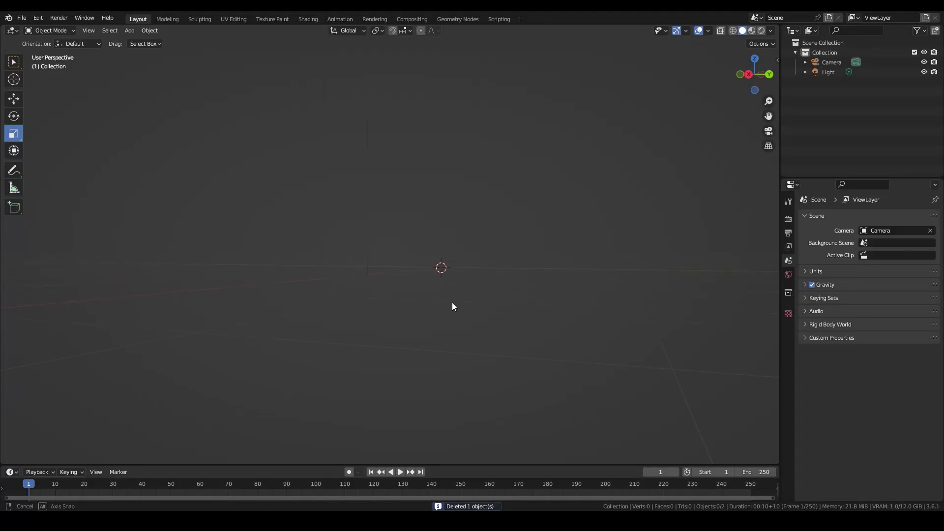
Restore the wall block and add a cylinder rotated 90° on Y, scaled to fit the block.
{"action": "key", "text": "ctrl+z"}
{"action": "key", "text": "KP_1"}
{"action": "key", "text": "KP_3"}
{"action": "key", "text": "shift+a"}
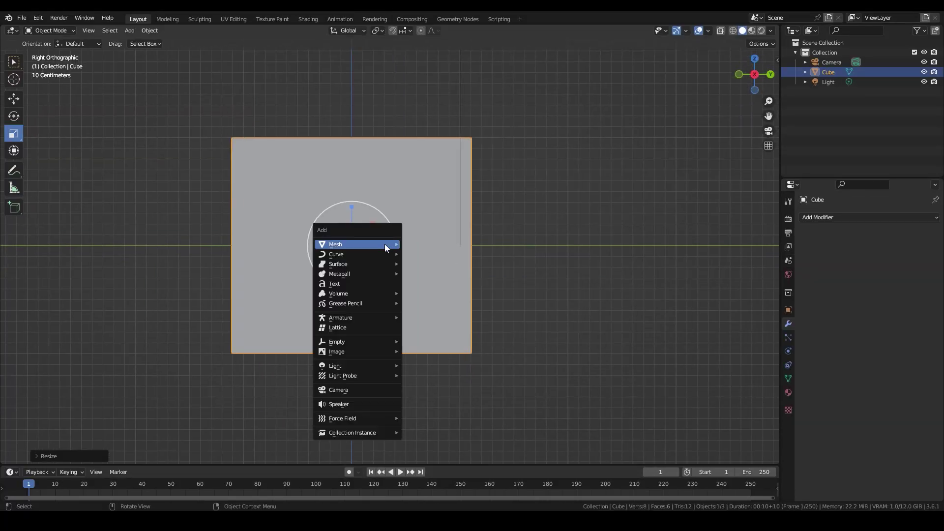
{"action": "left_click", "coordinate": [433, 293]}
{"action": "key", "text": "r"}
{"action": "key", "text": "y"}
{"action": "key", "text": "9"}
{"action": "key", "text": "0"}
{"action": "key", "text": "Return"}
{"action": "key", "text": "s"}
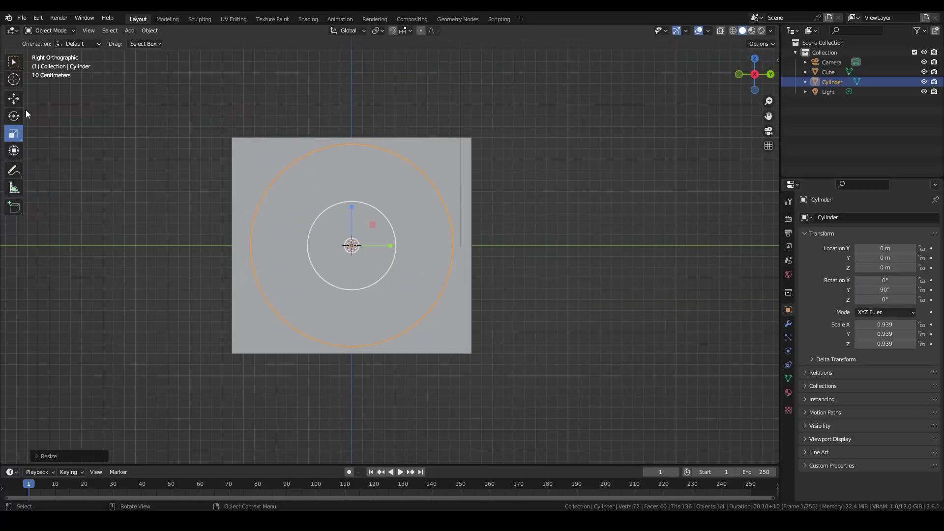
{"action": "left_click", "coordinate": [352, 222]}
Select the cylinder's lower half in see-through mode and bevel the arch edges.
{"action": "key", "text": "Tab"}
{"action": "key", "text": "alt+z"}
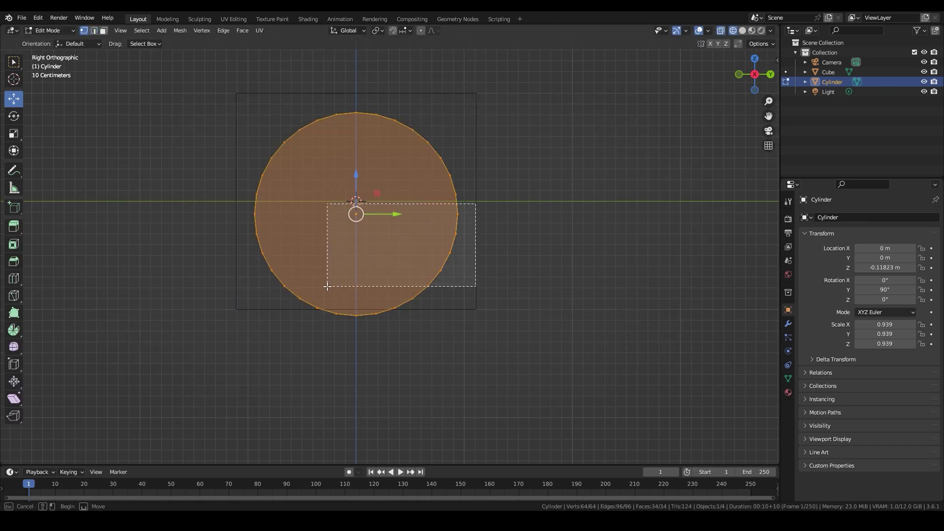
{"action": "left_click_drag", "start_coordinate": [327, 286], "coordinate": [485, 217]}
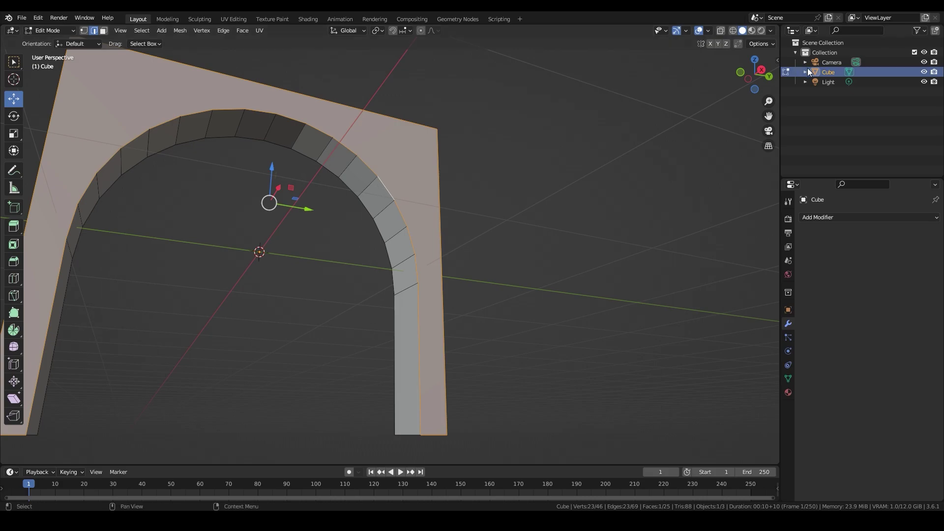
{"action": "key", "text": "KP_1"}
{"action": "mouse_move", "coordinate": [301, 164]}
{"action": "middle_mouse_down"}
{"action": "mouse_move", "coordinate": [371, 247]}
{"action": "mouse_move", "coordinate": [460, 301]}
{"action": "middle_mouse_up"}
{"action": "left_click", "coordinate": [371, 246], "text": "shift"}
{"action": "scroll", "coordinate": [371, 246], "scroll_direction": "down", "scroll_amount": 5}
{"action": "scroll", "coordinate": [371, 246], "scroll_direction": "up", "scroll_amount": 4}
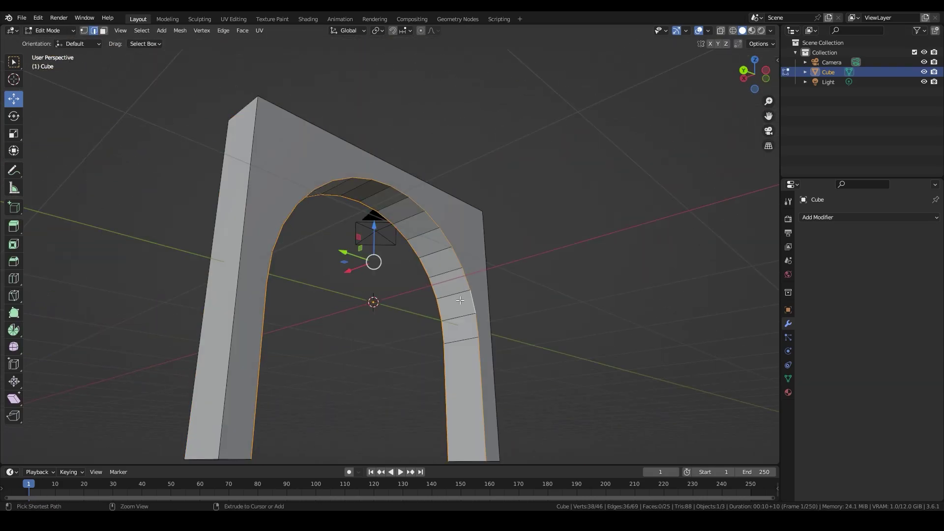
{"action": "left_click", "coordinate": [510, 307]}
{"action": "scroll", "coordinate": [434, 333], "scroll_direction": "up", "scroll_amount": 3}
{"action": "key", "text": "Tab"}
Add an Array modifier to the arch wall, try a count of 4, then remove it.
{"action": "middle_click_drag", "start_coordinate": [435, 333], "coordinate": [356, 314]}
{"action": "key", "text": "ctrl+KP_3"}
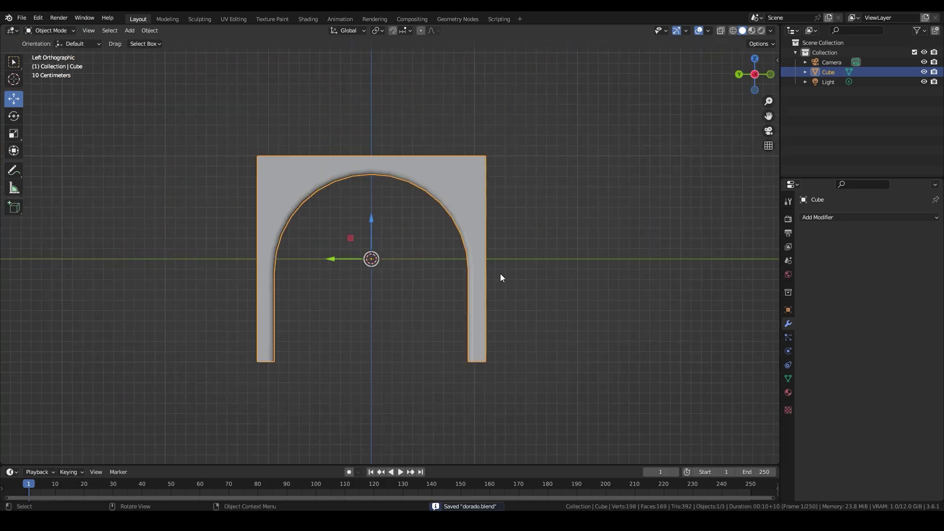
{"action": "middle_click_drag", "start_coordinate": [500, 273], "coordinate": [364, 264], "text": "shift"}
{"action": "left_click", "coordinate": [836, 217]}
{"action": "left_click", "coordinate": [733, 244]}
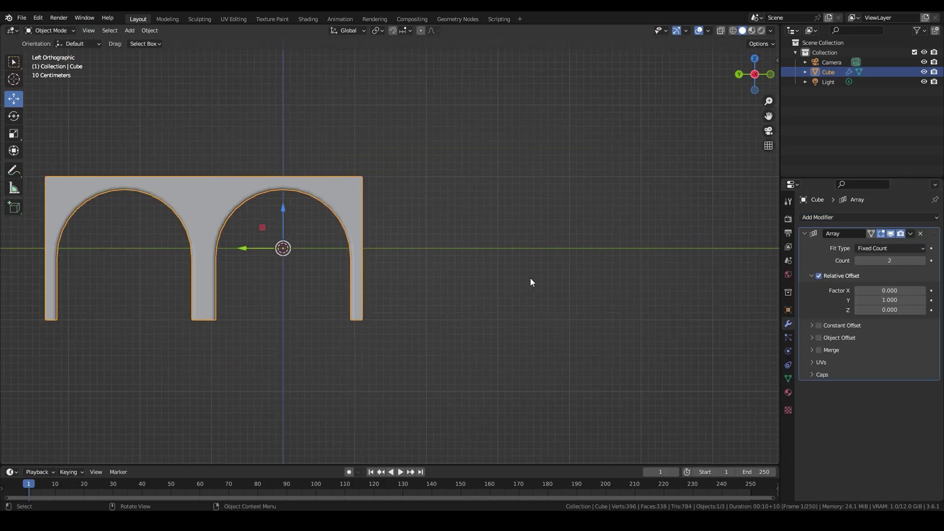
{"action": "left_click", "coordinate": [923, 261]}
{"action": "middle_click_drag", "start_coordinate": [492, 295], "coordinate": [430, 334]}
{"action": "scroll", "coordinate": [497, 292], "scroll_direction": "down", "scroll_amount": 3}
{"action": "scroll", "coordinate": [497, 292], "scroll_direction": "up", "scroll_amount": 5}
{"action": "middle_click_drag", "start_coordinate": [497, 292], "coordinate": [384, 309]}
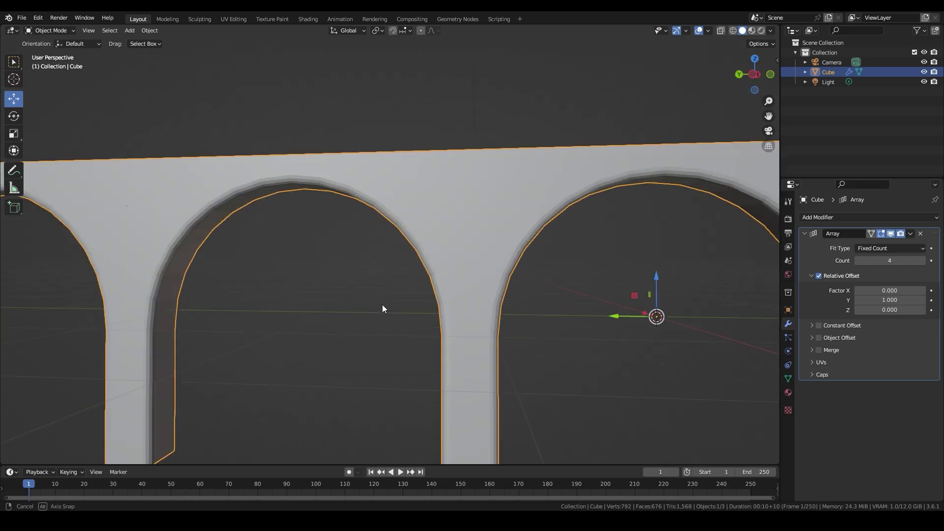
{"action": "scroll", "coordinate": [457, 227], "scroll_direction": "down", "scroll_amount": 3}
{"action": "left_click", "coordinate": [921, 233]}
Re-center the single arch in left side view and add a fresh Array modifier.
{"action": "key", "text": "ctrl+KP_3"}
{"action": "scroll", "coordinate": [476, 301], "scroll_direction": "down", "scroll_amount": 3}
{"action": "middle_click_drag", "start_coordinate": [477, 301], "coordinate": [298, 301], "text": "shift"}
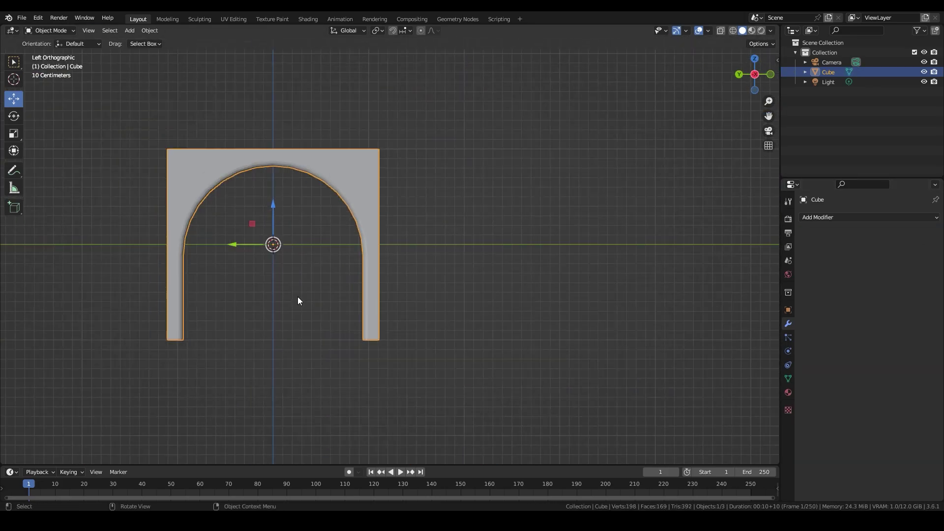
{"action": "left_click", "coordinate": [836, 217]}
{"action": "left_click", "coordinate": [760, 244]}
Add a cube and scale it into a small slab on the pillar between the arches.
{"action": "middle_click_drag", "start_coordinate": [541, 255], "coordinate": [463, 323]}
{"action": "key", "text": "shift+a"}
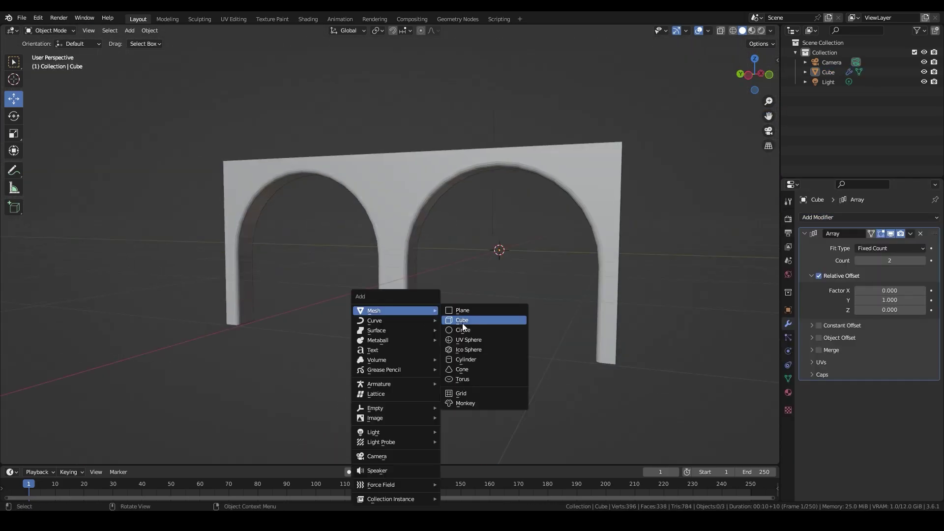
{"action": "left_click", "coordinate": [463, 326]}
{"action": "key", "text": "ctrl+KP_3"}
{"action": "key", "text": "s"}
{"action": "scroll", "coordinate": [387, 313], "scroll_direction": "up", "scroll_amount": 3}
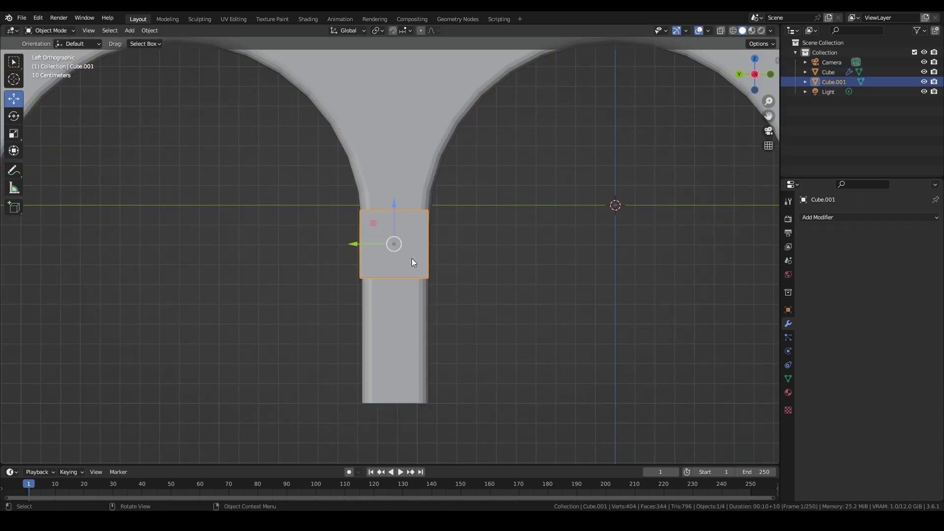
{"action": "scroll", "coordinate": [517, 286], "scroll_direction": "down", "scroll_amount": 1}
{"action": "key", "text": "s"}
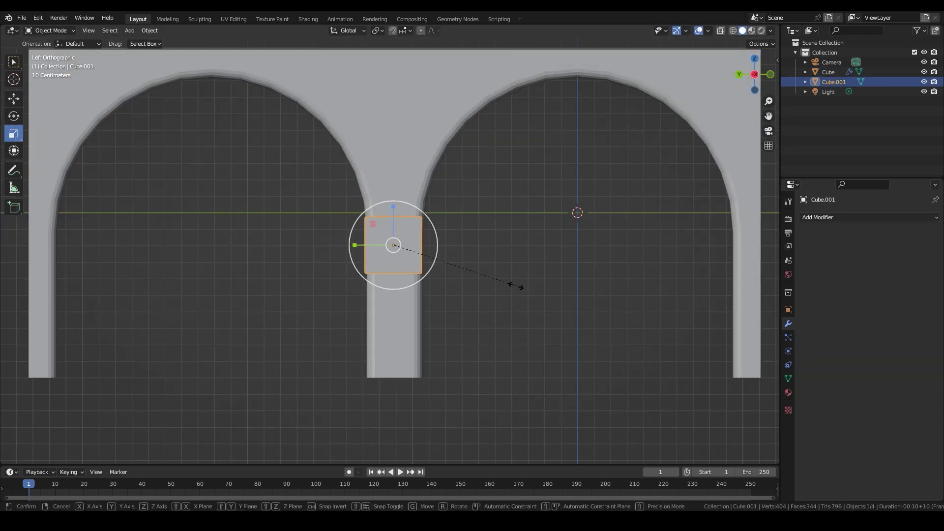
{"action": "left_click", "coordinate": [397, 238]}
{"action": "scroll", "coordinate": [428, 282], "scroll_direction": "down", "scroll_amount": 3}
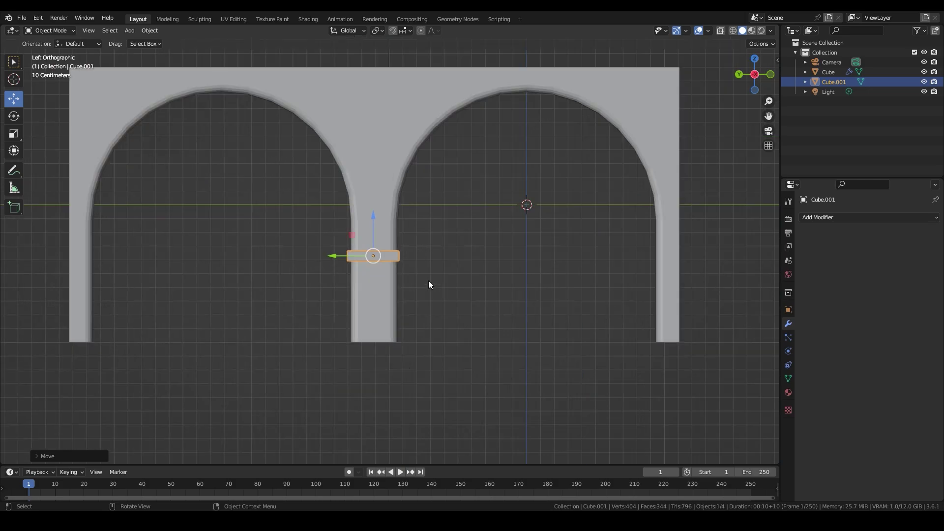
Try a loop cut on the arch wall and check the slab's transform properties.
{"action": "left_click", "coordinate": [524, 266]}
{"action": "key", "text": "Tab"}
{"action": "scroll", "coordinate": [557, 294], "scroll_direction": "up", "scroll_amount": 4}
{"action": "key", "text": "ctrl+r"}
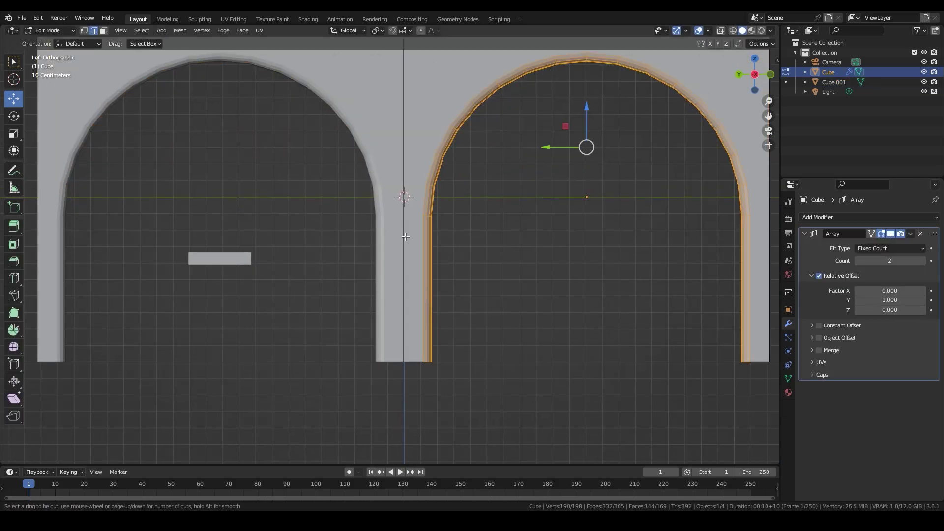
{"action": "key", "text": "Tab"}
{"action": "left_click", "coordinate": [209, 263]}
{"action": "left_click", "coordinate": [788, 309]}
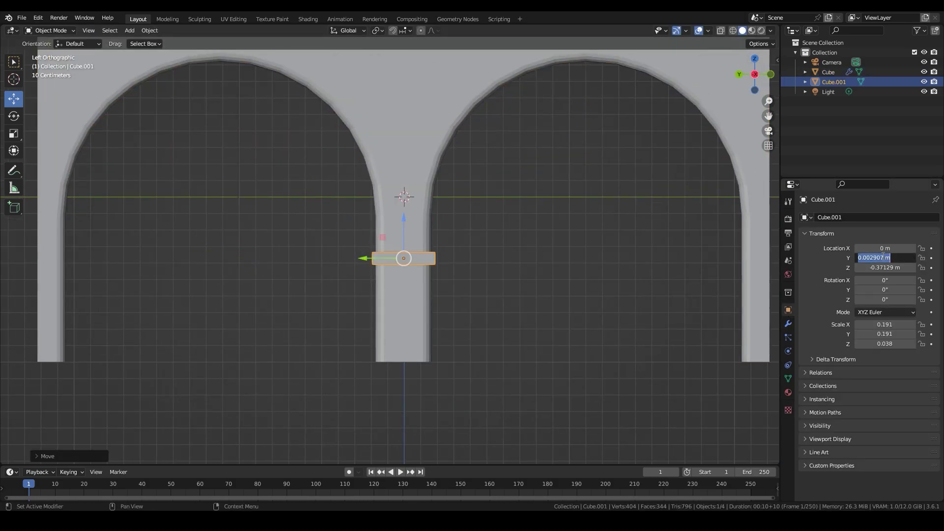
{"action": "scroll", "coordinate": [521, 366], "scroll_direction": "up", "scroll_amount": 5}
{"action": "left_click", "coordinate": [521, 366]}
{"action": "scroll", "coordinate": [373, 245], "scroll_direction": "up", "scroll_amount": 2}
{"action": "scroll", "coordinate": [427, 263], "scroll_direction": "up", "scroll_amount": 1}
{"action": "left_click", "coordinate": [427, 267]}
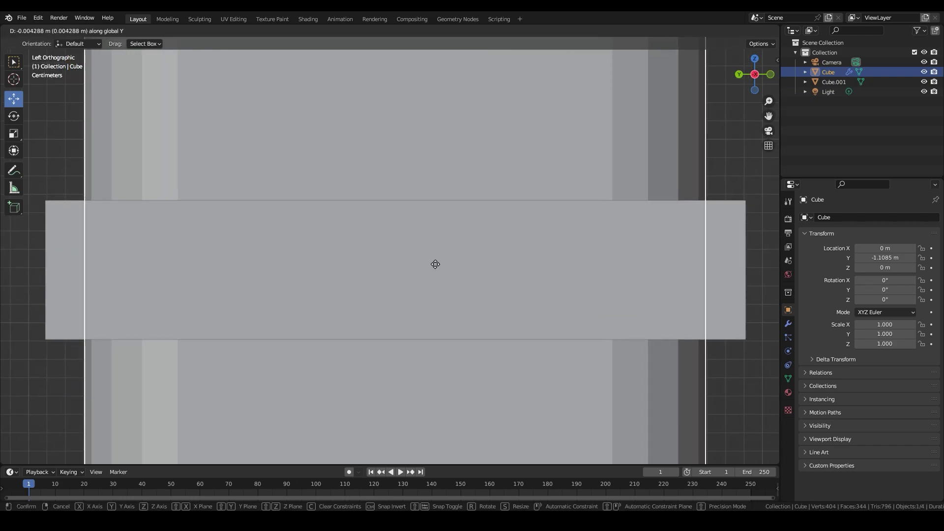
{"action": "scroll", "coordinate": [427, 267], "scroll_direction": "down", "scroll_amount": 10}
Lower the slab onto the pillar, resize its face, and extrude the top face upward.
{"action": "left_click_drag", "start_coordinate": [391, 220], "coordinate": [390, 238]}
{"action": "key", "text": "Tab"}
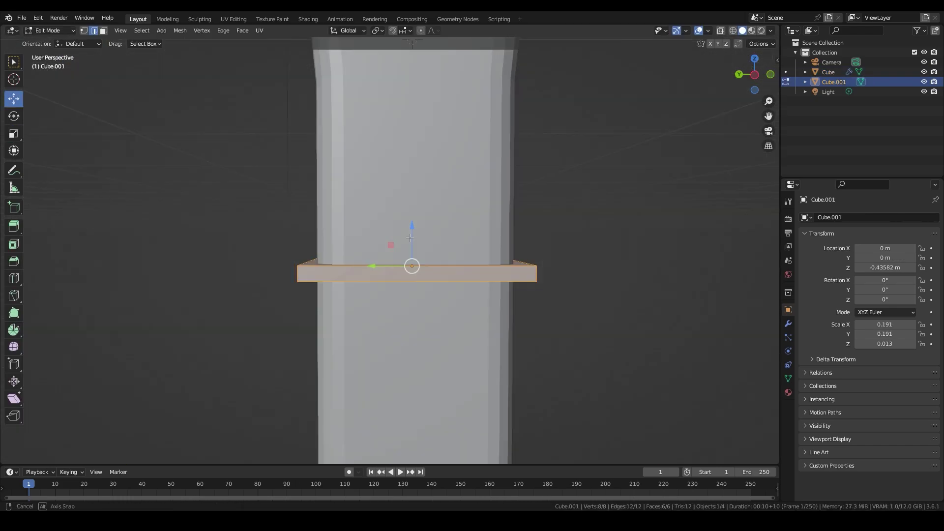
{"action": "middle_click_drag", "start_coordinate": [390, 238], "coordinate": [779, 93]}
{"action": "left_click", "coordinate": [581, 260]}
{"action": "key", "text": "KP_3"}
{"action": "scroll", "coordinate": [628, 304], "scroll_direction": "up", "scroll_amount": 3}
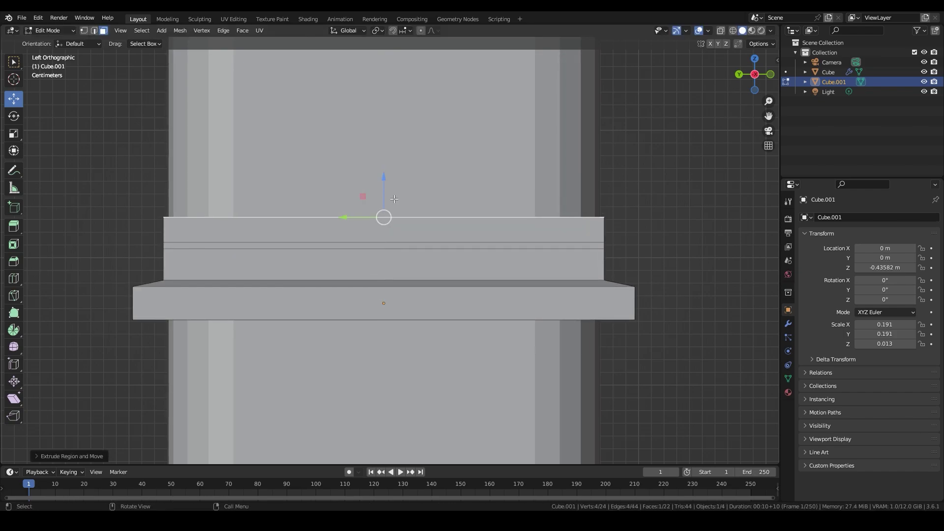
{"action": "left_click", "coordinate": [629, 208]}
{"action": "scroll", "coordinate": [399, 255], "scroll_direction": "down", "scroll_amount": 3}
{"action": "key", "text": "e"}
{"action": "key", "text": "s"}
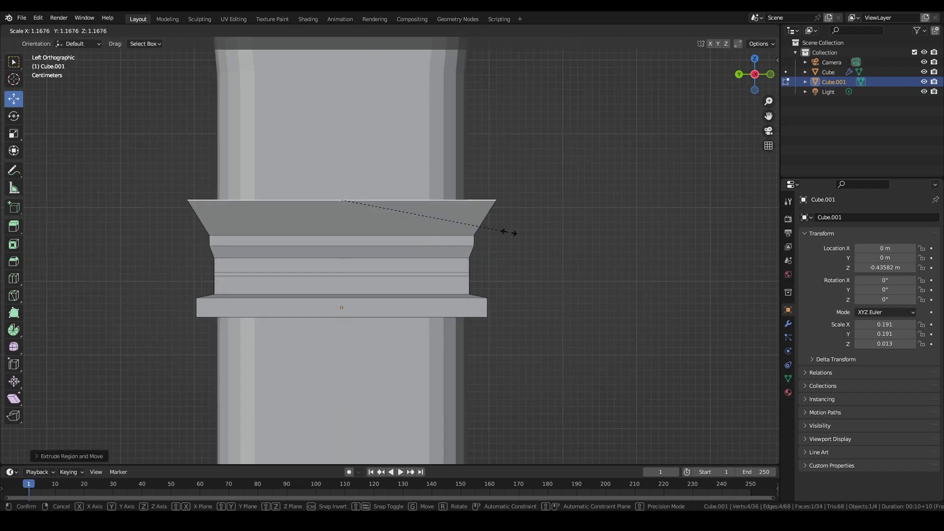
{"action": "right_click", "coordinate": [510, 240]}
Apply the slab's scale with Ctrl+A and start beveling the capital's edges.
{"action": "middle_click_drag", "start_coordinate": [356, 242], "coordinate": [386, 289], "text": "shift"}
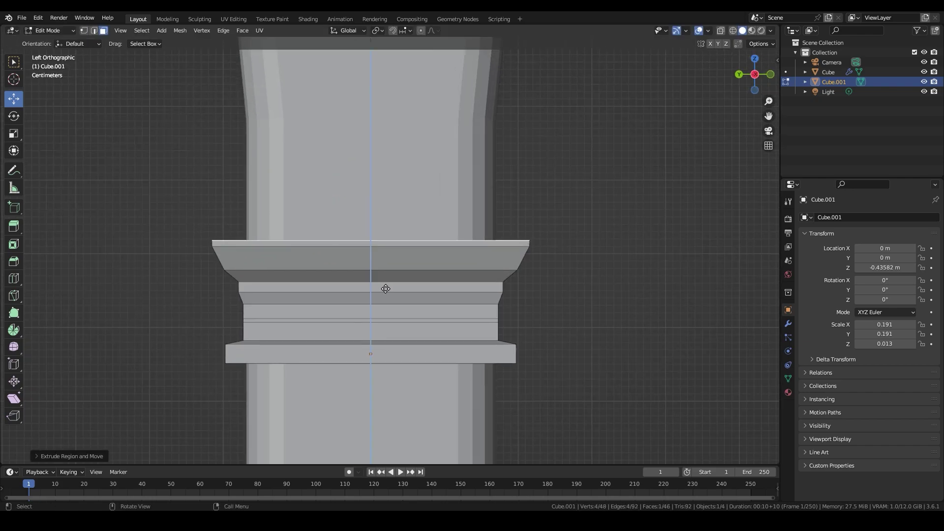
{"action": "right_click", "coordinate": [575, 221]}
{"action": "key", "text": "Tab"}
{"action": "key", "text": "ctrl+a"}
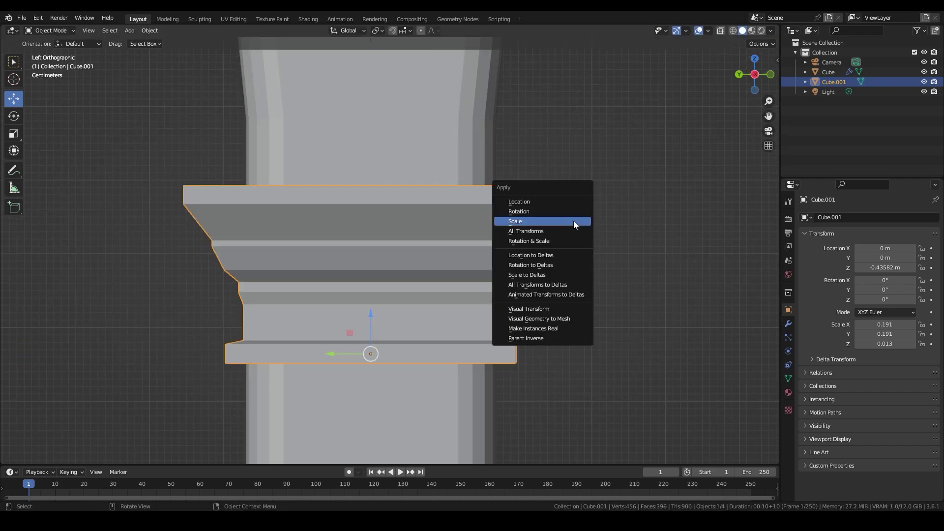
{"action": "left_click", "coordinate": [571, 220]}
{"action": "key", "text": "Tab"}
{"action": "key", "text": "ctrl+b"}
{"action": "left_click", "coordinate": [637, 284]}
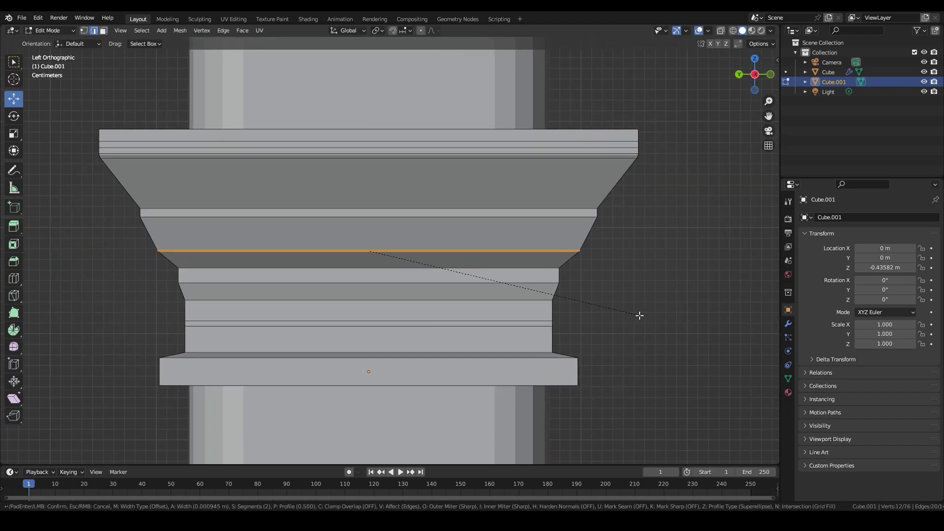
{"action": "right_click", "coordinate": [640, 316]}
{"action": "key", "text": "a"}
Select an edge loop across the capital using see-through display.
{"action": "middle_click_drag", "start_coordinate": [482, 206], "coordinate": [391, 219]}
{"action": "key", "text": "alt+z"}
{"action": "left_click_drag", "start_coordinate": [693, 192], "coordinate": [31, 221]}
{"action": "key", "text": "alt+z"}
{"action": "scroll", "coordinate": [590, 320], "scroll_direction": "down", "scroll_amount": 3}
{"action": "scroll", "coordinate": [393, 295], "scroll_direction": "up", "scroll_amount": 4}
{"action": "mouse_move", "coordinate": [495, 347]}
{"action": "middle_mouse_down"}
{"action": "mouse_move", "coordinate": [394, 295]}
{"action": "mouse_move", "coordinate": [322, 295]}
{"action": "mouse_move", "coordinate": [276, 345]}
{"action": "mouse_move", "coordinate": [352, 316]}
{"action": "mouse_move", "coordinate": [451, 106]}
{"action": "middle_mouse_up"}
{"action": "scroll", "coordinate": [276, 344], "scroll_direction": "down", "scroll_amount": 3}
{"action": "scroll", "coordinate": [251, 366], "scroll_direction": "up", "scroll_amount": 3}
Bevel the whole capital mesh, save the file, and begin adding a new cube above it.
{"action": "key", "text": "a"}
{"action": "key", "text": "ctrl+KP_3"}
{"action": "left_click", "coordinate": [557, 276]}
{"action": "middle_click_drag", "start_coordinate": [556, 276], "coordinate": [525, 305]}
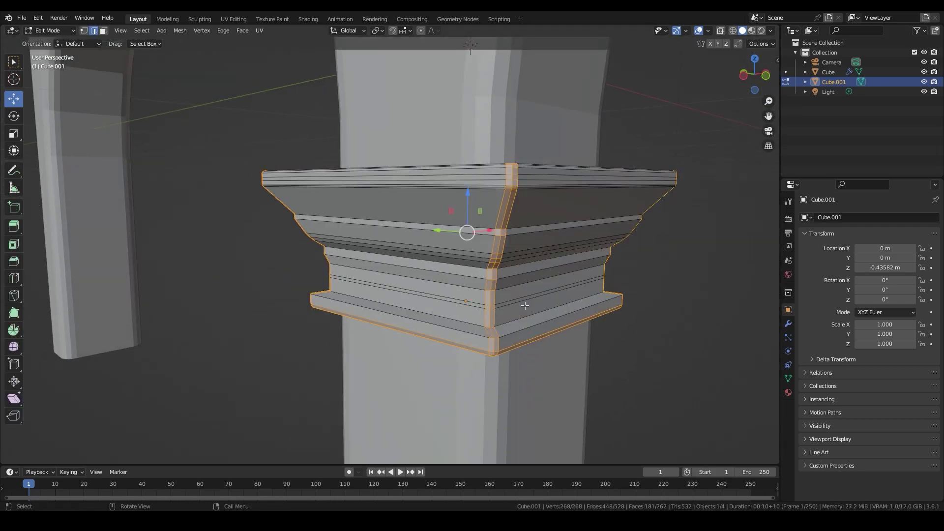
{"action": "left_click", "coordinate": [596, 332]}
{"action": "key", "text": "Tab"}
{"action": "scroll", "coordinate": [596, 332], "scroll_direction": "down", "scroll_amount": 5}
{"action": "middle_click_drag", "start_coordinate": [596, 333], "coordinate": [355, 334]}
{"action": "key", "text": "ctrl+s"}
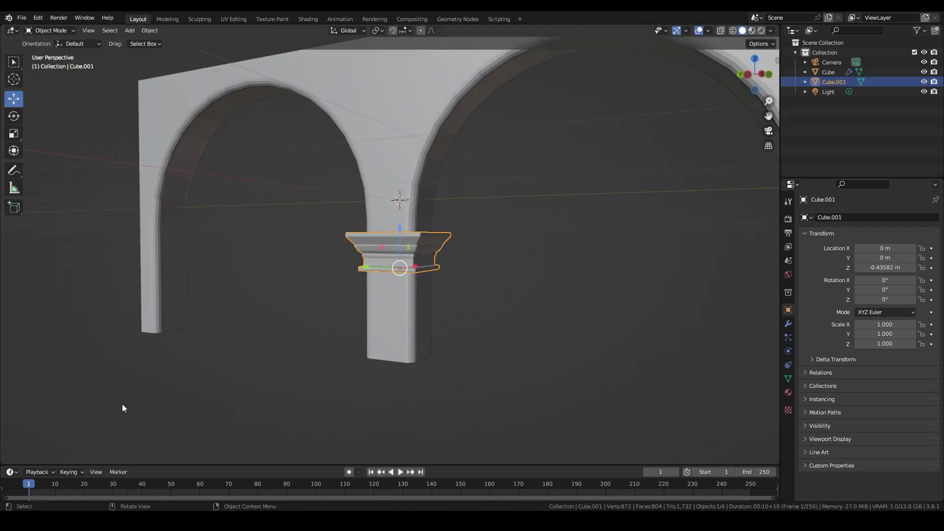
{"action": "left_click", "coordinate": [122, 404]}
{"action": "key", "text": "ctrl+KP_3"}
{"action": "key", "text": "shift+a"}
Add a cube below the pillar and scale it into a wide, flat slab.
{"action": "left_click", "coordinate": [405, 320]}
{"action": "key", "text": "s"}
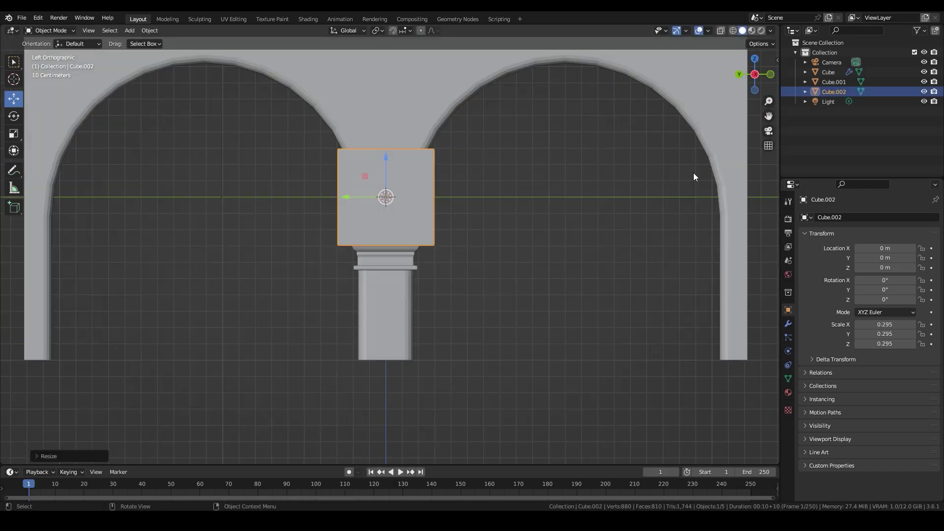
{"action": "left_click", "coordinate": [377, 295]}
{"action": "key", "text": "KP_Decimal"}
{"action": "key", "text": "s"}
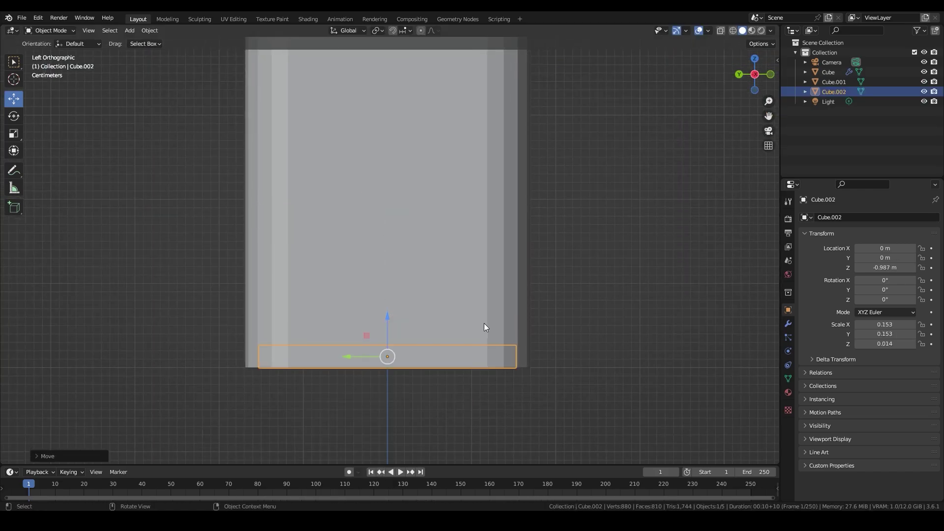
{"action": "key", "text": "s"}
{"action": "key", "text": "shift+z"}
{"action": "left_click", "coordinate": [510, 322]}
Extrude the slab's top face upward to form the first step of the base.
{"action": "key", "text": "Tab"}
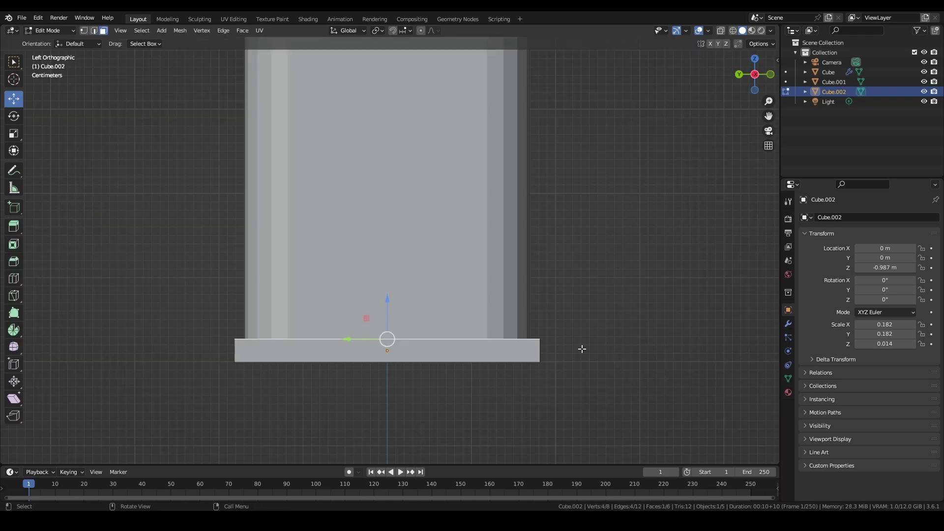
{"action": "key", "text": "e"}
{"action": "scroll", "coordinate": [391, 302], "scroll_direction": "down", "scroll_amount": 5}
{"action": "scroll", "coordinate": [396, 305], "scroll_direction": "up", "scroll_amount": 4}
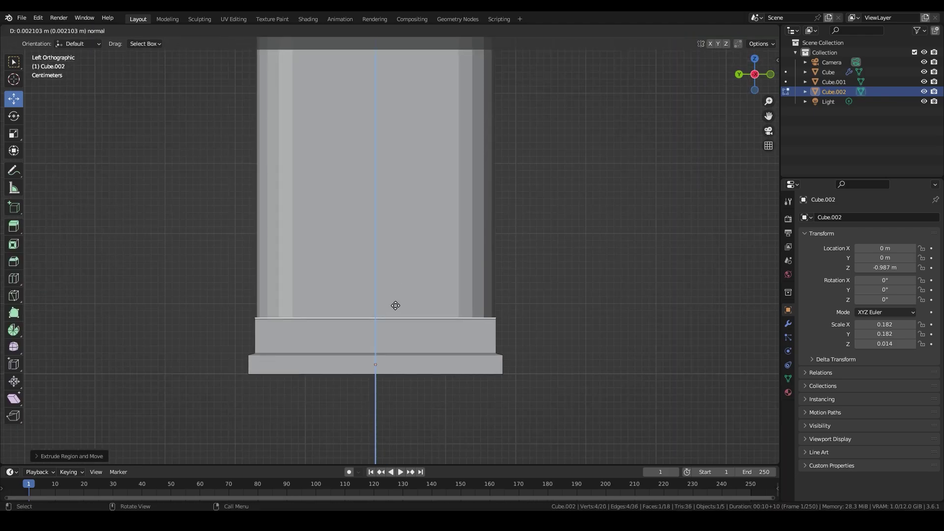
{"action": "left_click", "coordinate": [398, 293]}
{"action": "key", "text": "Tab"}
{"action": "key", "text": "shift+z"}
{"action": "scroll", "coordinate": [398, 292], "scroll_direction": "up", "scroll_amount": 3}
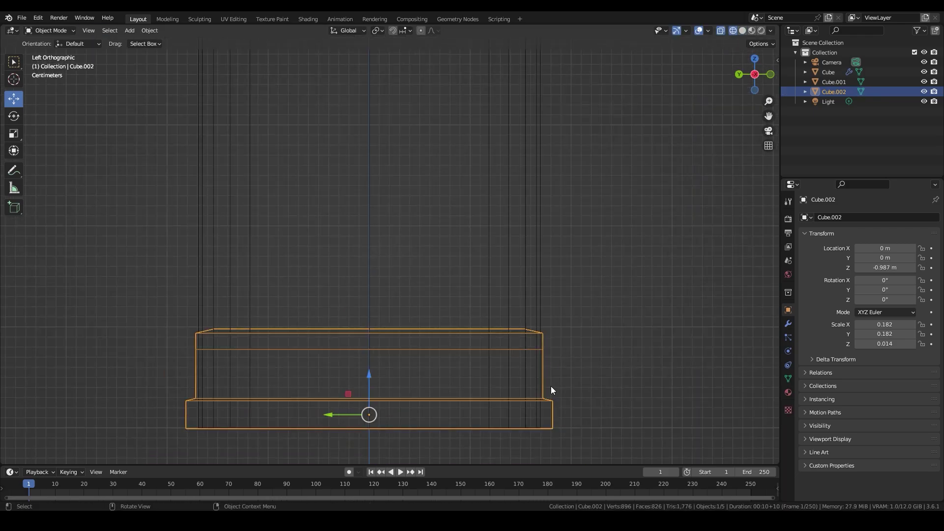
Extrude the base's top face again for a second step and inspect it in solid shading.
{"action": "key", "text": "Tab"}
{"action": "key", "text": "e"}
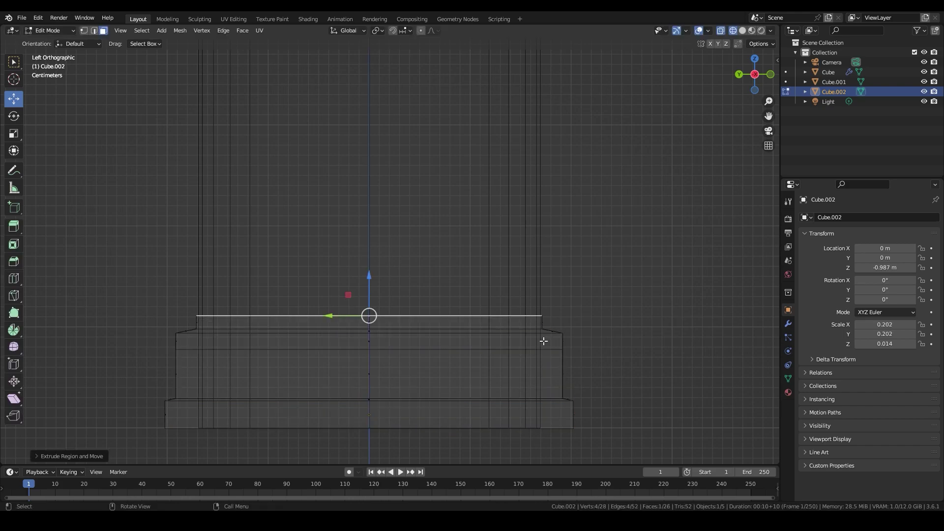
{"action": "key", "text": "shift+z"}
{"action": "scroll", "coordinate": [474, 382], "scroll_direction": "down", "scroll_amount": 5}
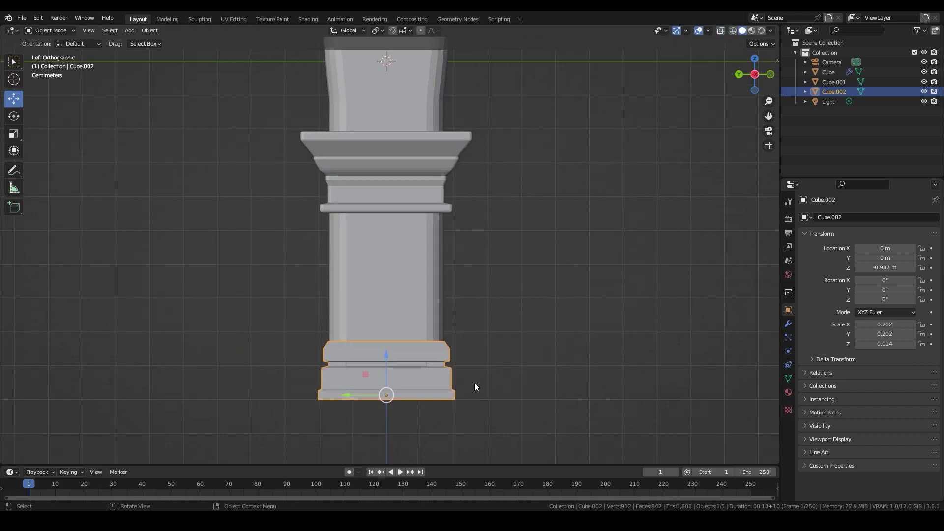
{"action": "scroll", "coordinate": [474, 383], "scroll_direction": "up", "scroll_amount": 5}
{"action": "middle_click_drag", "start_coordinate": [474, 382], "coordinate": [252, 248]}
Shrink the pillar's edge loop inward and save dorado.blend.
{"action": "key", "text": "ctrl+KP_3"}
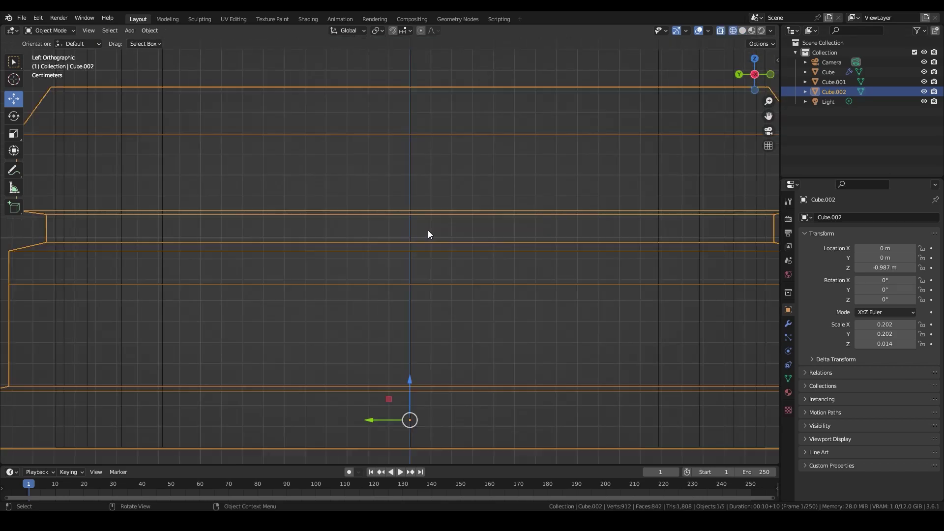
{"action": "key", "text": "alt+q"}
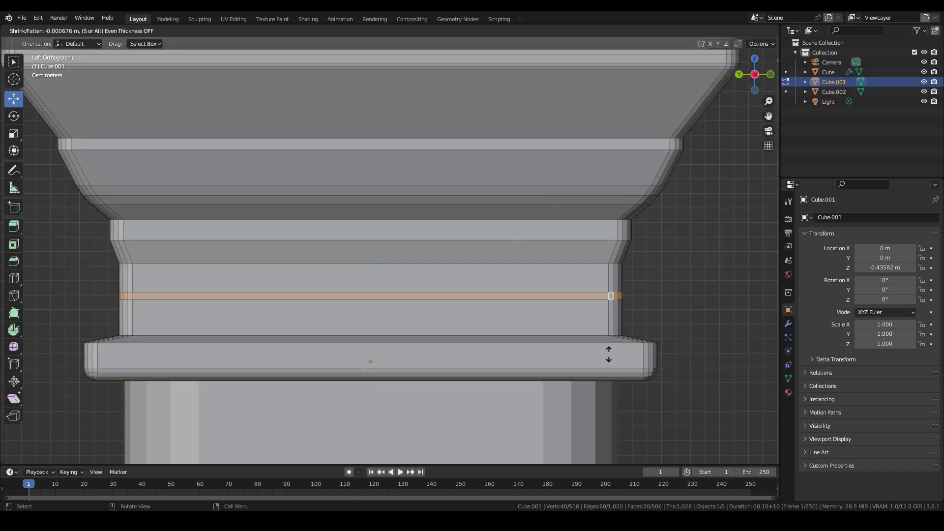
{"action": "left_click", "coordinate": [609, 354]}
{"action": "scroll", "coordinate": [417, 366], "scroll_direction": "down", "scroll_amount": 3}
{"action": "key", "text": "alt+q"}
{"action": "scroll", "coordinate": [417, 367], "scroll_direction": "up", "scroll_amount": 3}
{"action": "key", "text": "ctrl+s"}
Select an edge loop on the base and bevel it in see-through view.
{"action": "left_click", "coordinate": [251, 236], "text": "alt"}
{"action": "key", "text": "alt+z"}
{"action": "scroll", "coordinate": [377, 311], "scroll_direction": "up", "scroll_amount": 1}
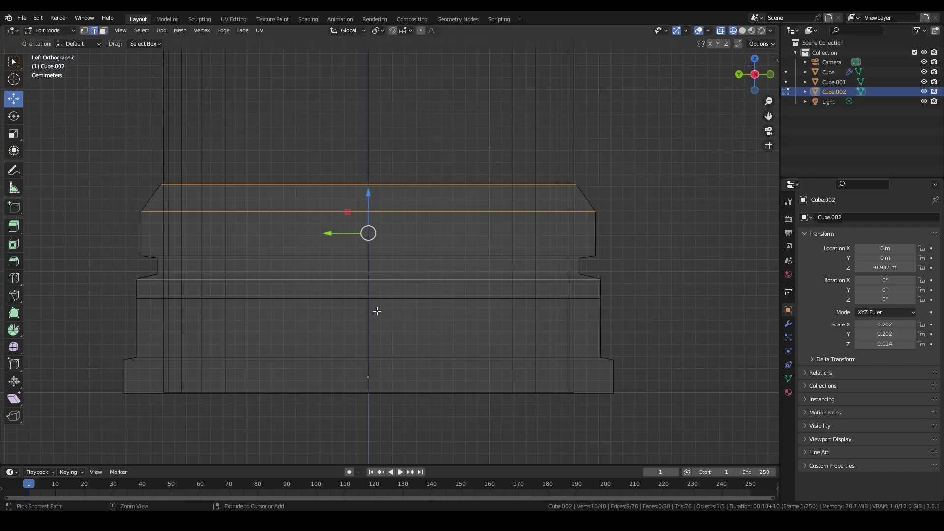
{"action": "left_click", "coordinate": [644, 326]}
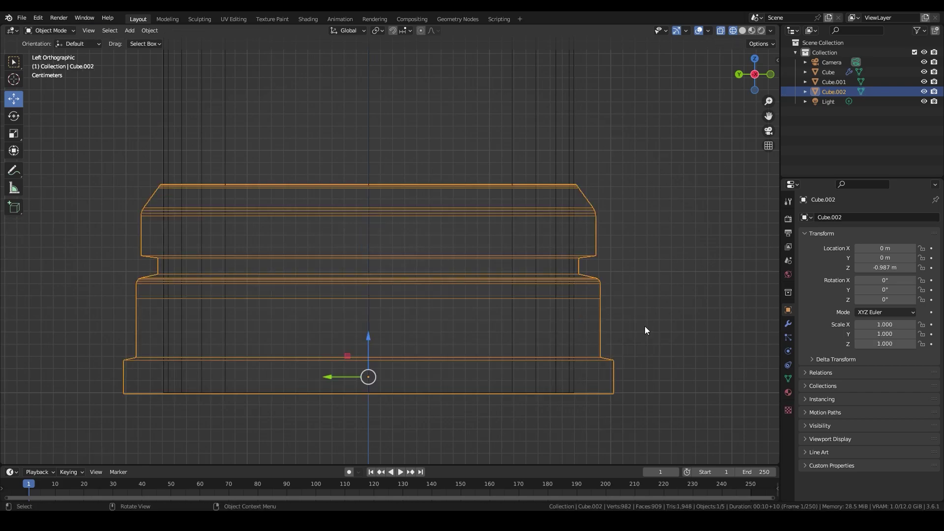
{"action": "mouse_move", "coordinate": [645, 326]}
{"action": "middle_mouse_down"}
{"action": "mouse_move", "coordinate": [582, 341]}
{"action": "mouse_move", "coordinate": [460, 310]}
{"action": "middle_mouse_up"}
{"action": "key", "text": "alt+z"}
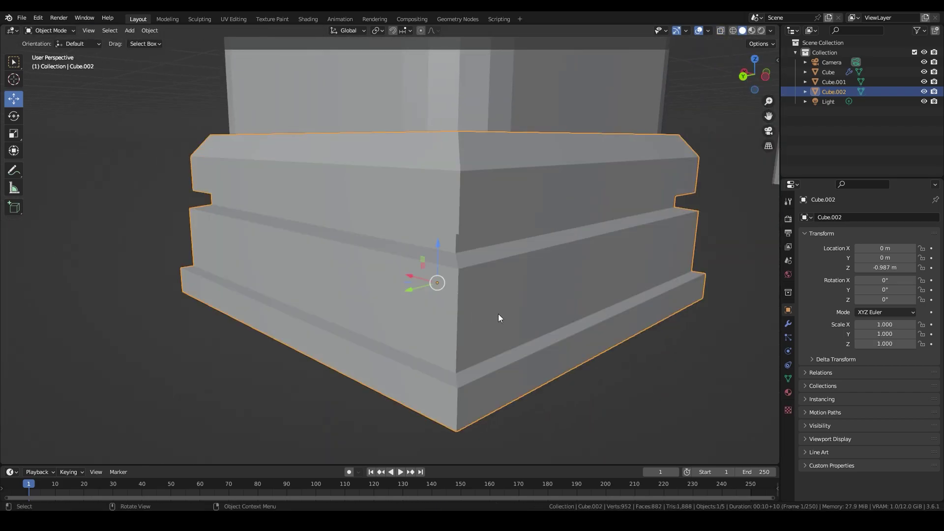
Try a Bevel modifier on the base, then undo it.
{"action": "left_click", "coordinate": [788, 324]}
{"action": "left_click", "coordinate": [836, 217]}
{"action": "left_click", "coordinate": [765, 257]}
{"action": "scroll", "coordinate": [890, 284], "scroll_direction": "up", "scroll_amount": 2, "text": "ctrl"}
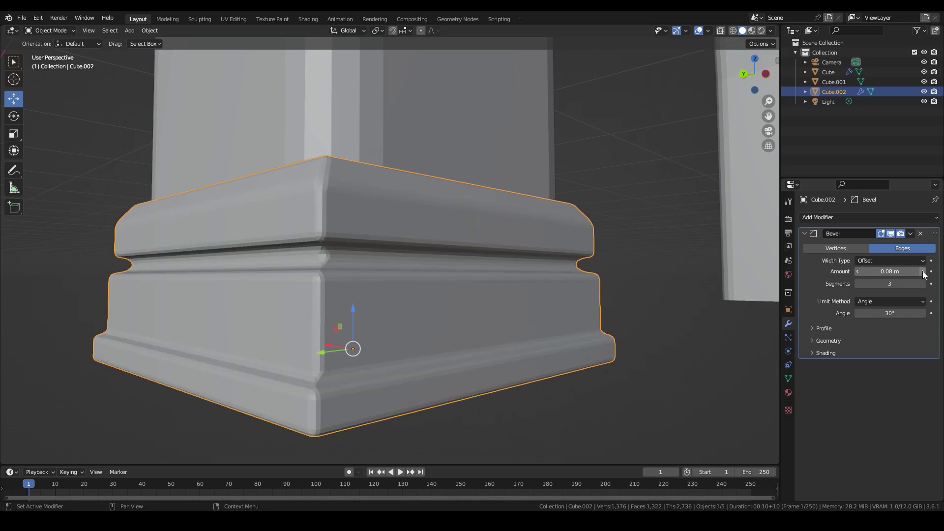
{"action": "scroll", "coordinate": [619, 282], "scroll_direction": "down", "scroll_amount": 3}
{"action": "key", "text": "ctrl+z"}
{"action": "key", "text": "ctrl+z"}
{"action": "key", "text": "ctrl+z"}
Chamfer the selected base edges with a Ctrl+B edge bevel.
{"action": "key", "text": "ctrl+KP_3"}
{"action": "key", "text": "alt+z"}
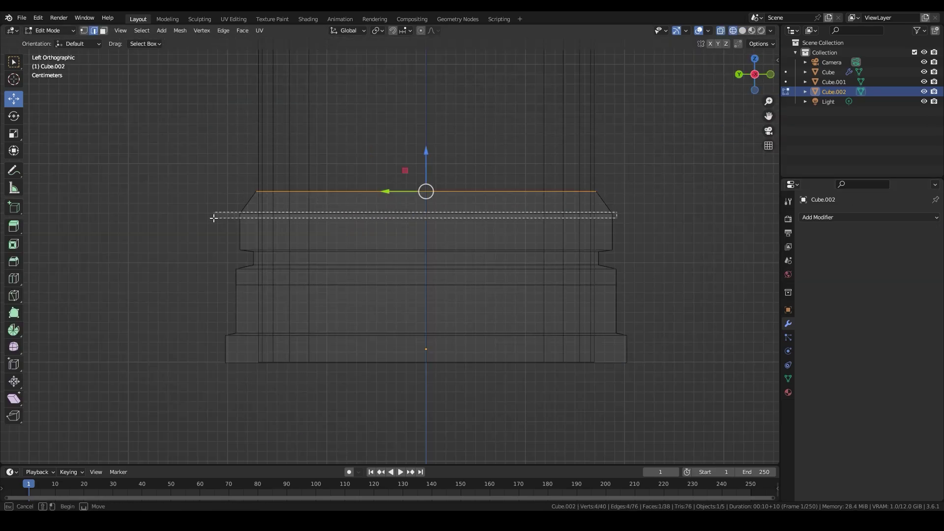
{"action": "key", "text": "z"}
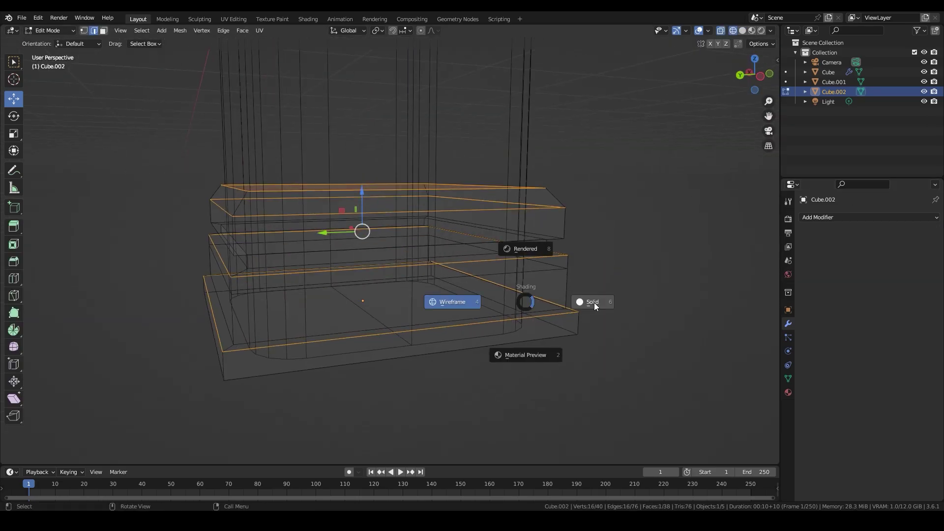
{"action": "key", "text": "alt+z"}
{"action": "mouse_move", "coordinate": [590, 302]}
{"action": "middle_mouse_down"}
{"action": "mouse_move", "coordinate": [204, 243]}
{"action": "mouse_move", "coordinate": [420, 334]}
{"action": "middle_mouse_up"}
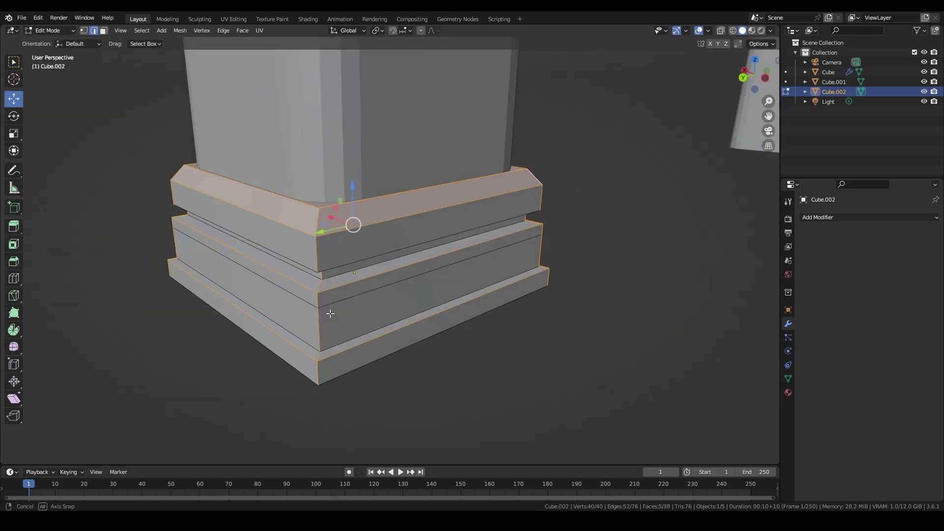
{"action": "key", "text": "ctrl+b"}
{"action": "left_click", "coordinate": [429, 338]}
Return to object mode in the left side view and scale the base.
{"action": "key", "text": "Tab"}
{"action": "scroll", "coordinate": [379, 249], "scroll_direction": "down", "scroll_amount": 4}
{"action": "key", "text": "ctrl+KP_3"}
{"action": "key", "text": "s"}
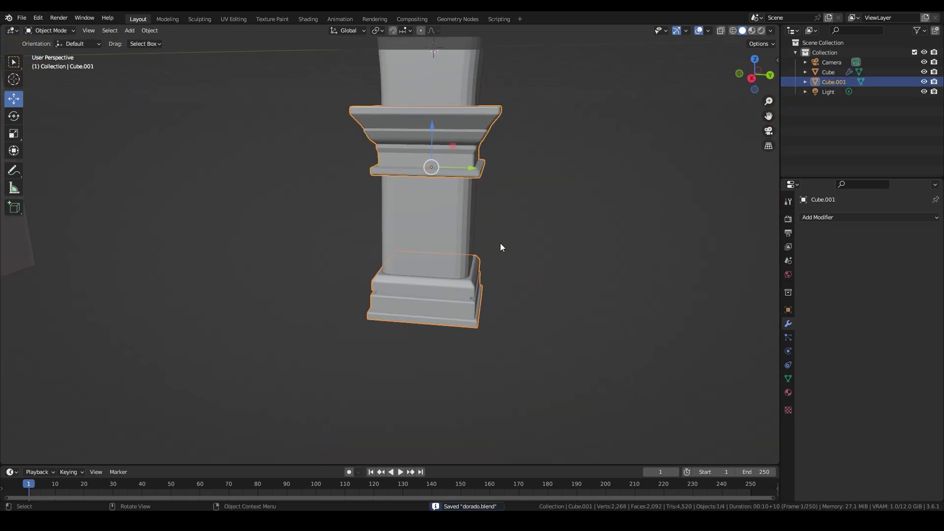
Delete the right half of the pillar's capital faces and save the file.
{"action": "left_click", "coordinate": [807, 217]}
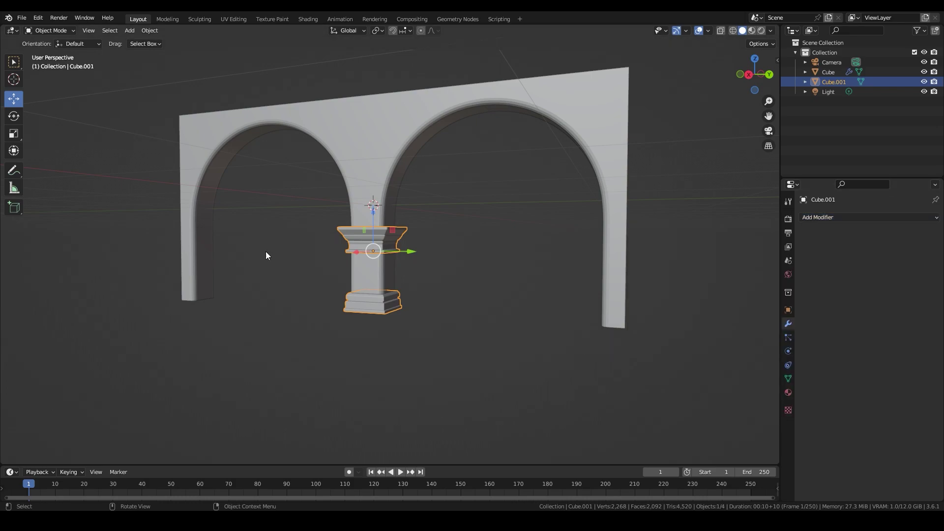
{"action": "key", "text": "Tab"}
{"action": "key", "text": "KP_3"}
{"action": "scroll", "coordinate": [383, 259], "scroll_direction": "up", "scroll_amount": 4}
{"action": "scroll", "coordinate": [325, 236], "scroll_direction": "up", "scroll_amount": 2}
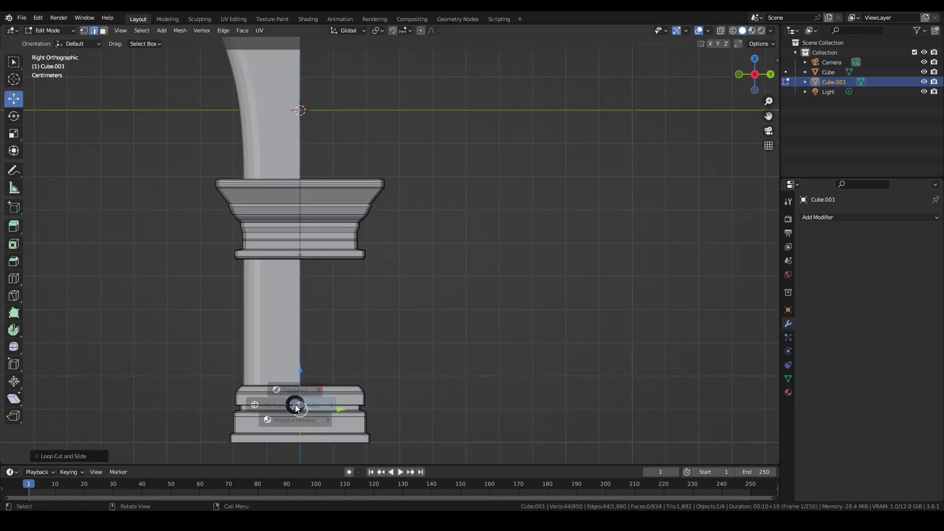
{"action": "left_click", "coordinate": [266, 405]}
{"action": "left_click_drag", "start_coordinate": [464, 146], "coordinate": [354, 310]}
{"action": "key", "text": "x"}
{"action": "left_click", "coordinate": [329, 498]}
{"action": "key", "text": "Tab"}
{"action": "key", "text": "ctrl+s"}
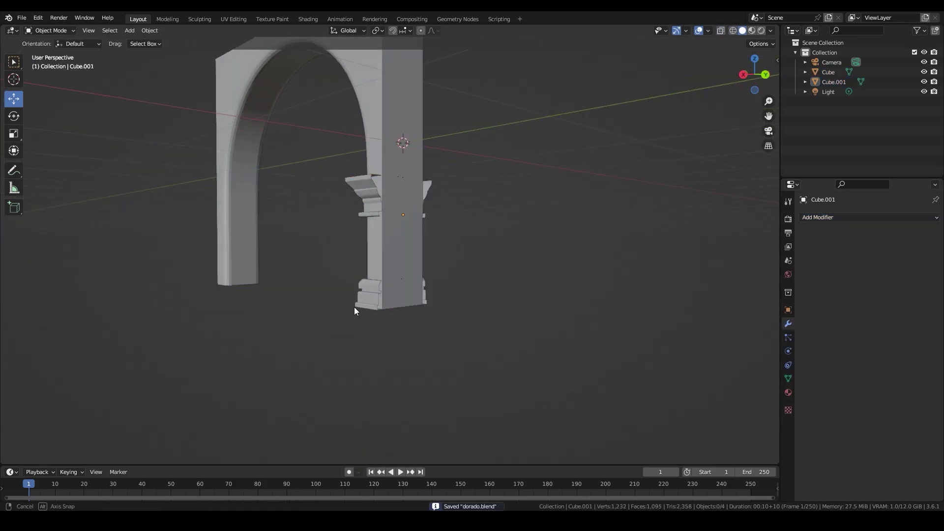
Mirror a copy of the arch and pillar across Y and join all parts into one object.
{"action": "left_click", "coordinate": [354, 310]}
{"action": "key", "text": "KP_3"}
{"action": "left_click", "coordinate": [510, 281], "text": "shift"}
{"action": "key", "text": "g"}
{"action": "key", "text": "y"}
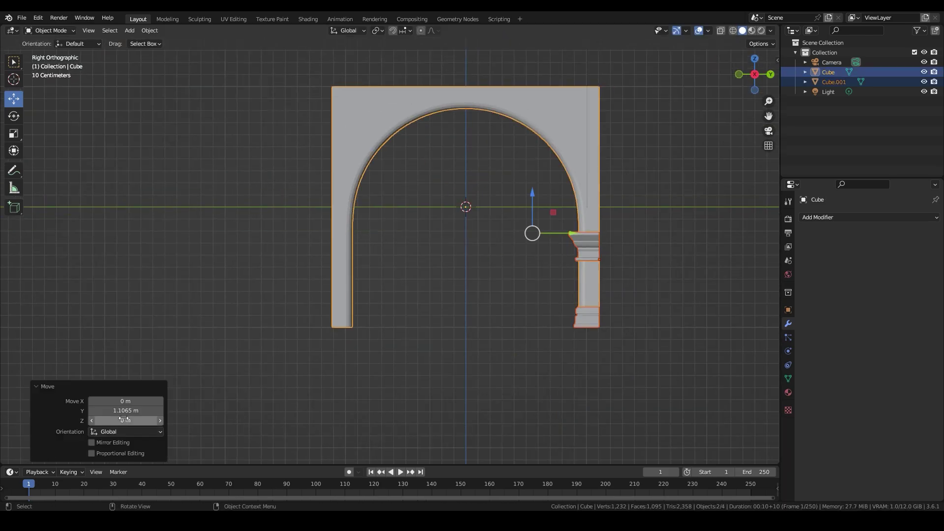
{"action": "right_click", "coordinate": [433, 335]}
{"action": "left_click", "coordinate": [433, 325]}
{"action": "mouse_move", "coordinate": [611, 221]}
{"action": "middle_mouse_down"}
{"action": "mouse_move", "coordinate": [479, 226]}
{"action": "mouse_move", "coordinate": [369, 149]}
{"action": "middle_mouse_up"}
{"action": "key", "text": "a"}
{"action": "key", "text": "ctrl+j"}
Repeat the arch five times with an Array modifier and add a ground plane.
{"action": "left_click", "coordinate": [788, 324]}
{"action": "left_click", "coordinate": [868, 217]}
{"action": "left_click", "coordinate": [739, 245]}
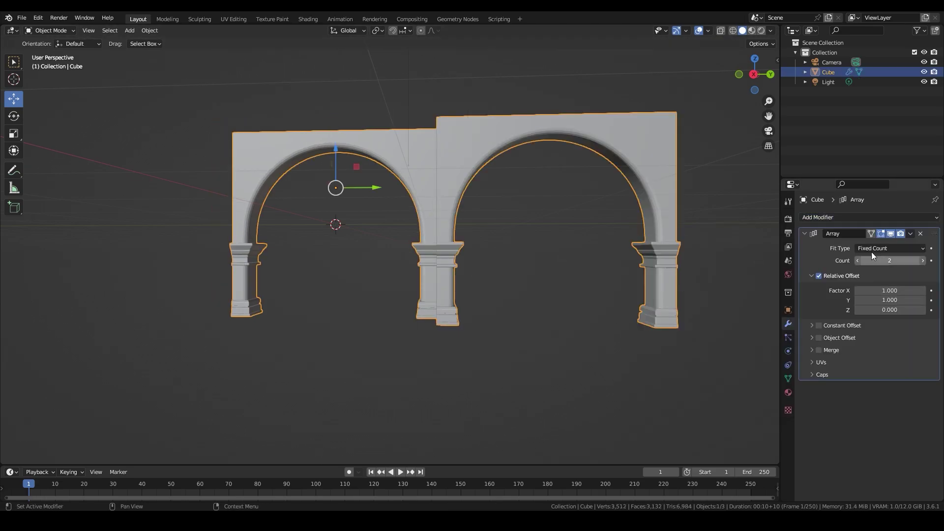
{"action": "scroll", "coordinate": [468, 256], "scroll_direction": "up", "scroll_amount": 4}
{"action": "scroll", "coordinate": [468, 256], "scroll_direction": "down", "scroll_amount": 4}
{"action": "scroll", "coordinate": [468, 257], "scroll_direction": "down", "scroll_amount": 3}
{"action": "left_click", "coordinate": [923, 261]}
{"action": "left_click", "coordinate": [923, 261]}
{"action": "left_click", "coordinate": [923, 261]}
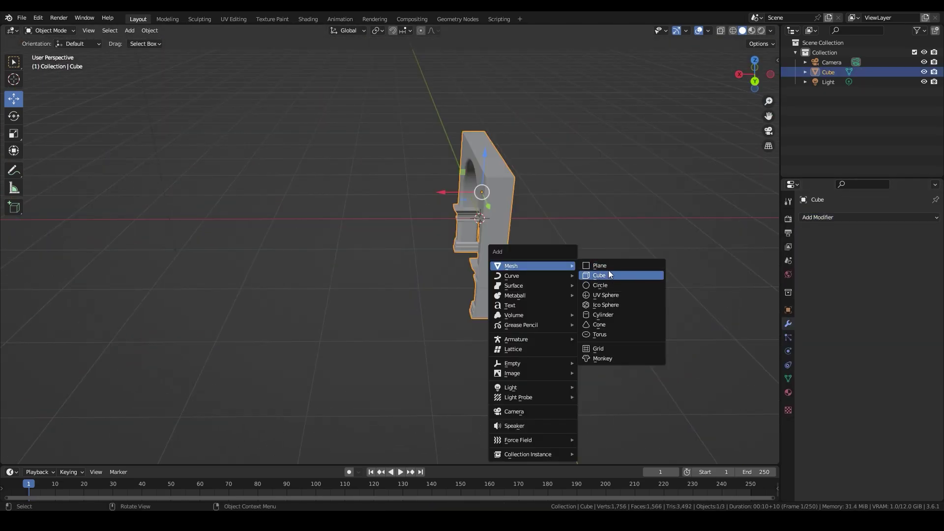
{"action": "left_click", "coordinate": [610, 267]}
Scale the plane in the back view and move it vertically under the arcade.
{"action": "key", "text": "ctrl+KP_1"}
{"action": "key", "text": "s"}
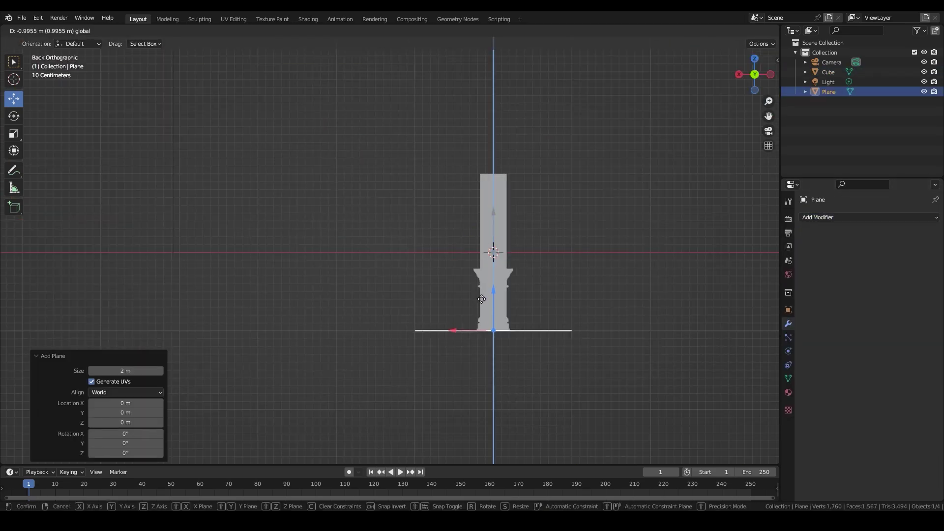
{"action": "key", "text": "Return"}
{"action": "key", "text": "g"}
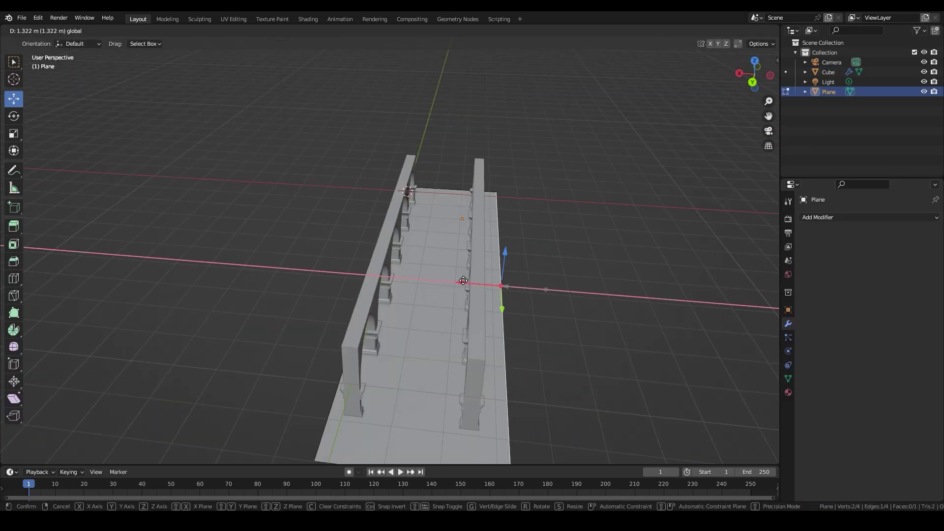
Extrude the floor's edge straight down into a stepped slab lip.
{"action": "scroll", "coordinate": [337, 343], "scroll_direction": "up", "scroll_amount": 3}
{"action": "key", "text": "e"}
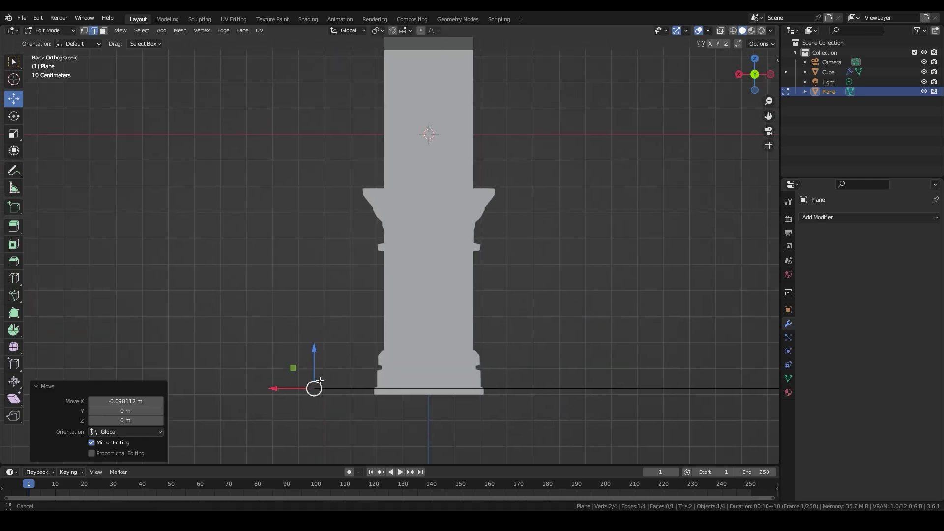
{"action": "scroll", "coordinate": [337, 343], "scroll_direction": "up", "scroll_amount": 3}
{"action": "key", "text": "e"}
{"action": "left_click", "coordinate": [387, 275]}
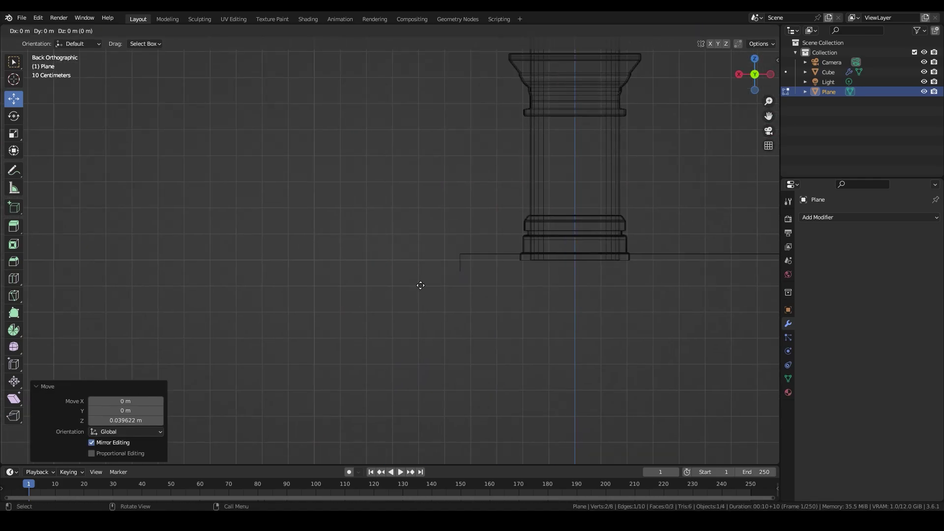
{"action": "left_click", "coordinate": [751, 78]}
{"action": "left_click", "coordinate": [733, 30]}
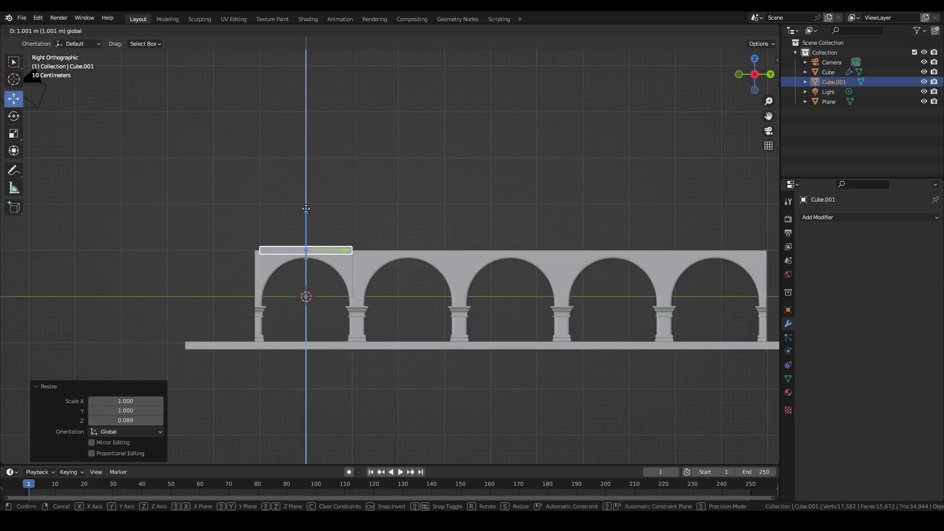
Raise the flat block above the arches, widen it into a beam and position it.
{"action": "left_click", "coordinate": [306, 209]}
{"action": "scroll", "coordinate": [344, 246], "scroll_direction": "up", "scroll_amount": 6}
{"action": "key", "text": "g"}
{"action": "left_click", "coordinate": [755, 58]}
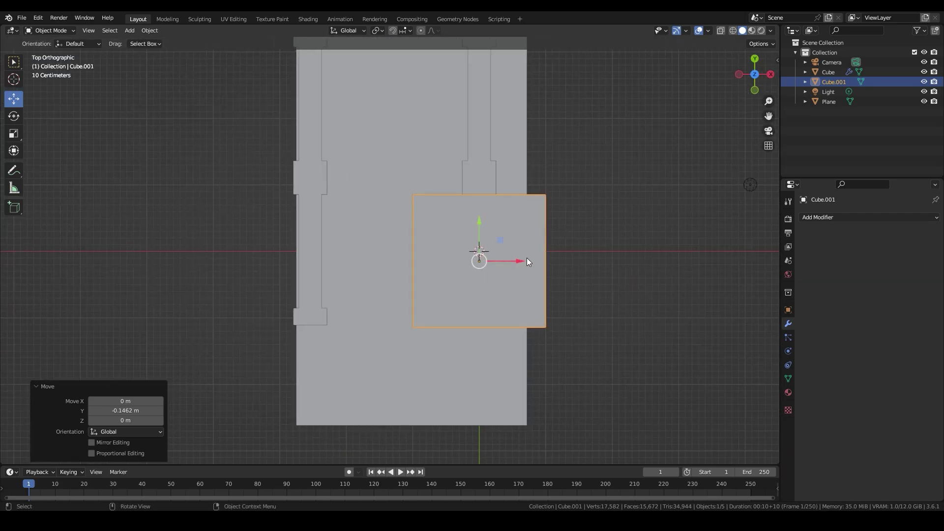
{"action": "left_click", "coordinate": [545, 276]}
{"action": "mouse_move", "coordinate": [545, 276]}
{"action": "middle_mouse_down"}
{"action": "mouse_move", "coordinate": [587, 295]}
{"action": "mouse_move", "coordinate": [388, 272]}
{"action": "mouse_move", "coordinate": [391, 230]}
{"action": "middle_mouse_up"}
{"action": "scroll", "coordinate": [392, 230], "scroll_direction": "up", "scroll_amount": 3}
{"action": "left_click_drag", "start_coordinate": [401, 217], "coordinate": [402, 209]}
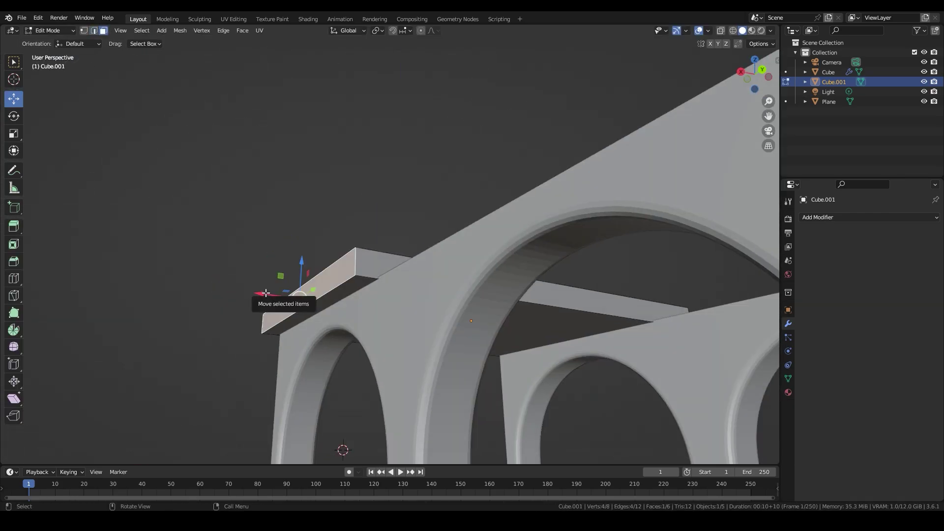
{"action": "left_click", "coordinate": [273, 294]}
Push the beam's end outward into an overhang.
{"action": "scroll", "coordinate": [295, 305], "scroll_direction": "up", "scroll_amount": 2}
{"action": "scroll", "coordinate": [315, 313], "scroll_direction": "up", "scroll_amount": 2}
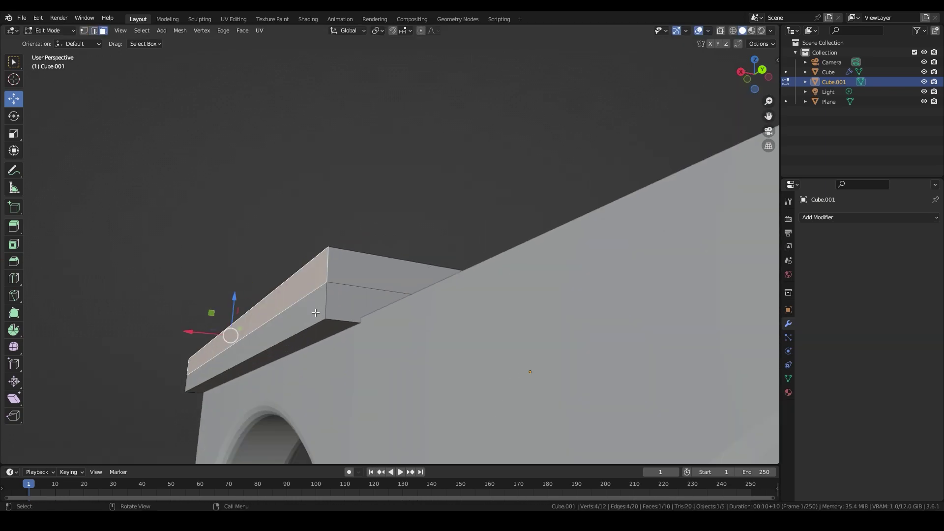
{"action": "left_click_drag", "start_coordinate": [173, 330], "coordinate": [179, 328]}
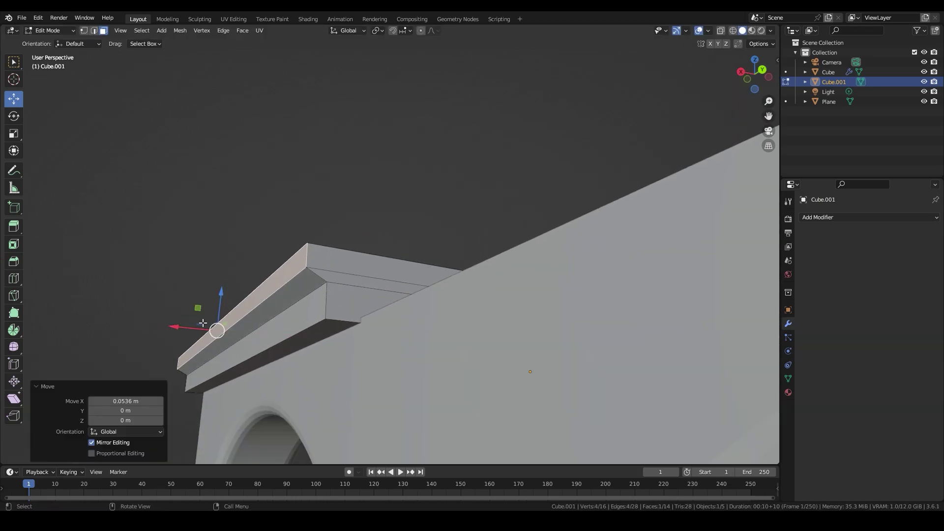
{"action": "key", "text": "KP_1"}
{"action": "left_click_drag", "start_coordinate": [411, 202], "coordinate": [415, 201]}
{"action": "key", "text": "Escape"}
{"action": "key", "text": "alt+z"}
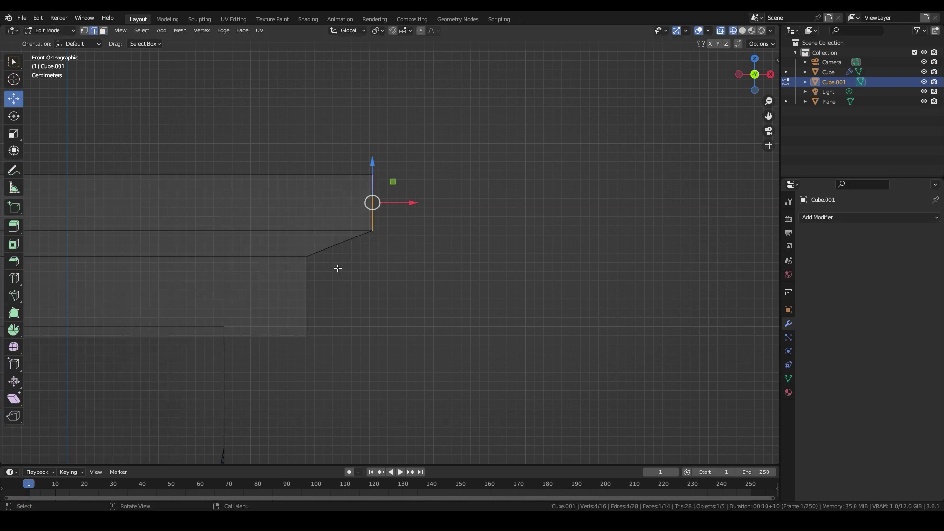
{"action": "key", "text": "Escape"}
{"action": "key", "text": "Escape"}
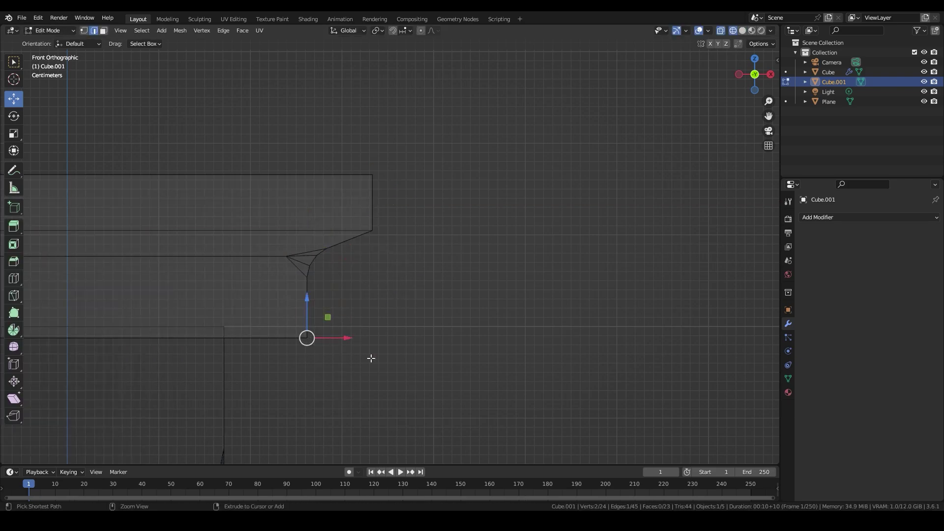
Bevel the slab's corner edges into a curved molding.
{"action": "left_click", "coordinate": [419, 360]}
{"action": "key", "text": "ctrl+b"}
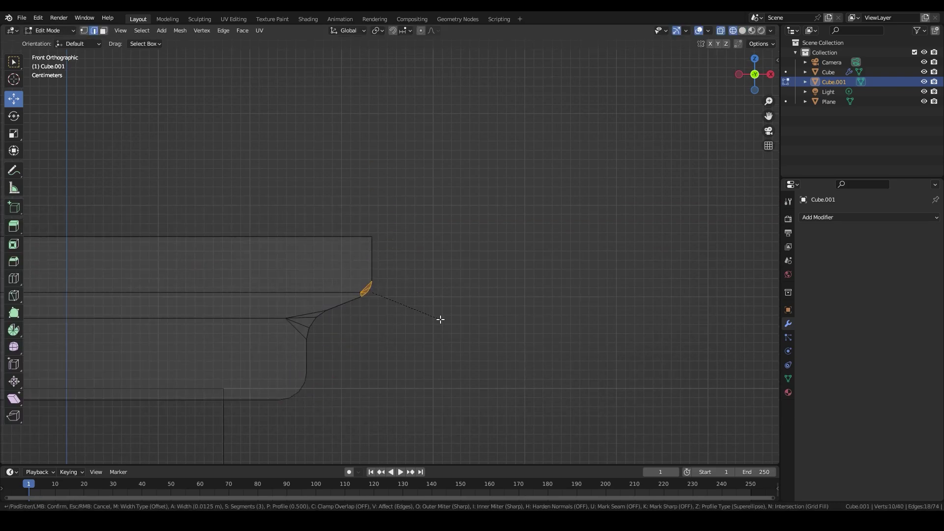
{"action": "left_click", "coordinate": [440, 320]}
{"action": "middle_click_drag", "start_coordinate": [440, 320], "coordinate": [352, 329]}
{"action": "key", "text": "shift+z"}
Move the slab's end face along Y to span the whole arcade.
{"action": "key", "text": "3"}
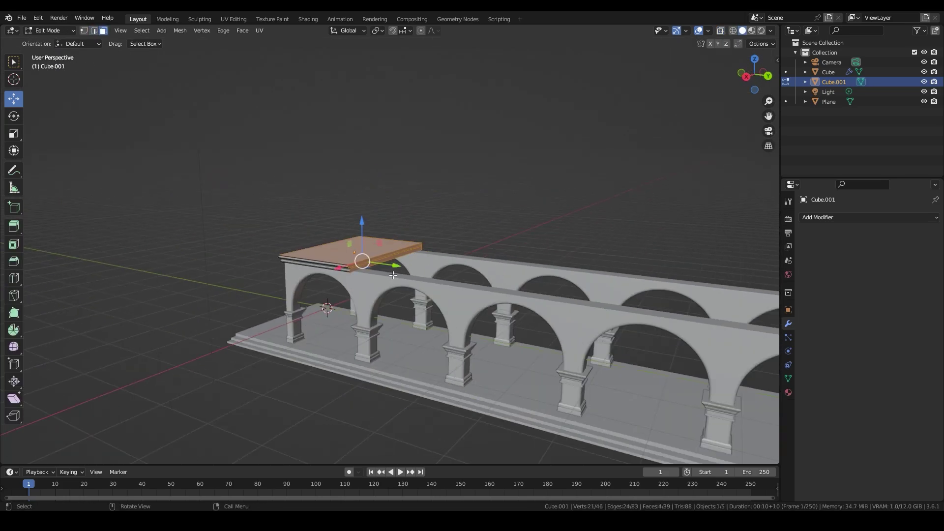
{"action": "key", "text": "3"}
{"action": "key", "text": "shift+z"}
{"action": "key", "text": "g"}
{"action": "key", "text": "y"}
{"action": "key", "text": "Return"}
Add a new cube and place it beside the slab's end in the back view.
{"action": "key", "text": "Tab"}
{"action": "mouse_move", "coordinate": [442, 276]}
{"action": "middle_mouse_down"}
{"action": "mouse_move", "coordinate": [530, 284]}
{"action": "mouse_move", "coordinate": [353, 276]}
{"action": "middle_mouse_up"}
{"action": "key", "text": "shift+a"}
{"action": "key", "text": "ctrl+KP_1"}
{"action": "key", "text": "g"}
{"action": "left_click", "coordinate": [373, 258]}
Delete the added cube and select the top slab Cube.001 in edit mode.
{"action": "scroll", "coordinate": [420, 300], "scroll_direction": "up", "scroll_amount": 5}
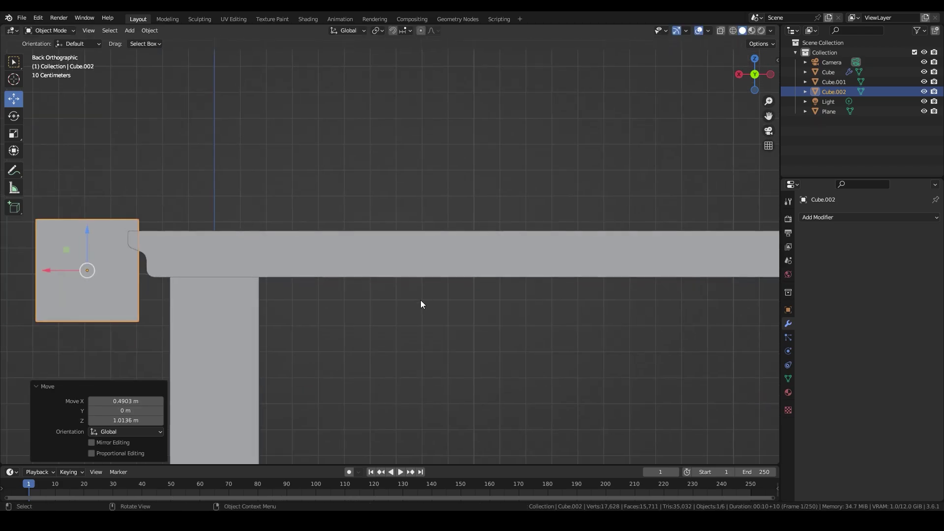
{"action": "scroll", "coordinate": [421, 304], "scroll_direction": "up", "scroll_amount": 2}
{"action": "key", "text": "Delete"}
{"action": "left_click", "coordinate": [446, 208]}
{"action": "mouse_move", "coordinate": [427, 295]}
{"action": "middle_mouse_down"}
{"action": "mouse_move", "coordinate": [447, 208]}
{"action": "mouse_move", "coordinate": [462, 277]}
{"action": "middle_mouse_up"}
{"action": "key", "text": "Tab"}
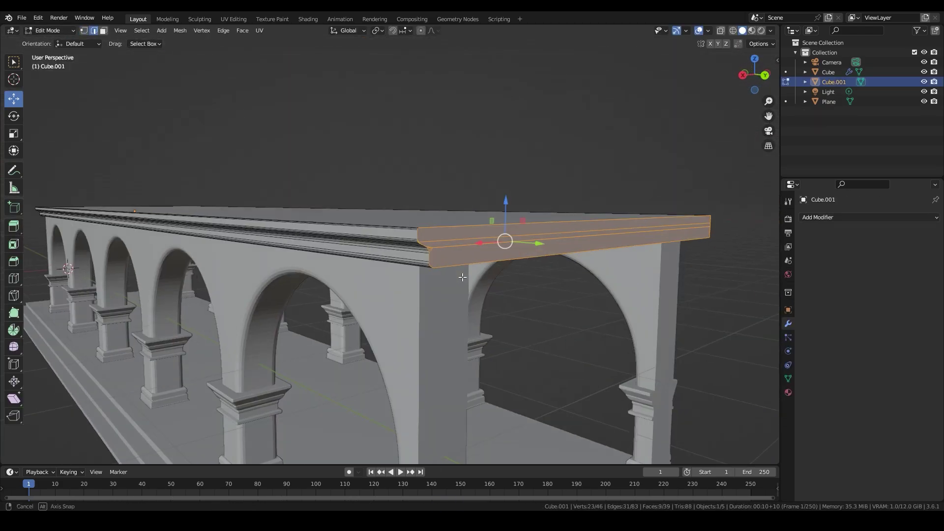
{"action": "key", "text": "3"}
{"action": "key", "text": "p"}
Separate a copy of the cornice strip, set its origin and move it along X.
{"action": "key", "text": "Tab"}
{"action": "left_click", "coordinate": [444, 322]}
{"action": "key", "text": "Tab"}
{"action": "key", "text": "ctrl+r"}
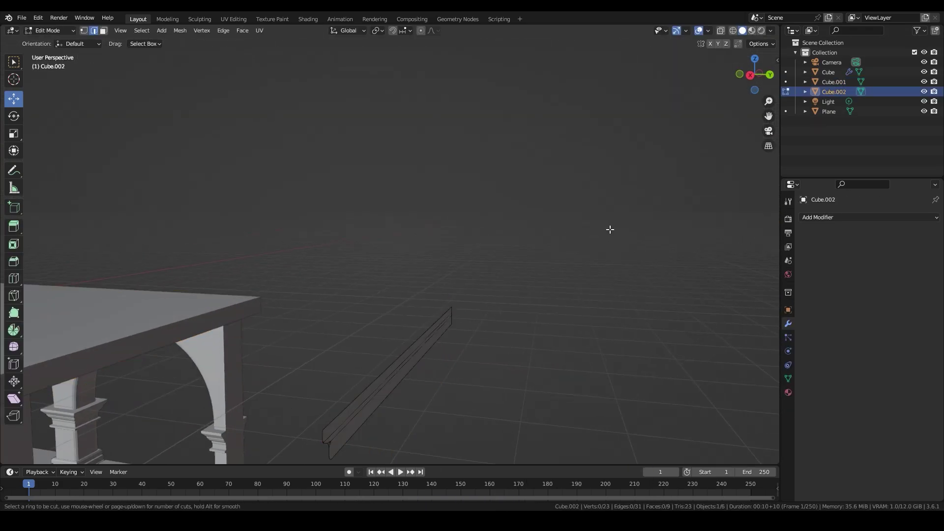
{"action": "key", "text": "Escape"}
{"action": "key", "text": "ctrl+KP_1"}
{"action": "middle_click_drag", "start_coordinate": [529, 297], "coordinate": [588, 291]}
{"action": "key", "text": "shift+z"}
{"action": "key", "text": "ctrl+KP_1"}
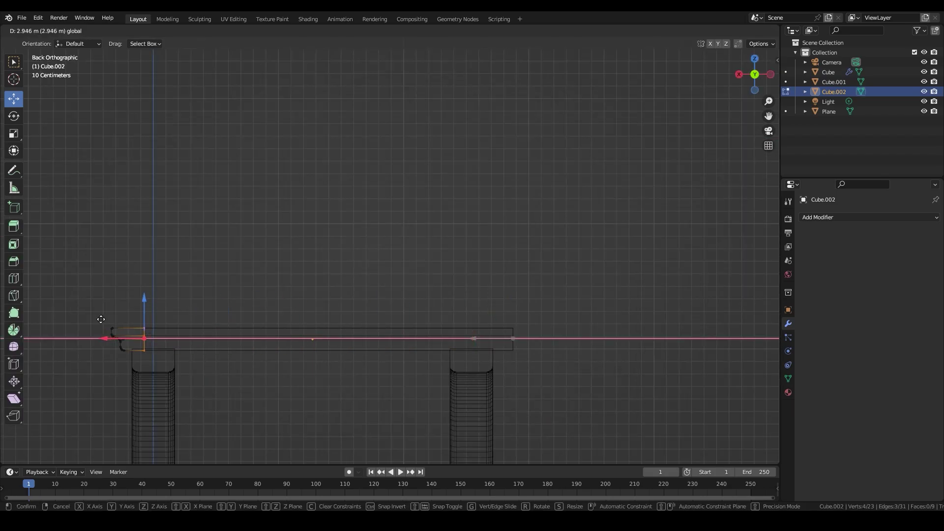
{"action": "key", "text": "g"}
{"action": "key", "text": "x"}
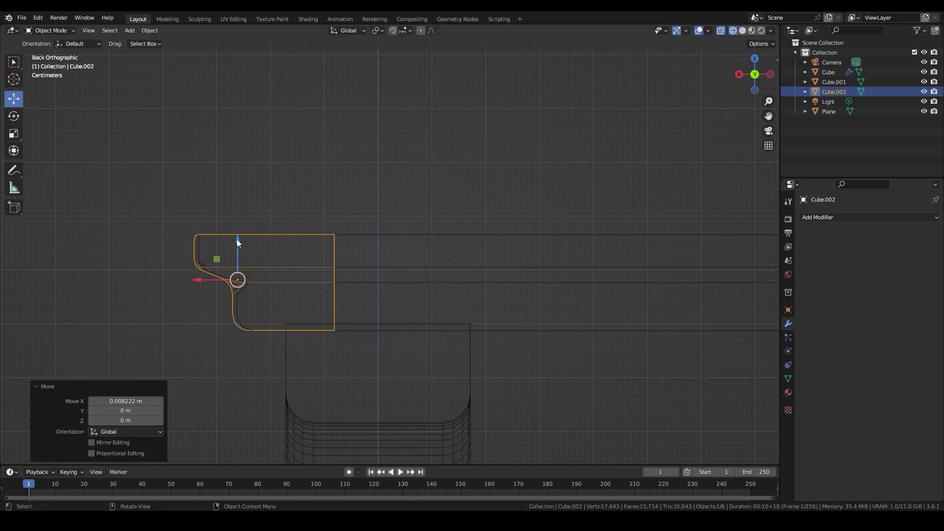
Select the strip's profile edges from the right-side view.
{"action": "key", "text": "Tab"}
{"action": "scroll", "coordinate": [235, 255], "scroll_direction": "up", "scroll_amount": 5}
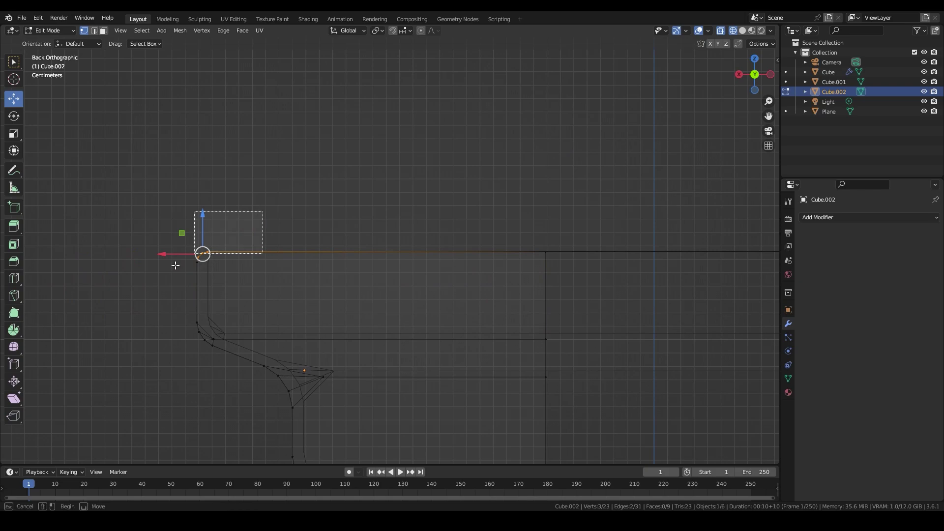
{"action": "key", "text": "2"}
{"action": "key", "text": "shift+z"}
{"action": "middle_click_drag", "start_coordinate": [511, 352], "coordinate": [403, 314]}
{"action": "key", "text": "KP_3"}
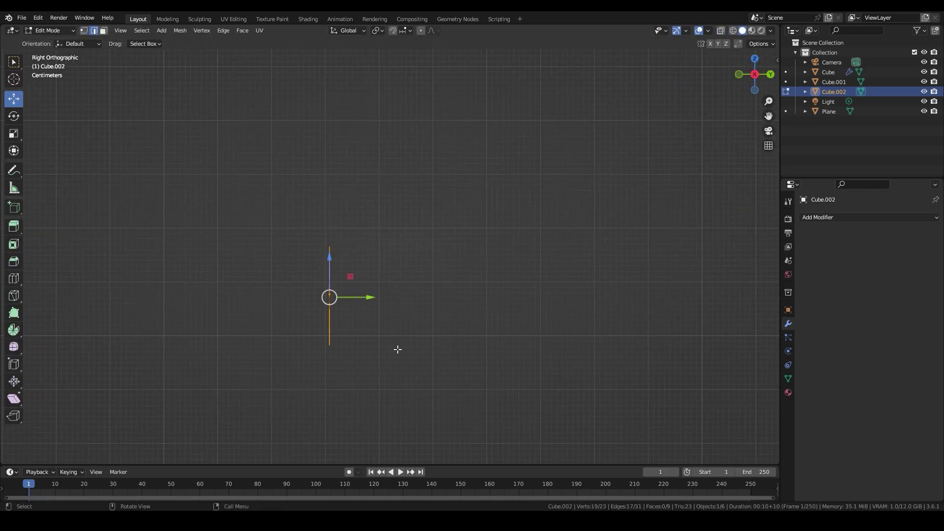
{"action": "middle_click_drag", "start_coordinate": [397, 349], "coordinate": [463, 362]}
{"action": "scroll", "coordinate": [462, 362], "scroll_direction": "up", "scroll_amount": 4}
Extrude the whole profile along its normal into a solid bracket block.
{"action": "middle_click_drag", "start_coordinate": [492, 320], "coordinate": [511, 306]}
{"action": "key", "text": "a"}
{"action": "key", "text": "e"}
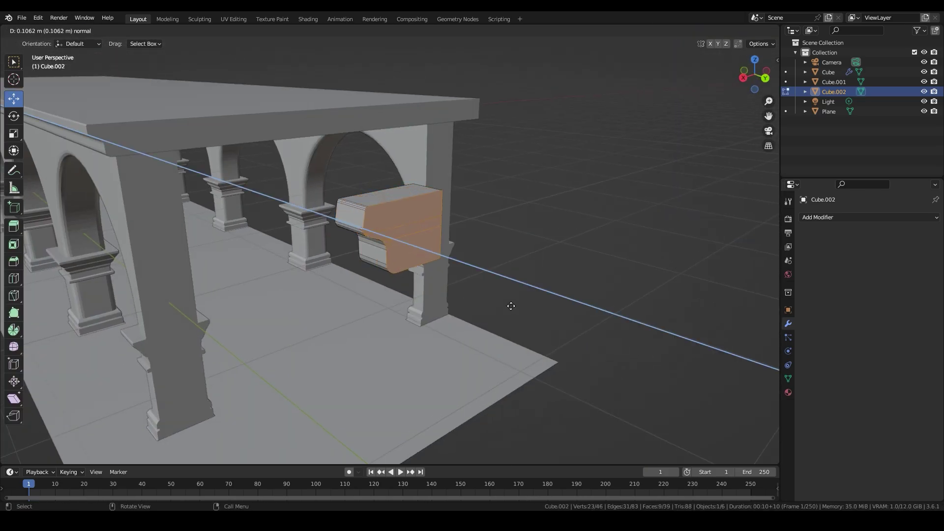
{"action": "left_click", "coordinate": [511, 306]}
{"action": "scroll", "coordinate": [442, 333], "scroll_direction": "down", "scroll_amount": 3}
{"action": "key", "text": "KP_3"}
{"action": "scroll", "coordinate": [510, 279], "scroll_direction": "up", "scroll_amount": 5}
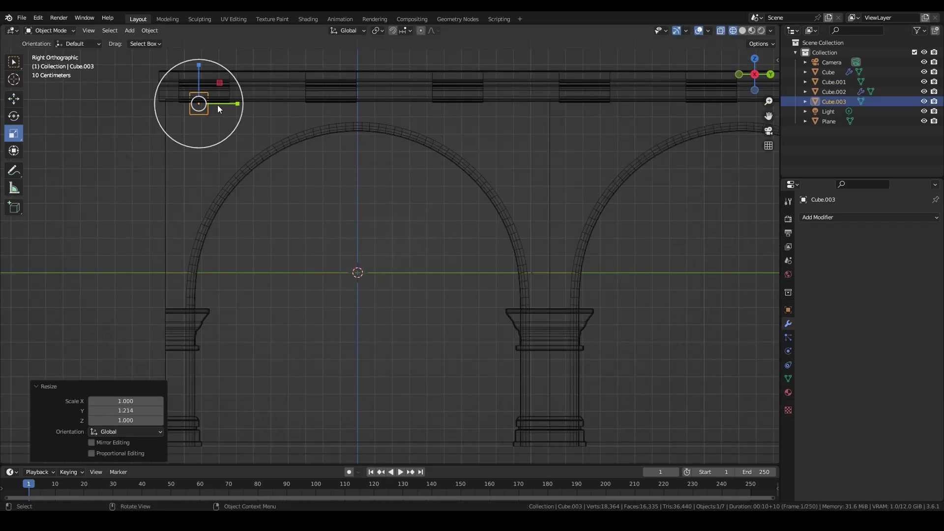
Array the small block along the arcade and extrude the wall faces along their normals.
{"action": "key", "text": "Tab"}
{"action": "middle_click_drag", "start_coordinate": [182, 120], "coordinate": [344, 197]}
{"action": "key", "text": "KP_7"}
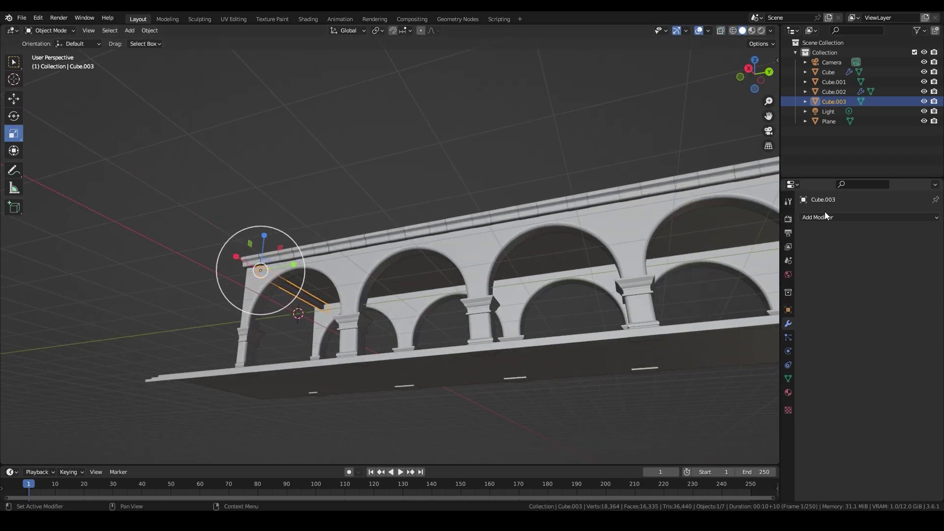
{"action": "left_click", "coordinate": [825, 217]}
{"action": "left_click", "coordinate": [881, 285]}
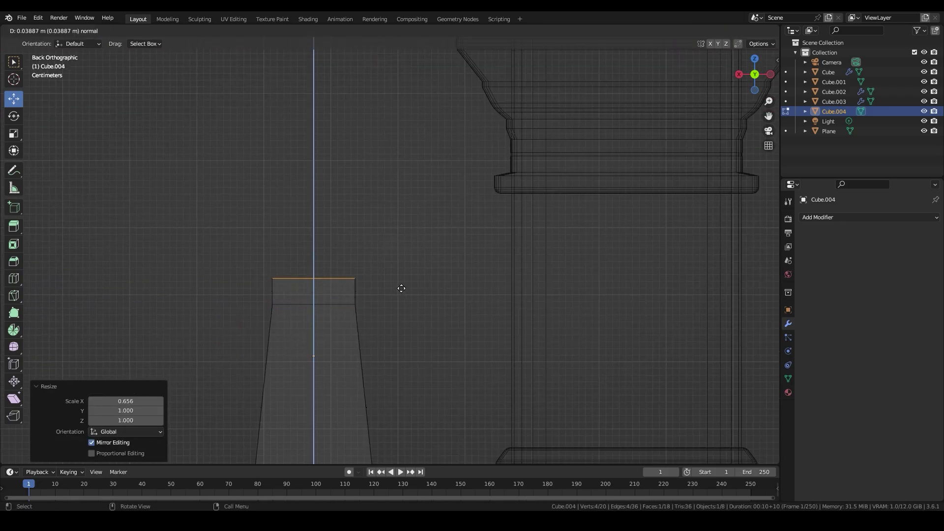
{"action": "left_click", "coordinate": [366, 354]}
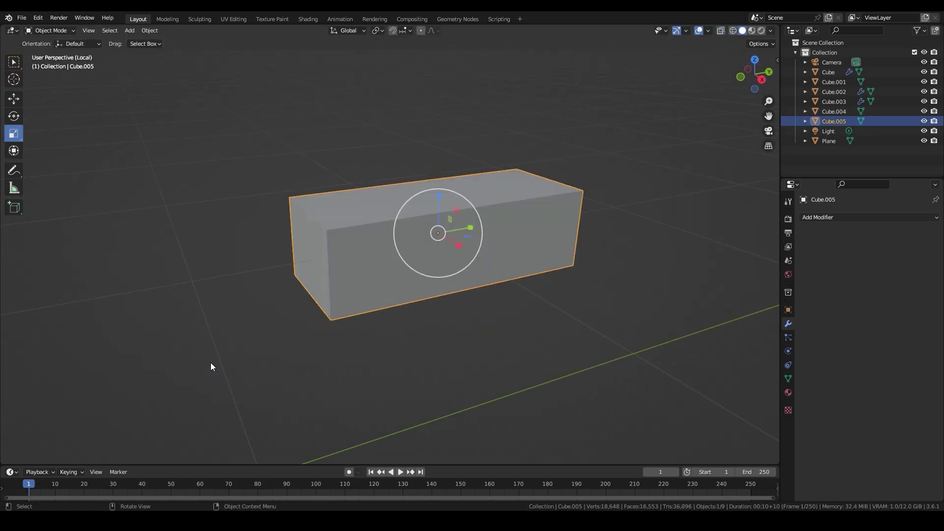
Extrude and scale the box's top face into stepped moulded rims.
{"action": "key", "text": "Tab"}
{"action": "left_click_drag", "start_coordinate": [435, 147], "coordinate": [414, 311]}
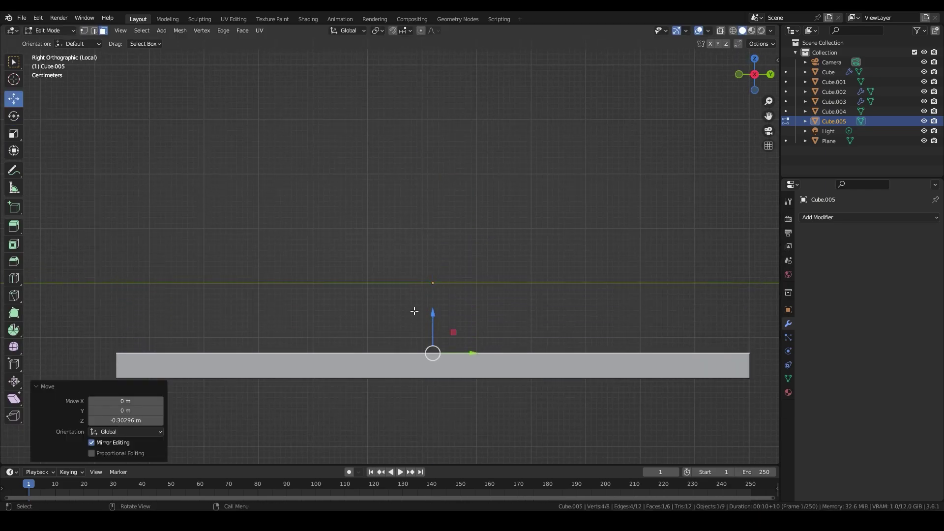
{"action": "left_click", "coordinate": [498, 267]}
{"action": "key", "text": "s"}
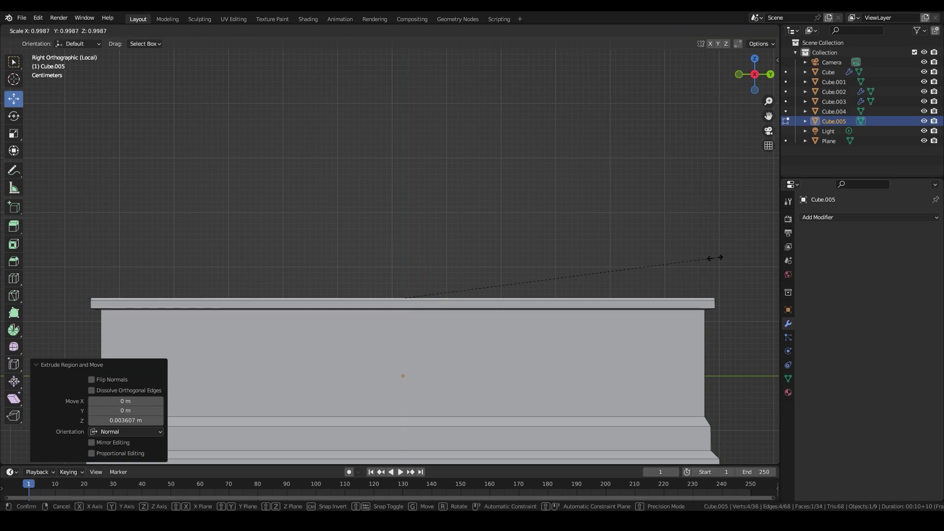
{"action": "left_click", "coordinate": [590, 298]}
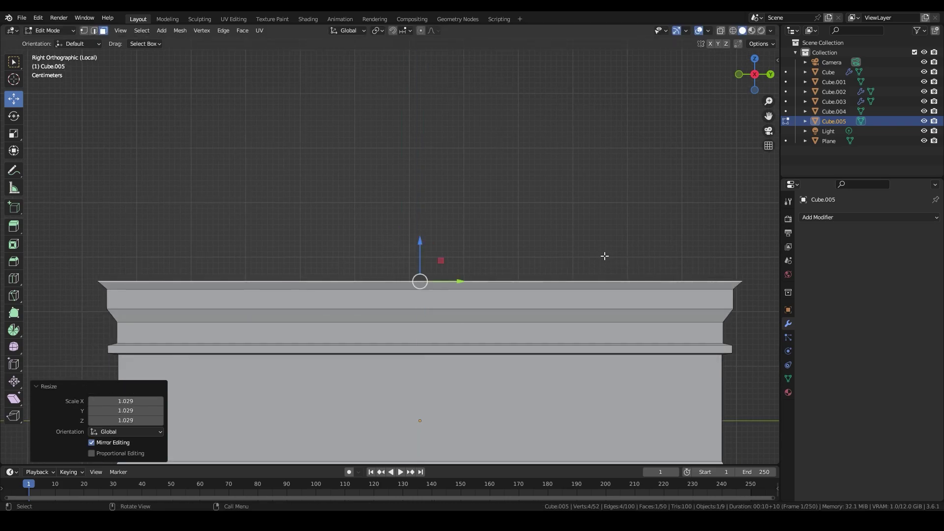
{"action": "left_click", "coordinate": [612, 208]}
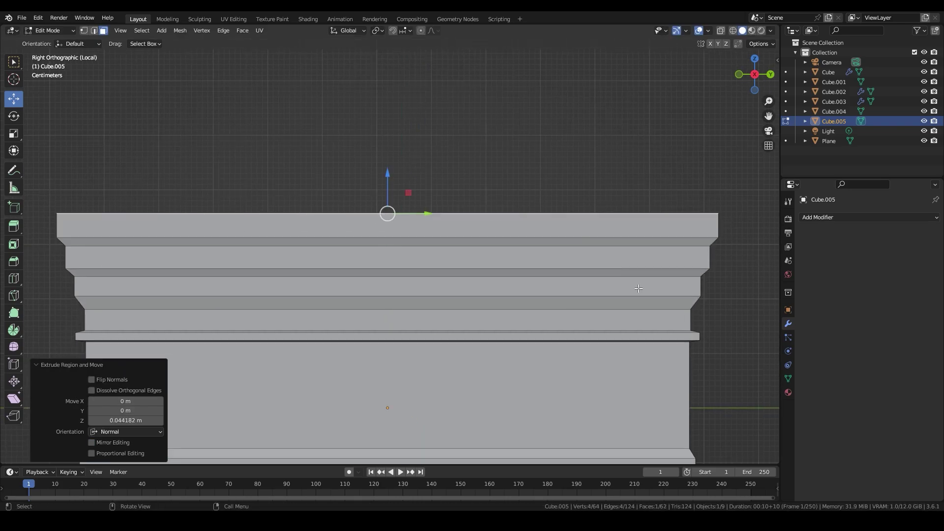
Select the edge loop running around the box using see-through view.
{"action": "key", "text": "alt+z"}
{"action": "right_click", "coordinate": [632, 269]}
{"action": "scroll", "coordinate": [556, 290], "scroll_direction": "down", "scroll_amount": 4}
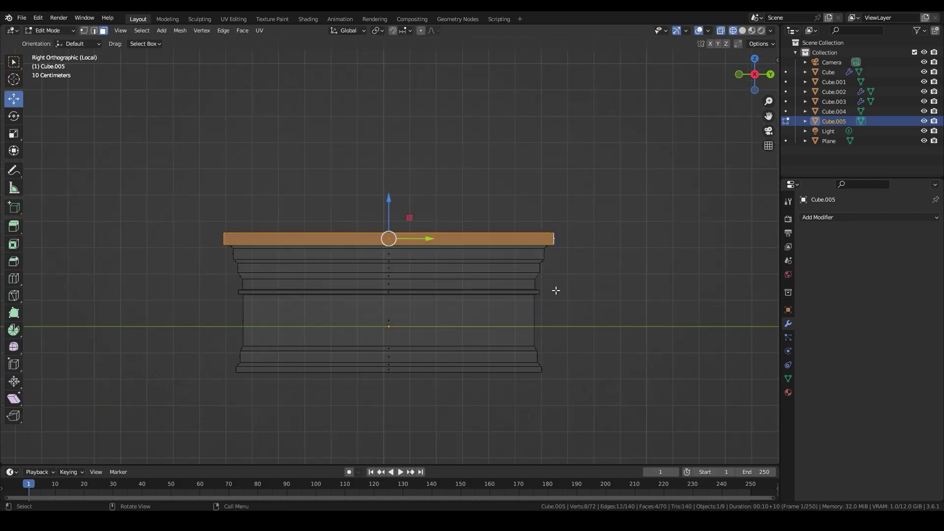
{"action": "scroll", "coordinate": [620, 261], "scroll_direction": "up", "scroll_amount": 3}
{"action": "key", "text": "2"}
{"action": "left_click", "coordinate": [289, 268], "text": "alt"}
{"action": "scroll", "coordinate": [184, 234], "scroll_direction": "down", "scroll_amount": 3}
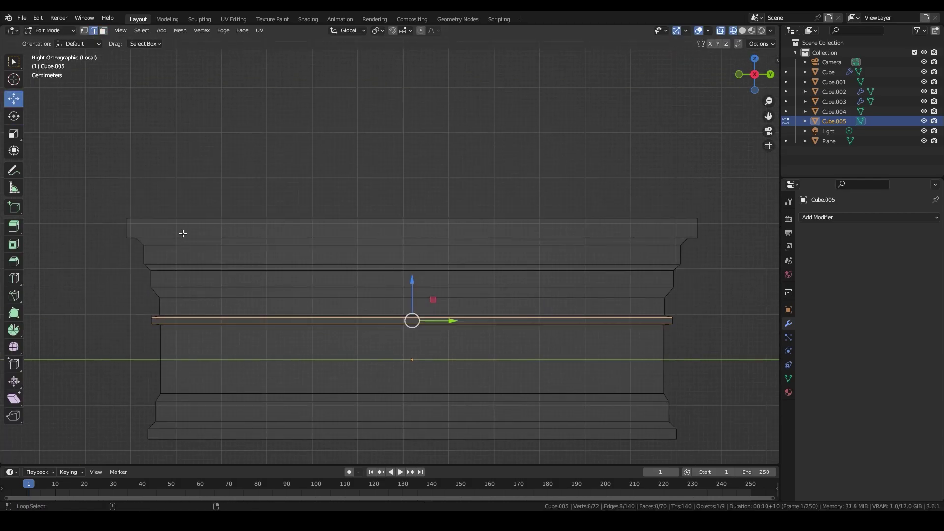
{"action": "scroll", "coordinate": [350, 308], "scroll_direction": "up", "scroll_amount": 5}
{"action": "mouse_move", "coordinate": [350, 307]}
{"action": "middle_mouse_down"}
{"action": "mouse_move", "coordinate": [369, 256]}
{"action": "mouse_move", "coordinate": [575, 177]}
{"action": "middle_mouse_up"}
{"action": "key", "text": "alt+z"}
{"action": "key", "text": "Tab"}
Add a 3-segment Bevel modifier to the box and check it from the side.
{"action": "left_click", "coordinate": [868, 217]}
{"action": "left_click", "coordinate": [751, 258]}
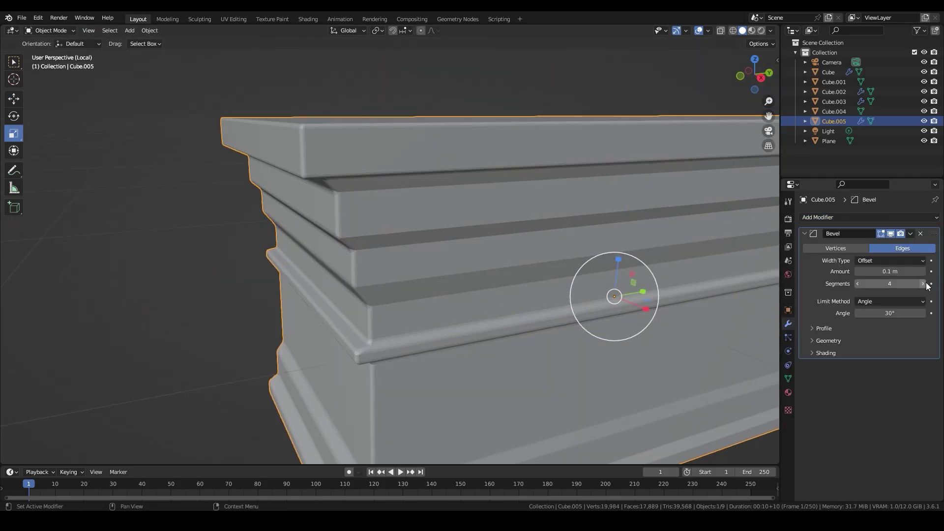
{"action": "scroll", "coordinate": [928, 286], "scroll_direction": "down", "scroll_amount": 1, "text": "ctrl"}
Select the low wall along the arcade and save dorado.blend.
{"action": "scroll", "coordinate": [296, 202], "scroll_direction": "down", "scroll_amount": 5}
{"action": "key", "text": "Tab"}
{"action": "key", "text": "KP_3"}
{"action": "key", "text": "alt+z"}
{"action": "scroll", "coordinate": [683, 249], "scroll_direction": "up", "scroll_amount": 5}
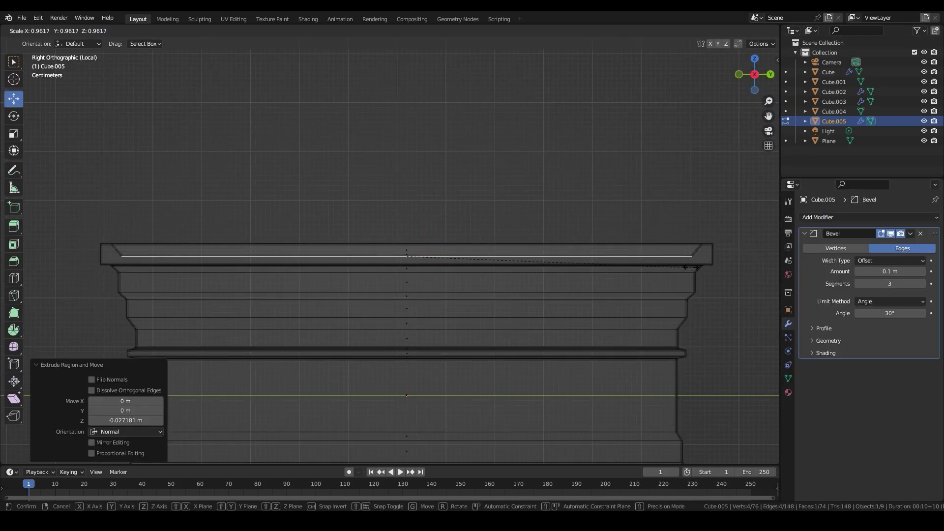
{"action": "key", "text": "Escape"}
{"action": "key", "text": "Tab"}
{"action": "middle_click_drag", "start_coordinate": [627, 290], "coordinate": [514, 277]}
{"action": "scroll", "coordinate": [514, 276], "scroll_direction": "down", "scroll_amount": 3}
{"action": "scroll", "coordinate": [468, 293], "scroll_direction": "up", "scroll_amount": 4}
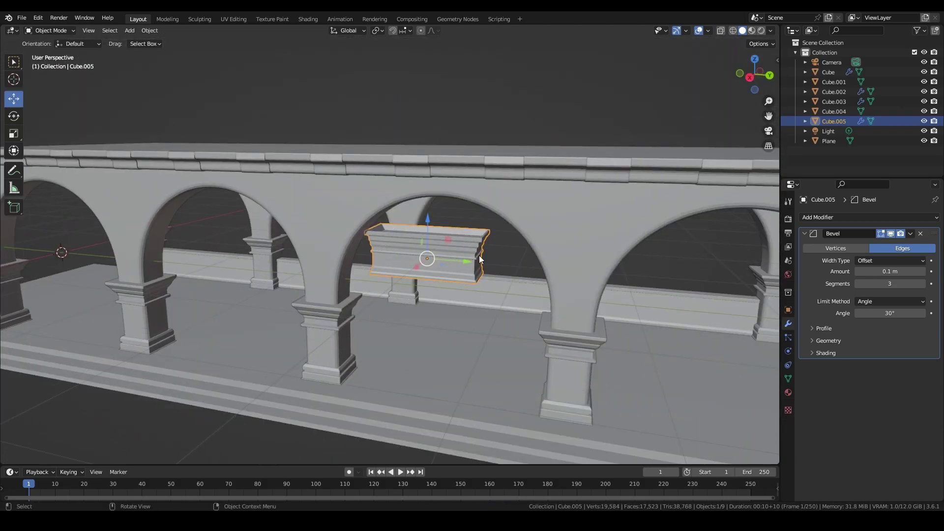
{"action": "scroll", "coordinate": [468, 293], "scroll_direction": "up", "scroll_amount": 3}
{"action": "scroll", "coordinate": [468, 293], "scroll_direction": "down", "scroll_amount": 3}
{"action": "scroll", "coordinate": [395, 214], "scroll_direction": "down", "scroll_amount": 5}
{"action": "left_click", "coordinate": [395, 213]}
{"action": "scroll", "coordinate": [457, 300], "scroll_direction": "down", "scroll_amount": 2}
{"action": "key", "text": "ctrl+s"}
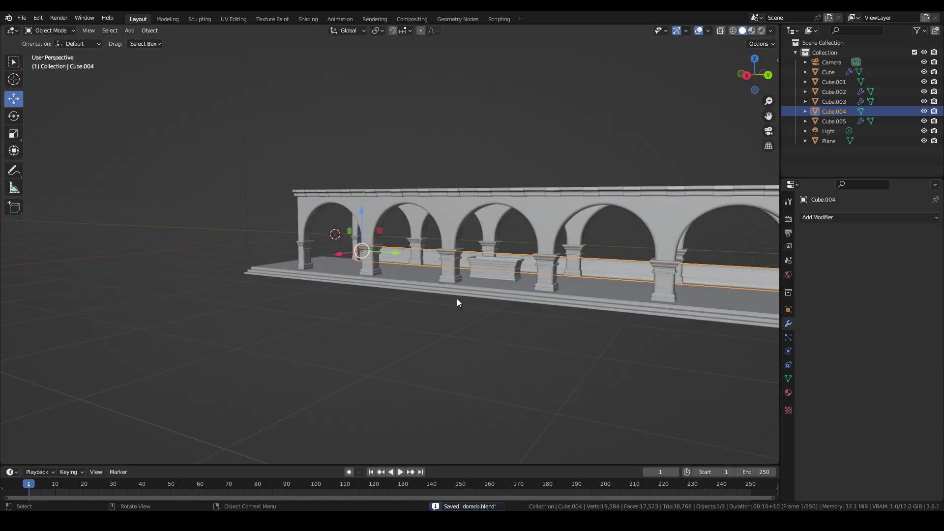
{"action": "key", "text": "ctrl+s"}
{"action": "middle_click_drag", "start_coordinate": [342, 389], "coordinate": [448, 286]}
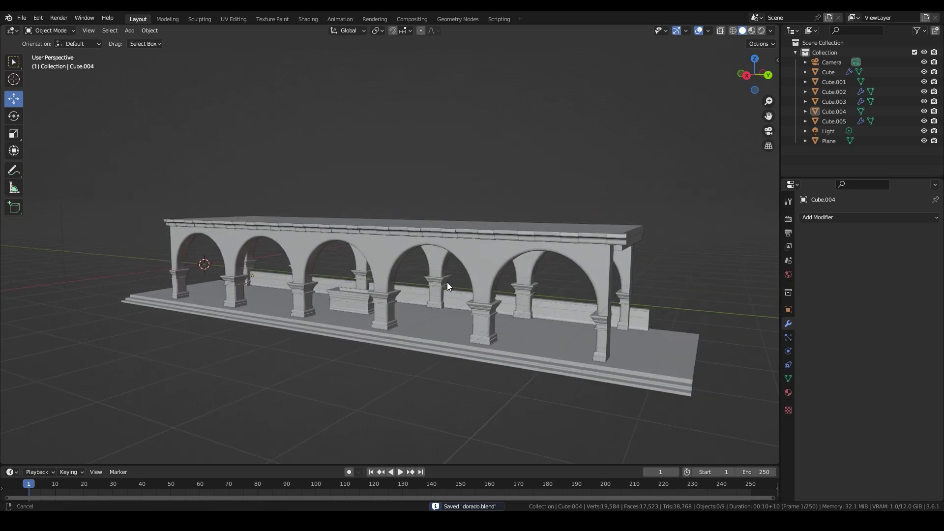
Add a cube in local view, flatten it into a thin slab and inset its face.
{"action": "left_click", "coordinate": [418, 320]}
{"action": "key", "text": "KP_Divide"}
{"action": "key", "text": "ctrl+KP_1"}
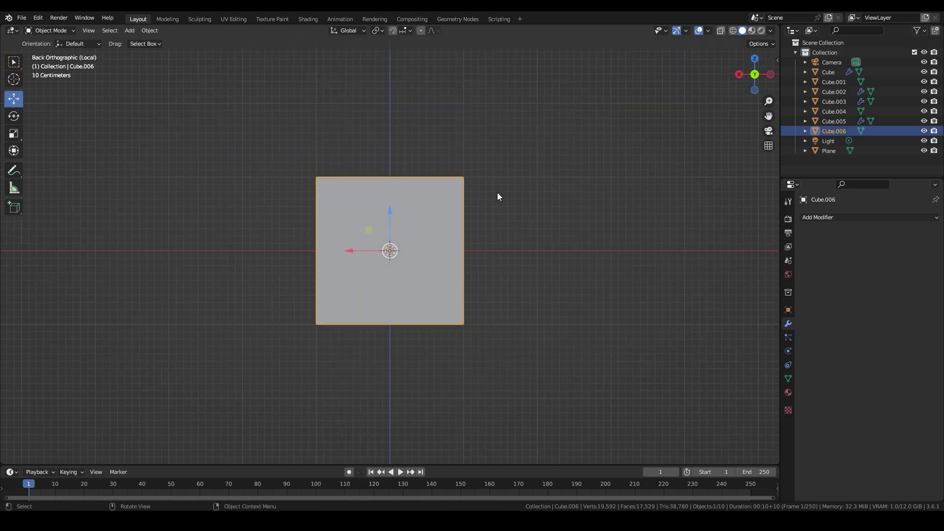
{"action": "left_click", "coordinate": [381, 251]}
{"action": "mouse_move", "coordinate": [381, 251]}
{"action": "middle_mouse_down"}
{"action": "mouse_move", "coordinate": [452, 283]}
{"action": "mouse_move", "coordinate": [393, 289]}
{"action": "middle_mouse_up"}
{"action": "key", "text": "ctrl+KP_1"}
{"action": "key", "text": "Tab"}
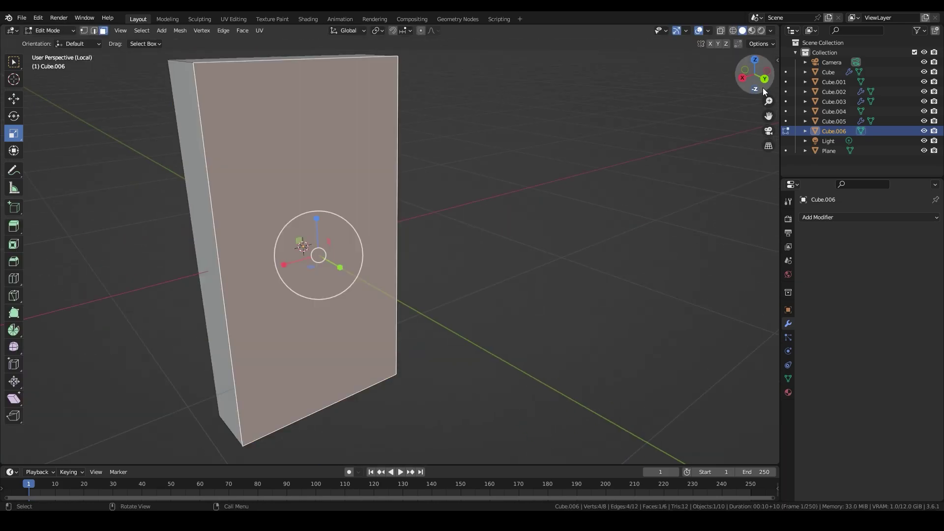
{"action": "left_click", "coordinate": [528, 298]}
{"action": "middle_click_drag", "start_coordinate": [528, 297], "coordinate": [409, 354]}
Push the inner face in and delete it to leave a frame.
{"action": "key", "text": "e"}
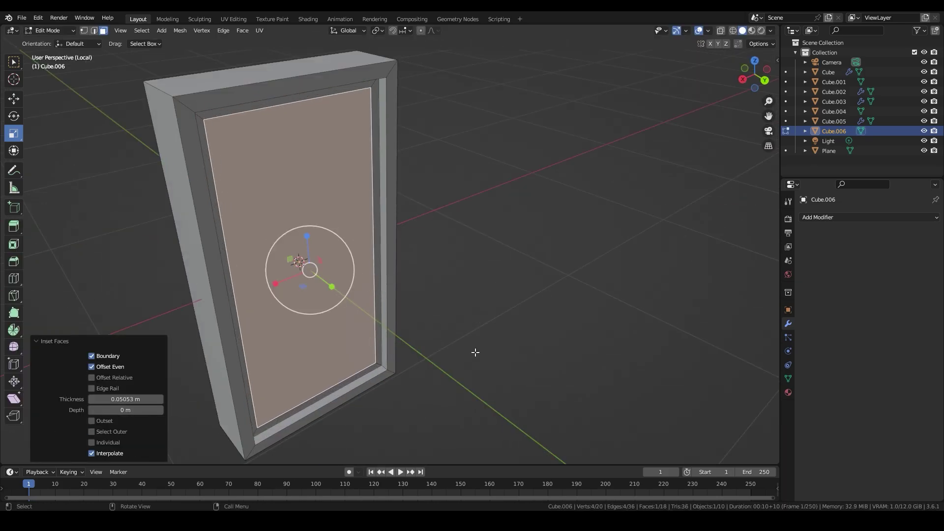
{"action": "right_click", "coordinate": [306, 432]}
{"action": "left_click", "coordinate": [306, 432]}
{"action": "middle_click_drag", "start_coordinate": [306, 432], "coordinate": [221, 383]}
{"action": "key", "text": "ctrl+KP_1"}
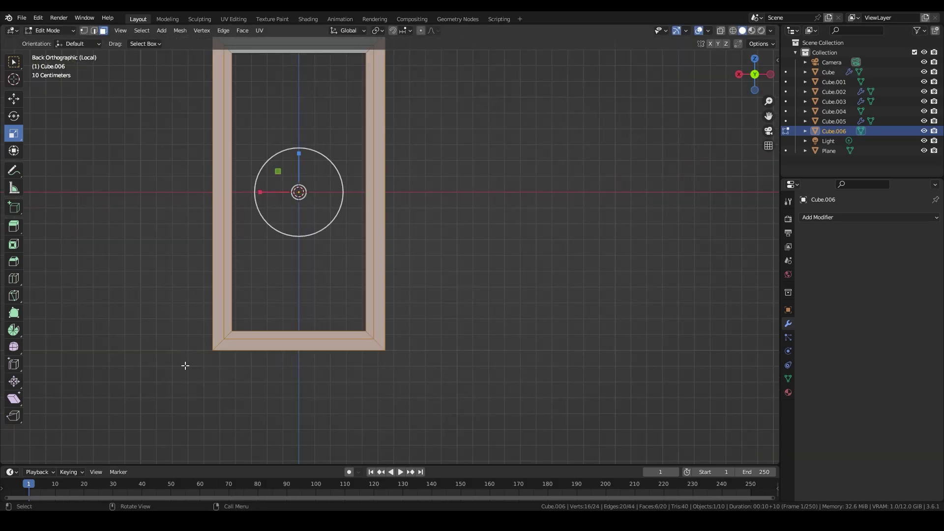
{"action": "left_click", "coordinate": [322, 323]}
{"action": "middle_click_drag", "start_coordinate": [322, 323], "coordinate": [419, 178]}
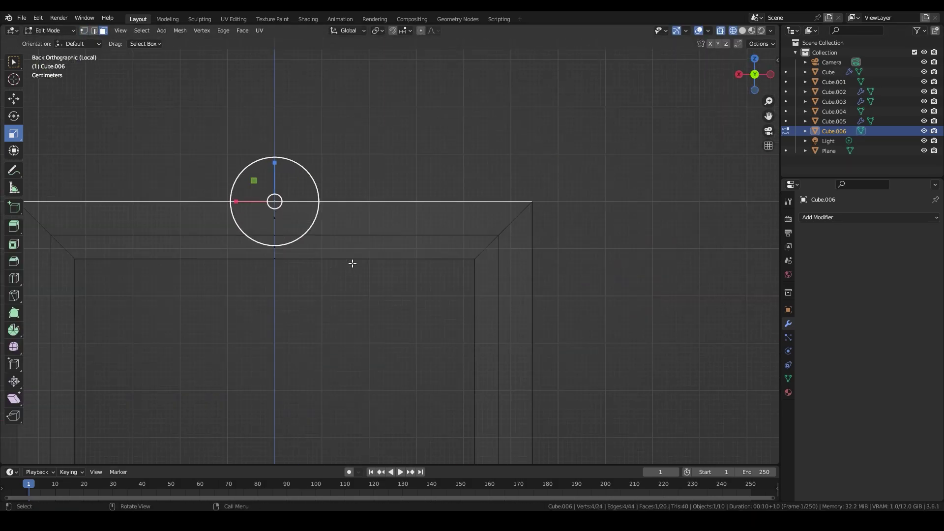
Extrude and widen the cap's top lip, bevel its edges, and exit local view.
{"action": "key", "text": "e"}
{"action": "key", "text": "s"}
{"action": "left_click", "coordinate": [352, 264]}
{"action": "scroll", "coordinate": [506, 234], "scroll_direction": "down", "scroll_amount": 2}
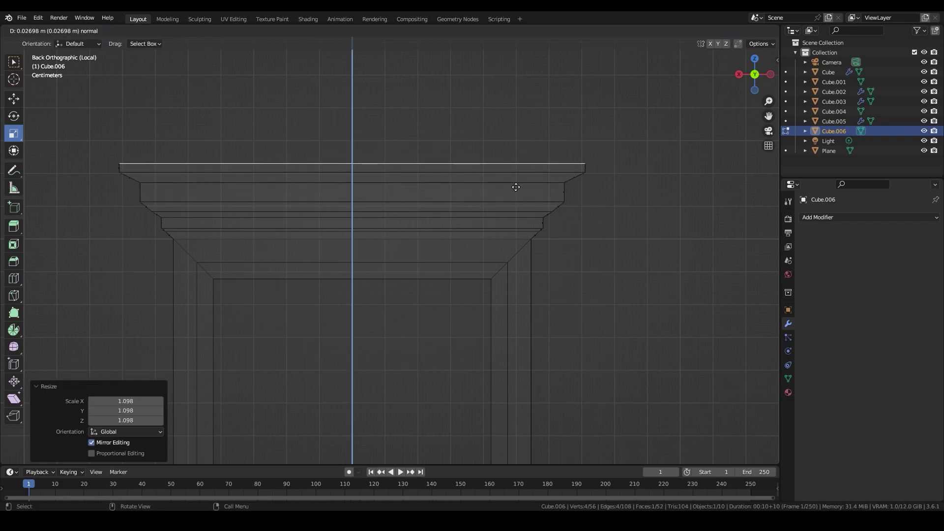
{"action": "left_click", "coordinate": [516, 187]}
{"action": "mouse_move", "coordinate": [516, 187]}
{"action": "middle_mouse_down"}
{"action": "mouse_move", "coordinate": [228, 164]}
{"action": "mouse_move", "coordinate": [127, 141]}
{"action": "middle_mouse_up"}
{"action": "key", "text": "ctrl+KP_1"}
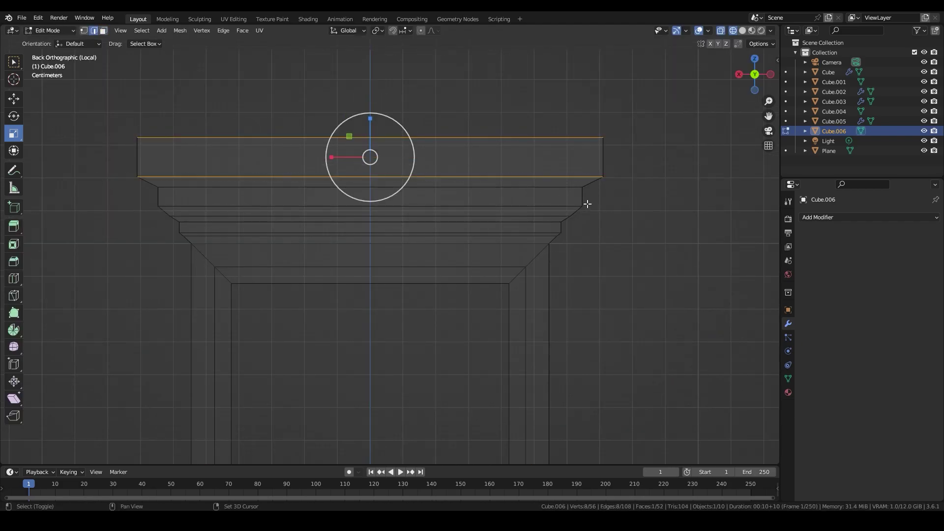
{"action": "left_click", "coordinate": [647, 235]}
{"action": "key", "text": "Tab"}
{"action": "key", "text": "slash"}
Scale the cap block and position it on the arcade, nudging it along Y.
{"action": "key", "text": "ctrl+KP_1"}
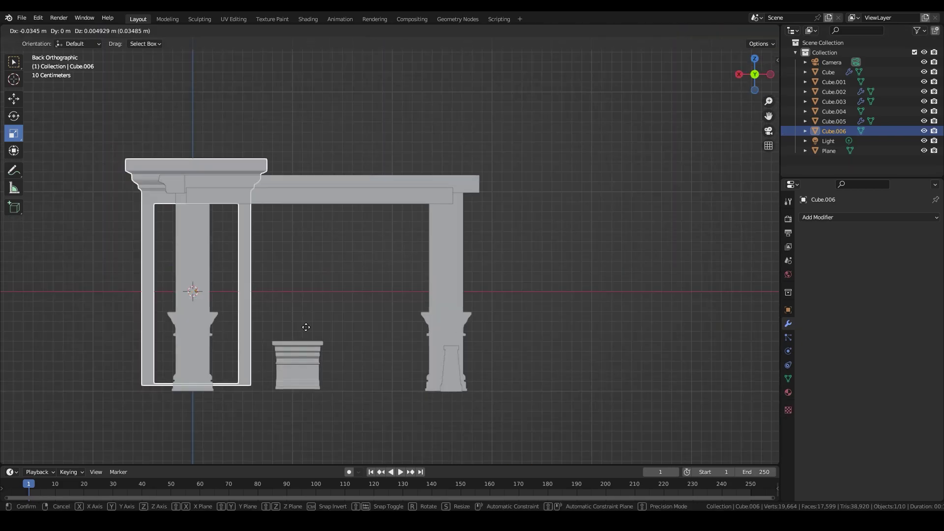
{"action": "key", "text": "s"}
{"action": "left_click", "coordinate": [480, 379]}
{"action": "key", "text": "shift+z"}
{"action": "scroll", "coordinate": [368, 257], "scroll_direction": "up", "scroll_amount": 3}
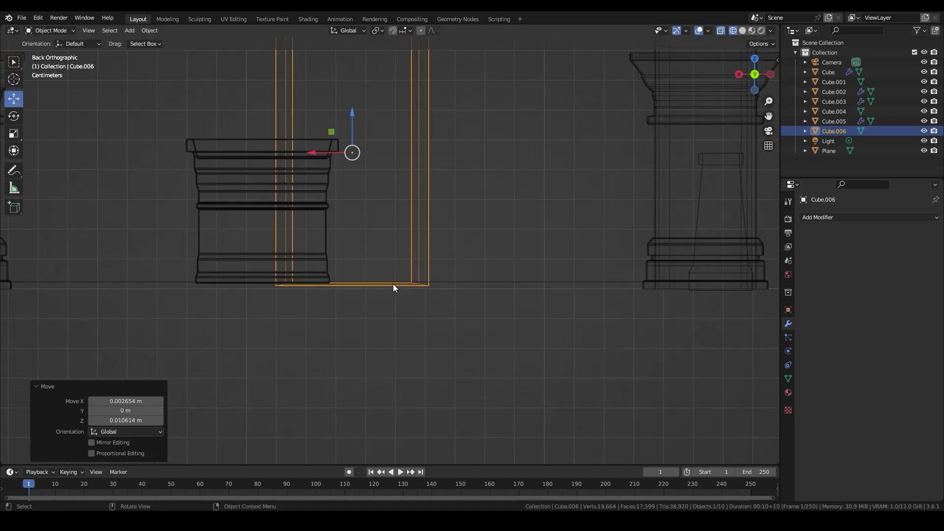
{"action": "middle_click_drag", "start_coordinate": [393, 285], "coordinate": [324, 231]}
{"action": "key", "text": "ctrl+s"}
{"action": "left_click_drag", "start_coordinate": [318, 218], "coordinate": [322, 235]}
{"action": "left_click", "coordinate": [323, 235]}
{"action": "key", "text": "KP_7"}
{"action": "key", "text": "g"}
{"action": "key", "text": "y"}
{"action": "left_click", "coordinate": [327, 234]}
Return to solid shading, deselect everything and start adding a new plane for the roof.
{"action": "key", "text": "shift+z"}
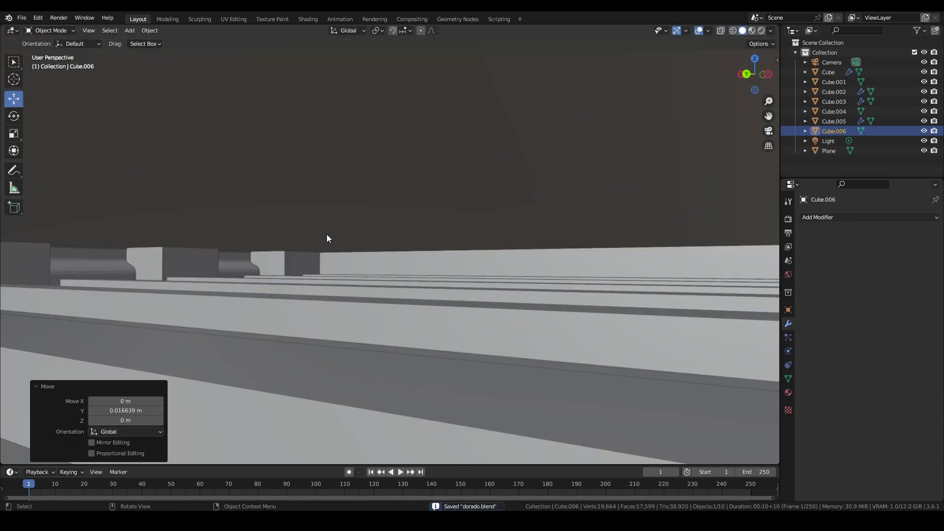
{"action": "scroll", "coordinate": [323, 297], "scroll_direction": "down", "scroll_amount": 5}
{"action": "key", "text": "alt+a"}
{"action": "middle_click_drag", "start_coordinate": [324, 298], "coordinate": [352, 305]}
{"action": "scroll", "coordinate": [352, 305], "scroll_direction": "up", "scroll_amount": 3}
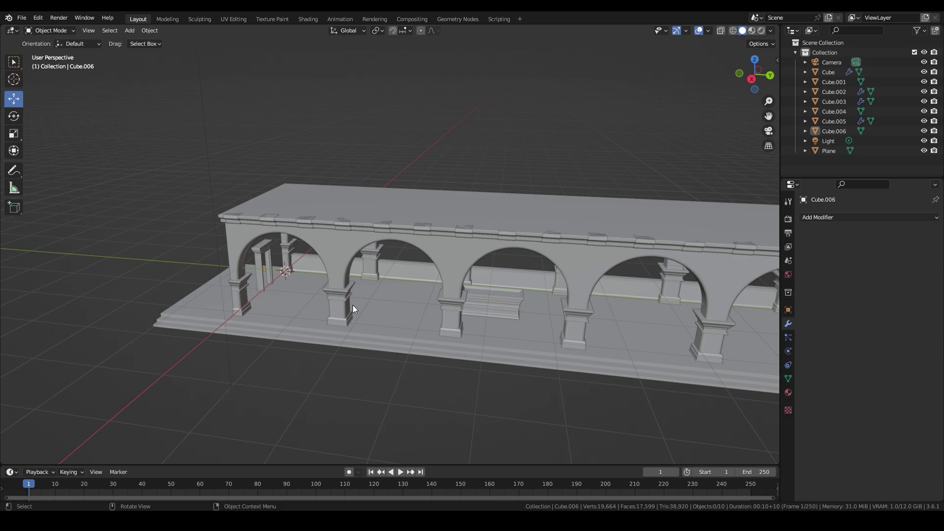
{"action": "scroll", "coordinate": [352, 306], "scroll_direction": "down", "scroll_amount": 3}
{"action": "key", "text": "shift+a"}
Move and scale the new plane so it covers the arcade.
{"action": "left_click", "coordinate": [418, 276]}
{"action": "key", "text": "KP_7"}
{"action": "key", "text": "g"}
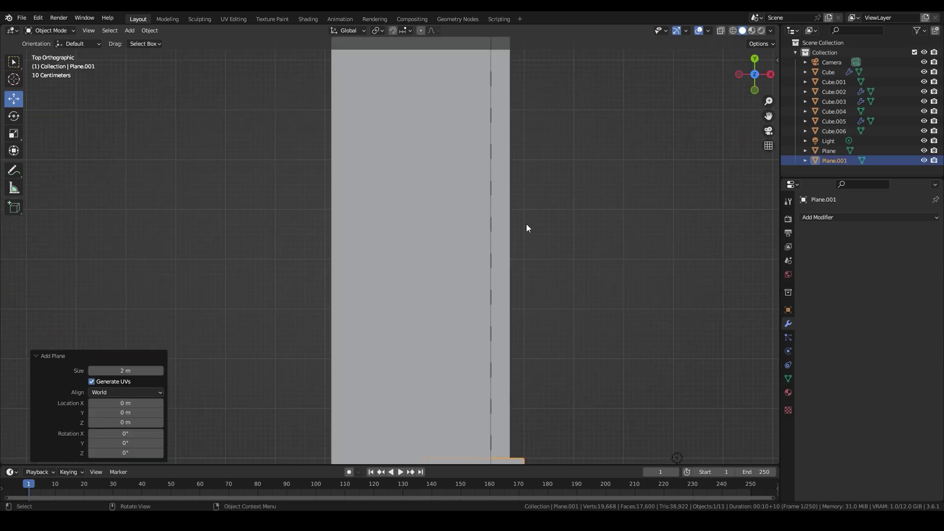
{"action": "key", "text": "s"}
{"action": "left_click", "coordinate": [457, 279]}
{"action": "mouse_move", "coordinate": [458, 279]}
{"action": "middle_mouse_down"}
{"action": "mouse_move", "coordinate": [403, 230]}
{"action": "mouse_move", "coordinate": [442, 197]}
{"action": "middle_mouse_up"}
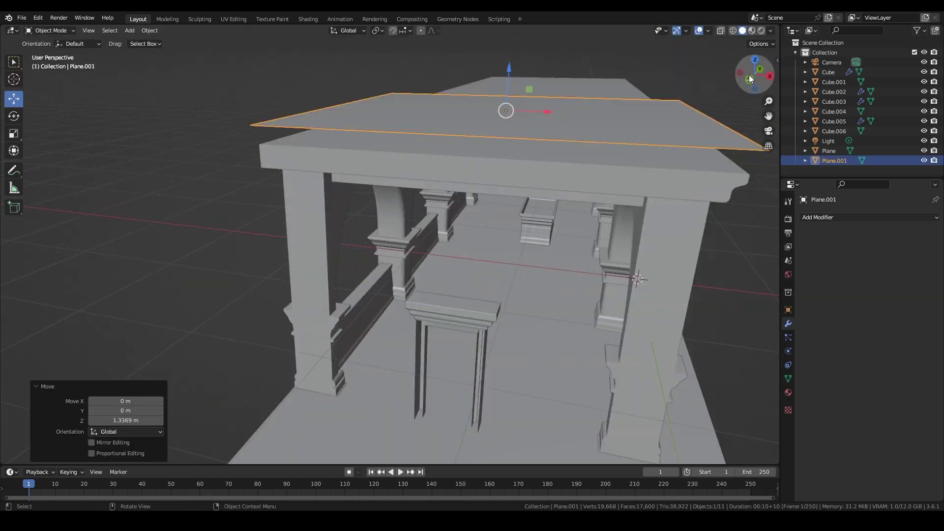
{"action": "key", "text": "KP_1"}
Cut the plane across its middle and raise that edge along Z into a ridge.
{"action": "key", "text": "Tab"}
{"action": "middle_click_drag", "start_coordinate": [390, 129], "coordinate": [384, 118]}
{"action": "key", "text": "KP_1"}
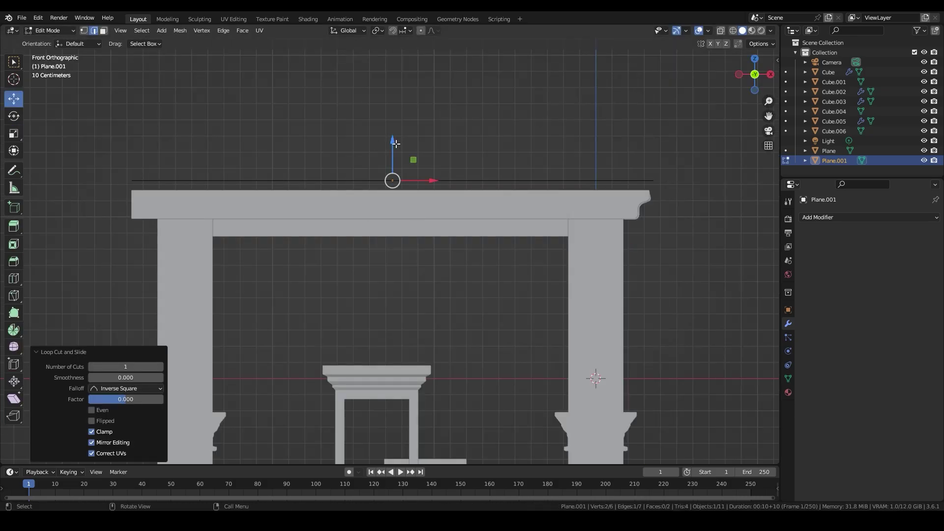
{"action": "scroll", "coordinate": [426, 167], "scroll_direction": "down", "scroll_amount": 1}
{"action": "key", "text": "g"}
{"action": "key", "text": "z"}
{"action": "left_click", "coordinate": [426, 167]}
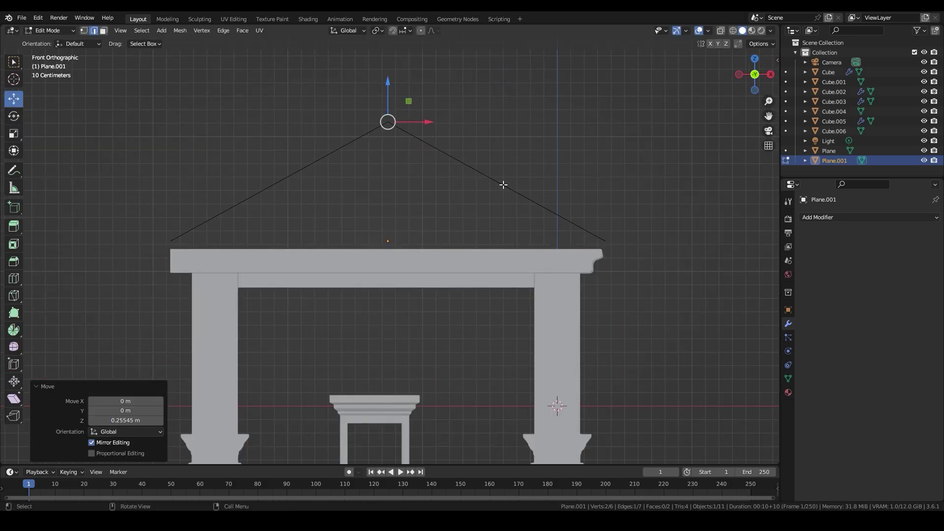
Narrow the roof slightly along X and bevel the middle edges into curved slopes.
{"action": "middle_click_drag", "start_coordinate": [504, 184], "coordinate": [541, 206]}
{"action": "key", "text": "KP_1"}
{"action": "scroll", "coordinate": [558, 236], "scroll_direction": "up", "scroll_amount": 2}
{"action": "scroll", "coordinate": [558, 236], "scroll_direction": "up", "scroll_amount": 2}
{"action": "key", "text": "s"}
{"action": "key", "text": "x"}
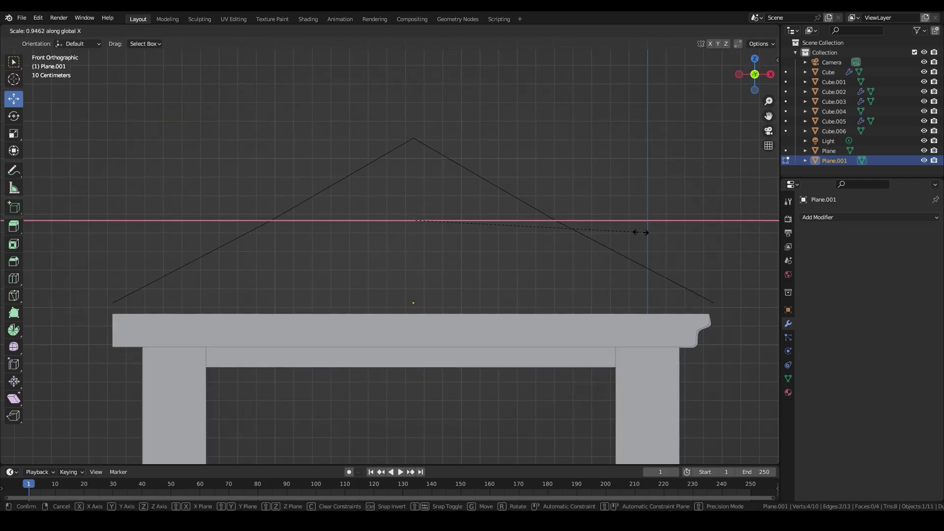
{"action": "mouse_move", "coordinate": [673, 260]}
{"action": "middle_mouse_down"}
{"action": "mouse_move", "coordinate": [541, 246]}
{"action": "mouse_move", "coordinate": [492, 264]}
{"action": "middle_mouse_up"}
{"action": "key", "text": "KP_1"}
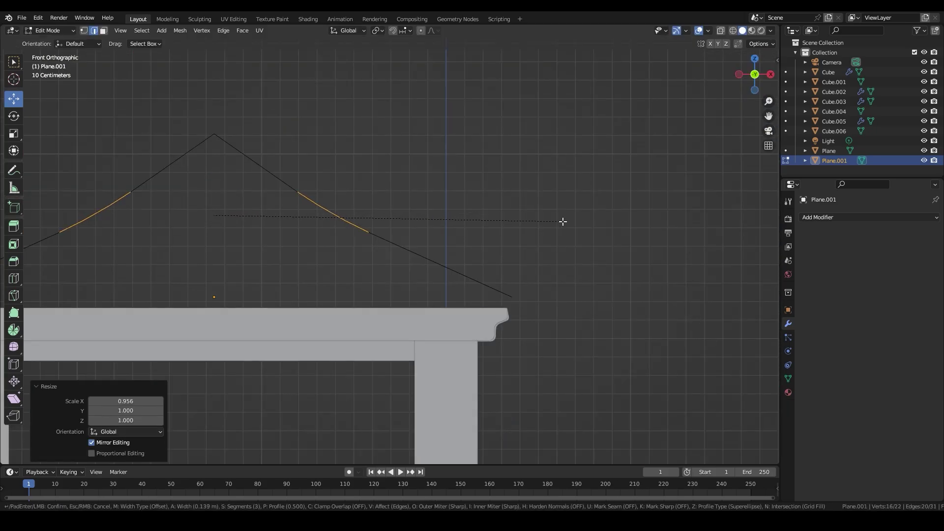
{"action": "left_click", "coordinate": [563, 222]}
Stretch the roof along Y over the arcade's full length and check it from several views.
{"action": "middle_click_drag", "start_coordinate": [563, 222], "coordinate": [407, 241]}
{"action": "key", "text": "KP_7"}
{"action": "key", "text": "alt+z"}
{"action": "key", "text": "g"}
{"action": "key", "text": "y"}
{"action": "left_click", "coordinate": [464, 235]}
{"action": "key", "text": "Tab"}
{"action": "key", "text": "alt+z"}
{"action": "key", "text": "ctrl+KP_1"}
{"action": "key", "text": "alt+z"}
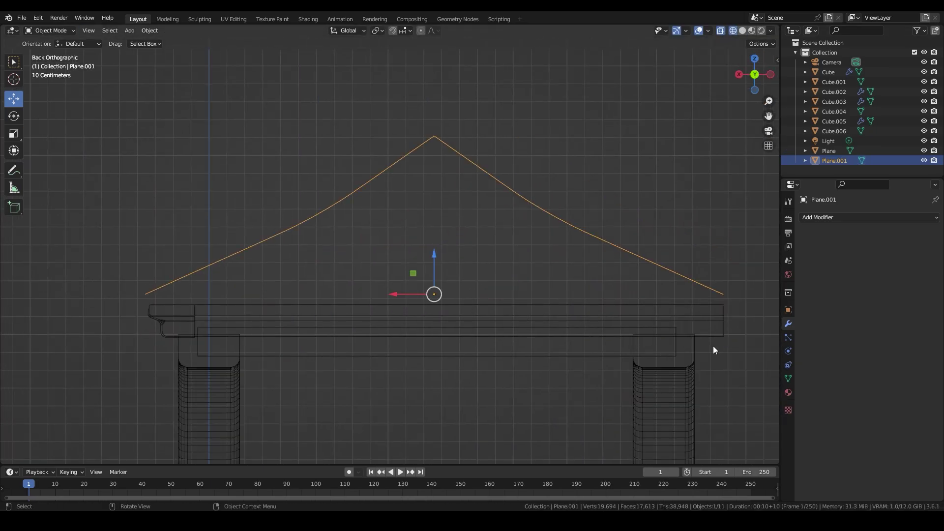
{"action": "key", "text": "alt+z"}
{"action": "middle_click_drag", "start_coordinate": [527, 270], "coordinate": [406, 303]}
Save, then add an isolated cylinder rotated 90° to lie on its side.
{"action": "scroll", "coordinate": [320, 310], "scroll_direction": "down", "scroll_amount": 3}
{"action": "key", "text": "alt+a"}
{"action": "key", "text": "ctrl+s"}
{"action": "key", "text": "shift+a"}
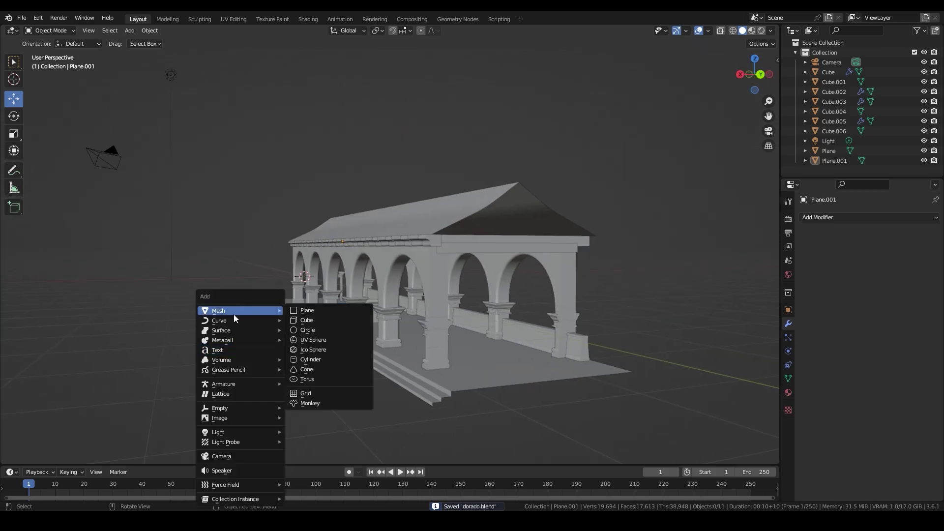
{"action": "left_click", "coordinate": [334, 359]}
{"action": "key", "text": "KP_Divide"}
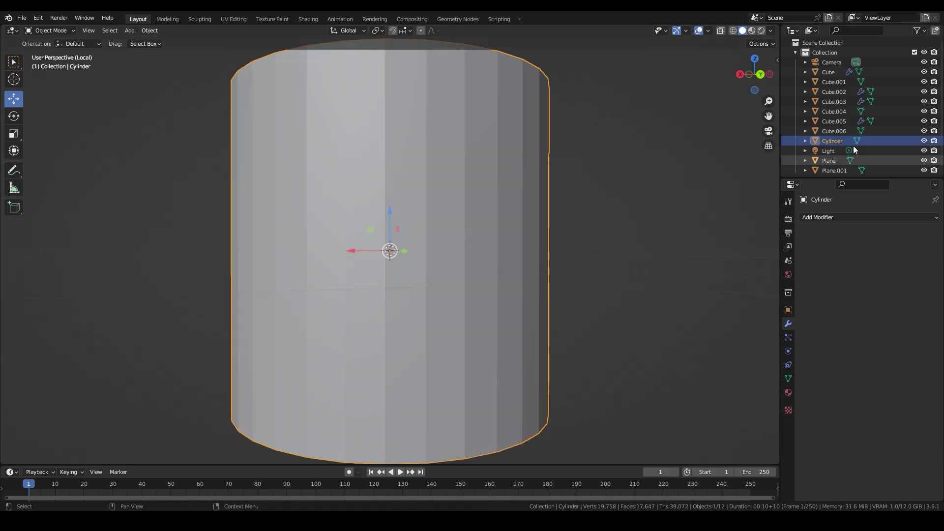
{"action": "key", "text": "ctrl+KP_1"}
{"action": "key", "text": "r"}
{"action": "middle_click_drag", "start_coordinate": [483, 217], "coordinate": [347, 293]}
{"action": "key", "text": "KP_3"}
Remove the cylinder's lower half and add a Solidify modifier to thicken the tile.
{"action": "key", "text": "Tab"}
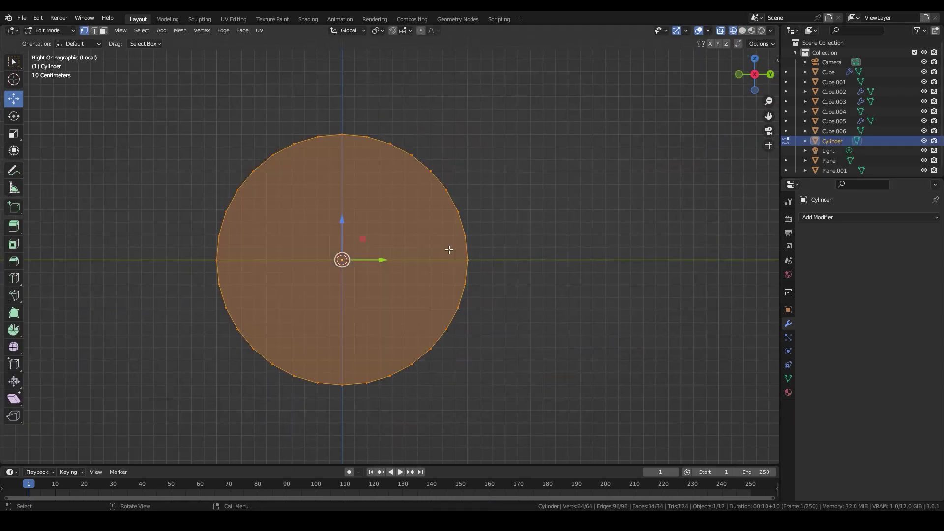
{"action": "right_click", "coordinate": [267, 459]}
{"action": "key", "text": "alt+a"}
{"action": "key", "text": "1"}
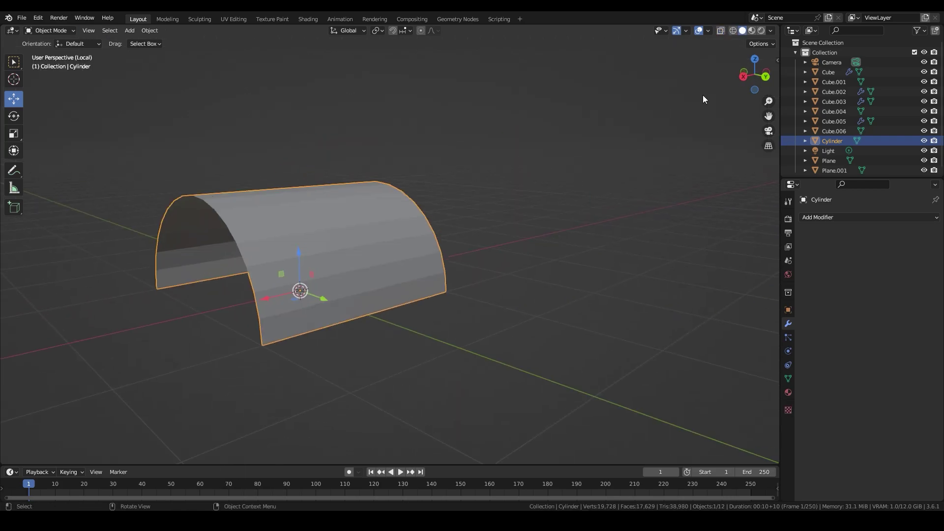
{"action": "left_click", "coordinate": [830, 217]}
{"action": "left_click", "coordinate": [733, 374]}
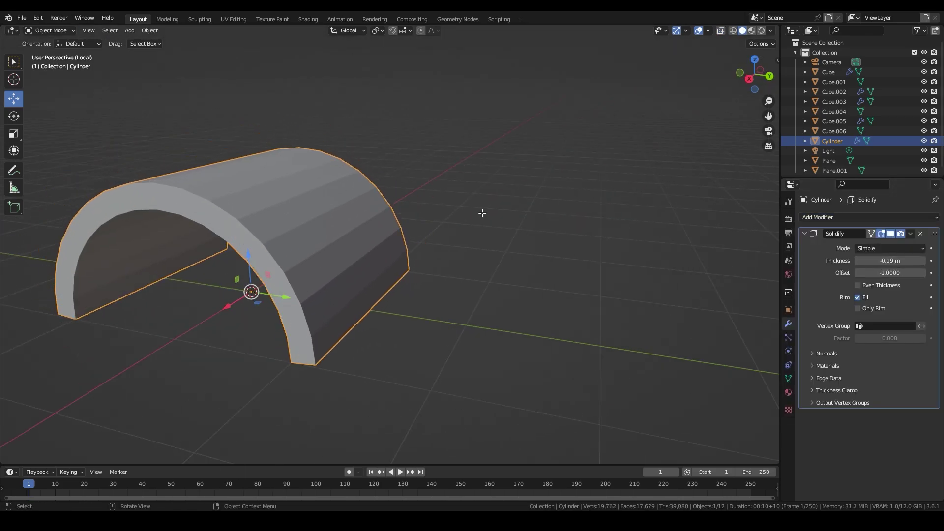
Apply the tile's rotation, save, and bring back the full scene in solid shading.
{"action": "key", "text": "Tab"}
{"action": "key", "text": "ctrl+KP_1"}
{"action": "key", "text": "Tab"}
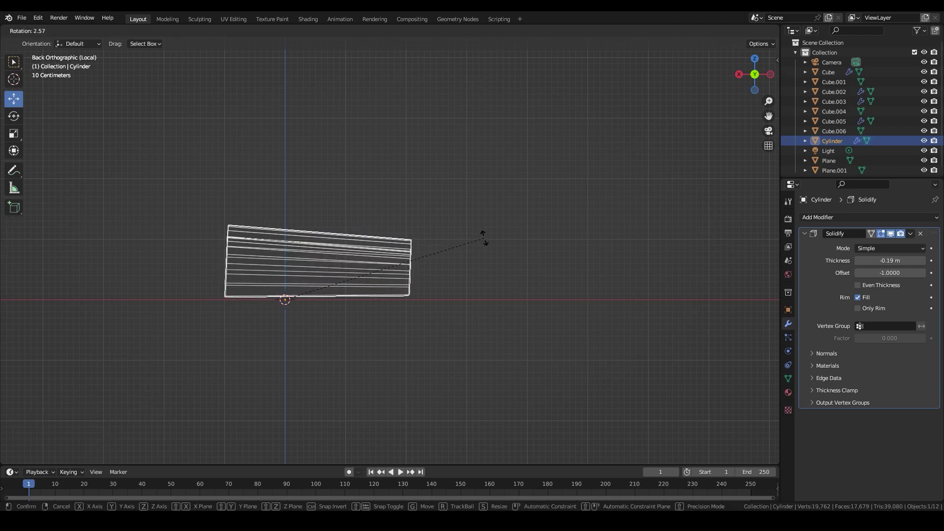
{"action": "scroll", "coordinate": [313, 304], "scroll_direction": "up", "scroll_amount": 3}
{"action": "key", "text": "ctrl+a"}
{"action": "left_click", "coordinate": [297, 254]}
{"action": "key", "text": "ctrl+s"}
{"action": "key", "text": "shift+z"}
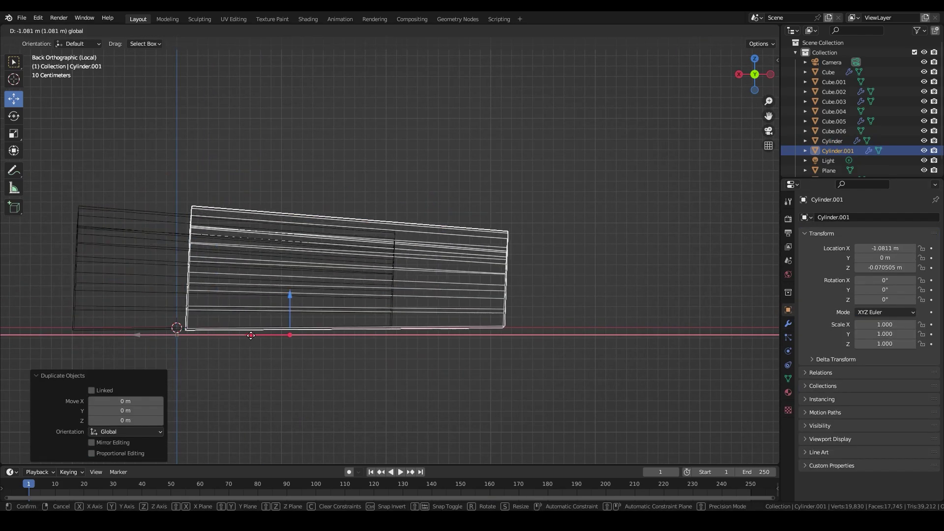
{"action": "middle_click_drag", "start_coordinate": [598, 310], "coordinate": [380, 335]}
{"action": "key", "text": "KP_Divide"}
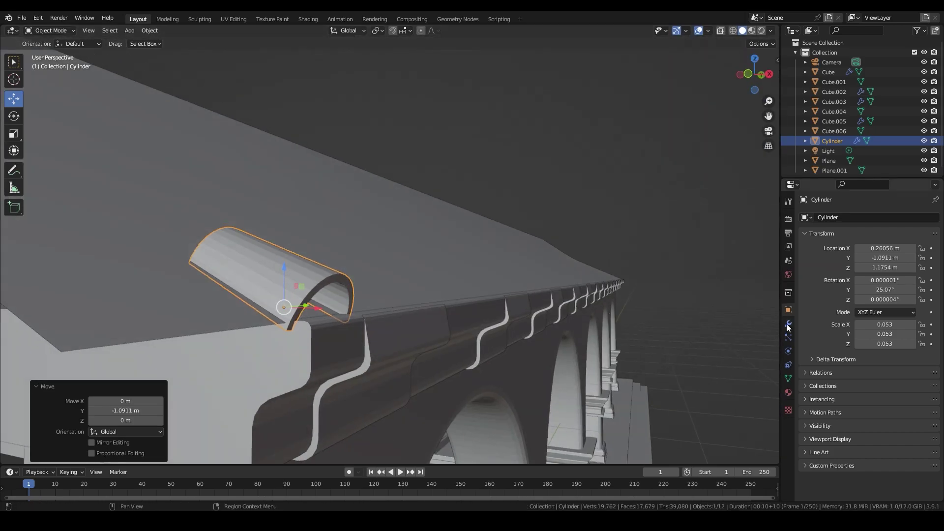
Place the tile on the roof edge and apply its -0.29 m Solidify thickness.
{"action": "left_click", "coordinate": [789, 324]}
{"action": "left_click_drag", "start_coordinate": [857, 261], "coordinate": [881, 261]}
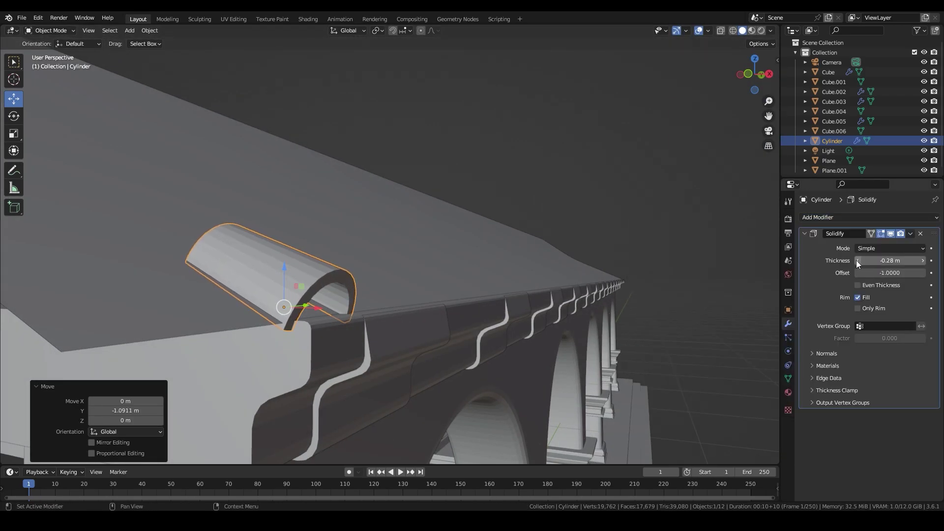
{"action": "mouse_move", "coordinate": [363, 266]}
{"action": "middle_mouse_down"}
{"action": "mouse_move", "coordinate": [473, 269]}
{"action": "mouse_move", "coordinate": [446, 289]}
{"action": "mouse_move", "coordinate": [594, 294]}
{"action": "mouse_move", "coordinate": [571, 305]}
{"action": "mouse_move", "coordinate": [689, 276]}
{"action": "middle_mouse_up"}
{"action": "left_click", "coordinate": [911, 234]}
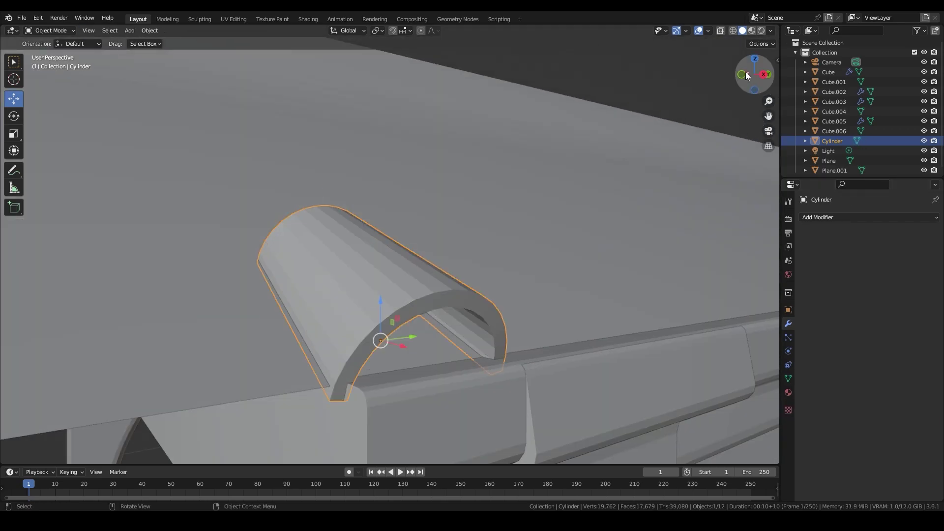
{"action": "key", "text": "KP_Divide"}
{"action": "key", "text": "KP_1"}
Set the tile's Y rotation to 0.
{"action": "left_click", "coordinate": [788, 309]}
{"action": "left_click", "coordinate": [880, 290]}
{"action": "type", "text": "0"}
{"action": "key", "text": "Return"}
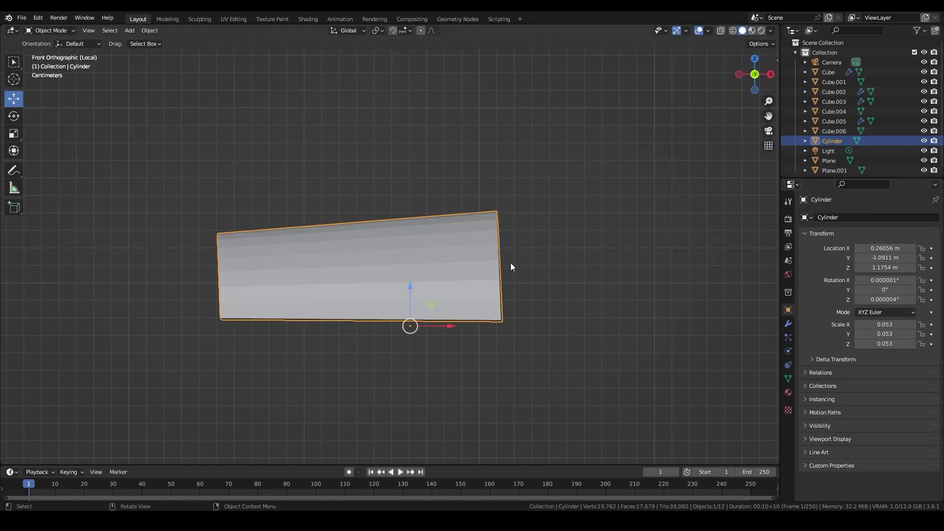
{"action": "middle_click_drag", "start_coordinate": [344, 279], "coordinate": [374, 275]}
{"action": "key", "text": "KP_1"}
Save and taper one end of the tile by scaling it in Edit Mode.
{"action": "key", "text": "Tab"}
{"action": "middle_click_drag", "start_coordinate": [295, 295], "coordinate": [272, 333]}
{"action": "key", "text": "ctrl+s"}
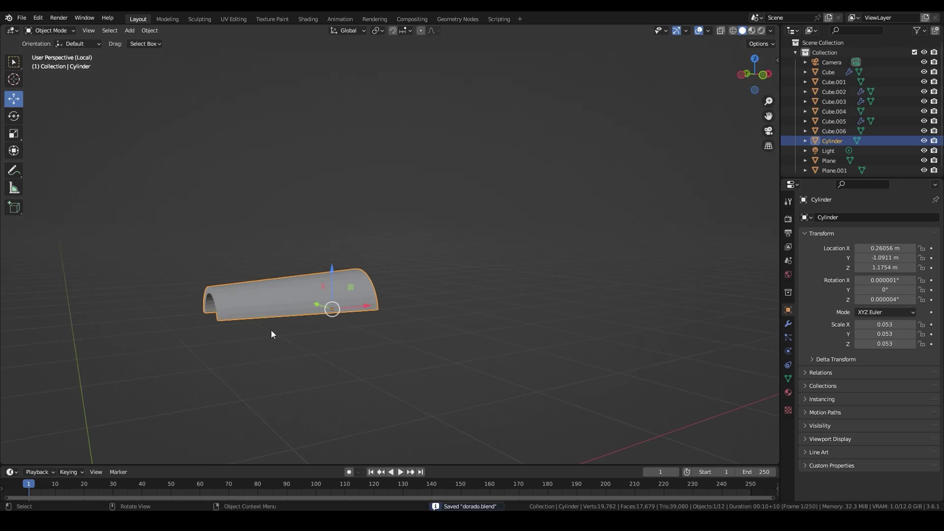
{"action": "key", "text": "KP_3"}
{"action": "key", "text": "s"}
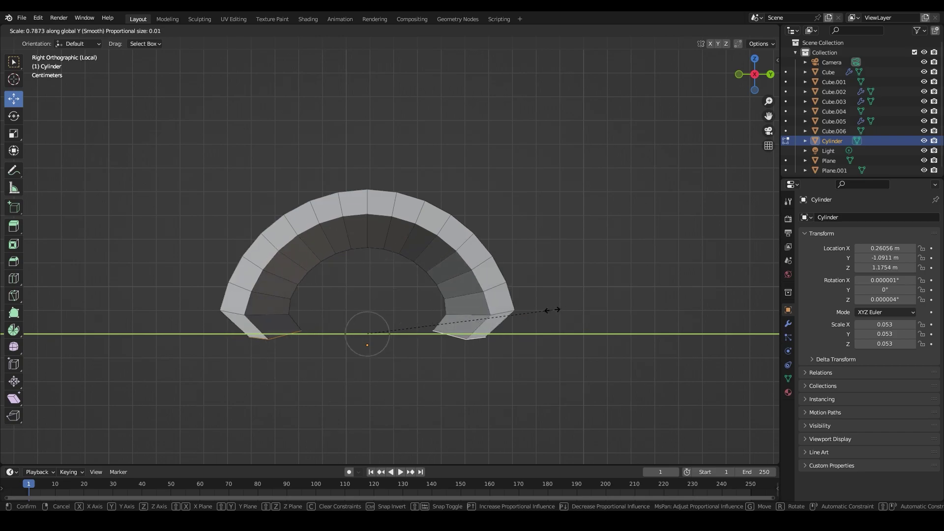
{"action": "key", "text": "Escape"}
{"action": "key", "text": "Tab"}
{"action": "middle_click_drag", "start_coordinate": [553, 310], "coordinate": [556, 343]}
{"action": "key", "text": "KP_1"}
Tilt the tile 23.435° to the roof slope and array it with a 0.9 Y offset.
{"action": "key", "text": "shift+z"}
{"action": "key", "text": "r"}
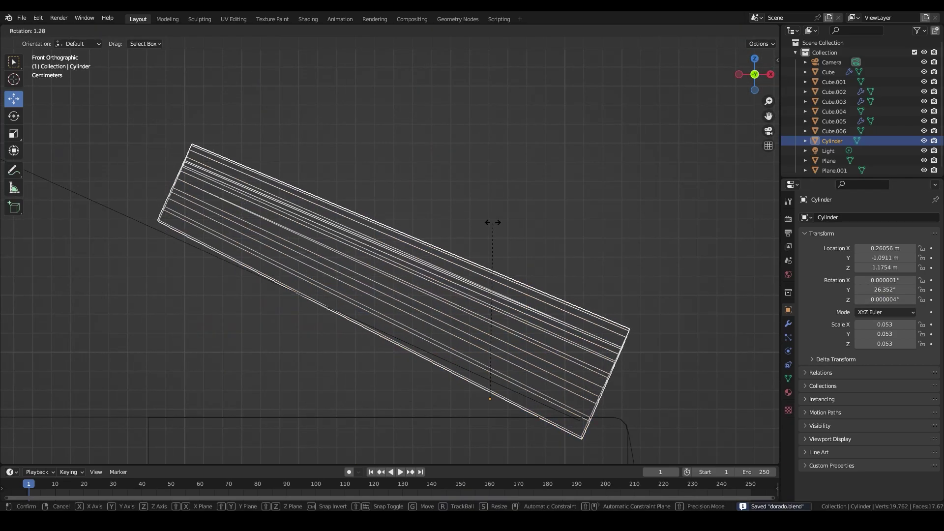
{"action": "left_click", "coordinate": [485, 212]}
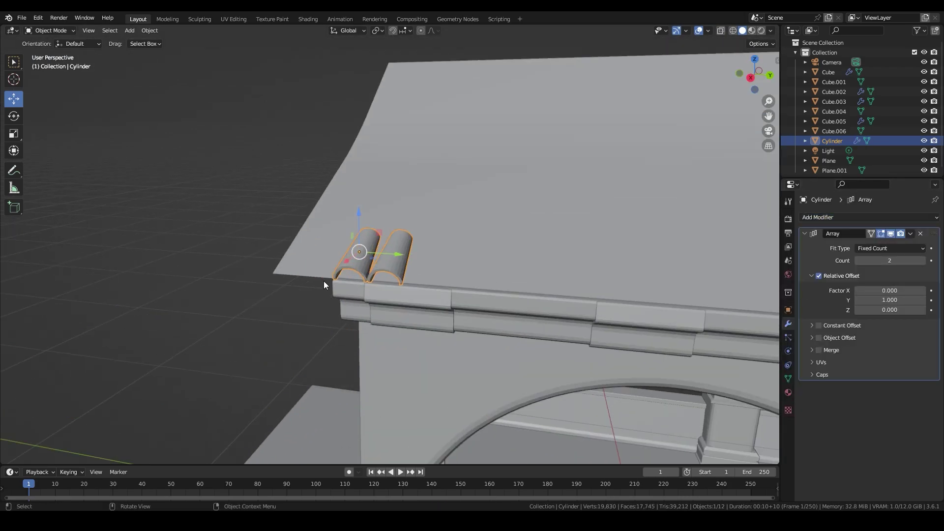
{"action": "double_click", "coordinate": [890, 300]}
{"action": "type", "text": "0.9"}
{"action": "key", "text": "Return"}
{"action": "scroll", "coordinate": [623, 294], "scroll_direction": "down", "scroll_amount": 5}
Duplicate the tile row three times, placing each copy higher up the slope.
{"action": "key", "text": "ctrl+KP_1"}
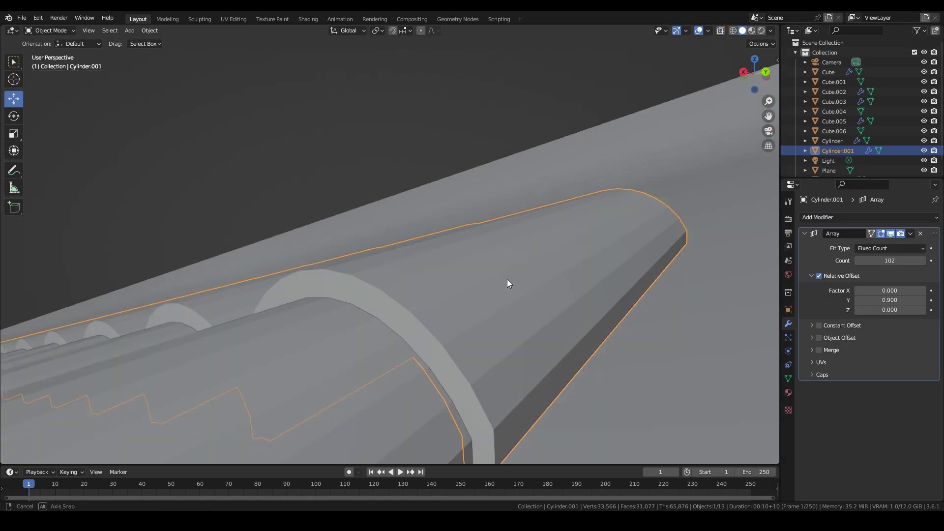
{"action": "key", "text": "ctrl+KP_1"}
{"action": "key", "text": "shift+z"}
{"action": "key", "text": "shift+d"}
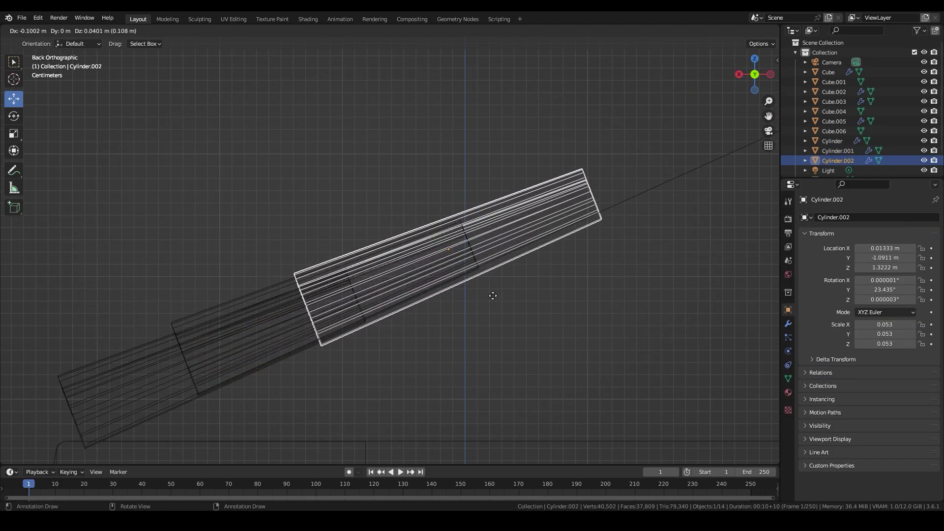
{"action": "left_click", "coordinate": [494, 290]}
{"action": "key", "text": "shift+d"}
{"action": "left_click", "coordinate": [483, 285]}
{"action": "key", "text": "shift+d"}
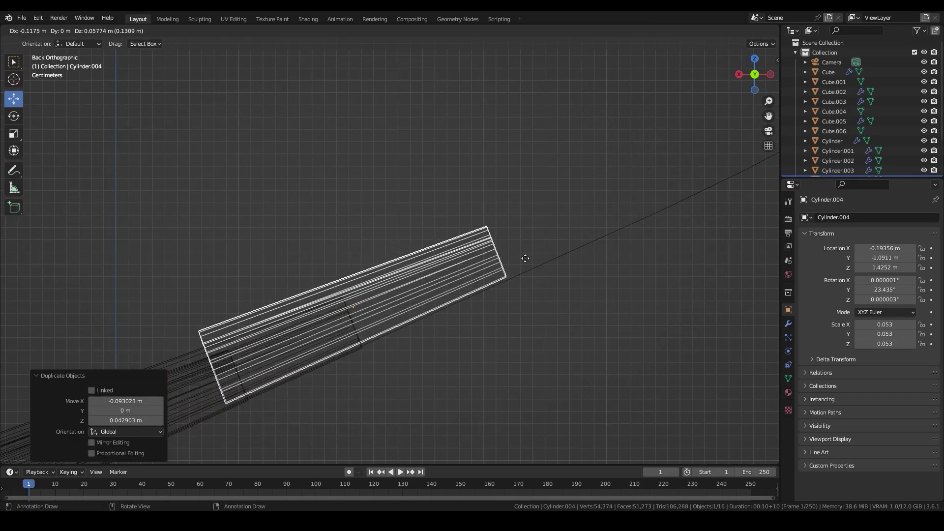
{"action": "left_click", "coordinate": [415, 186]}
Place duplicated tiles down the roof's end edge, tilting them to follow the curve.
{"action": "key", "text": "g"}
{"action": "left_click", "coordinate": [413, 187]}
{"action": "key", "text": "shift+d"}
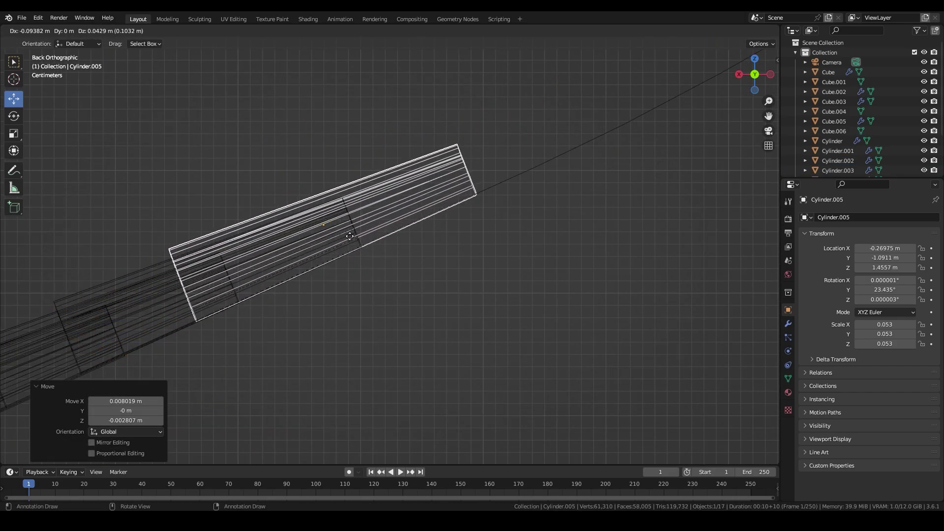
{"action": "left_click", "coordinate": [349, 236]}
{"action": "key", "text": "shift+d"}
{"action": "left_click", "coordinate": [416, 222]}
{"action": "key", "text": "shift+d"}
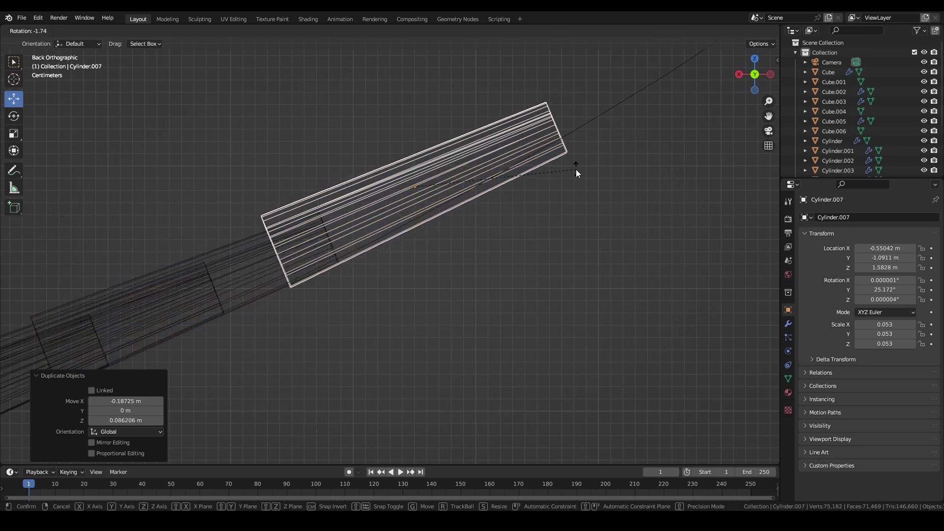
{"action": "left_click", "coordinate": [577, 170]}
Add more tilted tile copies further along the end edge.
{"action": "key", "text": "shift+d"}
{"action": "left_click", "coordinate": [403, 287]}
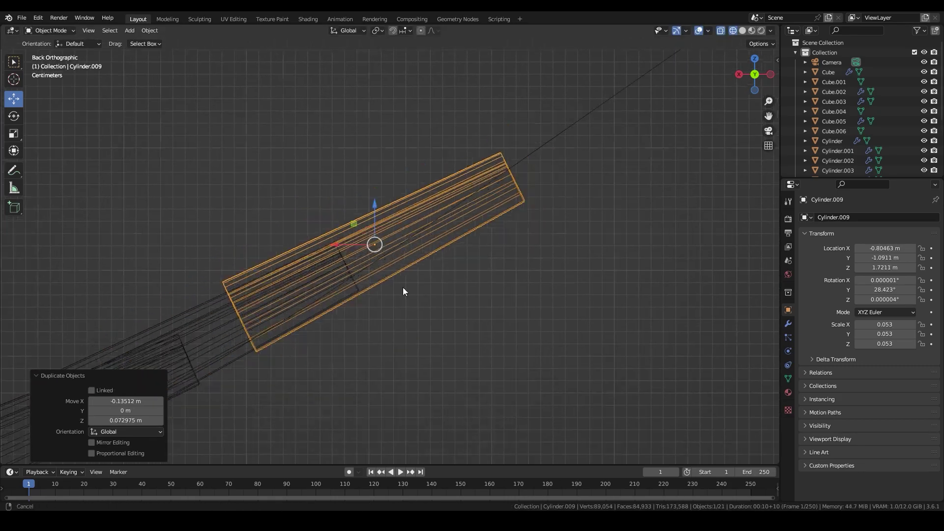
{"action": "key", "text": "shift+d"}
{"action": "left_click", "coordinate": [411, 285]}
{"action": "key", "text": "shift+d"}
{"action": "key", "text": "r"}
{"action": "left_click", "coordinate": [435, 272]}
{"action": "middle_click_drag", "start_coordinate": [435, 272], "coordinate": [312, 350], "text": "shift"}
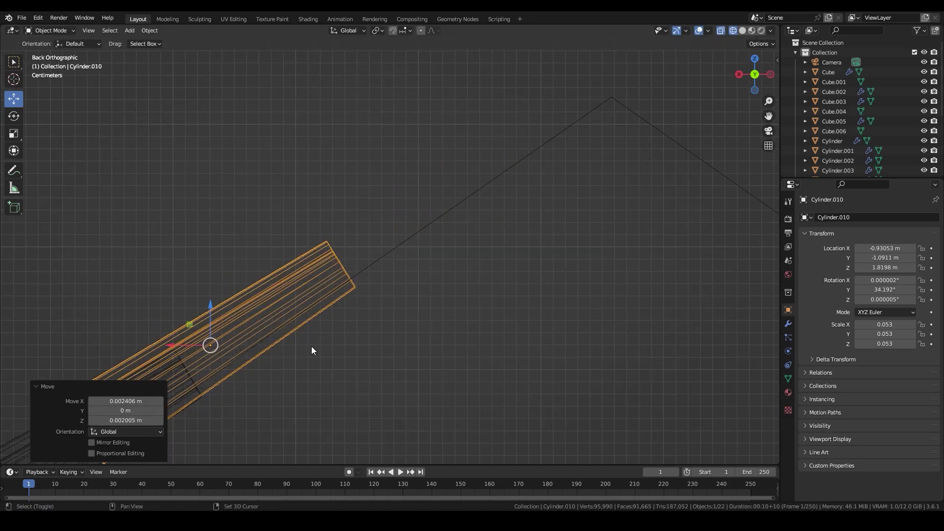
Duplicate a tile to start the ridge row.
{"action": "key", "text": "shift+d"}
{"action": "key", "text": "Tab"}
{"action": "middle_click_drag", "start_coordinate": [509, 230], "coordinate": [450, 245], "text": "shift"}
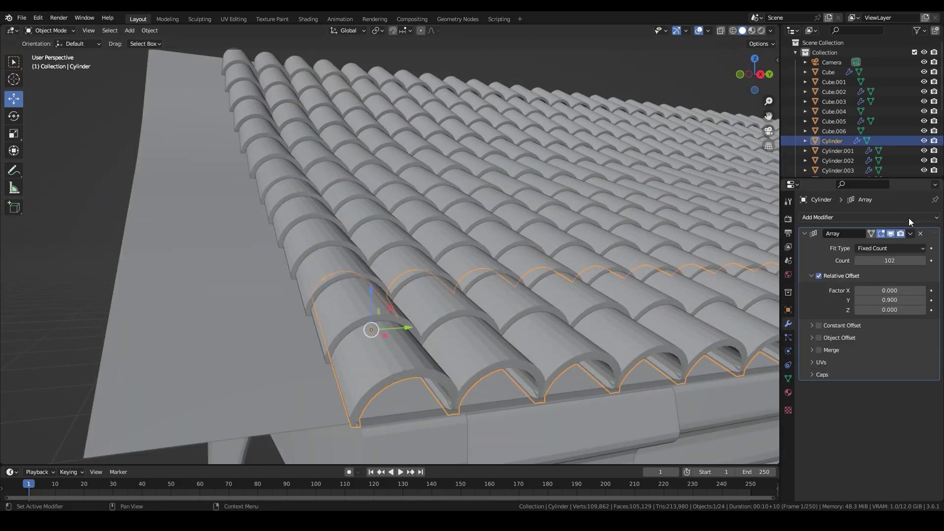
Add a 0.05 m Bevel modifier to the tile and copy its modifiers to the other tiles.
{"action": "left_click", "coordinate": [909, 217]}
{"action": "left_click", "coordinate": [698, 266]}
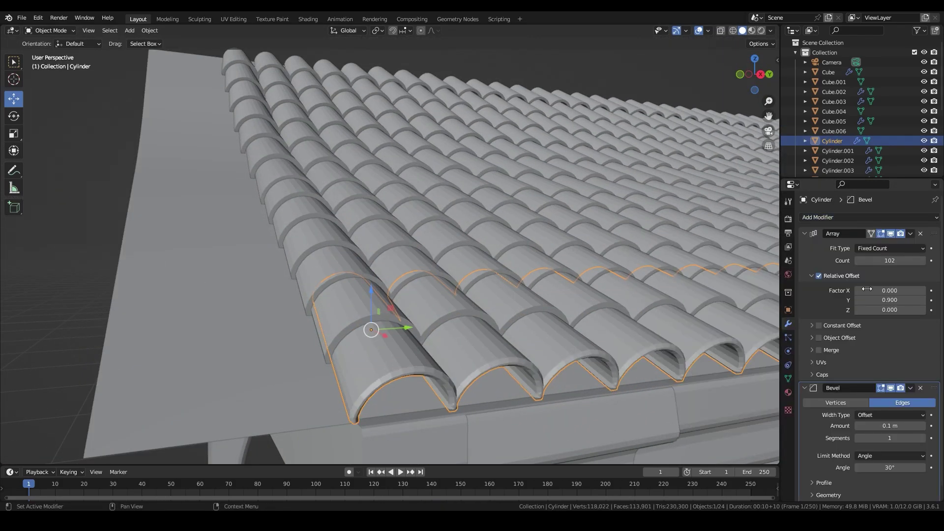
{"action": "scroll", "coordinate": [404, 266], "scroll_direction": "up", "scroll_amount": 3}
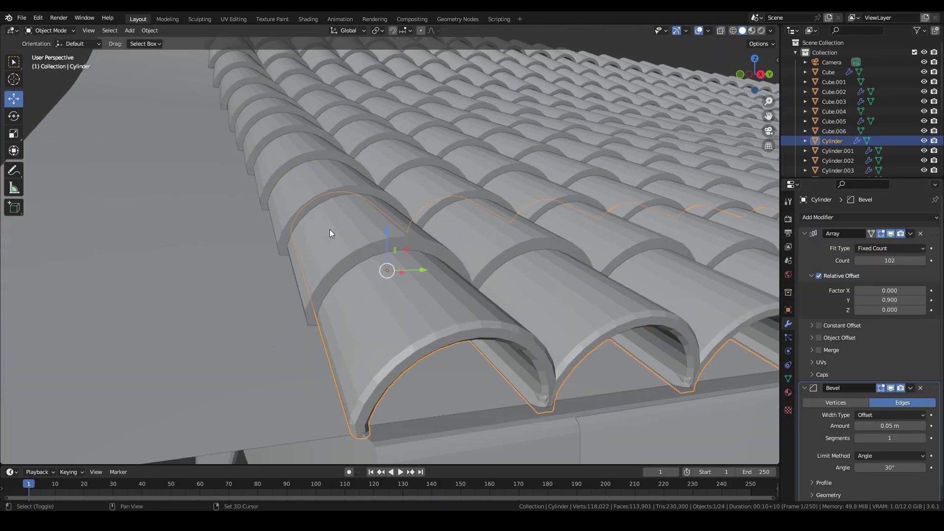
{"action": "key", "text": "ctrl+l"}
{"action": "left_click", "coordinate": [387, 403]}
Share the modifiers with the ridge tile row too, and save.
{"action": "left_click", "coordinate": [266, 82]}
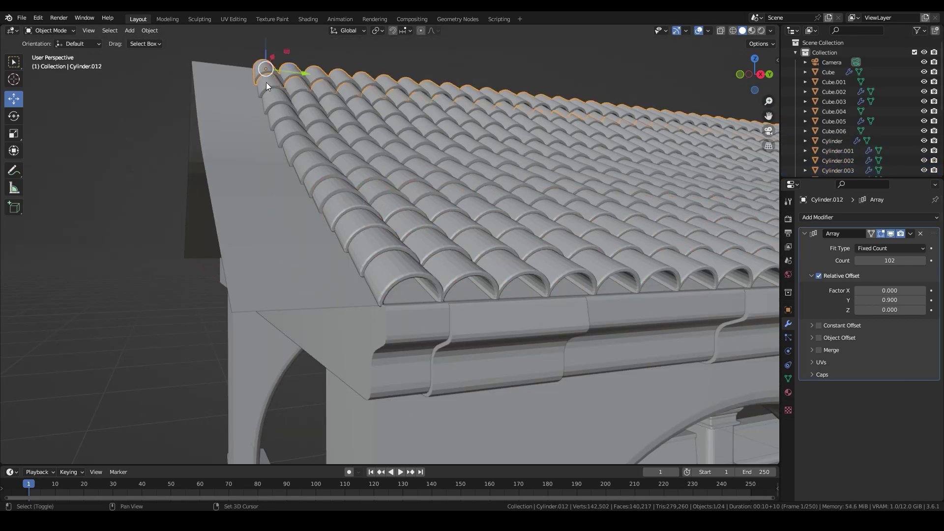
{"action": "key", "text": "ctrl+l"}
{"action": "left_click", "coordinate": [341, 211]}
{"action": "scroll", "coordinate": [526, 214], "scroll_direction": "down", "scroll_amount": 5}
{"action": "middle_click_drag", "start_coordinate": [526, 213], "coordinate": [253, 371]}
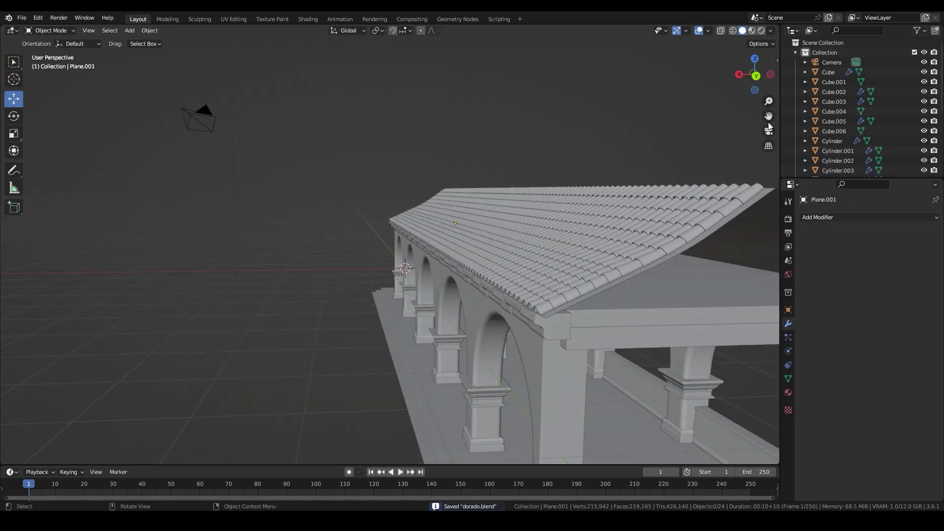
{"action": "key", "text": "ctrl+s"}
Reduce a tile copy to a single tile without its Array and turn it -90° on Z.
{"action": "key", "text": "ctrl+x"}
{"action": "key", "text": "KP_7"}
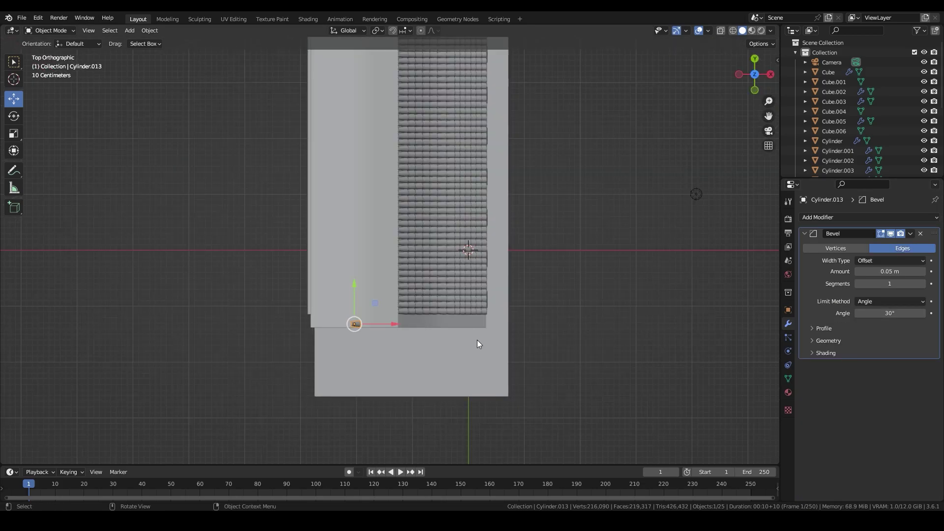
{"action": "key", "text": "KP_1"}
{"action": "left_click", "coordinate": [788, 310]}
{"action": "scroll", "coordinate": [348, 272], "scroll_direction": "up", "scroll_amount": 3}
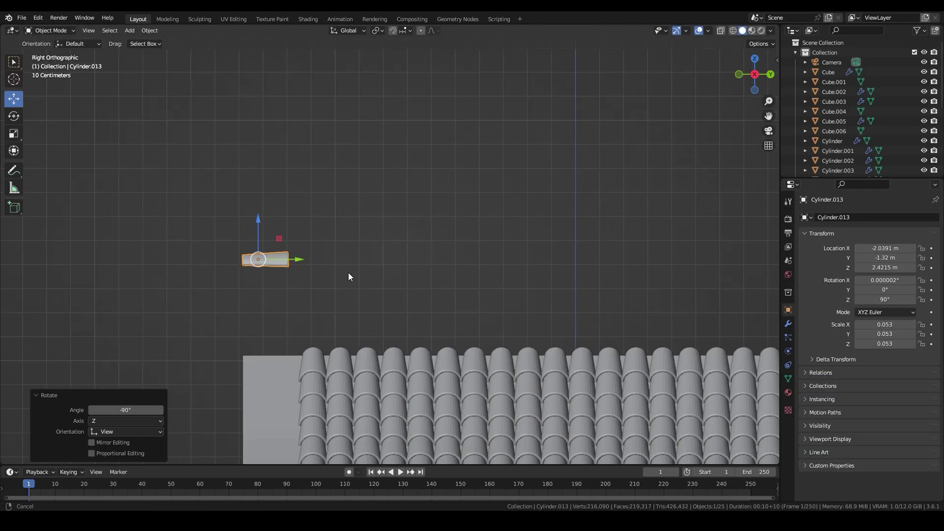
{"action": "key", "text": "s"}
{"action": "left_click", "coordinate": [168, 293]}
{"action": "key", "text": "shift+z"}
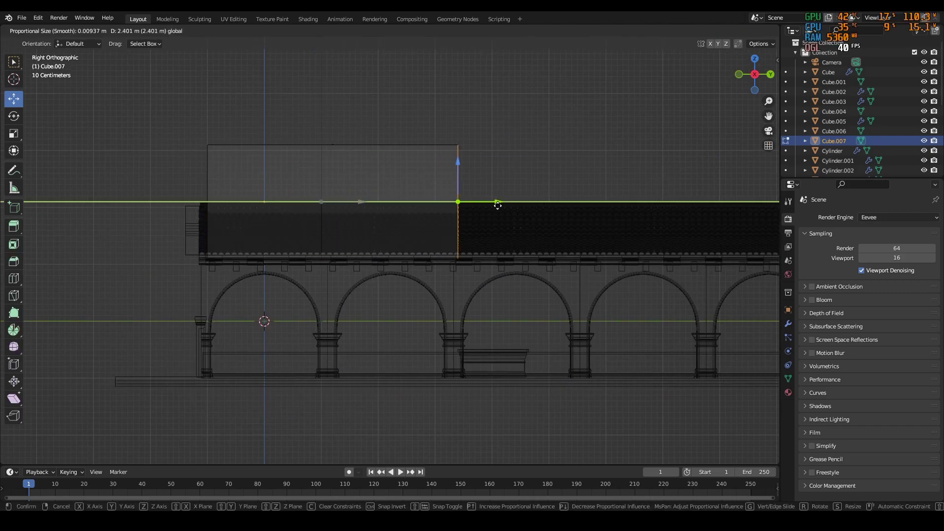
Copy the location onto Cube.007, widen it 1.464 along X, and raise it onto the arcade roof.
{"action": "key", "text": "ctrl+c"}
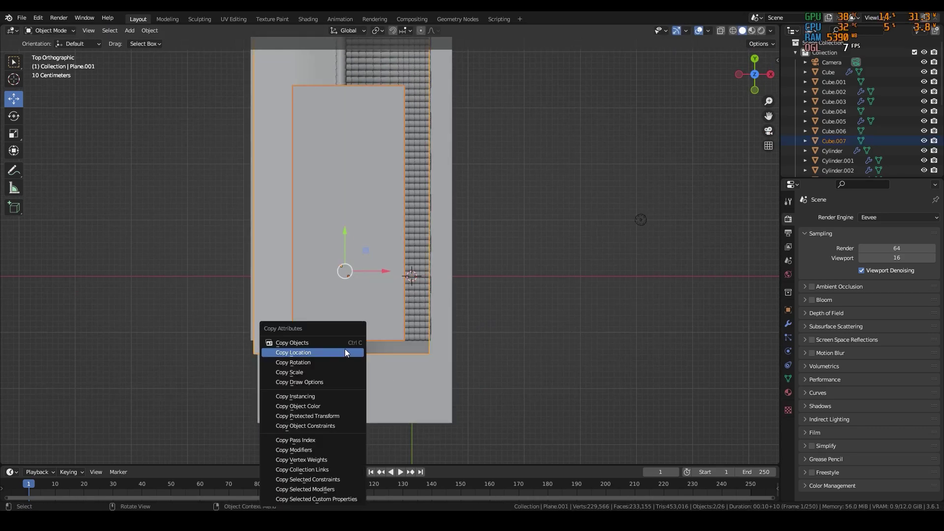
{"action": "middle_click_drag", "start_coordinate": [560, 240], "coordinate": [527, 216], "text": "alt"}
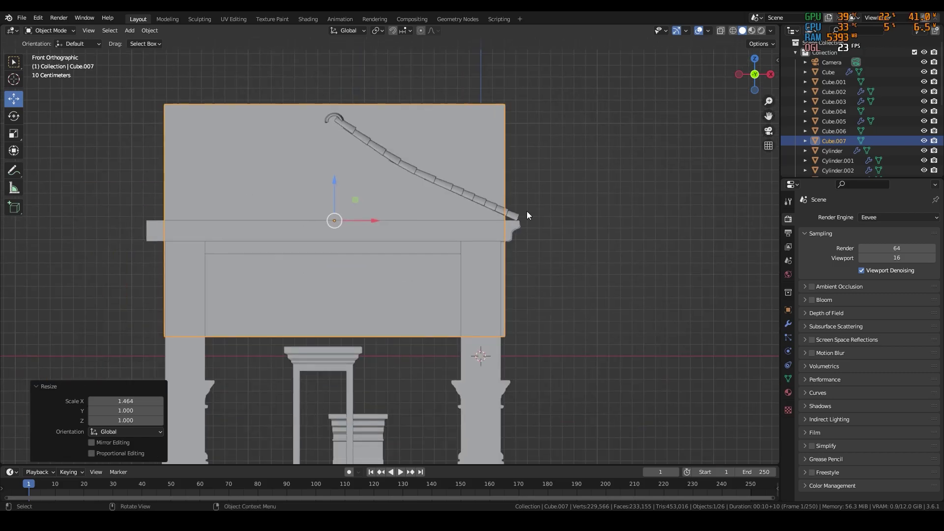
{"action": "key", "text": "Escape"}
{"action": "key", "text": "g"}
{"action": "key", "text": "z"}
{"action": "key", "text": "Return"}
{"action": "mouse_move", "coordinate": [572, 260]}
{"action": "middle_mouse_down"}
{"action": "mouse_move", "coordinate": [202, 181]}
{"action": "mouse_move", "coordinate": [337, 251]}
{"action": "mouse_move", "coordinate": [371, 217]}
{"action": "mouse_move", "coordinate": [571, 267]}
{"action": "mouse_move", "coordinate": [530, 274]}
{"action": "mouse_move", "coordinate": [657, 194]}
{"action": "mouse_move", "coordinate": [512, 262]}
{"action": "mouse_move", "coordinate": [401, 225]}
{"action": "mouse_move", "coordinate": [420, 214]}
{"action": "mouse_move", "coordinate": [477, 284]}
{"action": "mouse_move", "coordinate": [355, 299]}
{"action": "mouse_move", "coordinate": [747, 76]}
{"action": "middle_mouse_up"}
Nudge the two cornice pieces slightly along X and resave dorado.blend.
{"action": "left_click", "coordinate": [571, 268]}
{"action": "key", "text": "ctrl+s"}
{"action": "left_click", "coordinate": [402, 225]}
{"action": "left_click", "coordinate": [521, 178]}
Raise the upper block's top edge into a gable peak.
{"action": "key", "text": "KP_Decimal"}
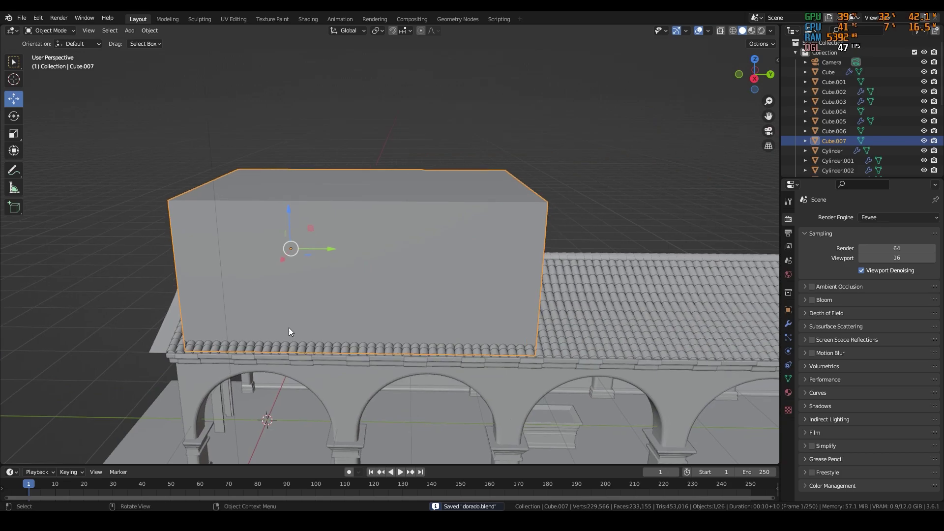
{"action": "left_click_drag", "start_coordinate": [747, 75], "coordinate": [421, 277]}
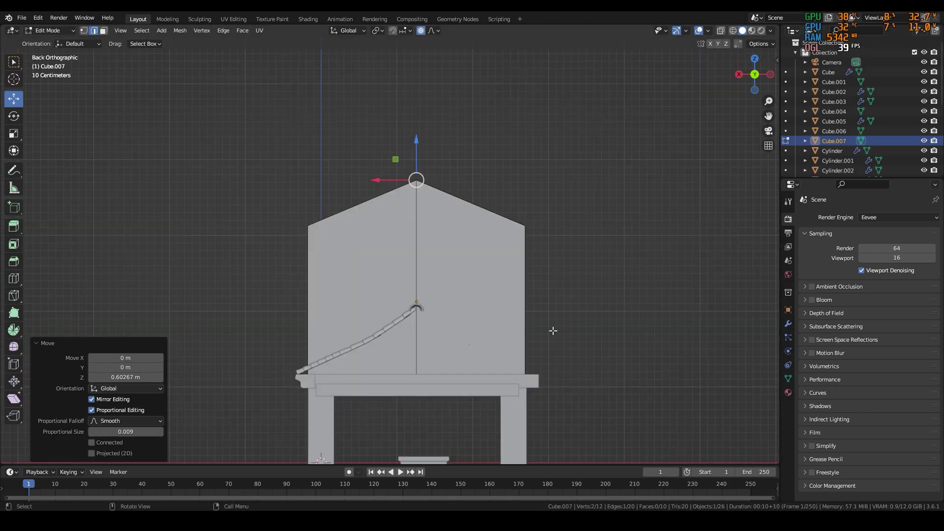
{"action": "key", "text": "alt+z"}
{"action": "key", "text": "Tab"}
{"action": "middle_click_drag", "start_coordinate": [488, 232], "coordinate": [485, 202]}
Duplicate the gabled block in place as Cube.008 to form the roof.
{"action": "key", "text": "alt+z"}
{"action": "key", "text": "shift+d"}
{"action": "key", "text": "Escape"}
{"action": "key", "text": "Tab"}
{"action": "key", "text": "KP_3"}
{"action": "key", "text": "alt+z"}
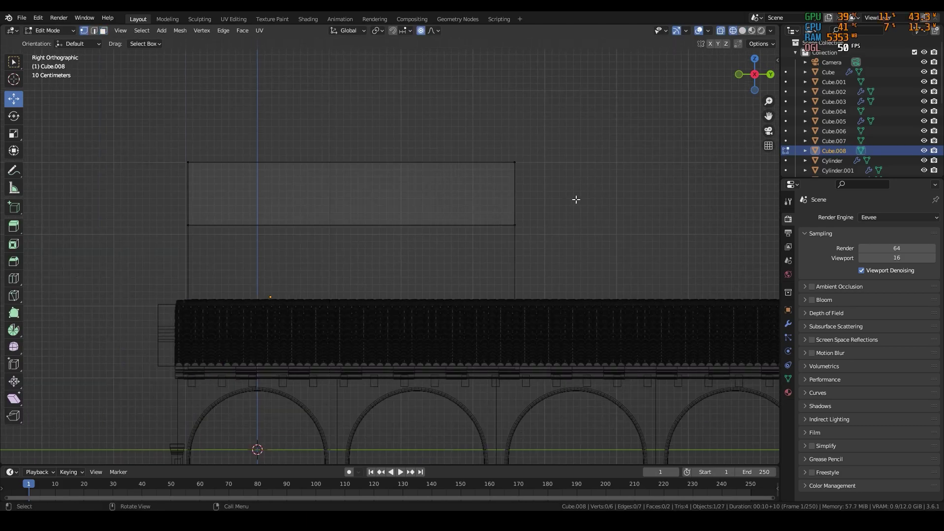
{"action": "key", "text": "ctrl+KP_1"}
Reshape the roof copy's faces into a widened overhang and save the file.
{"action": "scroll", "coordinate": [664, 209], "scroll_direction": "up", "scroll_amount": 3}
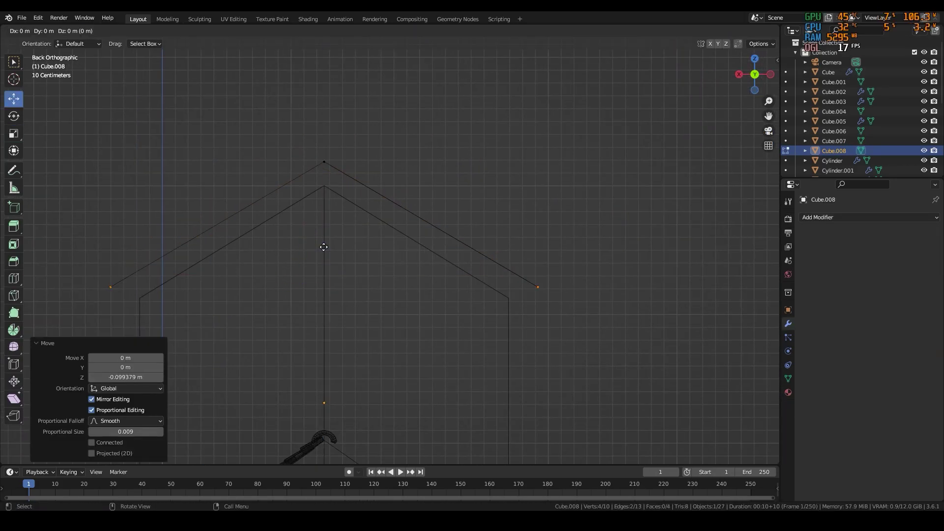
{"action": "left_click_drag", "start_coordinate": [325, 268], "coordinate": [326, 385]}
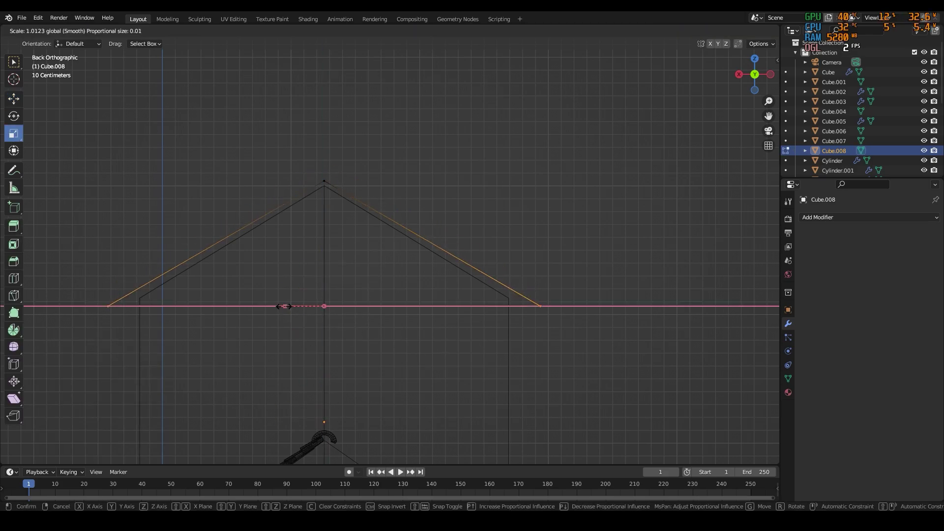
{"action": "left_click", "coordinate": [285, 306]}
{"action": "key", "text": "Tab"}
{"action": "middle_click_drag", "start_coordinate": [322, 290], "coordinate": [715, 337]}
{"action": "key", "text": "ctrl+s"}
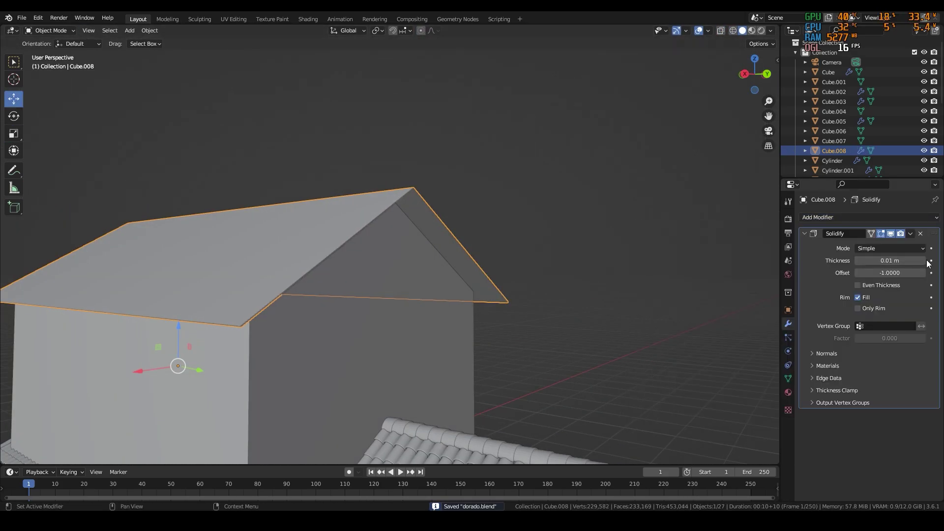
Thicken the roof with a Solidify modifier set to 0.04 m.
{"action": "right_click", "coordinate": [442, 244]}
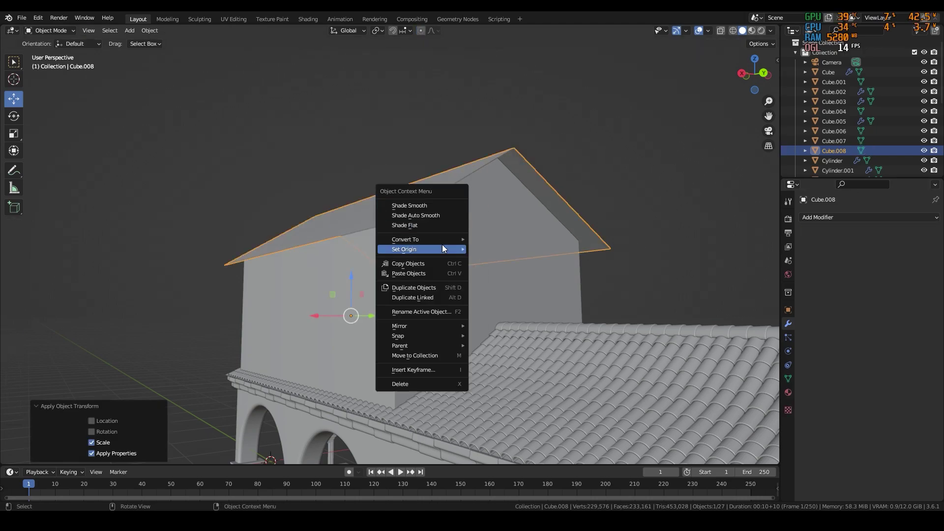
{"action": "left_click", "coordinate": [825, 217]}
{"action": "left_click", "coordinate": [733, 379]}
{"action": "left_click_drag", "start_coordinate": [890, 261], "coordinate": [923, 264]}
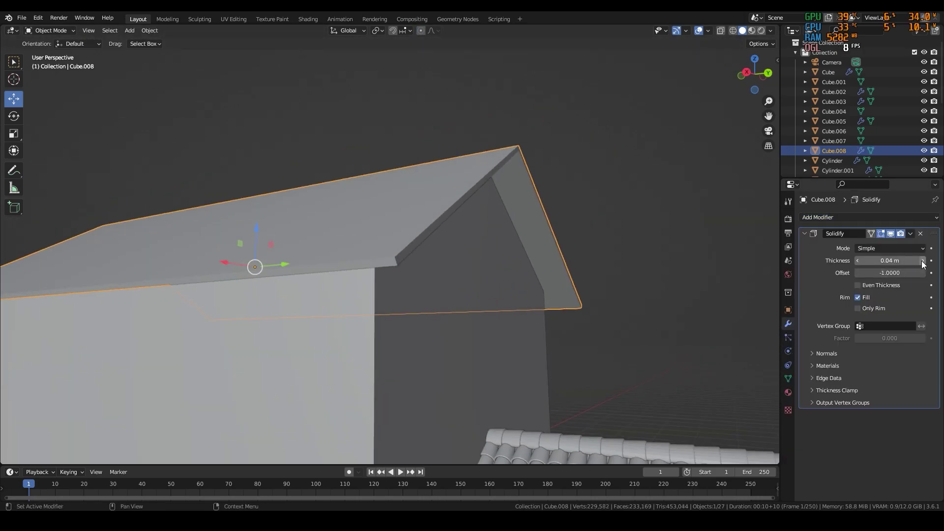
{"action": "scroll", "coordinate": [388, 296], "scroll_direction": "down", "scroll_amount": 5}
{"action": "key", "text": "shift+a"}
Add Cube.009, scale it down, and place it under the roof eave.
{"action": "left_click", "coordinate": [366, 305]}
{"action": "left_click", "coordinate": [404, 325]}
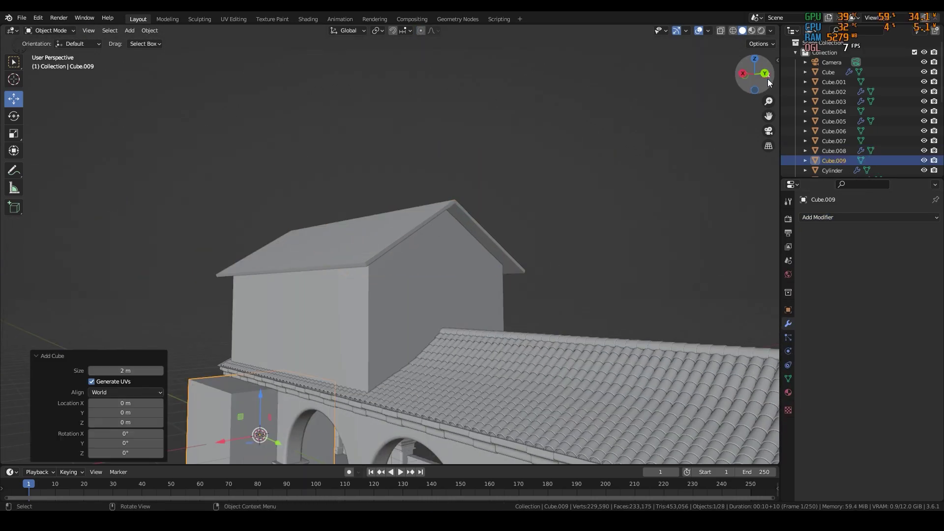
{"action": "left_click", "coordinate": [765, 74]}
{"action": "key", "text": "s"}
{"action": "scroll", "coordinate": [515, 251], "scroll_direction": "up", "scroll_amount": 5}
{"action": "key", "text": "g"}
{"action": "left_click", "coordinate": [509, 217]}
{"action": "scroll", "coordinate": [393, 246], "scroll_direction": "up", "scroll_amount": 2}
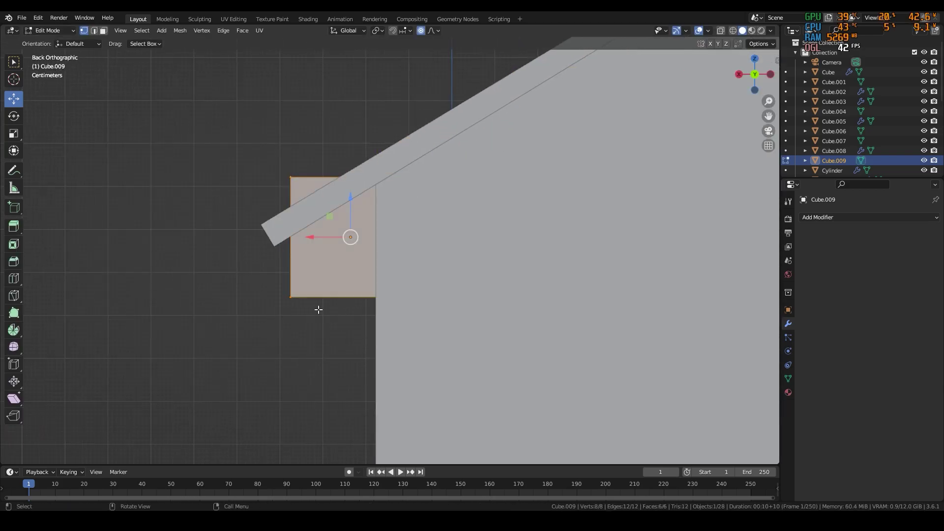
Bevel the cube's lower corner edge into an angled bracket shape.
{"action": "key", "text": "Tab"}
{"action": "key", "text": "alt+z"}
{"action": "left_click", "coordinate": [278, 294]}
{"action": "left_click", "coordinate": [477, 352]}
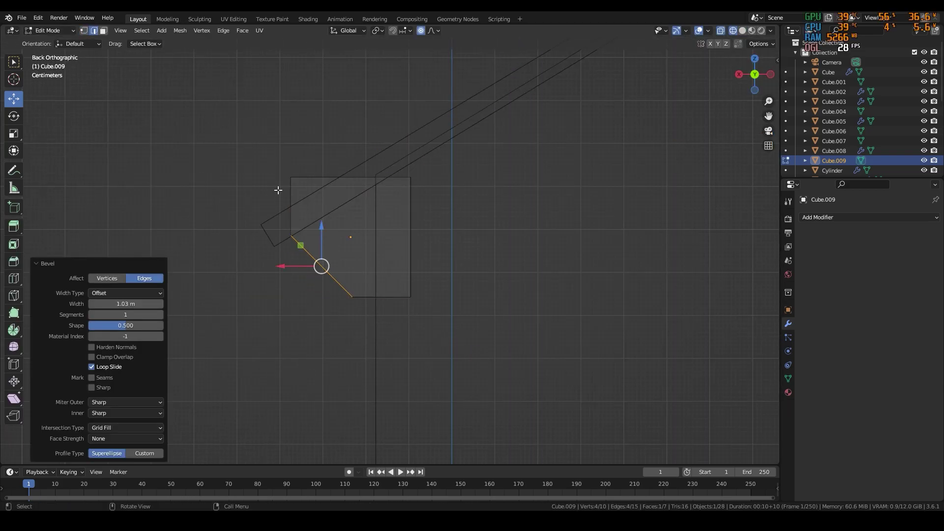
{"action": "left_click", "coordinate": [217, 123]}
{"action": "scroll", "coordinate": [295, 197], "scroll_direction": "up", "scroll_amount": 2}
{"action": "left_click", "coordinate": [424, 59]}
{"action": "left_click_drag", "start_coordinate": [332, 355], "coordinate": [316, 323]}
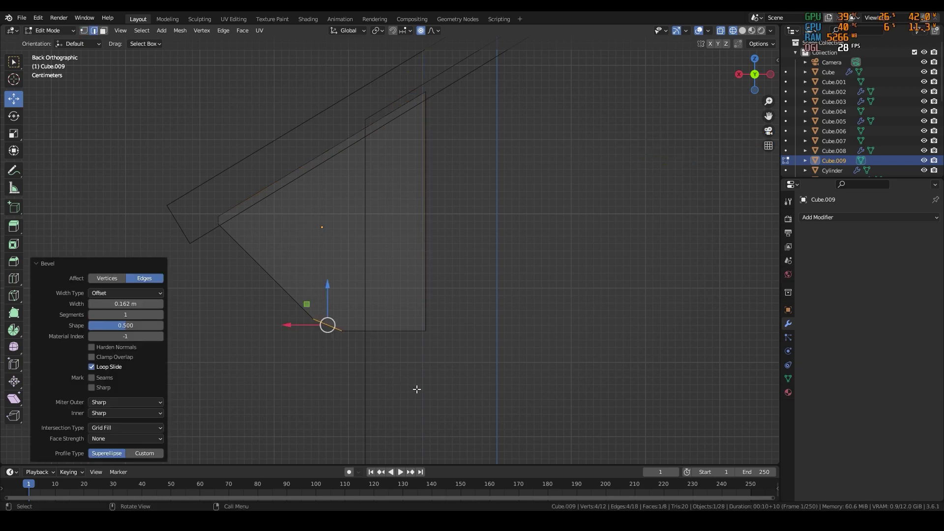
{"action": "key", "text": "Tab"}
Narrow the bracket along Y and array it 9 times along the eave.
{"action": "key", "text": "KP_3"}
{"action": "scroll", "coordinate": [370, 318], "scroll_direction": "down", "scroll_amount": 4}
{"action": "key", "text": "s"}
{"action": "key", "text": "y"}
{"action": "key", "text": "shift+a"}
{"action": "left_click", "coordinate": [758, 315]}
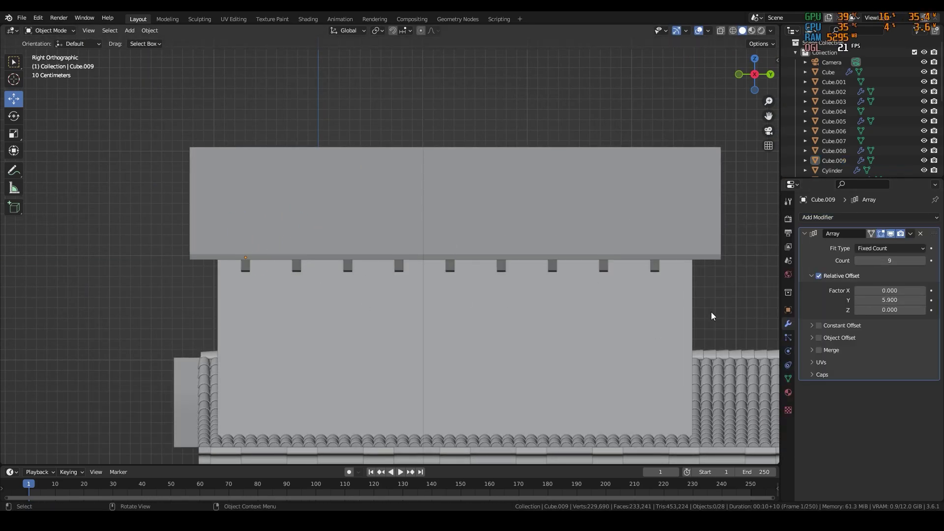
{"action": "mouse_move", "coordinate": [711, 312]}
{"action": "middle_mouse_down"}
{"action": "mouse_move", "coordinate": [524, 299]}
{"action": "mouse_move", "coordinate": [556, 269]}
{"action": "middle_mouse_up"}
{"action": "right_click", "coordinate": [636, 258], "text": "shift"}
Add Cube.010 on the wall and shrink it to a small block.
{"action": "key", "text": "shift+a"}
{"action": "left_click", "coordinate": [679, 261]}
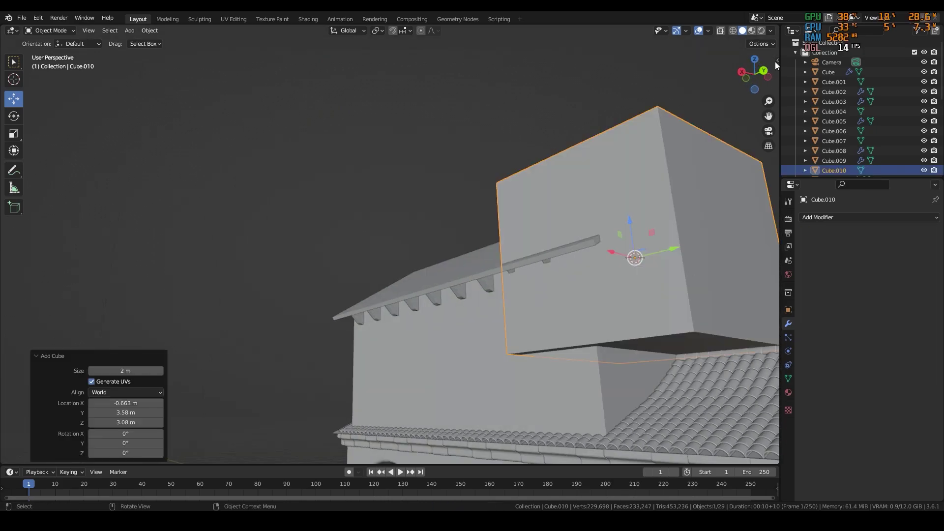
{"action": "key", "text": "ctrl+KP_1"}
{"action": "key", "text": "s"}
{"action": "left_click", "coordinate": [399, 315]}
{"action": "left_click", "coordinate": [443, 319]}
Adjust the small block's vertices and raise it just under the gable roof.
{"action": "key", "text": "Tab"}
{"action": "key", "text": "KP_3"}
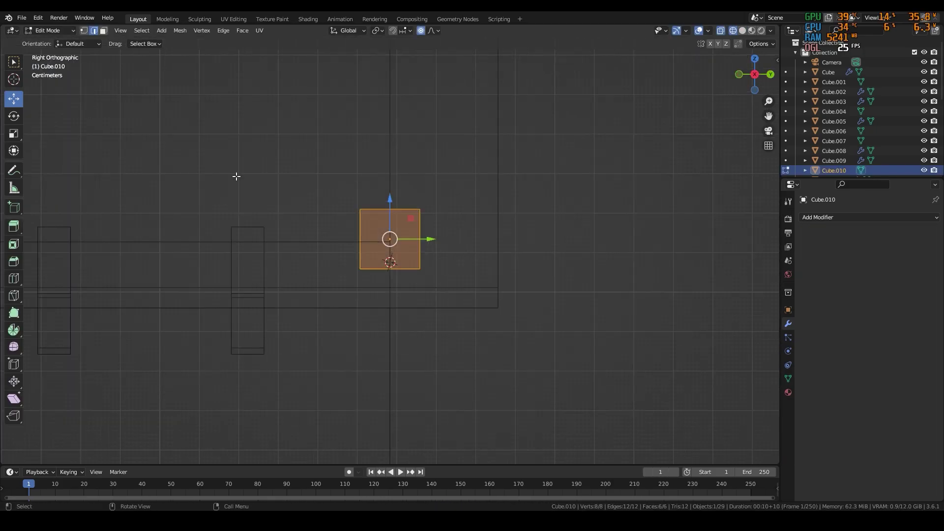
{"action": "left_click", "coordinate": [492, 234]}
{"action": "key", "text": "Tab"}
{"action": "key", "text": "KP_3"}
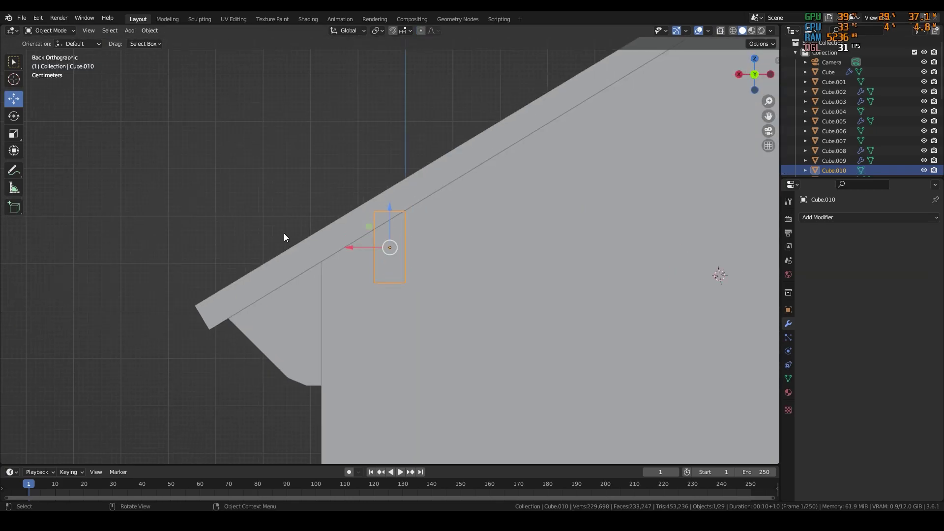
{"action": "key", "text": "ctrl+KP_1"}
{"action": "key", "text": "g"}
{"action": "key", "text": "z"}
{"action": "left_click", "coordinate": [295, 239]}
Duplicate the rafter-end block several times up the gable slope.
{"action": "key", "text": "shift+d"}
{"action": "scroll", "coordinate": [295, 238], "scroll_direction": "up", "scroll_amount": 3}
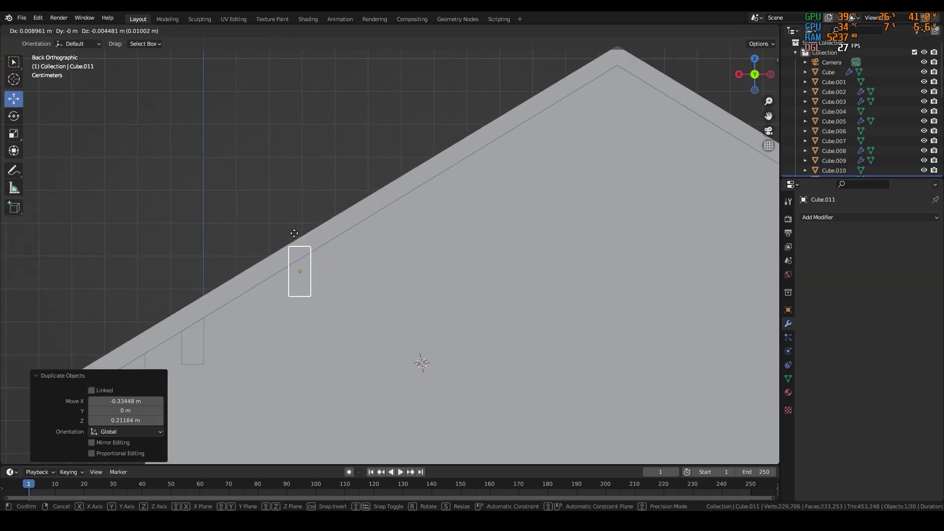
{"action": "scroll", "coordinate": [528, 128], "scroll_direction": "down", "scroll_amount": 3}
{"action": "key", "text": "x"}
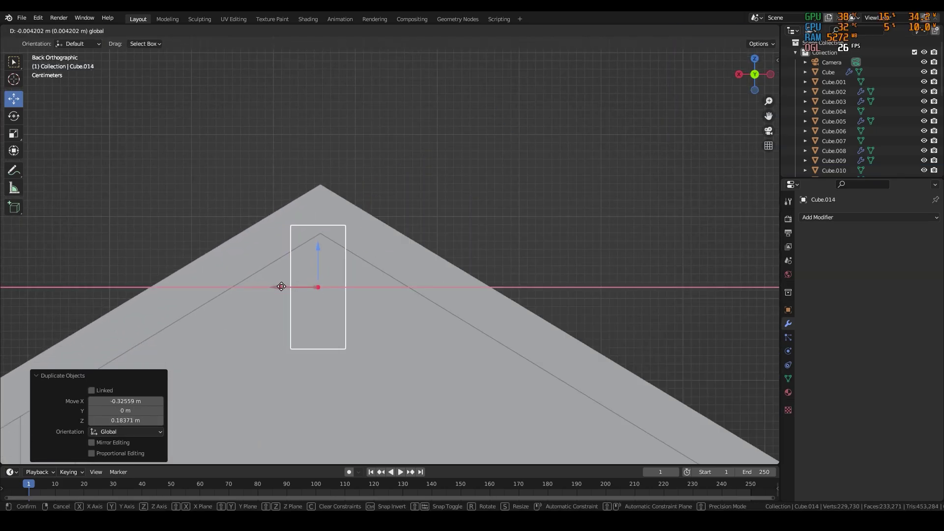
{"action": "left_click", "coordinate": [315, 275]}
{"action": "scroll", "coordinate": [465, 158], "scroll_direction": "down", "scroll_amount": 2}
Mirror copies of the four rafter blocks onto the opposite slope (X Global) and save.
{"action": "key", "text": "shift+d"}
{"action": "right_click", "coordinate": [334, 288]}
{"action": "left_click", "coordinate": [446, 302]}
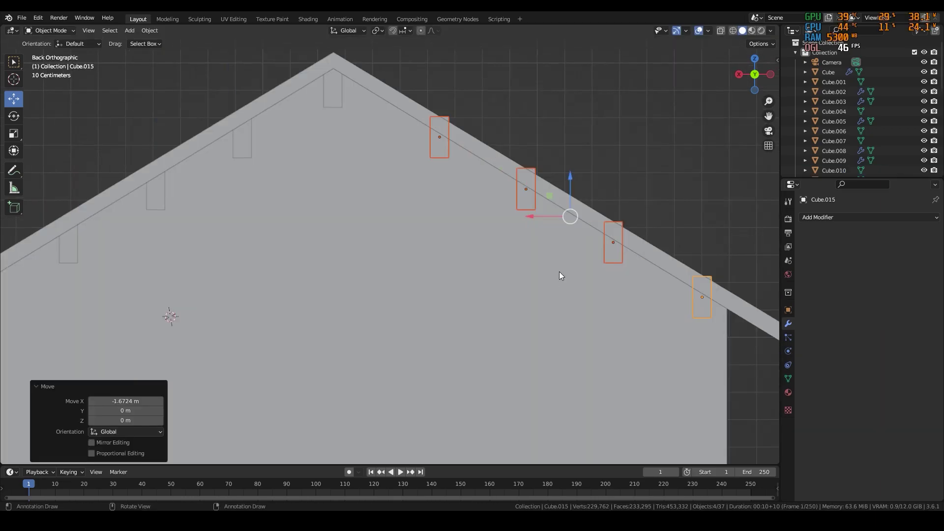
{"action": "middle_click_drag", "start_coordinate": [560, 271], "coordinate": [365, 222]}
{"action": "key", "text": "ctrl+s"}
{"action": "scroll", "coordinate": [365, 221], "scroll_direction": "down", "scroll_amount": 5}
Move and rotate the tile cylinder onto the upper roof in wireframe view.
{"action": "left_click", "coordinate": [468, 299]}
{"action": "key", "text": "ctrl+KP_1"}
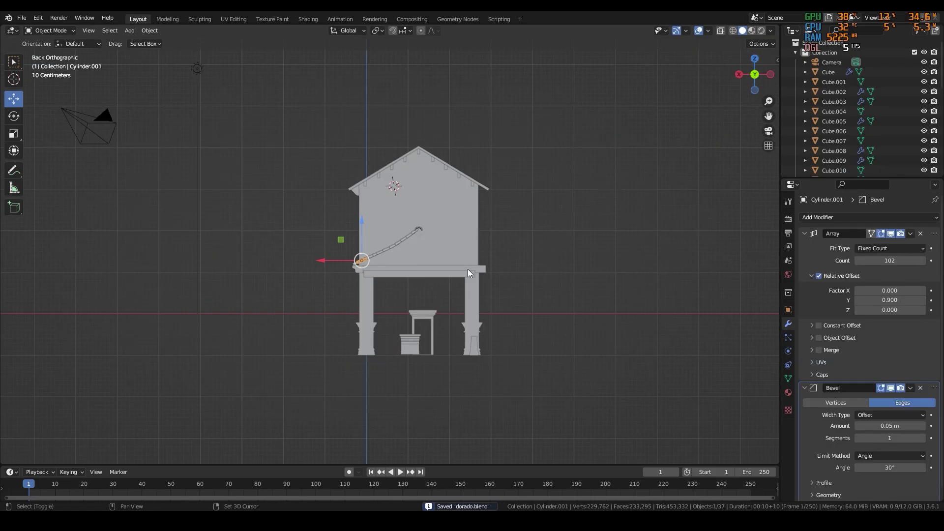
{"action": "scroll", "coordinate": [468, 270], "scroll_direction": "up", "scroll_amount": 4}
{"action": "key", "text": "g"}
{"action": "key", "text": "r"}
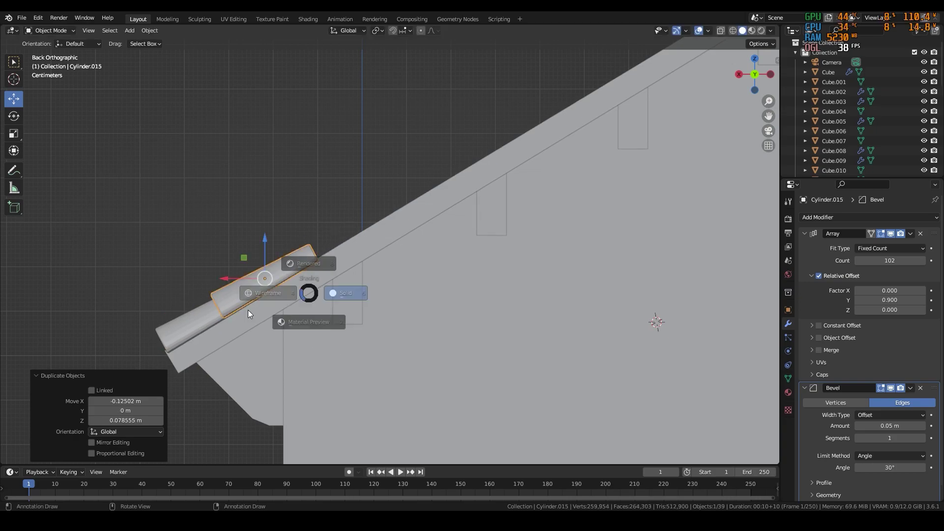
{"action": "left_click", "coordinate": [248, 313]}
Duplicate tiles up and down the slope, then undo the extra copies.
{"action": "key", "text": "shift+d"}
{"action": "left_click", "coordinate": [356, 280]}
{"action": "key", "text": "shift+d"}
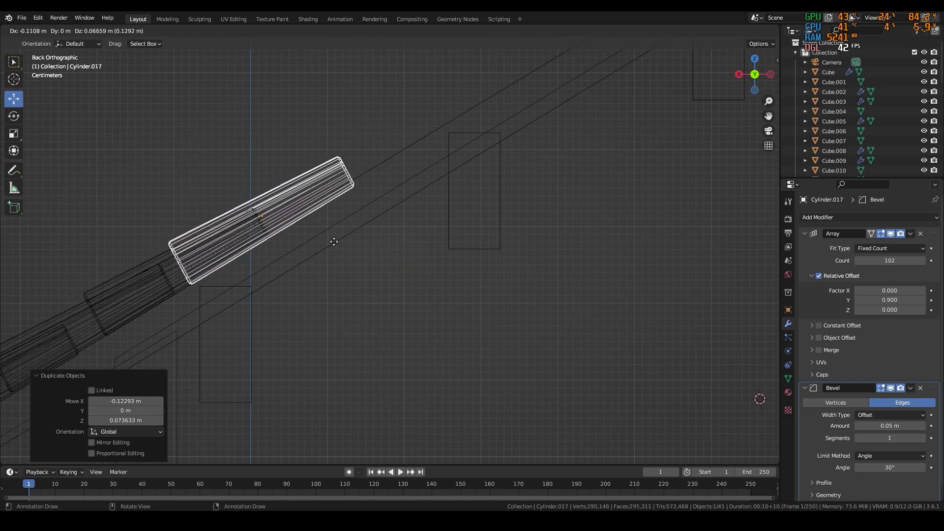
{"action": "left_click", "coordinate": [334, 242]}
{"action": "key", "text": "shift+d"}
{"action": "left_click", "coordinate": [198, 316]}
{"action": "scroll", "coordinate": [305, 275], "scroll_direction": "down", "scroll_amount": 2}
{"action": "scroll", "coordinate": [329, 285], "scroll_direction": "down", "scroll_amount": 2}
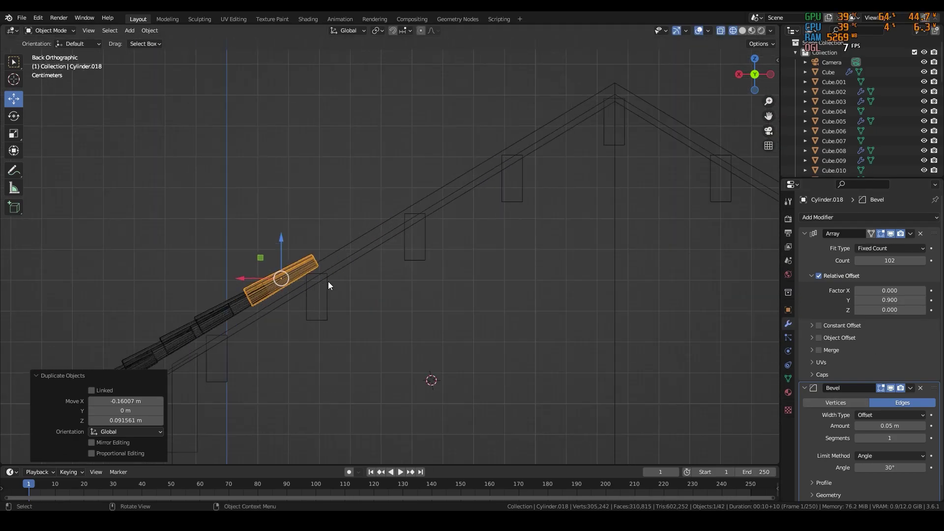
{"action": "scroll", "coordinate": [329, 285], "scroll_direction": "down", "scroll_amount": 2}
{"action": "key", "text": "ctrl+z"}
{"action": "key", "text": "ctrl+z"}
{"action": "key", "text": "ctrl+z"}
{"action": "key", "text": "ctrl+z"}
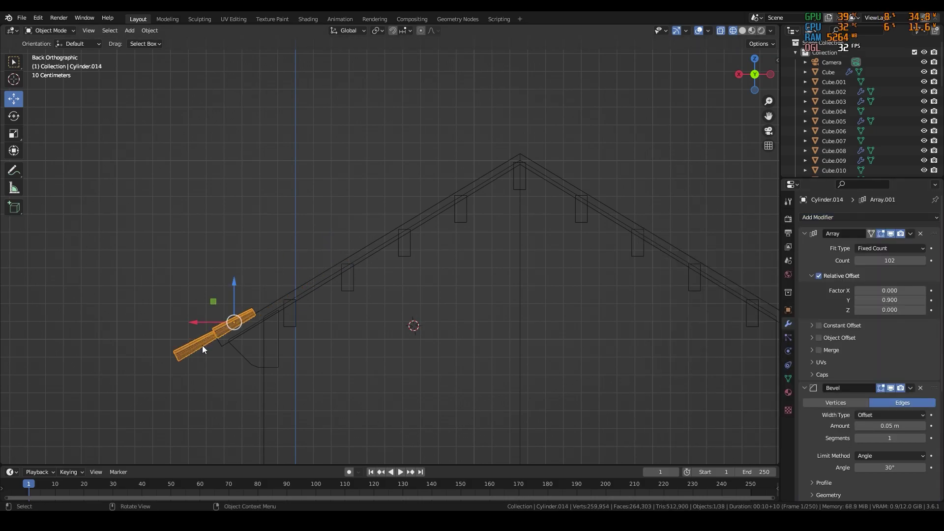
{"action": "scroll", "coordinate": [890, 410], "scroll_direction": "down", "scroll_amount": 8}
{"action": "scroll", "coordinate": [890, 381], "scroll_direction": "up", "scroll_amount": 5, "text": "ctrl"}
Set the tile row array to 7, then 12, rotate it into place, and return to solid shading.
{"action": "middle_click_drag", "start_coordinate": [683, 229], "coordinate": [634, 278], "text": "shift"}
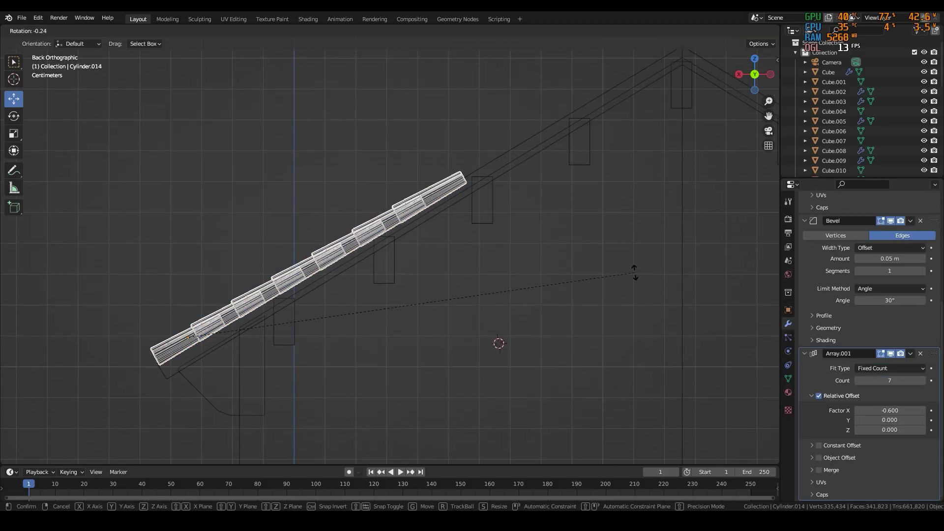
{"action": "left_click", "coordinate": [635, 270]}
{"action": "middle_click_drag", "start_coordinate": [358, 404], "coordinate": [573, 322]}
{"action": "key", "text": "shift+z"}
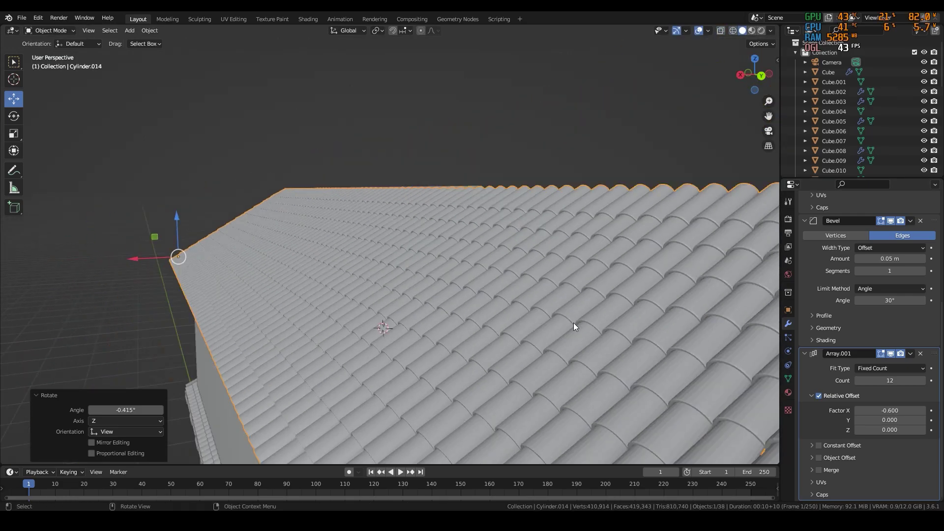
{"action": "scroll", "coordinate": [879, 338], "scroll_direction": "up", "scroll_amount": 4}
{"action": "scroll", "coordinate": [879, 342], "scroll_direction": "up", "scroll_amount": 3}
{"action": "scroll", "coordinate": [890, 261], "scroll_direction": "down", "scroll_amount": 10, "text": "ctrl"}
{"action": "key", "text": "KP_7"}
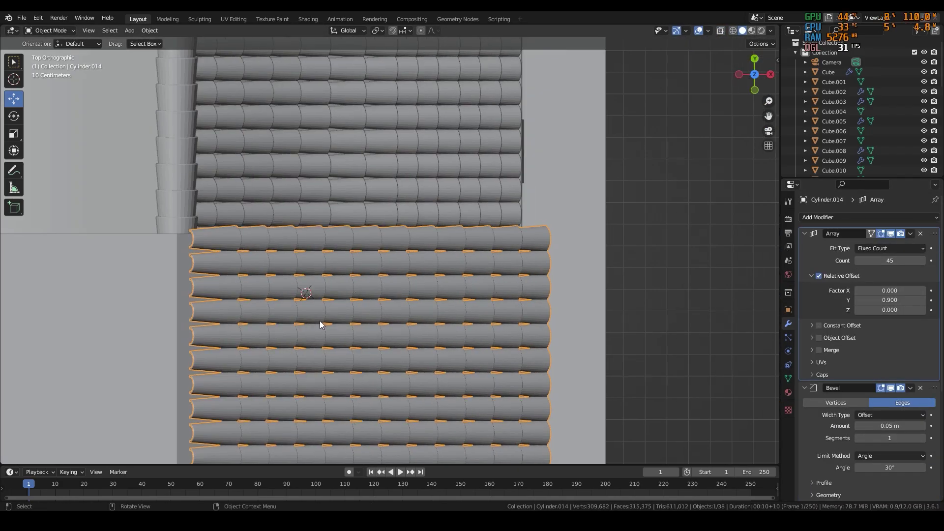
{"action": "mouse_move", "coordinate": [321, 322]}
{"action": "middle_mouse_down"}
{"action": "mouse_move", "coordinate": [317, 262]}
{"action": "mouse_move", "coordinate": [133, 237]}
{"action": "middle_mouse_up"}
Save, then duplicate a tile row onto the ridge with Array Count 40.
{"action": "key", "text": "ctrl+s"}
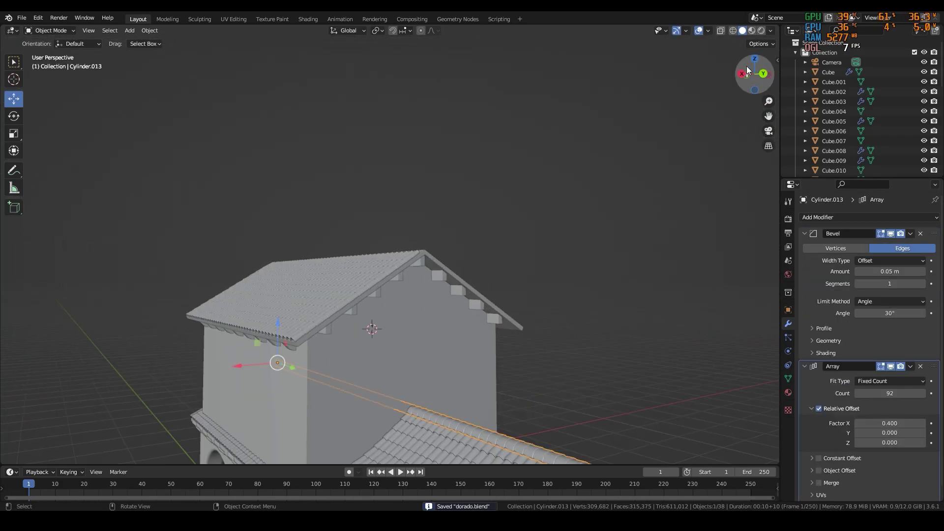
{"action": "key", "text": "KP_1"}
{"action": "scroll", "coordinate": [344, 222], "scroll_direction": "up", "scroll_amount": 5}
{"action": "key", "text": "shift+d"}
{"action": "scroll", "coordinate": [339, 209], "scroll_direction": "up", "scroll_amount": 3}
{"action": "key", "text": "shift+z"}
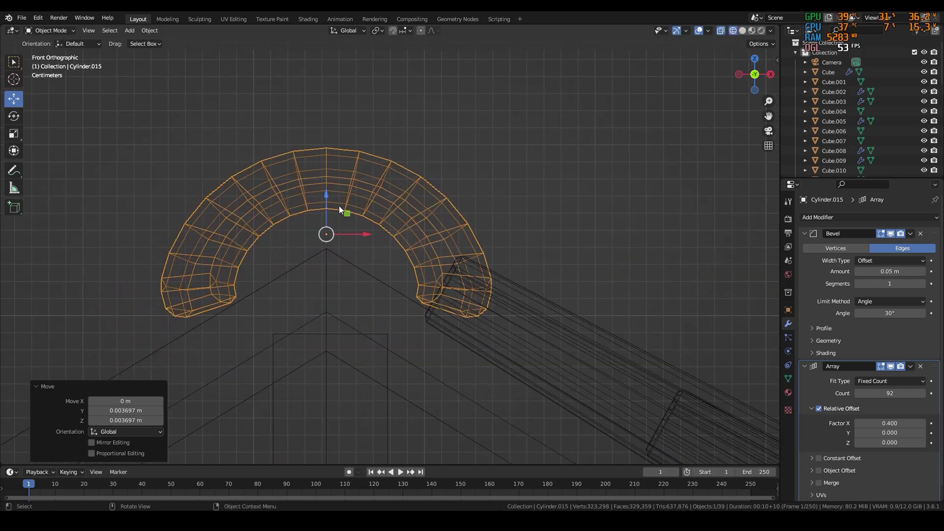
{"action": "key", "text": "shift+z"}
{"action": "middle_click_drag", "start_coordinate": [339, 209], "coordinate": [443, 295]}
{"action": "scroll", "coordinate": [924, 396], "scroll_direction": "down", "scroll_amount": 10, "text": "ctrl"}
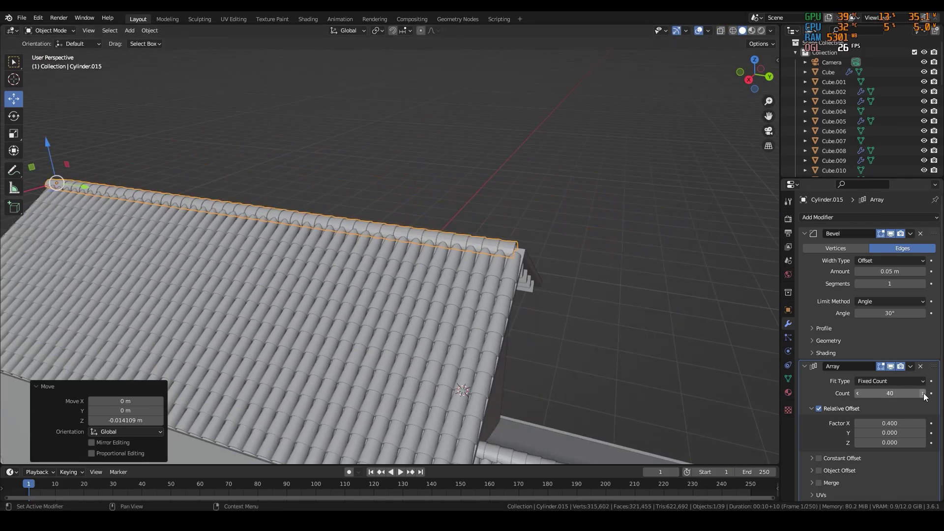
{"action": "middle_click_drag", "start_coordinate": [315, 211], "coordinate": [407, 285]}
Duplicate the edge tile row, mirror it on X Global, and shift it into place.
{"action": "left_click", "coordinate": [407, 285]}
{"action": "key", "text": "KP_1"}
{"action": "scroll", "coordinate": [383, 225], "scroll_direction": "up", "scroll_amount": 3}
{"action": "key", "text": "shift+d"}
{"action": "right_click", "coordinate": [382, 226]}
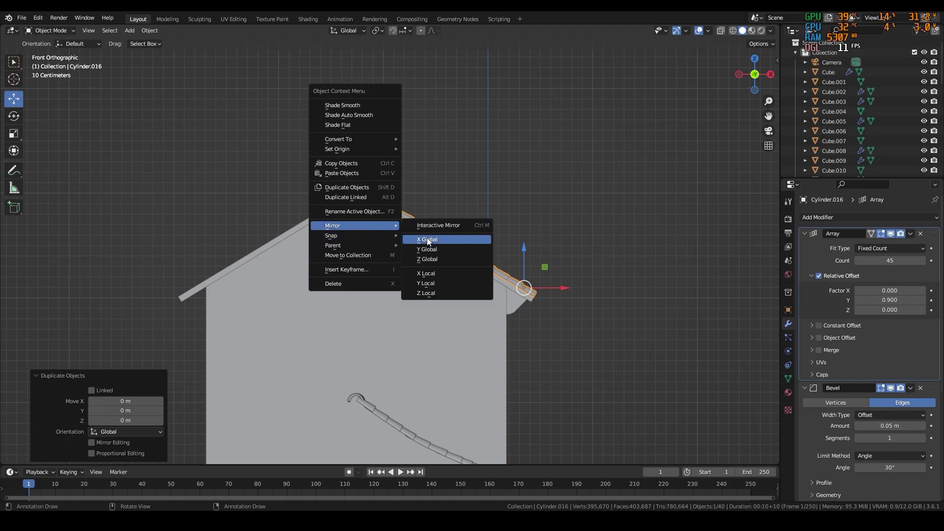
{"action": "left_click", "coordinate": [427, 240]}
{"action": "key", "text": "g"}
{"action": "key", "text": "x"}
{"action": "mouse_move", "coordinate": [427, 246]}
{"action": "middle_mouse_down"}
{"action": "mouse_move", "coordinate": [401, 261]}
{"action": "mouse_move", "coordinate": [344, 245]}
{"action": "middle_mouse_up"}
{"action": "scroll", "coordinate": [400, 261], "scroll_direction": "down", "scroll_amount": 10}
{"action": "left_click", "coordinate": [344, 246]}
In Edit Mode, add centred loop cuts across the upper block's wall.
{"action": "key", "text": "Tab"}
{"action": "key", "text": "KP_3"}
{"action": "key", "text": "ctrl+r"}
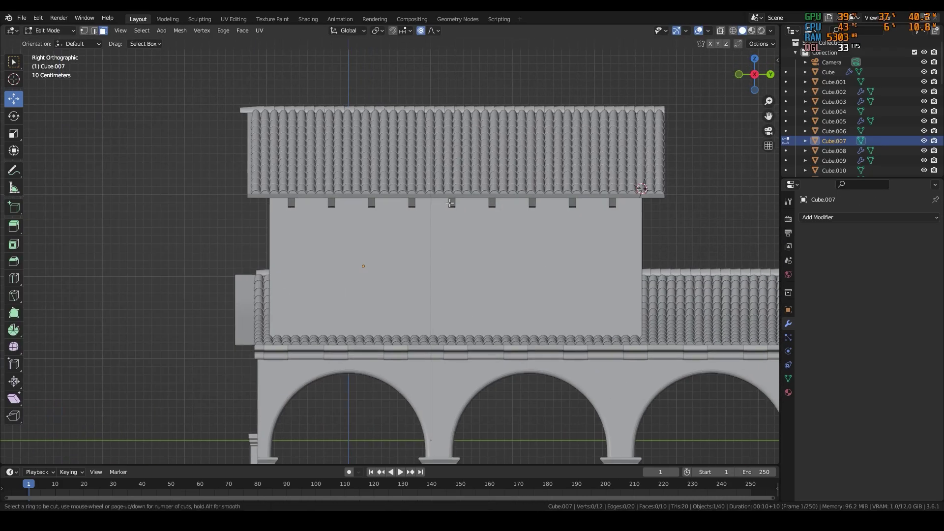
{"action": "middle_click_drag", "start_coordinate": [457, 359], "coordinate": [343, 375], "text": "shift"}
{"action": "key", "text": "ctrl+r"}
{"action": "scroll", "coordinate": [433, 315], "scroll_direction": "up", "scroll_amount": 1}
{"action": "left_click", "coordinate": [433, 314]}
{"action": "right_click", "coordinate": [292, 318]}
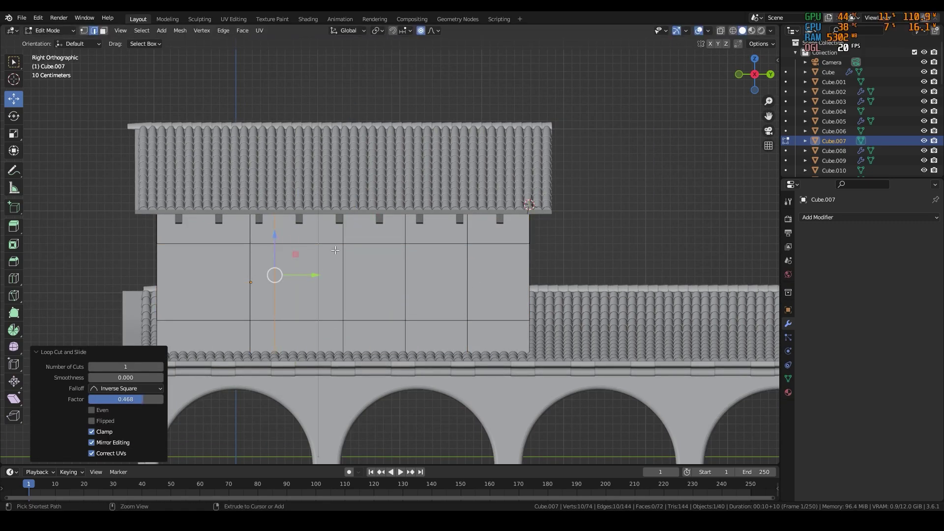
Inset the selected wall faces and extrude them inward as three recessed window openings.
{"action": "left_click", "coordinate": [200, 250]}
{"action": "left_click", "coordinate": [222, 274]}
{"action": "mouse_move", "coordinate": [221, 274]}
{"action": "middle_mouse_down"}
{"action": "mouse_move", "coordinate": [326, 280]}
{"action": "mouse_move", "coordinate": [320, 299]}
{"action": "middle_mouse_up"}
{"action": "key", "text": "i"}
{"action": "left_click", "coordinate": [435, 322]}
{"action": "key", "text": "e"}
{"action": "mouse_move", "coordinate": [435, 322]}
{"action": "middle_mouse_down"}
{"action": "mouse_move", "coordinate": [407, 332]}
{"action": "mouse_move", "coordinate": [369, 242]}
{"action": "middle_mouse_up"}
Add two loop cuts through the windows, then select all the pane faces and inset them.
{"action": "key", "text": "ctrl+r"}
{"action": "left_click", "coordinate": [369, 243]}
{"action": "key", "text": "ctrl+r"}
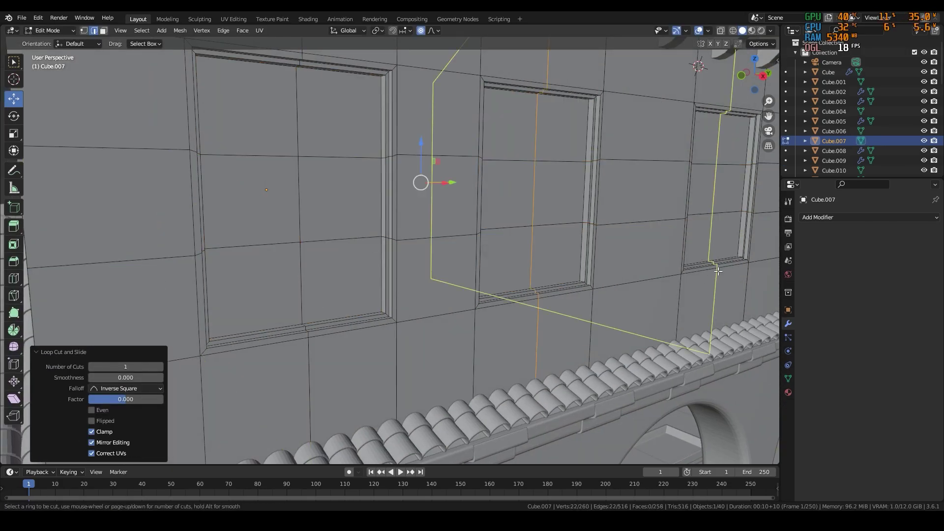
{"action": "left_click", "coordinate": [423, 196]}
{"action": "left_click", "coordinate": [354, 148]}
{"action": "key", "text": "ctrl+l"}
{"action": "middle_click_drag", "start_coordinate": [353, 149], "coordinate": [284, 313]}
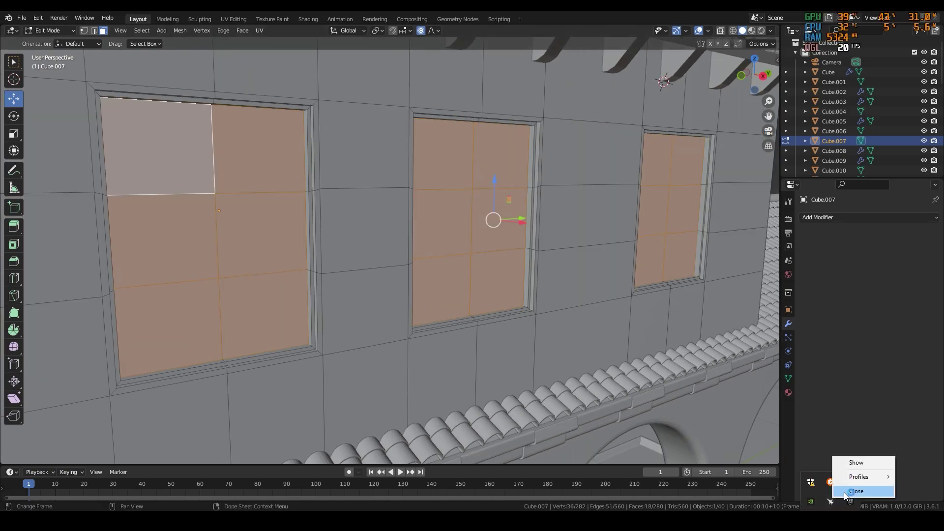
{"action": "left_click", "coordinate": [844, 494]}
{"action": "key", "text": "i"}
{"action": "key", "text": "i"}
{"action": "left_click", "coordinate": [464, 390]}
Return to Object Mode and save dorado.blend.
{"action": "key", "text": "Tab"}
{"action": "scroll", "coordinate": [356, 290], "scroll_direction": "down", "scroll_amount": 5}
{"action": "key", "text": "ctrl+s"}
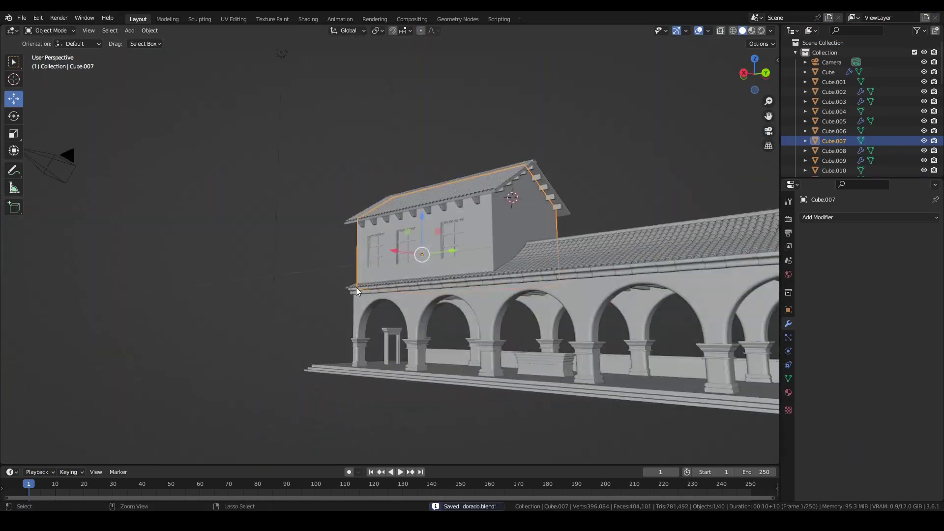
{"action": "middle_click_drag", "start_coordinate": [356, 290], "coordinate": [363, 262]}
Add a new cube, move it to the building's end, and scale it up.
{"action": "key", "text": "shift+a"}
{"action": "left_click", "coordinate": [382, 279]}
{"action": "key", "text": "KP_3"}
{"action": "left_click_drag", "start_coordinate": [536, 198], "coordinate": [376, 199]}
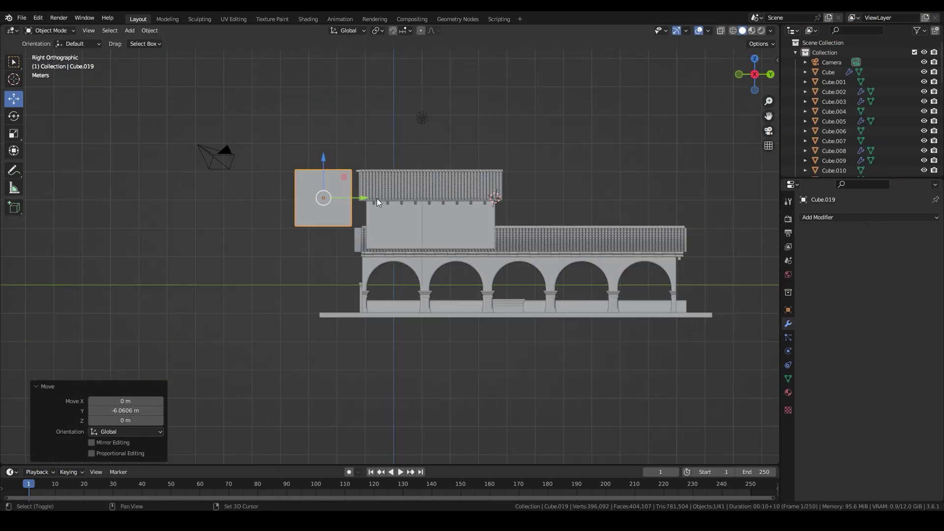
{"action": "key", "text": "s"}
{"action": "left_click", "coordinate": [539, 204]}
{"action": "key", "text": "ctrl+KP_1"}
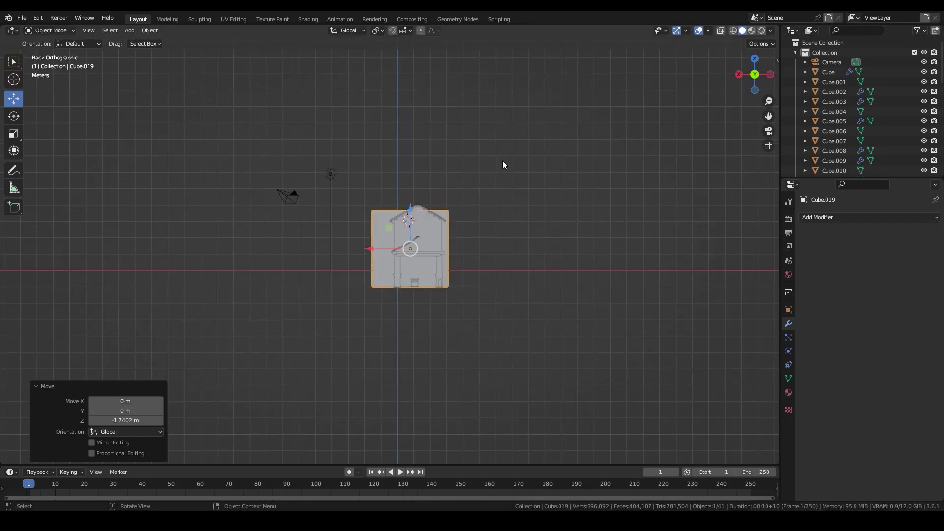
{"action": "mouse_move", "coordinate": [503, 165]}
{"action": "middle_mouse_down"}
{"action": "mouse_move", "coordinate": [418, 279]}
{"action": "mouse_move", "coordinate": [274, 250]}
{"action": "middle_mouse_up"}
Raise the cube's top face in Edit Mode to form a tall tower.
{"action": "key", "text": "Tab"}
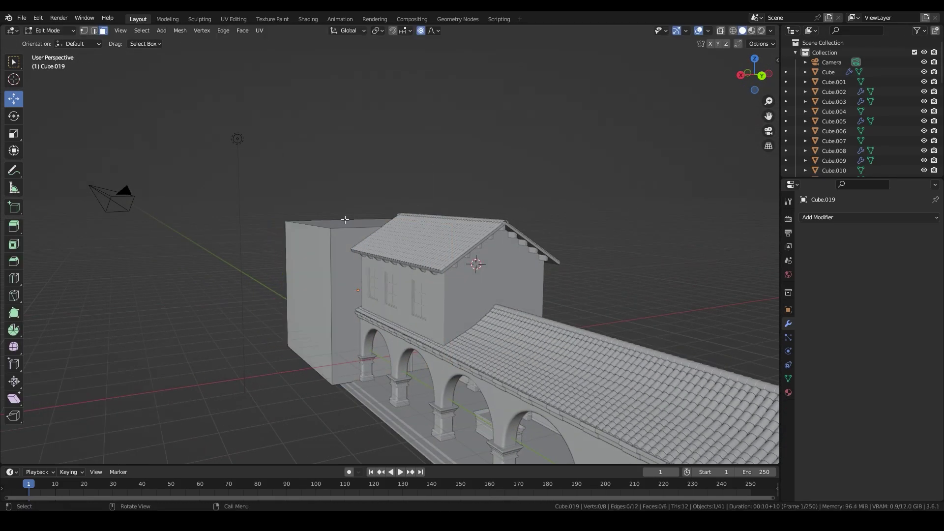
{"action": "left_click", "coordinate": [345, 219]}
{"action": "middle_click_drag", "start_coordinate": [345, 219], "coordinate": [369, 268], "text": "shift"}
{"action": "left_click_drag", "start_coordinate": [379, 220], "coordinate": [379, 220]}
{"action": "left_click", "coordinate": [378, 191]}
{"action": "scroll", "coordinate": [448, 219], "scroll_direction": "up", "scroll_amount": 3}
Adjust the tower's height along Z, return to Object Mode, and save again.
{"action": "key", "text": "KP_3"}
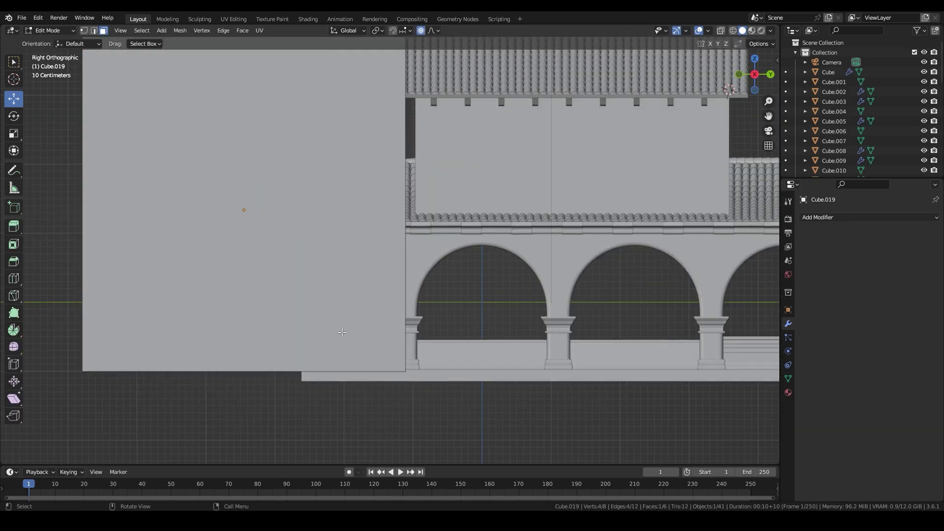
{"action": "key", "text": "g"}
{"action": "key", "text": "z"}
{"action": "key", "text": "Escape"}
{"action": "key", "text": "Tab"}
{"action": "key", "text": "ctrl+s"}
{"action": "scroll", "coordinate": [420, 257], "scroll_direction": "down", "scroll_amount": 4}
Lift the tower's top edge along Z into a peaked ridge.
{"action": "mouse_move", "coordinate": [420, 258]}
{"action": "middle_mouse_down"}
{"action": "mouse_move", "coordinate": [335, 337]}
{"action": "mouse_move", "coordinate": [339, 283]}
{"action": "middle_mouse_up"}
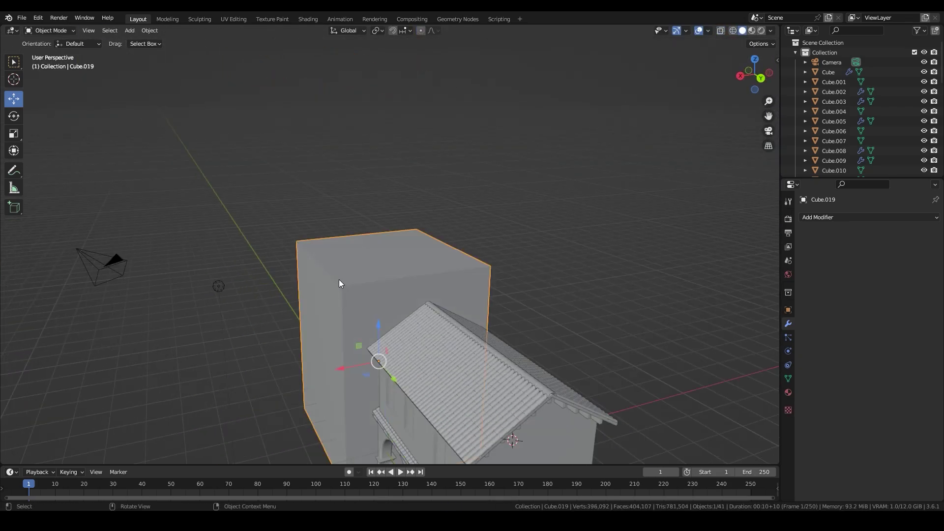
{"action": "key", "text": "g"}
{"action": "key", "text": "z"}
{"action": "left_click", "coordinate": [344, 231]}
{"action": "middle_click_drag", "start_coordinate": [343, 231], "coordinate": [402, 243]}
Duplicate a roof tile row, rotate it 90° on Z, and place it on the tower slope.
{"action": "middle_click_drag", "start_coordinate": [476, 274], "coordinate": [457, 215]}
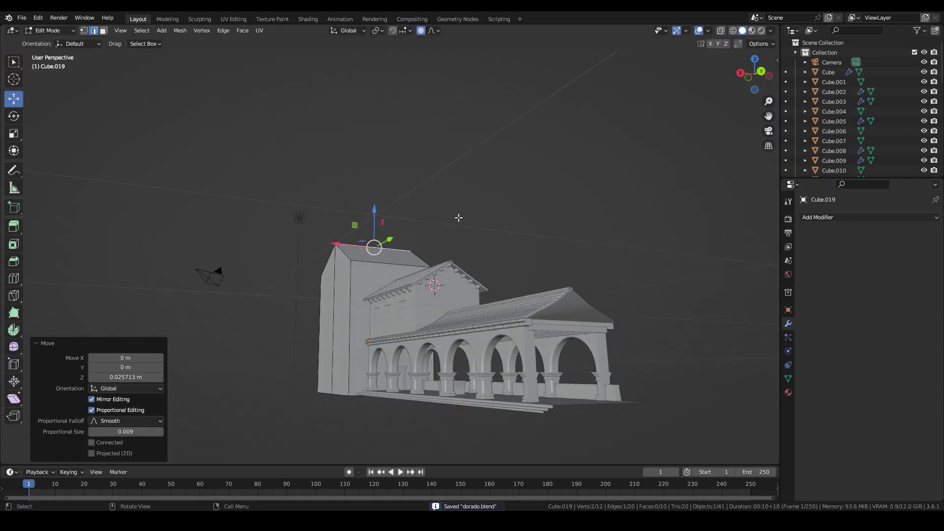
{"action": "key", "text": "Tab"}
{"action": "key", "text": "shift+d"}
{"action": "left_click", "coordinate": [756, 61]}
{"action": "key", "text": "r"}
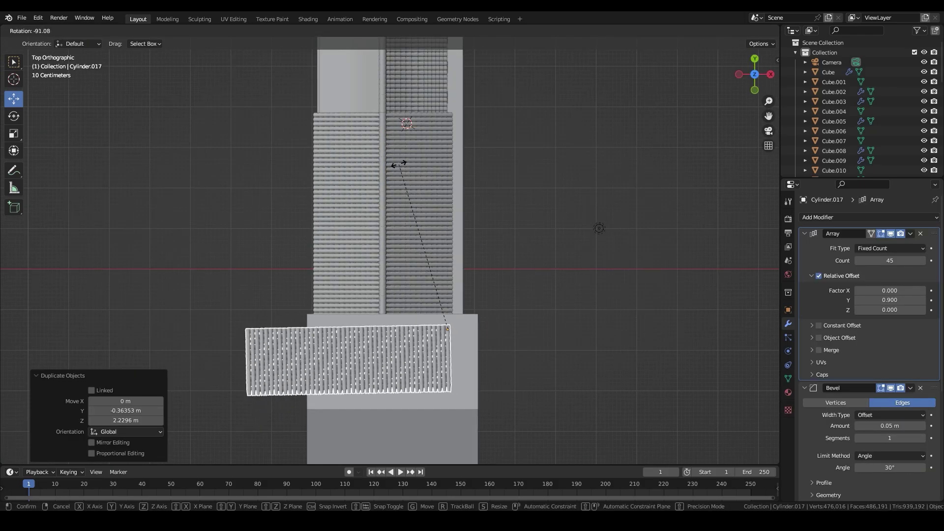
{"action": "left_click", "coordinate": [788, 310]}
{"action": "double_click", "coordinate": [885, 300]}
{"action": "type", "text": "90"}
{"action": "left_click", "coordinate": [771, 75]}
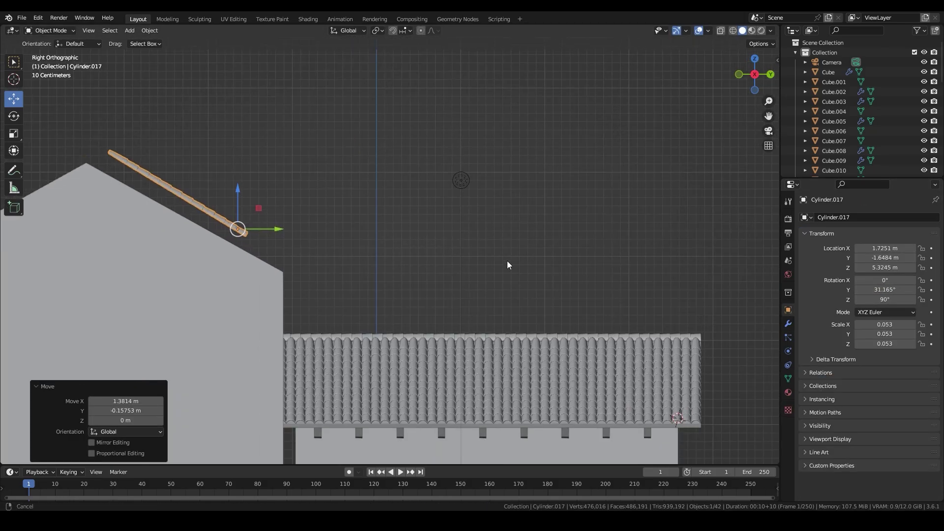
{"action": "left_click", "coordinate": [536, 308]}
{"action": "scroll", "coordinate": [536, 309], "scroll_direction": "up", "scroll_amount": 2}
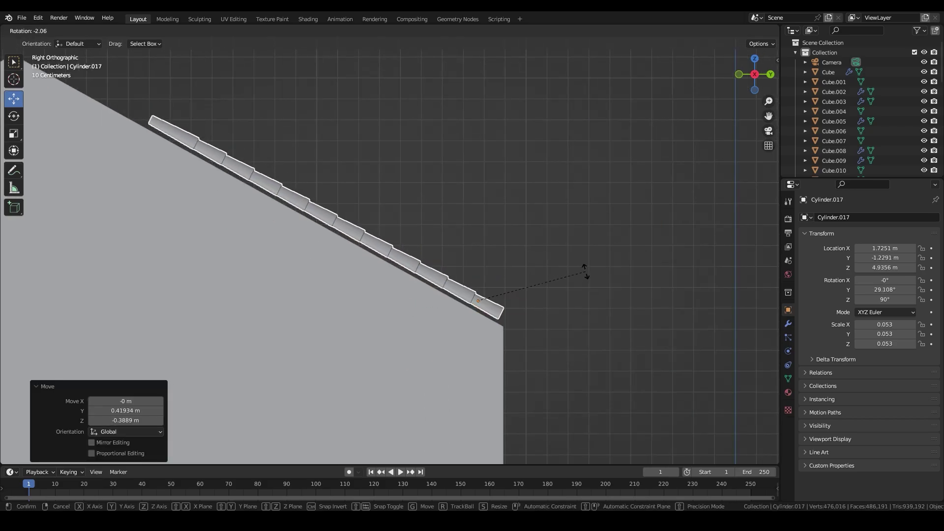
{"action": "left_click", "coordinate": [501, 278]}
Lengthen the tile strip's Array to 17 tiles and tilt it to fit the roof.
{"action": "scroll", "coordinate": [309, 266], "scroll_direction": "down", "scroll_amount": 2}
{"action": "left_click", "coordinate": [789, 324]}
{"action": "scroll", "coordinate": [865, 320], "scroll_direction": "down", "scroll_amount": 5}
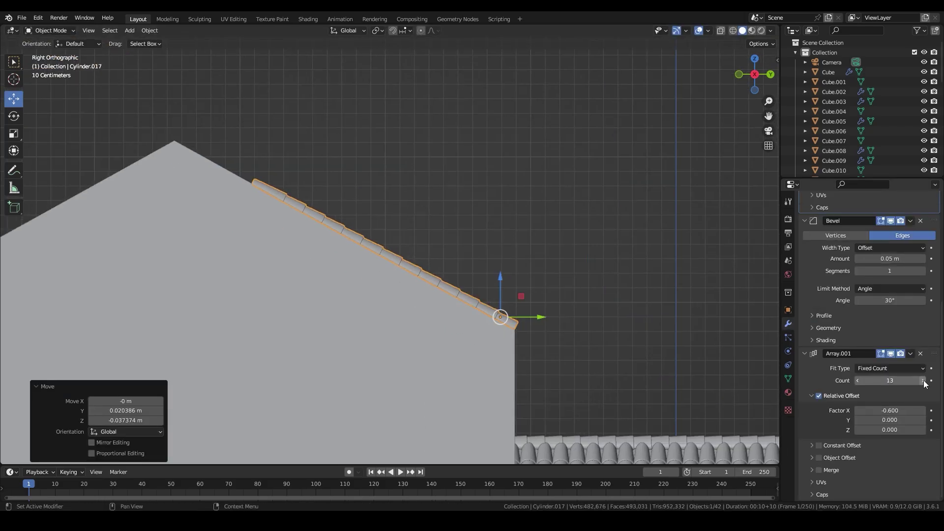
{"action": "left_click", "coordinate": [924, 380]}
{"action": "left_click", "coordinate": [923, 379]}
{"action": "left_click", "coordinate": [923, 379]}
{"action": "left_click", "coordinate": [923, 379]}
{"action": "key", "text": "r"}
{"action": "left_click_drag", "start_coordinate": [755, 74], "coordinate": [760, 86]}
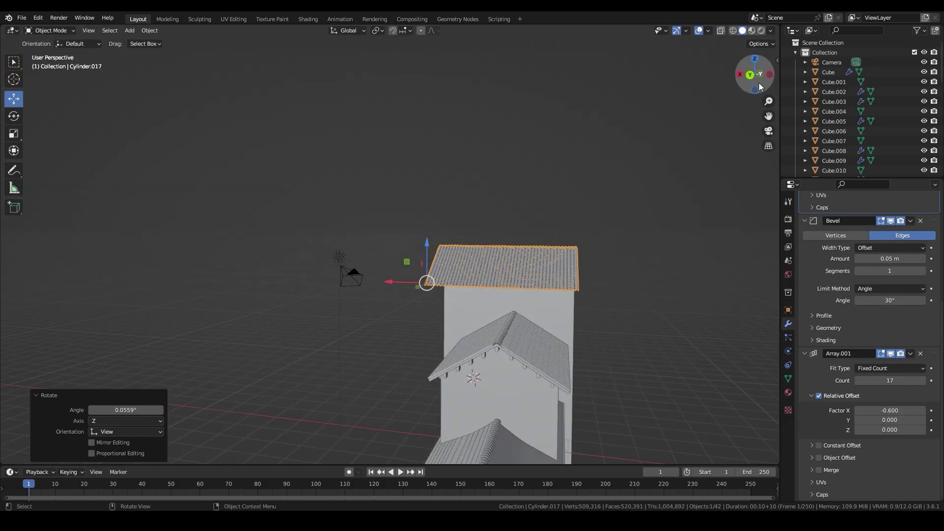
{"action": "key", "text": "ctrl+KP_1"}
{"action": "scroll", "coordinate": [344, 263], "scroll_direction": "up", "scroll_amount": 5}
{"action": "left_click", "coordinate": [356, 262]}
{"action": "scroll", "coordinate": [356, 262], "scroll_direction": "down", "scroll_amount": 3}
{"action": "scroll", "coordinate": [859, 263], "scroll_direction": "up", "scroll_amount": 5}
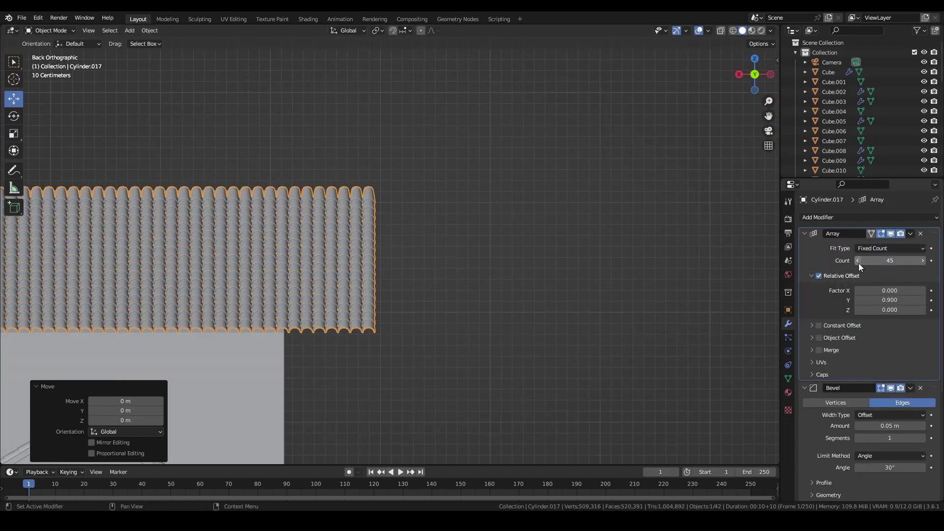
{"action": "middle_click_drag", "start_coordinate": [858, 264], "coordinate": [312, 311]}
Duplicate the tile strip, turn it a quarter turn, and set it on the roof ridge.
{"action": "left_click", "coordinate": [285, 339]}
{"action": "key", "text": "KP_7"}
{"action": "key", "text": "shift+d"}
{"action": "left_click", "coordinate": [447, 227]}
{"action": "key", "text": "r"}
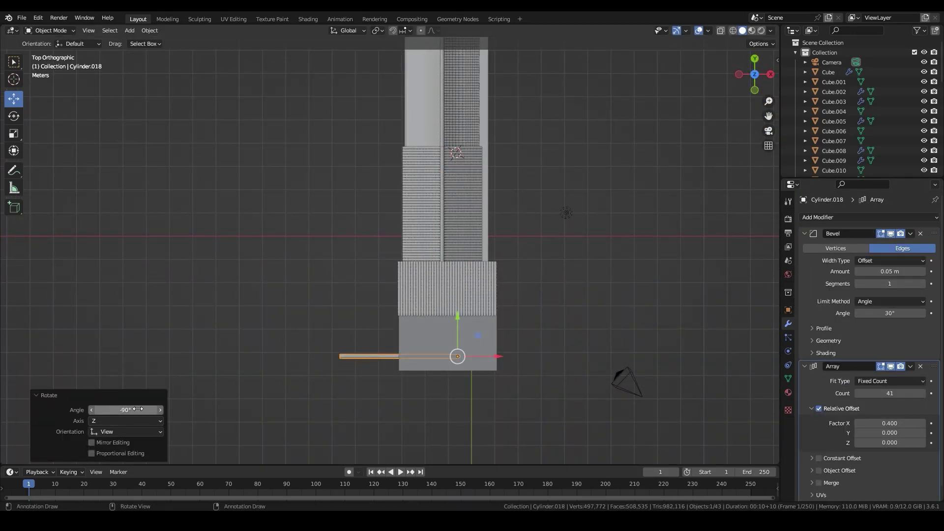
{"action": "key", "text": "KP_3"}
{"action": "scroll", "coordinate": [553, 297], "scroll_direction": "up", "scroll_amount": 4}
{"action": "key", "text": "g"}
{"action": "left_click", "coordinate": [552, 297]}
Slide the ridge tiles along X and reduce their count to fit the ridge.
{"action": "mouse_move", "coordinate": [552, 297]}
{"action": "middle_mouse_down"}
{"action": "mouse_move", "coordinate": [579, 275]}
{"action": "mouse_move", "coordinate": [541, 275]}
{"action": "middle_mouse_up"}
{"action": "key", "text": "g"}
{"action": "key", "text": "x"}
{"action": "left_click", "coordinate": [639, 295]}
{"action": "scroll", "coordinate": [891, 393], "scroll_direction": "down", "scroll_amount": 4, "text": "ctrl"}
{"action": "left_click", "coordinate": [134, 212]}
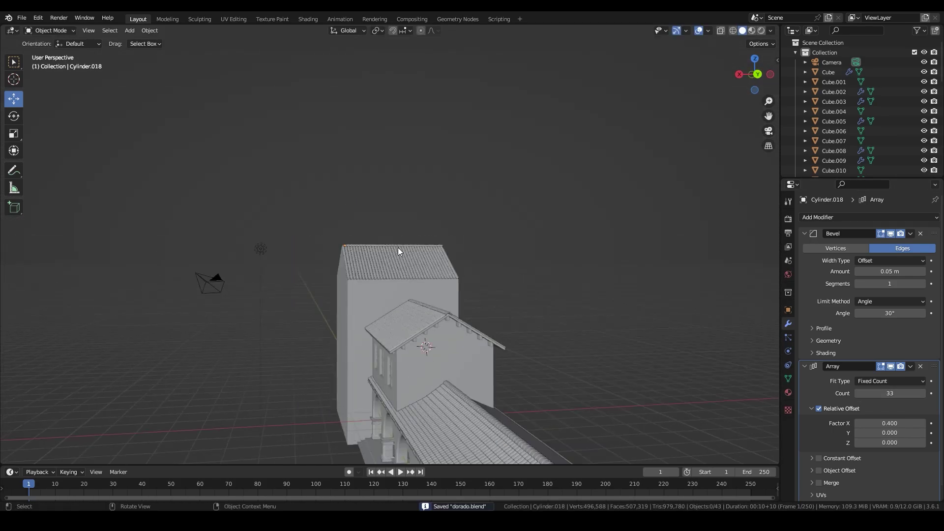
Add a new cube and scale it down to a small size.
{"action": "key", "text": "shift+a"}
{"action": "left_click", "coordinate": [442, 296]}
{"action": "key", "text": "KP_3"}
{"action": "key", "text": "s"}
{"action": "left_click", "coordinate": [362, 230]}
Place the small cube beside the gable and switch the view to wireframe.
{"action": "key", "text": "g"}
{"action": "left_click", "coordinate": [481, 224]}
{"action": "scroll", "coordinate": [485, 243], "scroll_direction": "up", "scroll_amount": 2}
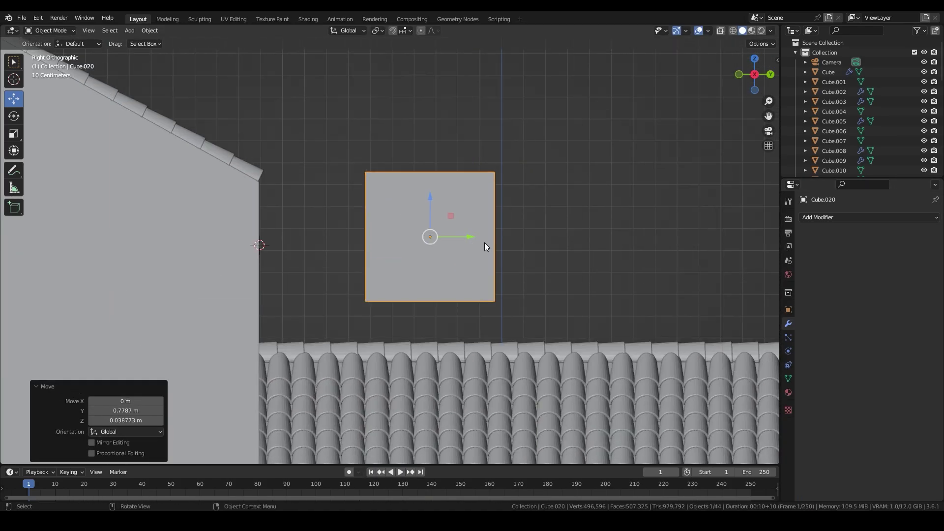
{"action": "key", "text": "Escape"}
{"action": "scroll", "coordinate": [437, 232], "scroll_direction": "up", "scroll_amount": 2}
{"action": "key", "text": "shift+z"}
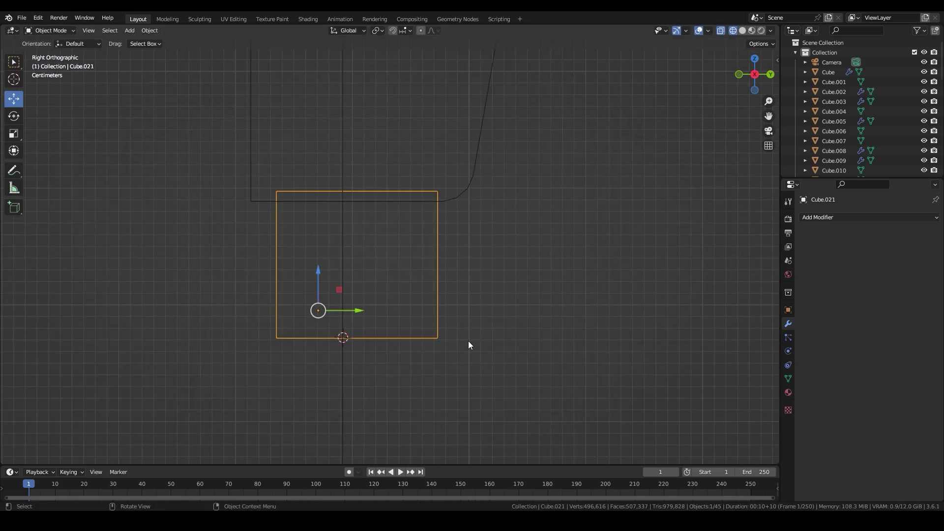
Bevel the cube's lower corner edge into a curved bracket and inspect it from the back.
{"action": "key", "text": "Tab"}
{"action": "key", "text": "b"}
{"action": "key", "text": "Tab"}
{"action": "middle_click_drag", "start_coordinate": [505, 294], "coordinate": [592, 297]}
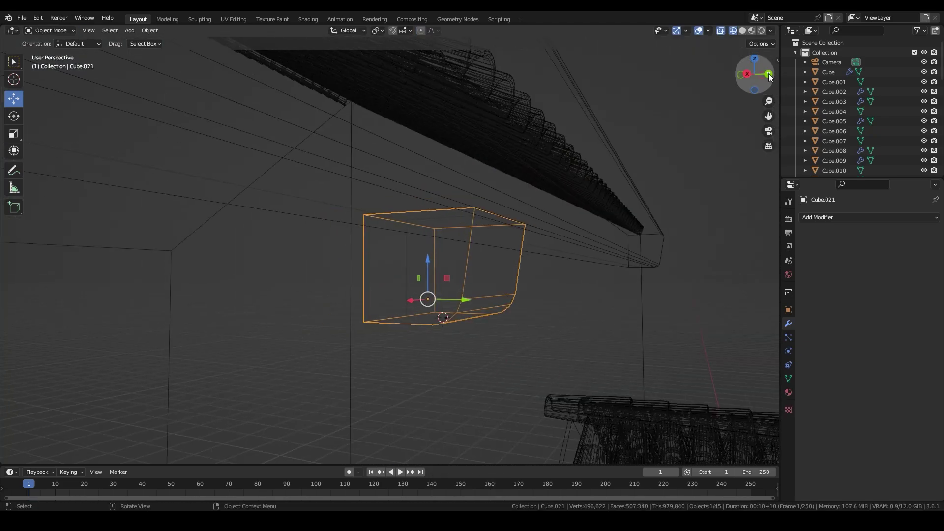
{"action": "key", "text": "ctrl+KP_1"}
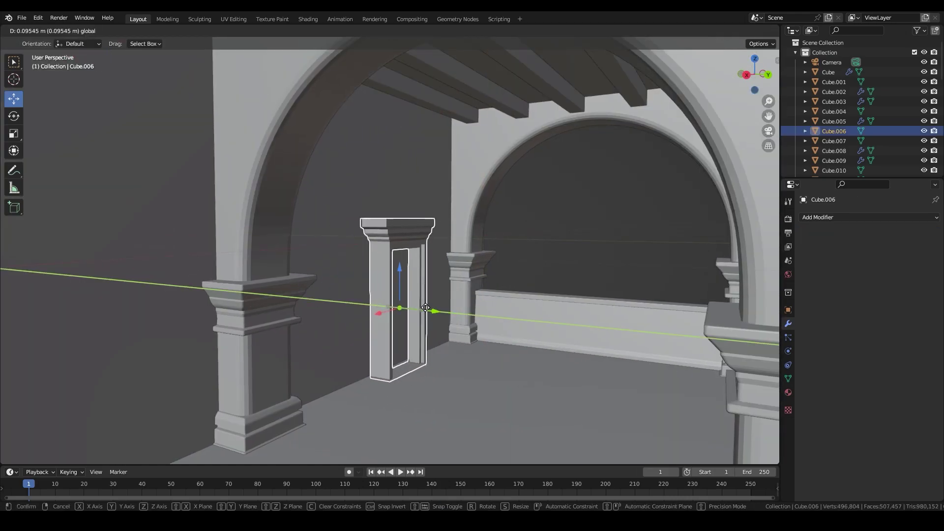
Nudge the pilaster piece into line, place an edge loop, and view it from the back.
{"action": "left_click_drag", "start_coordinate": [426, 308], "coordinate": [373, 305]}
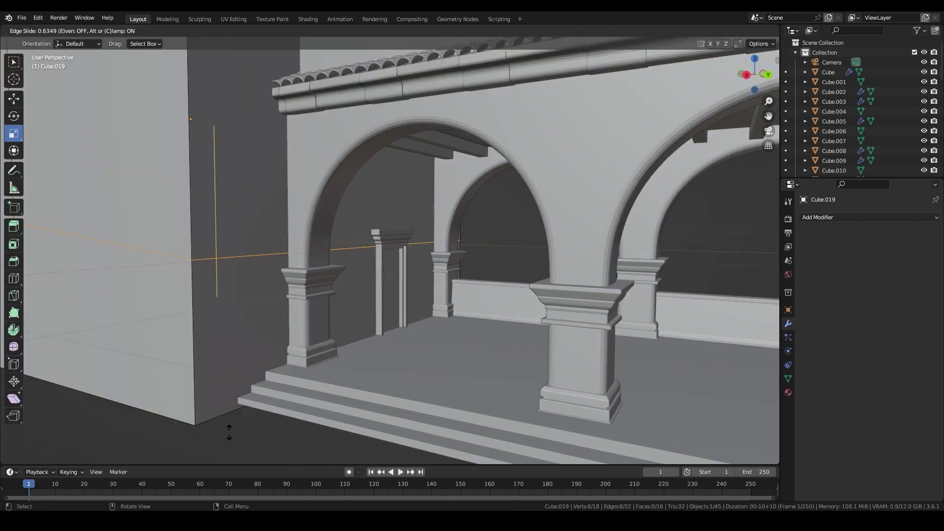
{"action": "left_click", "coordinate": [229, 432]}
{"action": "key", "text": "ctrl+KP_1"}
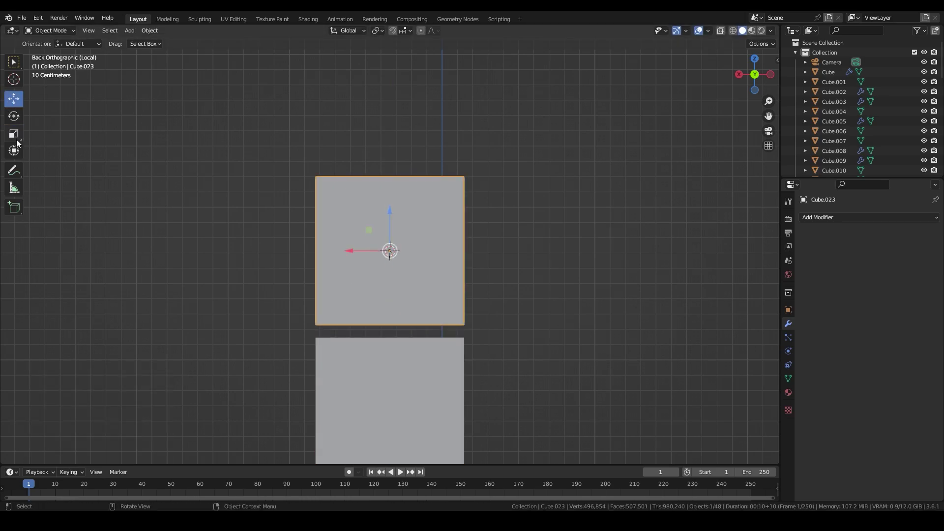
Narrow the upper block and flatten the lower block into a sill beneath the window.
{"action": "left_click", "coordinate": [367, 251]}
{"action": "left_click", "coordinate": [386, 370]}
{"action": "key", "text": "s"}
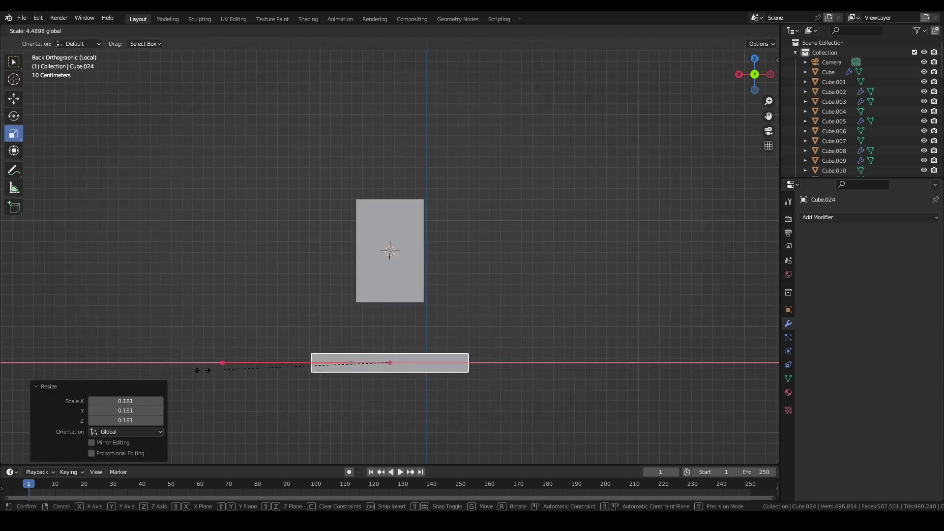
{"action": "key", "text": "g"}
{"action": "left_click", "coordinate": [379, 334]}
{"action": "scroll", "coordinate": [379, 334], "scroll_direction": "up", "scroll_amount": 3}
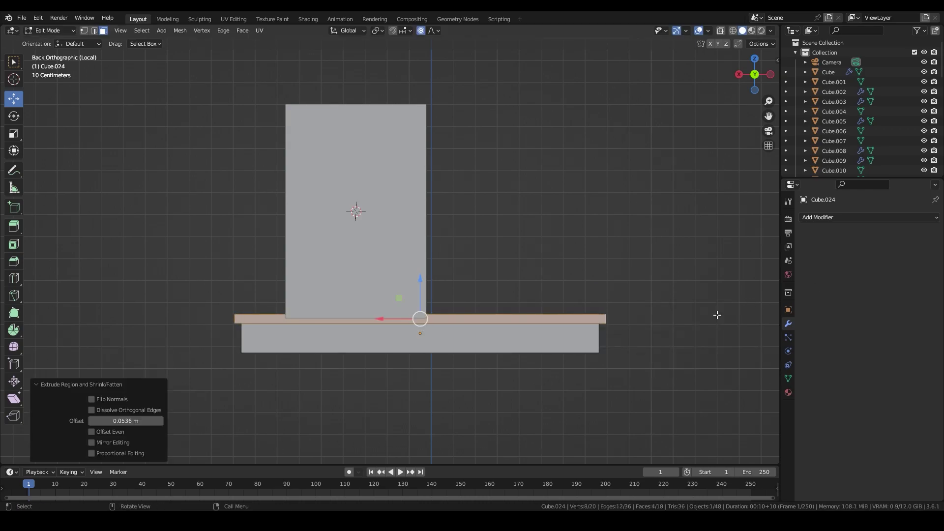
{"action": "scroll", "coordinate": [436, 352], "scroll_direction": "up", "scroll_amount": 2}
With X-ray on, select the window edges and move the windows along Y onto the wall.
{"action": "key", "text": "alt+z"}
{"action": "mouse_move", "coordinate": [652, 349]}
{"action": "middle_mouse_down"}
{"action": "mouse_move", "coordinate": [403, 361]}
{"action": "mouse_move", "coordinate": [532, 319]}
{"action": "middle_mouse_up"}
{"action": "key", "text": "2"}
{"action": "key", "text": "ctrl+l"}
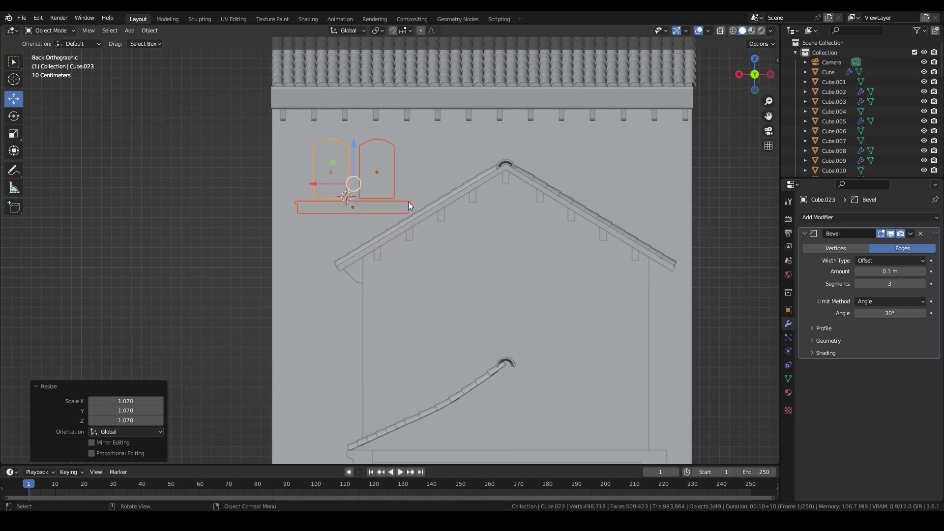
{"action": "middle_click_drag", "start_coordinate": [409, 202], "coordinate": [391, 241]}
{"action": "key", "text": "g"}
{"action": "key", "text": "y"}
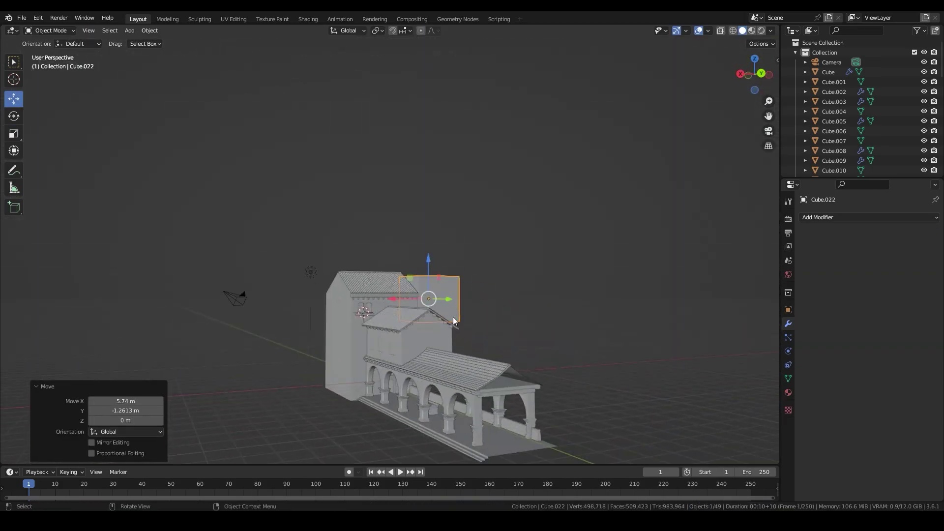
Raise the tower's top face along Z and shape a pointed pyramid top.
{"action": "scroll", "coordinate": [324, 288], "scroll_direction": "up", "scroll_amount": 3}
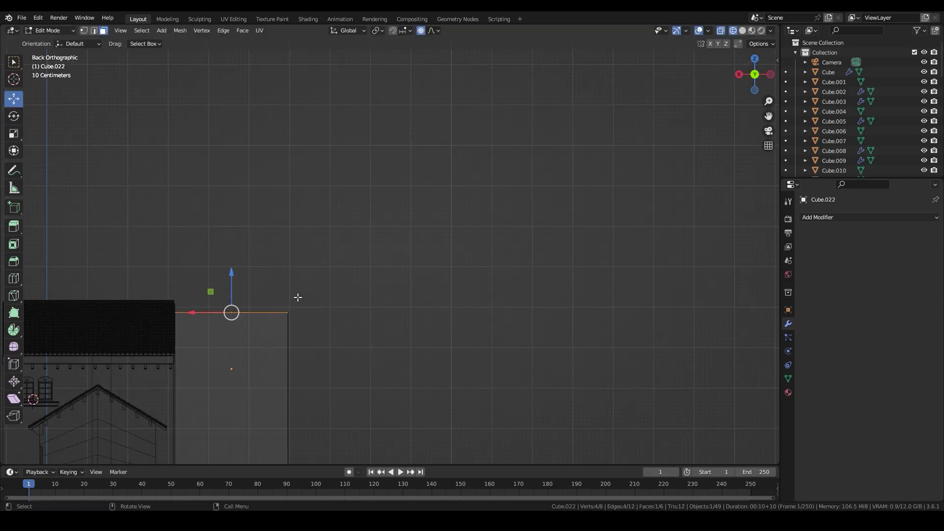
{"action": "key", "text": "g"}
{"action": "key", "text": "z"}
{"action": "left_click", "coordinate": [416, 318]}
{"action": "scroll", "coordinate": [415, 318], "scroll_direction": "up", "scroll_amount": 2}
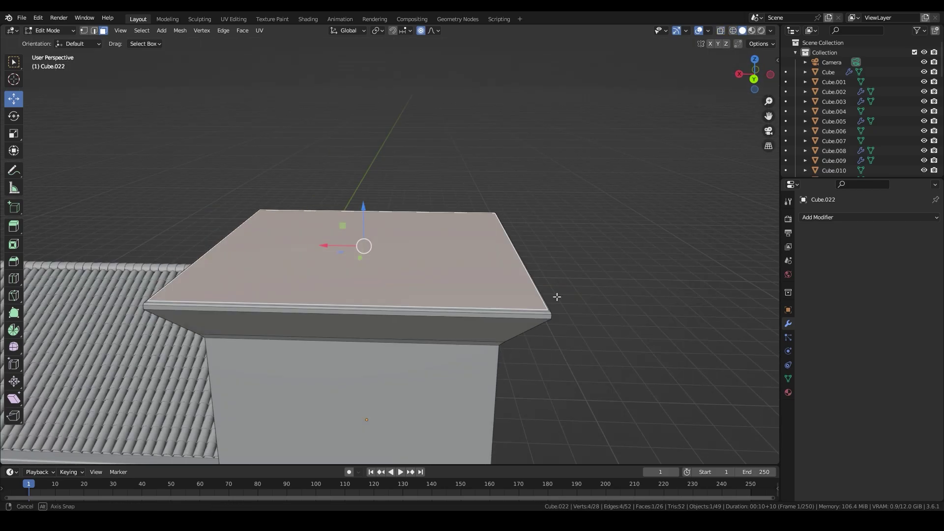
{"action": "left_click", "coordinate": [467, 301]}
{"action": "middle_click_drag", "start_coordinate": [467, 301], "coordinate": [338, 222]}
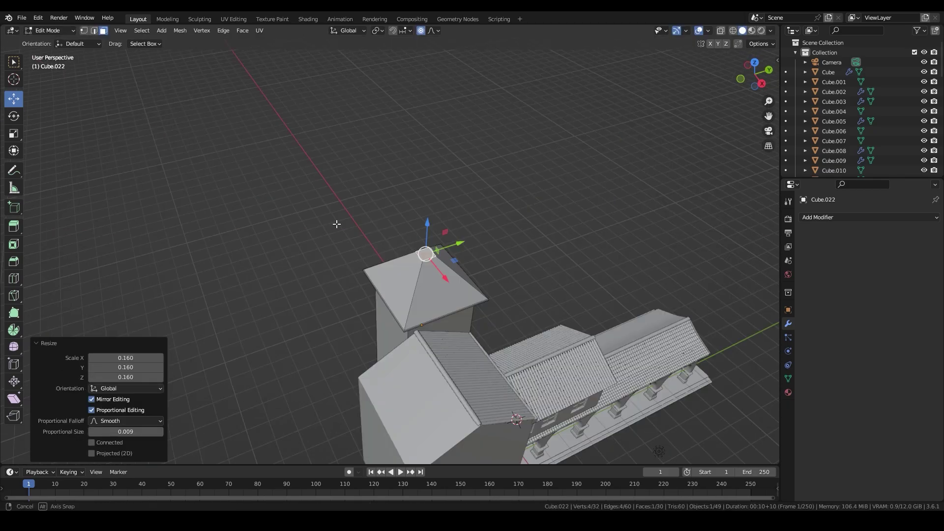
Leave Edit Mode, save dorado.blend, and select the roof tile strip.
{"action": "key", "text": "ctrl+KP_1"}
{"action": "scroll", "coordinate": [565, 270], "scroll_direction": "up", "scroll_amount": 1}
{"action": "key", "text": "Tab"}
{"action": "left_click", "coordinate": [259, 432]}
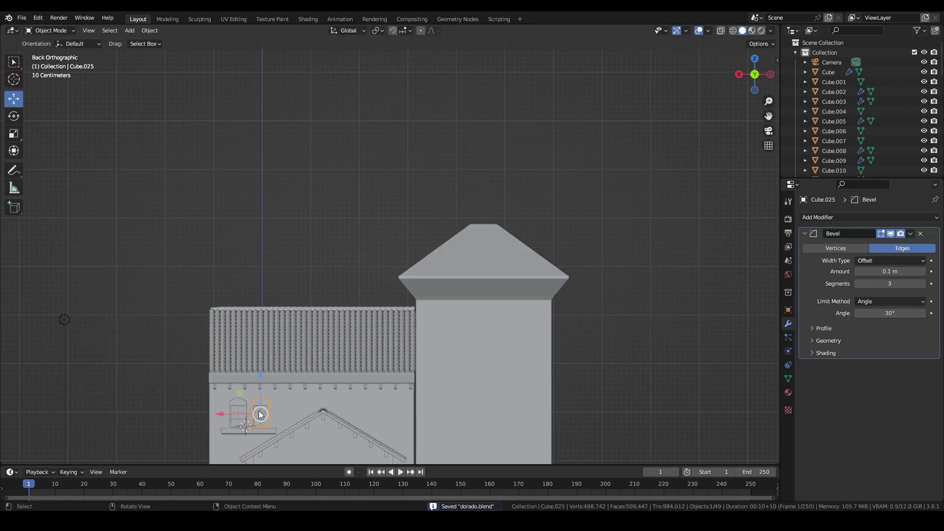
{"action": "middle_click_drag", "start_coordinate": [259, 432], "coordinate": [299, 352]}
Duplicate the clay tile strip and move the copy up onto the tower roof.
{"action": "left_click", "coordinate": [771, 63]}
{"action": "key", "text": "shift+d"}
{"action": "key", "text": "KP_3"}
{"action": "key", "text": "KP_Decimal"}
{"action": "key", "text": "g"}
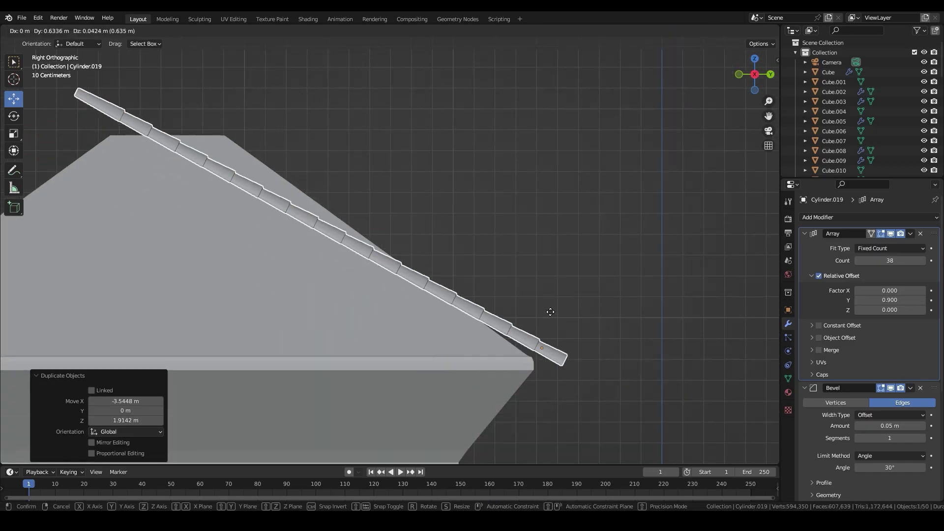
{"action": "key", "text": "alt+z"}
Slide the tower tile slope along X and set its Array count to 31 rows.
{"action": "scroll", "coordinate": [485, 312], "scroll_direction": "up", "scroll_amount": 3}
{"action": "middle_click_drag", "start_coordinate": [486, 312], "coordinate": [453, 391]}
{"action": "key", "text": "ctrl+KP_1"}
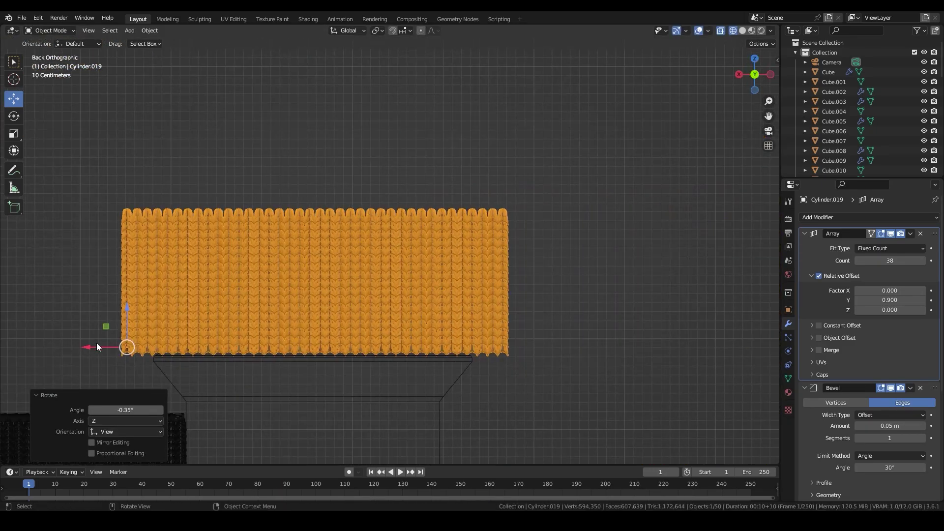
{"action": "key", "text": "g"}
{"action": "key", "text": "x"}
{"action": "left_click", "coordinate": [128, 349]}
{"action": "scroll", "coordinate": [857, 260], "scroll_direction": "down", "scroll_amount": 7, "text": "ctrl"}
Duplicate the tile slope and mirror it across Y for the opposite roof face.
{"action": "key", "text": "KP_7"}
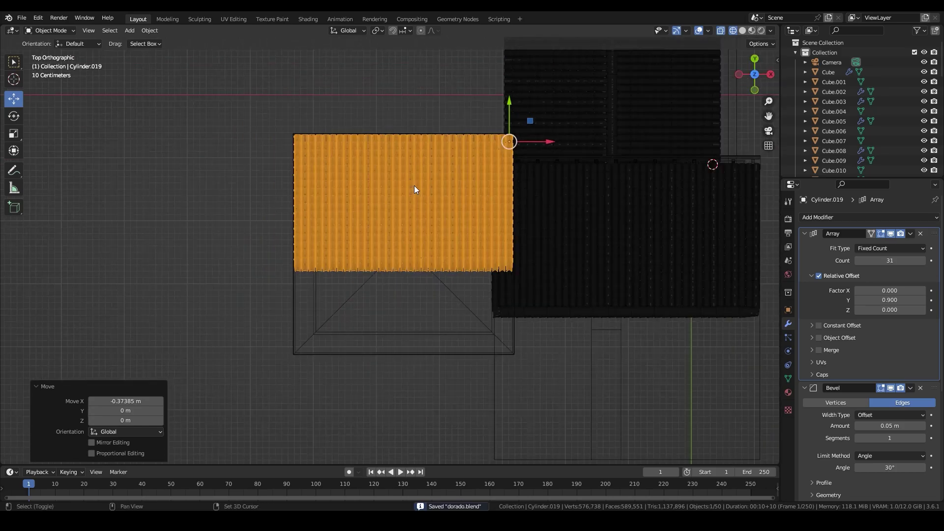
{"action": "key", "text": "shift+d"}
{"action": "key", "text": "ctrl+m"}
{"action": "key", "text": "y"}
{"action": "key", "text": "Return"}
Adjust the hip tile row's angle from the side view and save the blend file.
{"action": "key", "text": "ctrl+z"}
{"action": "key", "text": "ctrl+z"}
{"action": "key", "text": "KP_3"}
{"action": "key", "text": "KP_Decimal"}
{"action": "key", "text": "alt+z"}
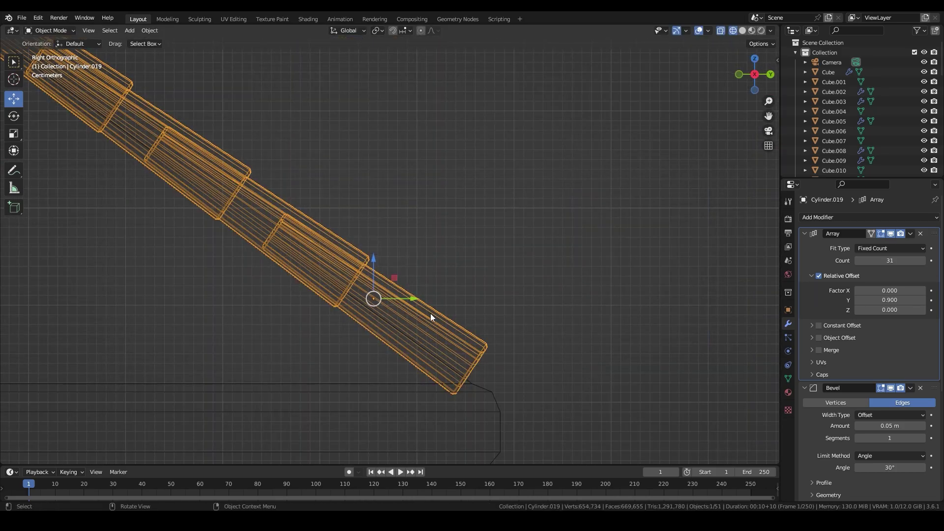
{"action": "scroll", "coordinate": [429, 314], "scroll_direction": "up", "scroll_amount": 2}
{"action": "scroll", "coordinate": [424, 282], "scroll_direction": "down", "scroll_amount": 2}
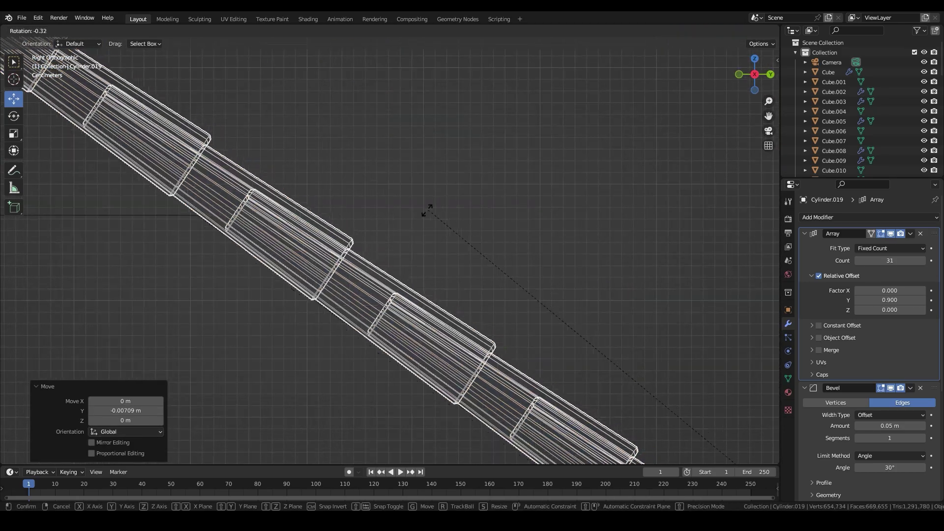
{"action": "key", "text": "ctrl+shift+z"}
{"action": "key", "text": "ctrl+shift+z"}
{"action": "scroll", "coordinate": [524, 185], "scroll_direction": "up", "scroll_amount": 2}
{"action": "key", "text": "ctrl+shift+z"}
{"action": "scroll", "coordinate": [500, 227], "scroll_direction": "down", "scroll_amount": 3}
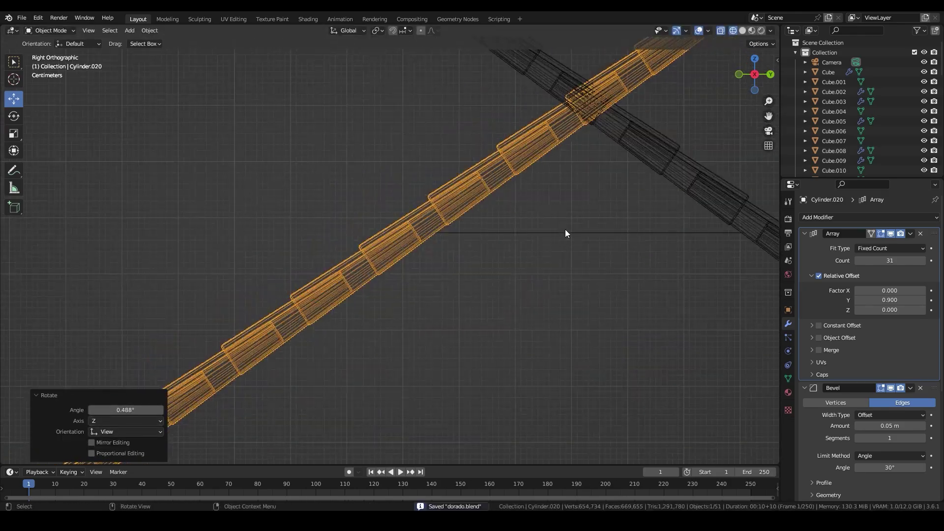
{"action": "key", "text": "ctrl+s"}
Duplicate both tile slopes, rotated 90° about Z, for the remaining two faces.
{"action": "left_click", "coordinate": [756, 61]}
{"action": "key", "text": "shift+d"}
{"action": "left_click", "coordinate": [381, 213]}
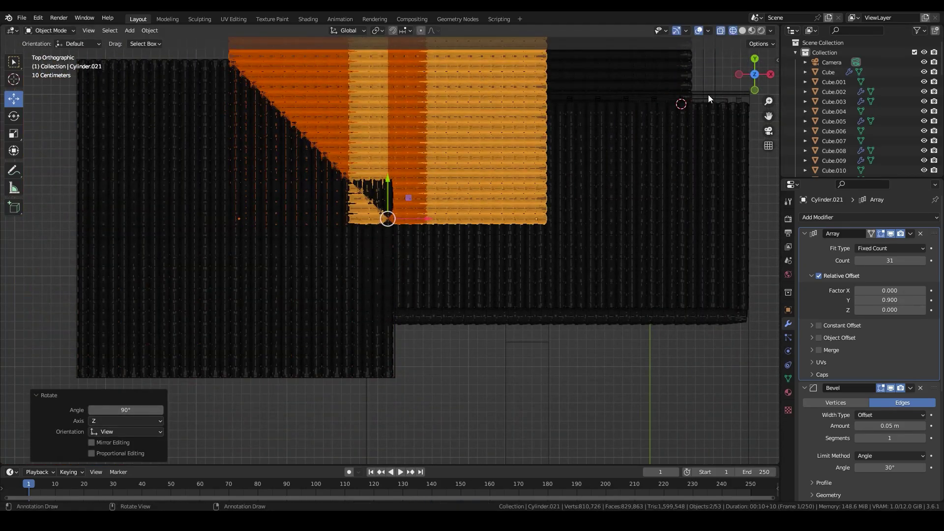
{"action": "left_click", "coordinate": [755, 90]}
{"action": "scroll", "coordinate": [287, 273], "scroll_direction": "up", "scroll_amount": 3}
{"action": "scroll", "coordinate": [450, 281], "scroll_direction": "down", "scroll_amount": 3}
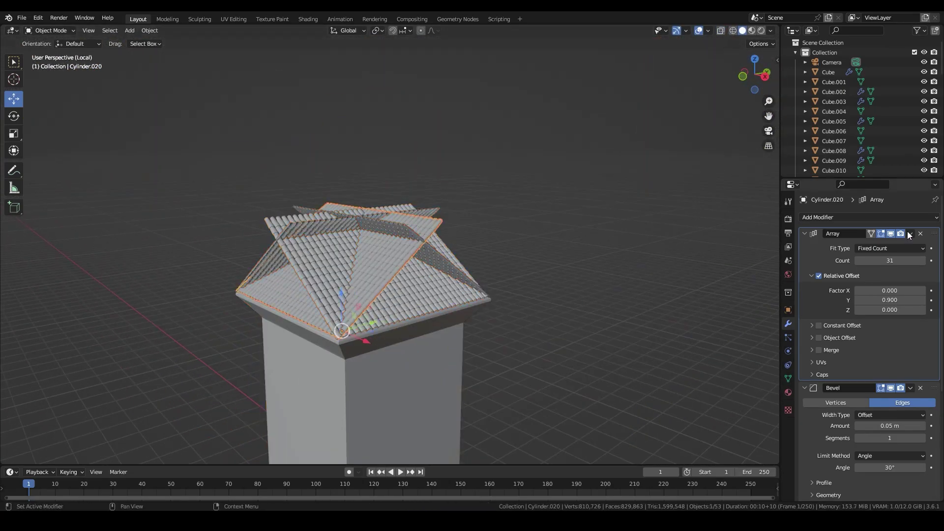
Apply the Array modifiers on the tower's tile slopes.
{"action": "left_click", "coordinate": [895, 380]}
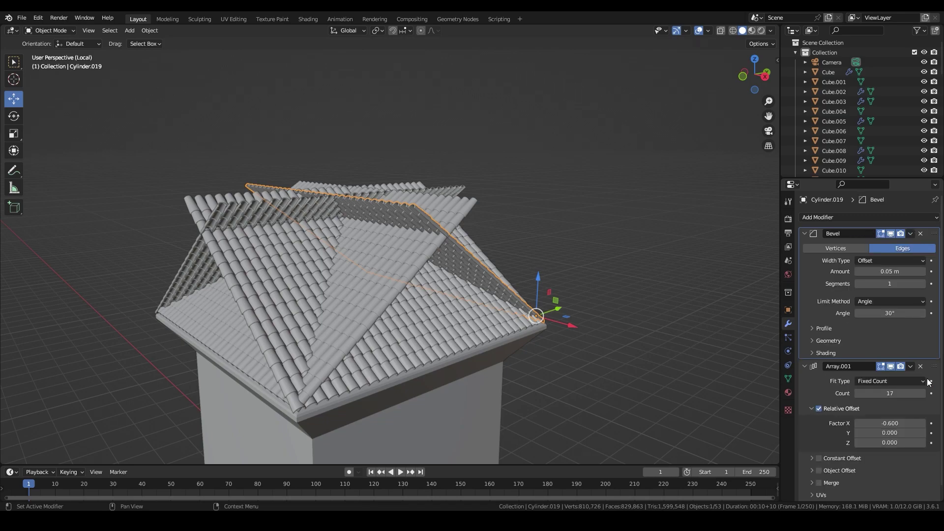
{"action": "left_click", "coordinate": [911, 366]}
{"action": "left_click", "coordinate": [880, 380]}
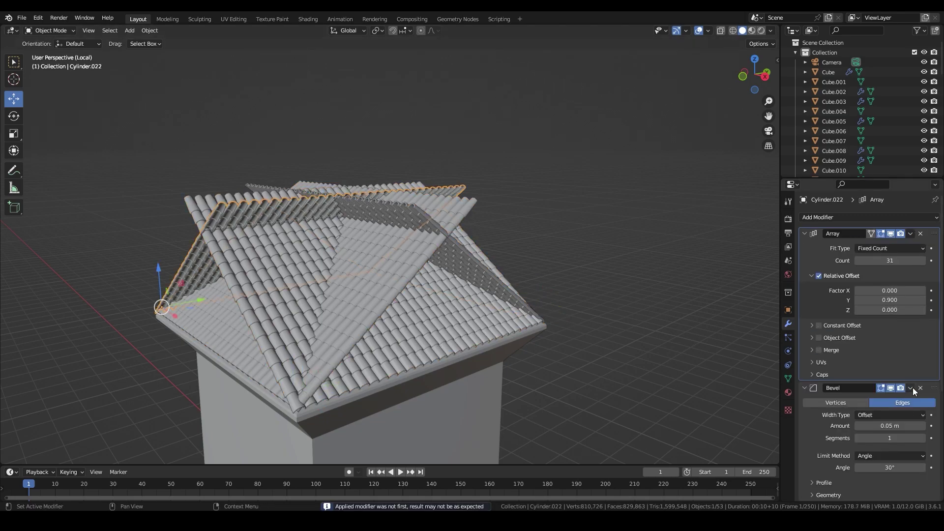
{"action": "key", "text": "ctrl+a"}
{"action": "left_click", "coordinate": [456, 320]}
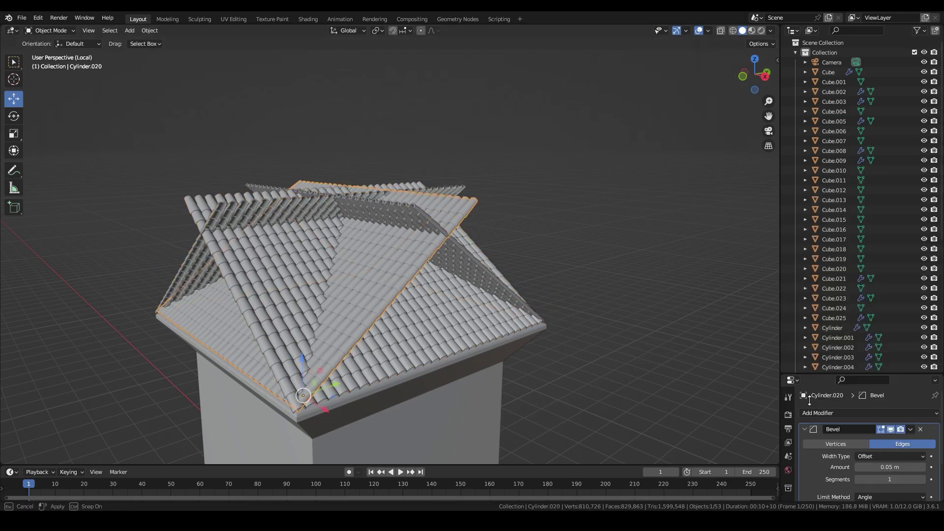
Bisect the front tile strip along the left roof slope with Clear Outer.
{"action": "key", "text": "Tab"}
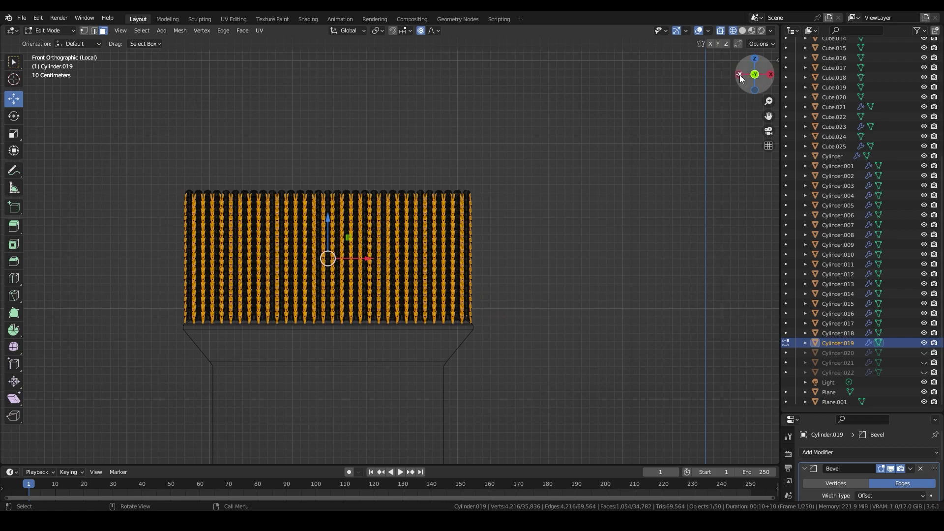
{"action": "scroll", "coordinate": [435, 240], "scroll_direction": "up", "scroll_amount": 5}
{"action": "key", "text": "KP_3"}
{"action": "key", "text": "KP_1"}
{"action": "scroll", "coordinate": [454, 253], "scroll_direction": "down", "scroll_amount": 5}
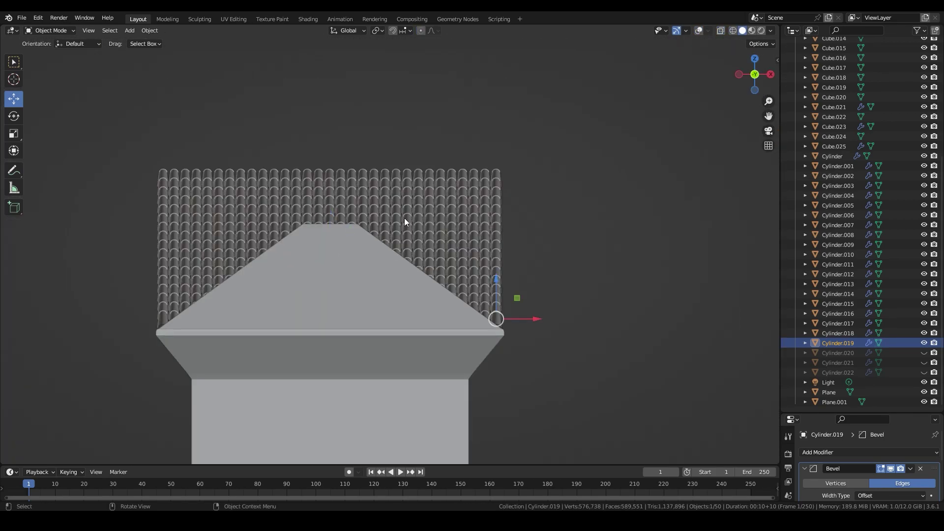
{"action": "key", "text": "a"}
{"action": "left_click_drag", "start_coordinate": [19, 303], "coordinate": [46, 296]}
{"action": "scroll", "coordinate": [203, 310], "scroll_direction": "up", "scroll_amount": 2}
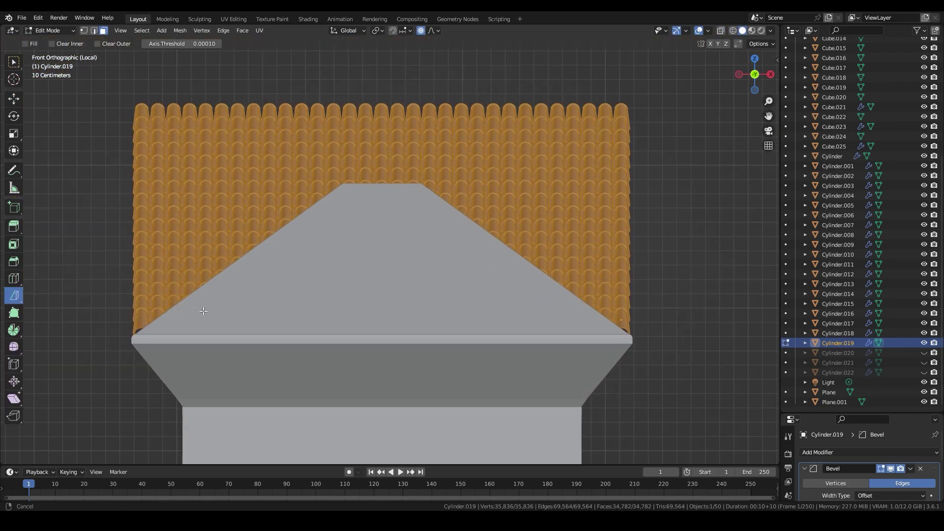
{"action": "left_click_drag", "start_coordinate": [239, 250], "coordinate": [345, 183]}
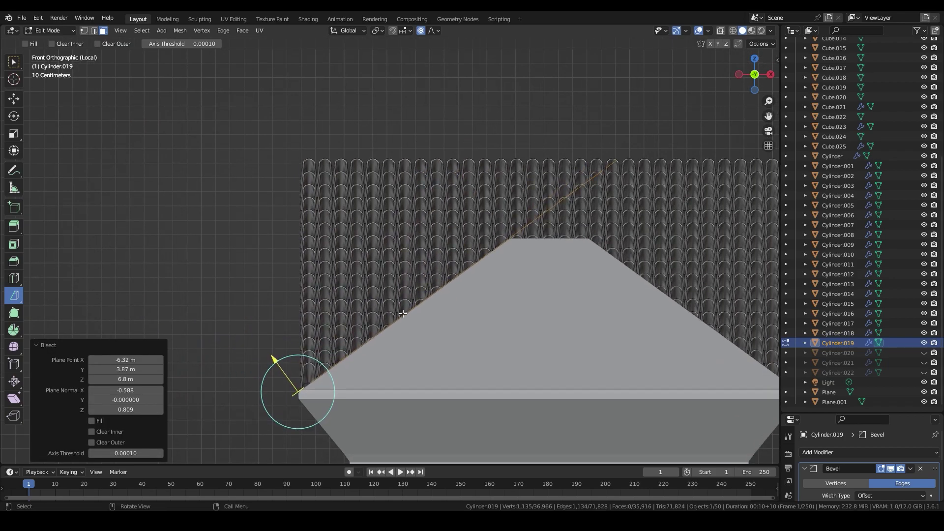
{"action": "left_click", "coordinate": [91, 442]}
Bisect the front strip along the right slope, clear outer tiles, and save.
{"action": "key", "text": "a"}
{"action": "left_click_drag", "start_coordinate": [580, 334], "coordinate": [393, 207]}
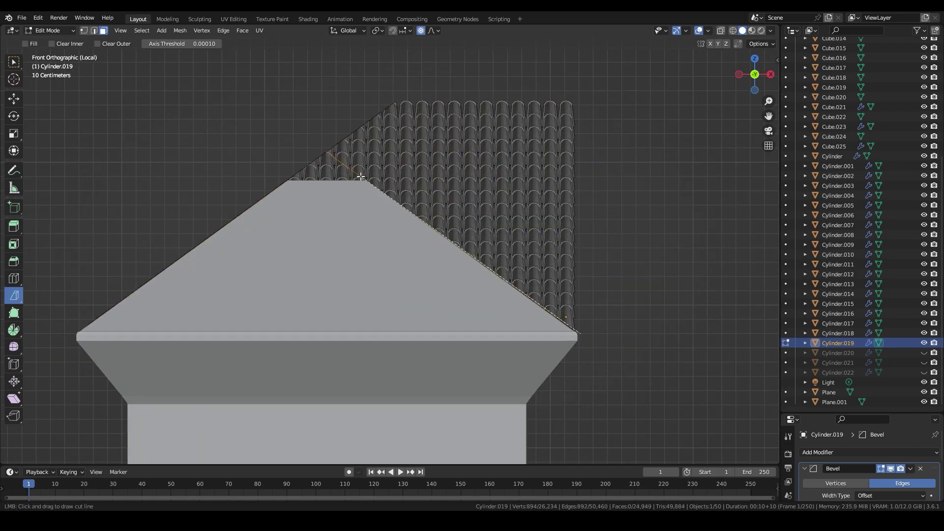
{"action": "left_click", "coordinate": [97, 444]}
{"action": "scroll", "coordinate": [480, 237], "scroll_direction": "up", "scroll_amount": 2}
{"action": "scroll", "coordinate": [480, 238], "scroll_direction": "up", "scroll_amount": 2}
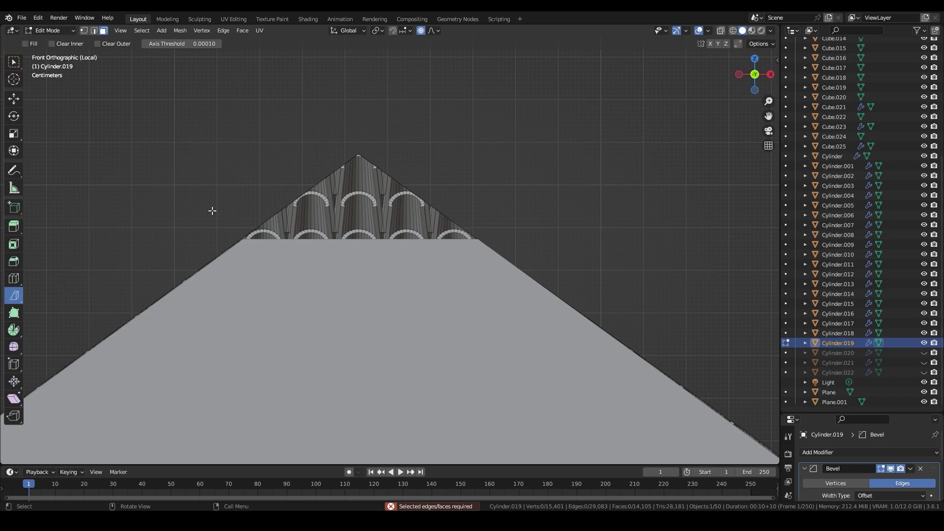
{"action": "left_click", "coordinate": [173, 236]}
{"action": "scroll", "coordinate": [480, 242], "scroll_direction": "down", "scroll_amount": 3}
{"action": "middle_click_drag", "start_coordinate": [481, 243], "coordinate": [589, 230]}
{"action": "key", "text": "Tab"}
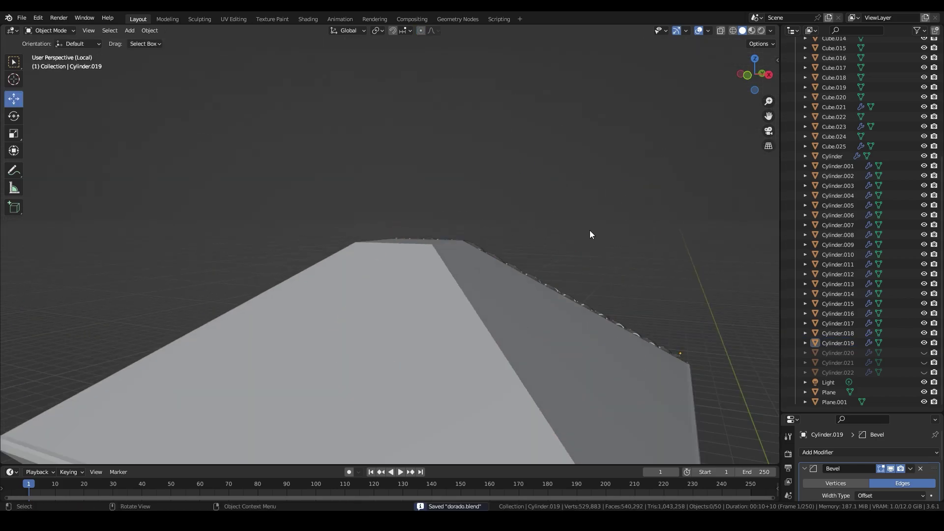
{"action": "key", "text": "ctrl+s"}
Bisect the back tile strip along both roof slopes, clearing the outer tiles.
{"action": "key", "text": "ctrl+KP_1"}
{"action": "key", "text": "Tab"}
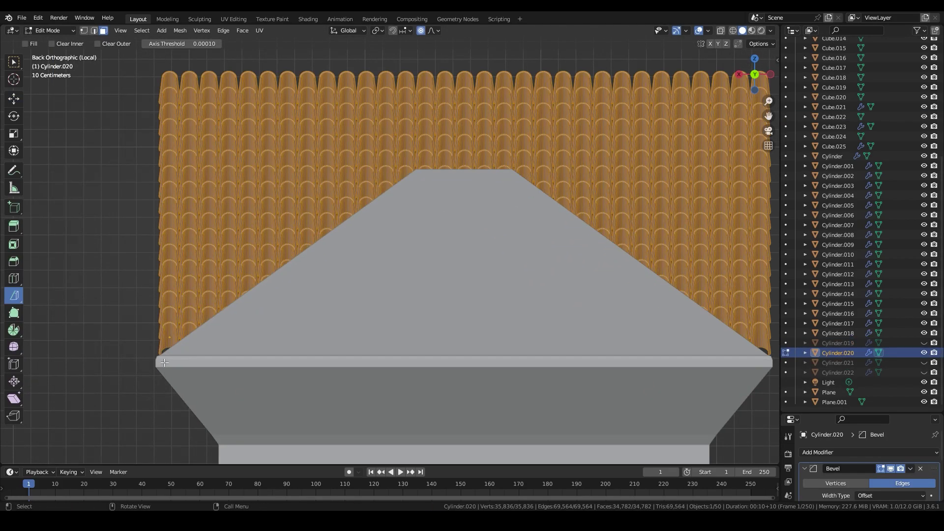
{"action": "left_click_drag", "start_coordinate": [155, 358], "coordinate": [406, 173]}
{"action": "left_click", "coordinate": [91, 443]}
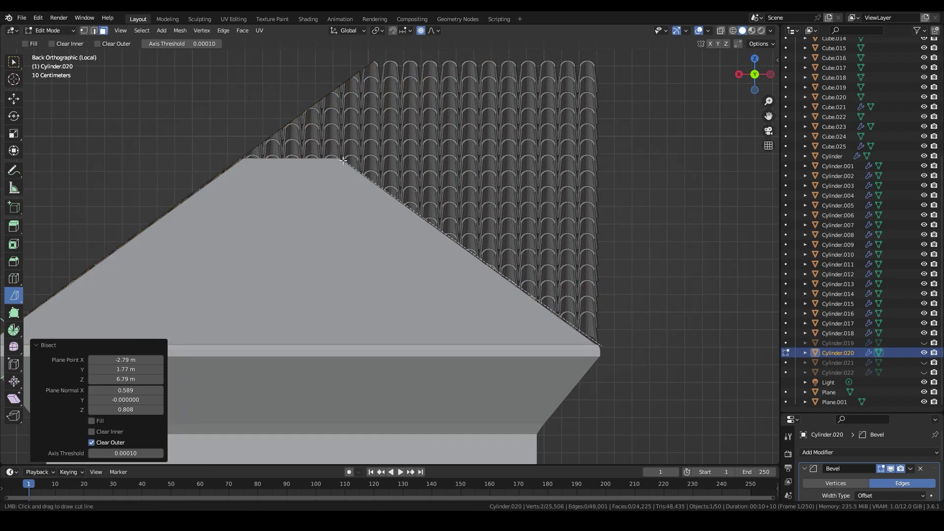
{"action": "left_click_drag", "start_coordinate": [344, 160], "coordinate": [600, 344]}
{"action": "left_click_drag", "start_coordinate": [324, 147], "coordinate": [600, 347]}
{"action": "left_click", "coordinate": [92, 432]}
{"action": "scroll", "coordinate": [465, 265], "scroll_direction": "up", "scroll_amount": 3}
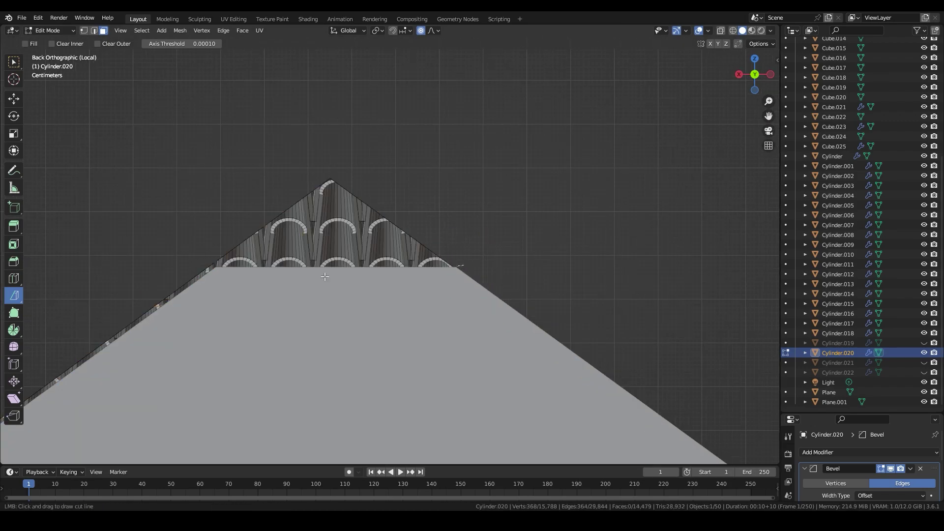
Bisect the left tile strip along the roof slope, redoing one misplaced cut.
{"action": "key", "text": "Tab"}
{"action": "key", "text": "ctrl+KP_3"}
{"action": "left_click", "coordinate": [425, 262]}
{"action": "key", "text": "Tab"}
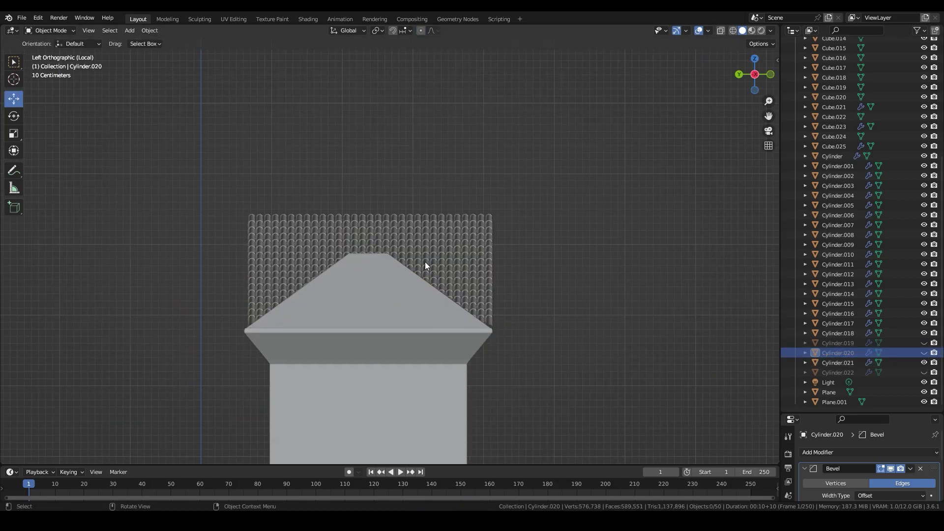
{"action": "key", "text": "a"}
{"action": "scroll", "coordinate": [153, 394], "scroll_direction": "up", "scroll_amount": 3}
{"action": "left_click_drag", "start_coordinate": [128, 344], "coordinate": [462, 103]}
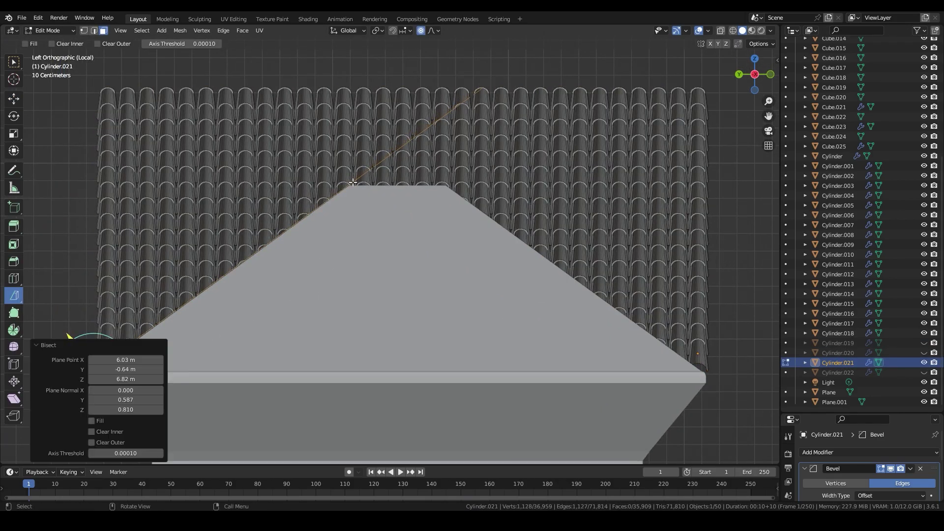
{"action": "left_click", "coordinate": [92, 442]}
{"action": "key", "text": "ctrl+z"}
{"action": "key", "text": "ctrl+z"}
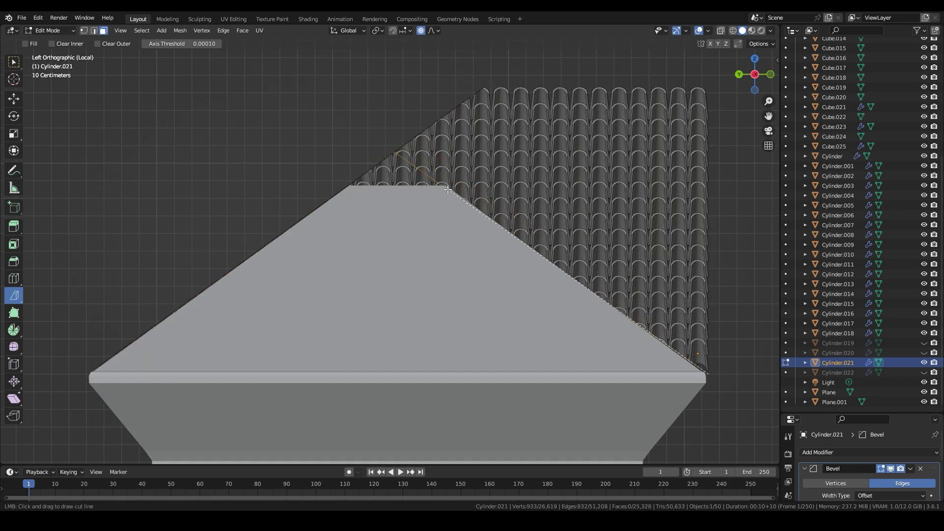
{"action": "left_click", "coordinate": [106, 441]}
{"action": "scroll", "coordinate": [494, 205], "scroll_direction": "up", "scroll_amount": 3}
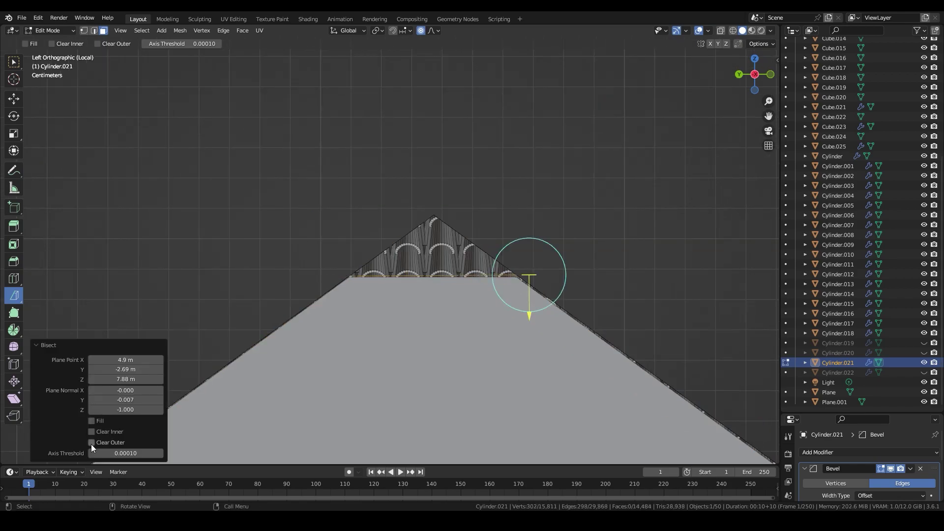
Bisect the right tile strip along both slopes, then show all building objects again.
{"action": "key", "text": "Tab"}
{"action": "key", "text": "ctrl+KP_3"}
{"action": "key", "text": "Tab"}
{"action": "key", "text": "alt+a"}
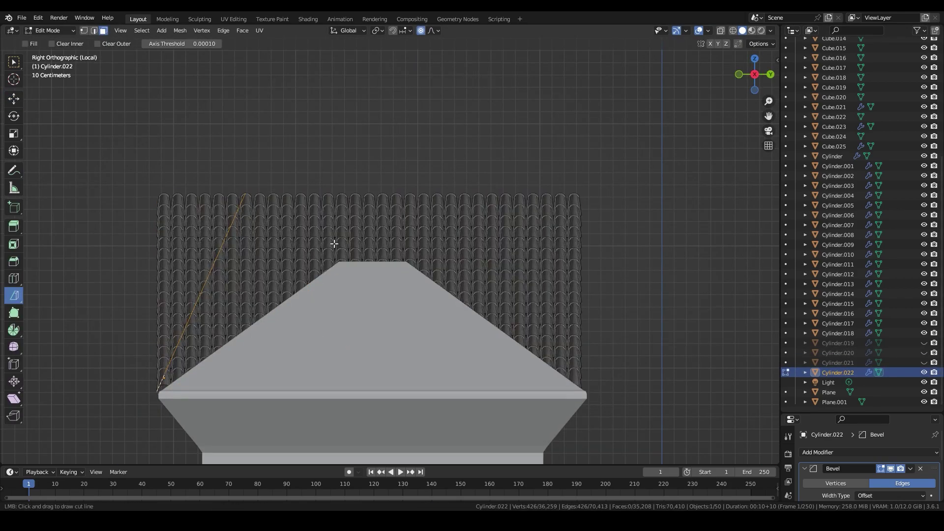
{"action": "key", "text": "ctrl+z"}
{"action": "left_click_drag", "start_coordinate": [591, 393], "coordinate": [418, 267]}
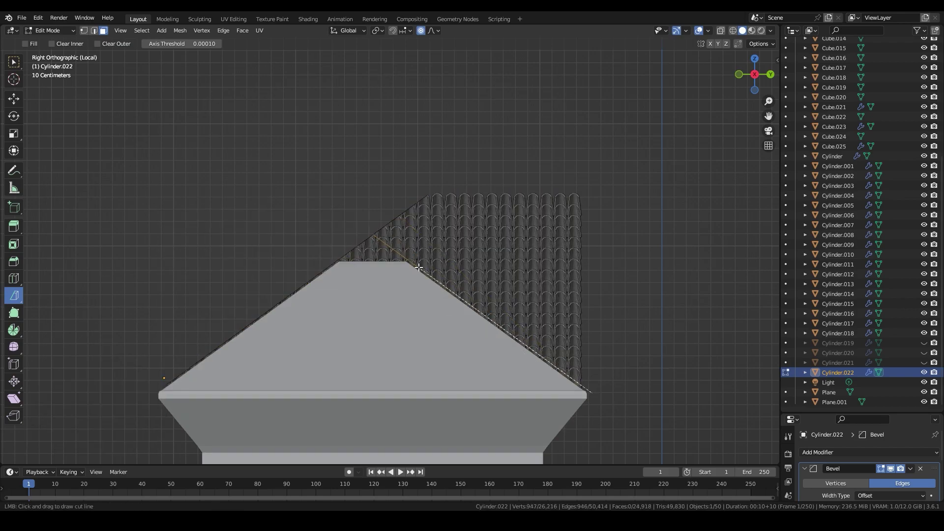
{"action": "left_click", "coordinate": [92, 430]}
{"action": "scroll", "coordinate": [390, 250], "scroll_direction": "up", "scroll_amount": 6}
{"action": "left_click_drag", "start_coordinate": [485, 292], "coordinate": [207, 299]}
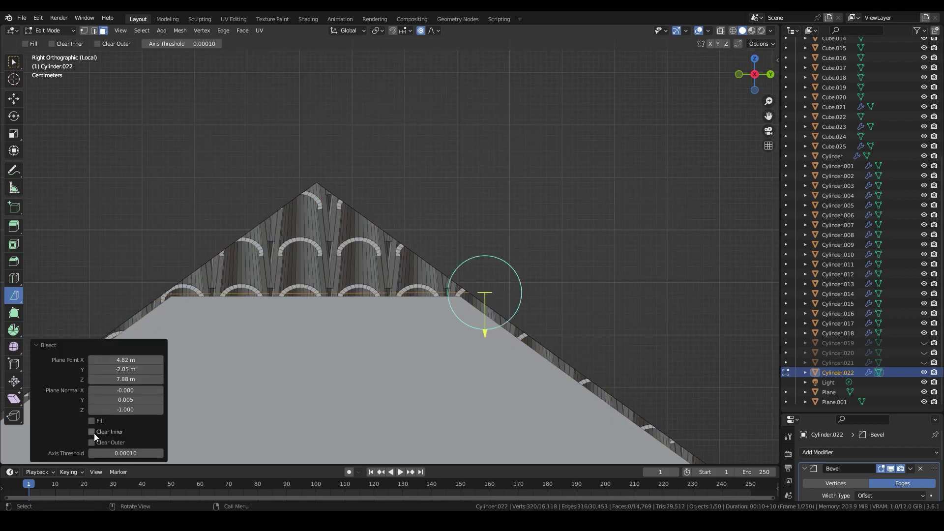
{"action": "left_click", "coordinate": [93, 432]}
{"action": "key", "text": "Tab"}
{"action": "key", "text": "KP_Divide"}
{"action": "middle_click_drag", "start_coordinate": [452, 270], "coordinate": [458, 276]}
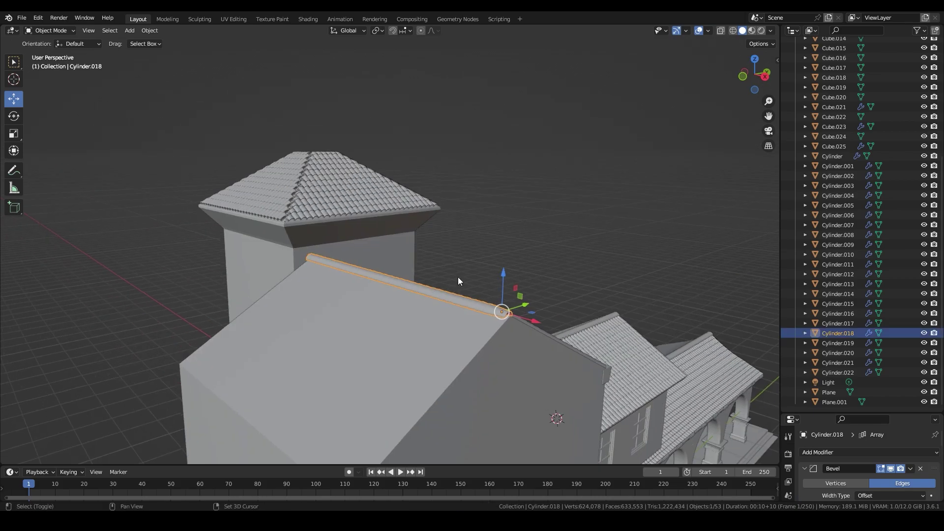
Duplicate the ridge tile row and rotate it in top and front views.
{"action": "key", "text": "KP_7"}
{"action": "key", "text": "shift+d"}
{"action": "left_click", "coordinate": [338, 259]}
{"action": "scroll", "coordinate": [337, 259], "scroll_direction": "up", "scroll_amount": 5}
{"action": "key", "text": "r"}
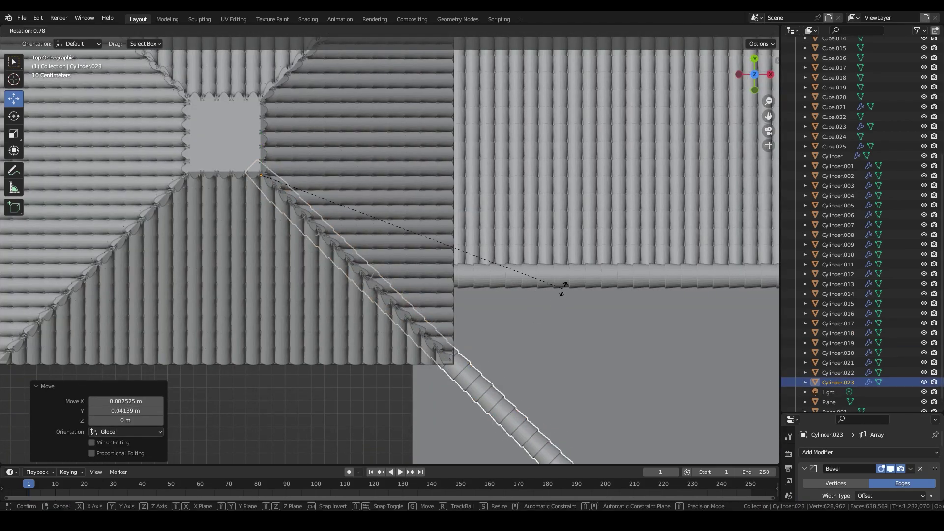
{"action": "left_click", "coordinate": [564, 289]}
{"action": "key", "text": "KP_1"}
{"action": "left_click", "coordinate": [436, 187]}
{"action": "middle_click_drag", "start_coordinate": [436, 188], "coordinate": [726, 57]}
Turn the ridge copy to align with the hip and lower it onto the roof.
{"action": "key", "text": "KP_7"}
{"action": "key", "text": "r"}
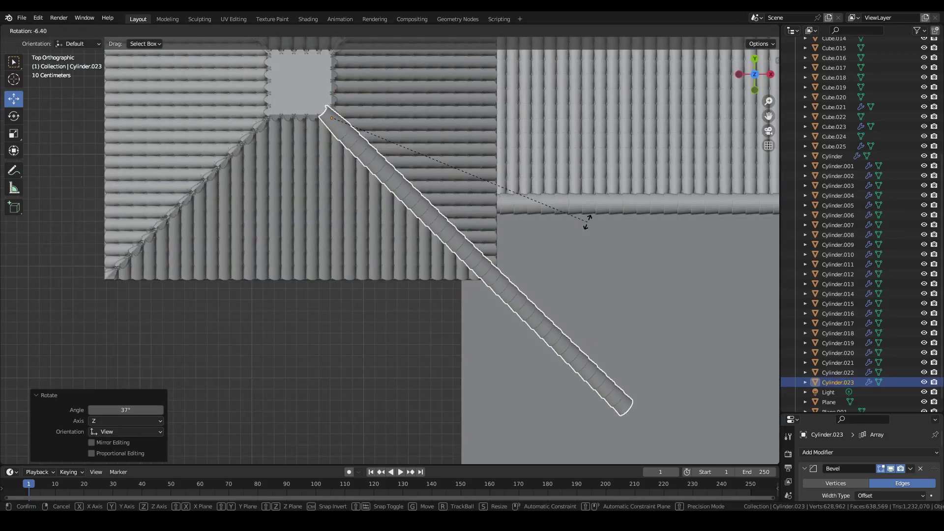
{"action": "left_click", "coordinate": [584, 232]}
{"action": "middle_click_drag", "start_coordinate": [583, 247], "coordinate": [451, 268]}
{"action": "left_click_drag", "start_coordinate": [860, 415], "coordinate": [861, 278]}
{"action": "left_click", "coordinate": [788, 411]}
{"action": "scroll", "coordinate": [520, 334], "scroll_direction": "up", "scroll_amount": 3}
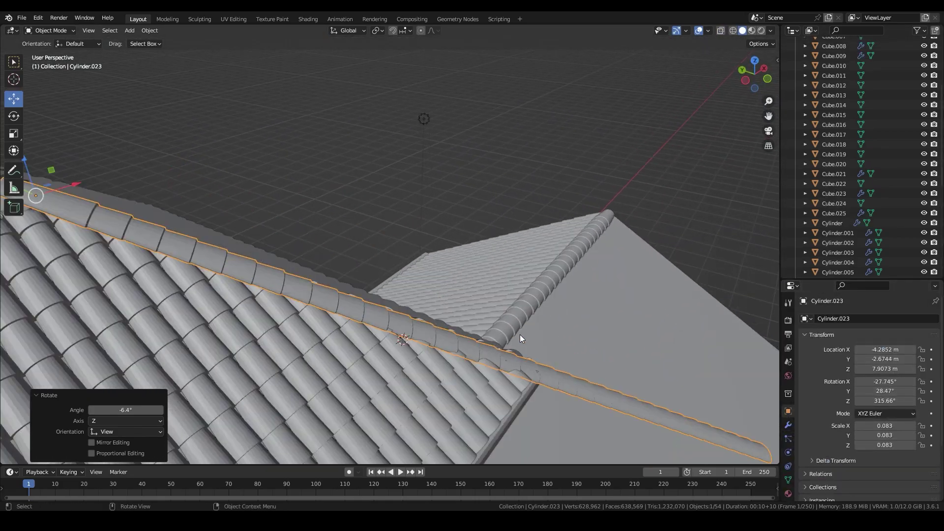
{"action": "scroll", "coordinate": [520, 335], "scroll_direction": "up", "scroll_amount": 2}
{"action": "left_click_drag", "start_coordinate": [107, 186], "coordinate": [386, 266]}
{"action": "middle_click_drag", "start_coordinate": [386, 267], "coordinate": [423, 100]}
{"action": "key", "text": "g"}
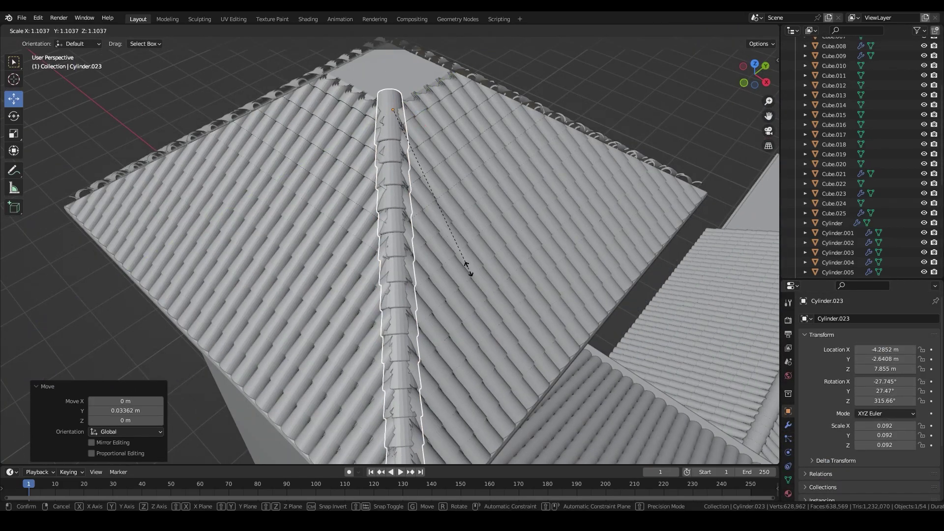
{"action": "left_click", "coordinate": [464, 261]}
{"action": "mouse_move", "coordinate": [464, 262]}
{"action": "middle_mouse_down"}
{"action": "mouse_move", "coordinate": [173, 123]}
{"action": "mouse_move", "coordinate": [105, 153]}
{"action": "mouse_move", "coordinate": [580, 247]}
{"action": "mouse_move", "coordinate": [352, 137]}
{"action": "mouse_move", "coordinate": [477, 339]}
{"action": "middle_mouse_up"}
Set the ridge tiles' Rotation X to 0 in the transform panel.
{"action": "left_click", "coordinate": [788, 425]}
{"action": "scroll", "coordinate": [477, 339], "scroll_direction": "up", "scroll_amount": 2}
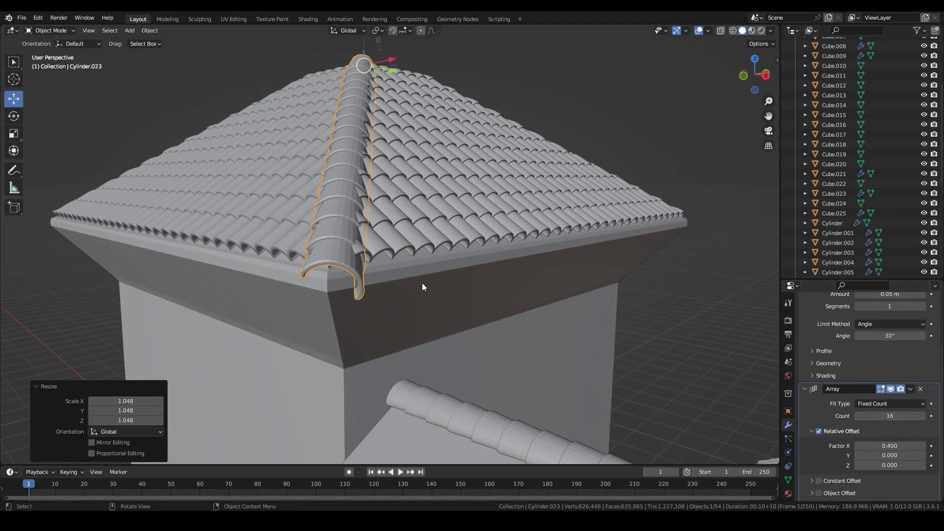
{"action": "left_click", "coordinate": [789, 411]}
{"action": "mouse_move", "coordinate": [422, 287]}
{"action": "middle_mouse_down"}
{"action": "mouse_move", "coordinate": [492, 255]}
{"action": "mouse_move", "coordinate": [318, 315]}
{"action": "mouse_move", "coordinate": [595, 163]}
{"action": "middle_mouse_up"}
{"action": "key", "text": "BackSpace"}
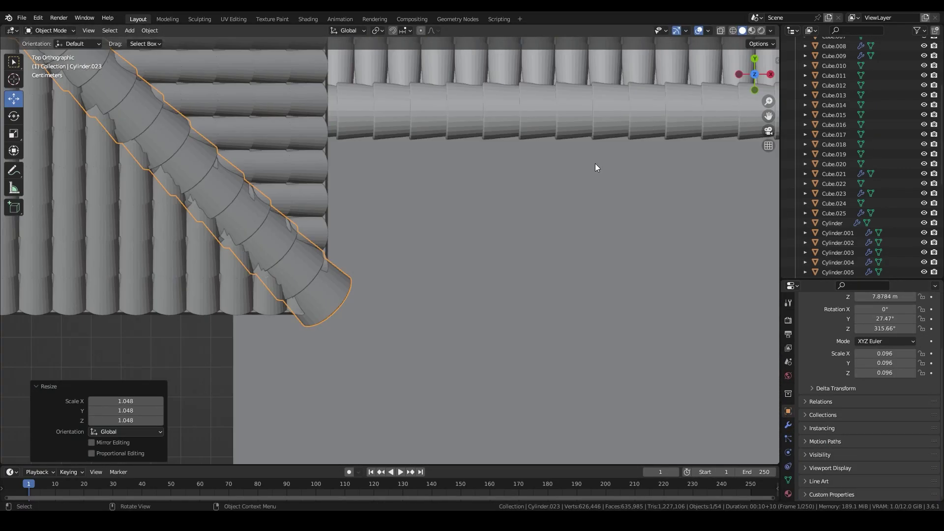
{"action": "key", "text": "r"}
{"action": "left_click", "coordinate": [595, 163]}
Slide the ridge tiles along the hip until they sit at the corner.
{"action": "scroll", "coordinate": [914, 354], "scroll_direction": "up", "scroll_amount": 3}
{"action": "mouse_move", "coordinate": [492, 246]}
{"action": "middle_mouse_down"}
{"action": "mouse_move", "coordinate": [501, 287]}
{"action": "mouse_move", "coordinate": [383, 374]}
{"action": "middle_mouse_up"}
{"action": "scroll", "coordinate": [500, 287], "scroll_direction": "down", "scroll_amount": 3}
{"action": "scroll", "coordinate": [500, 287], "scroll_direction": "up", "scroll_amount": 5}
{"action": "key", "text": "KP_3"}
{"action": "key", "text": "g"}
{"action": "left_click", "coordinate": [500, 288]}
{"action": "key", "text": "KP_7"}
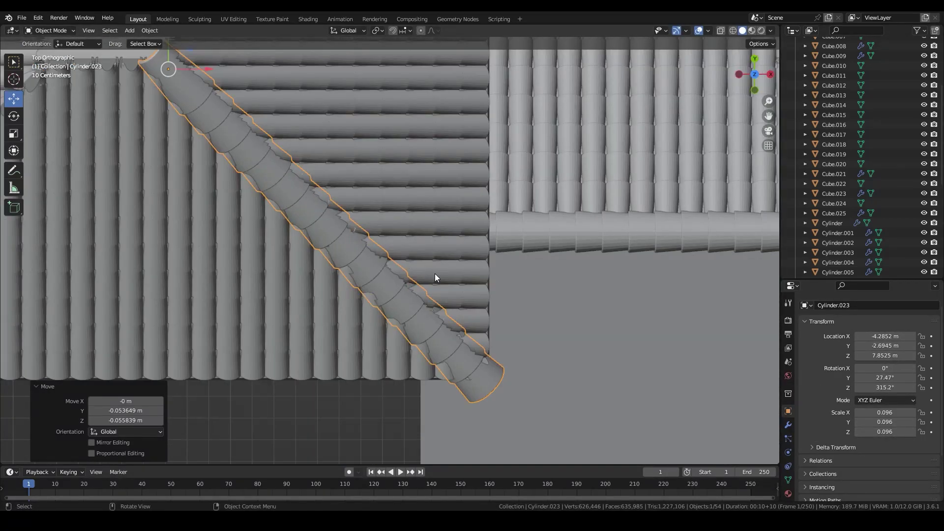
{"action": "left_click", "coordinate": [432, 281]}
{"action": "mouse_move", "coordinate": [431, 282]}
{"action": "middle_mouse_down"}
{"action": "mouse_move", "coordinate": [394, 245]}
{"action": "mouse_move", "coordinate": [370, 288]}
{"action": "middle_mouse_up"}
Return to top view and select the tower roof block with the ridge tiles.
{"action": "scroll", "coordinate": [370, 287], "scroll_direction": "down", "scroll_amount": 5}
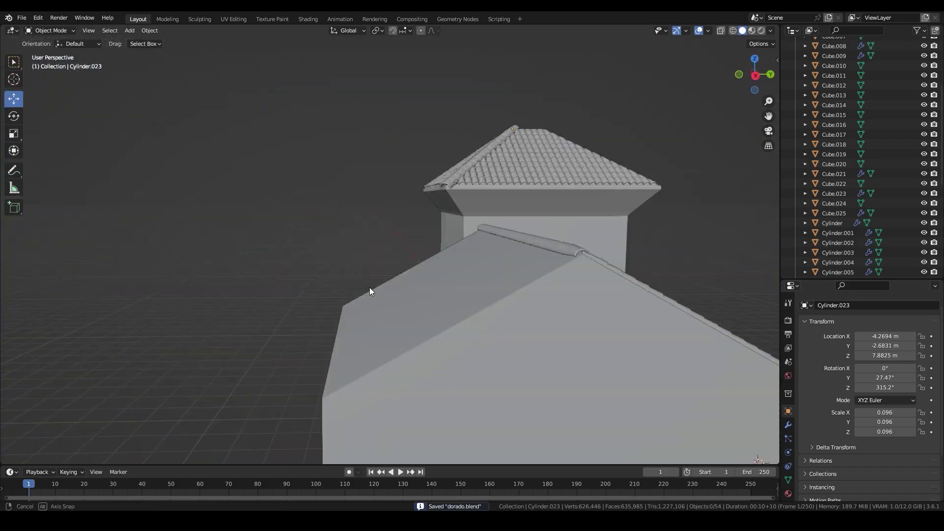
{"action": "scroll", "coordinate": [436, 350], "scroll_direction": "up", "scroll_amount": 3}
{"action": "middle_click_drag", "start_coordinate": [436, 351], "coordinate": [569, 175]}
{"action": "key", "text": "KP_7"}
{"action": "scroll", "coordinate": [424, 187], "scroll_direction": "down", "scroll_amount": 2}
{"action": "left_click", "coordinate": [347, 215], "text": "shift"}
{"action": "right_click", "coordinate": [347, 214]}
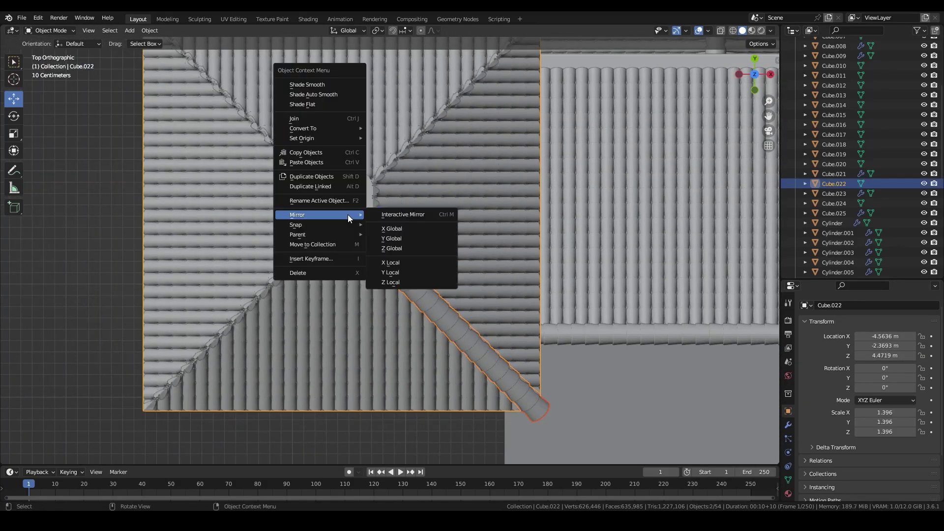
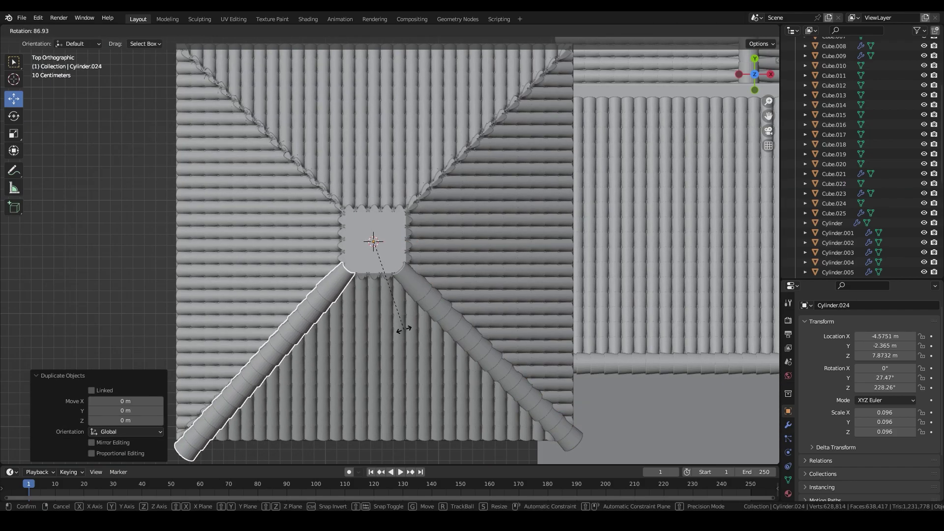
Duplicate the ridge cylinder and rotate each copy about Z onto the remaining hip-roof corners.
{"action": "scroll", "coordinate": [514, 210], "scroll_direction": "up", "scroll_amount": 4}
{"action": "left_click", "coordinate": [436, 313]}
{"action": "scroll", "coordinate": [421, 305], "scroll_direction": "down", "scroll_amount": 3}
{"action": "key", "text": "shift+d"}
{"action": "key", "text": "r"}
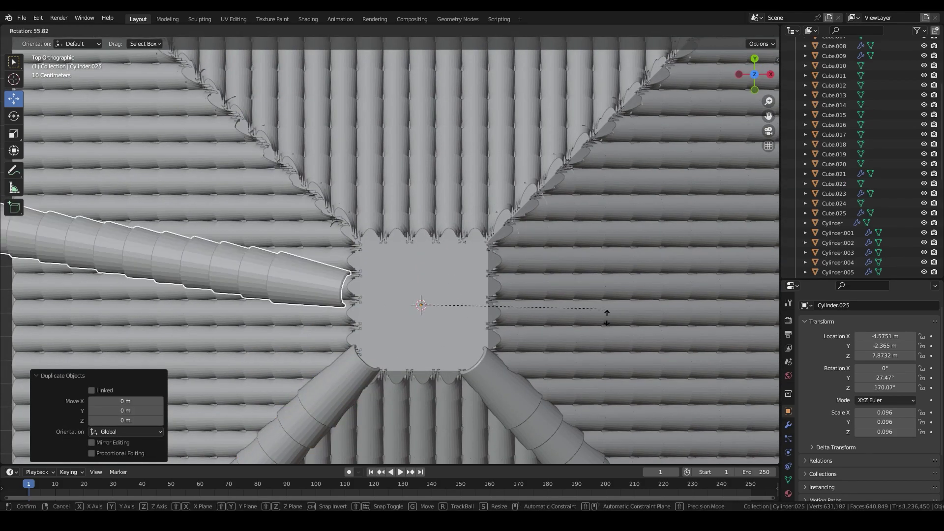
{"action": "scroll", "coordinate": [352, 111], "scroll_direction": "up", "scroll_amount": 3}
{"action": "left_click", "coordinate": [551, 162]}
{"action": "scroll", "coordinate": [559, 158], "scroll_direction": "down", "scroll_amount": 3}
{"action": "key", "text": "shift+d"}
{"action": "key", "text": "r"}
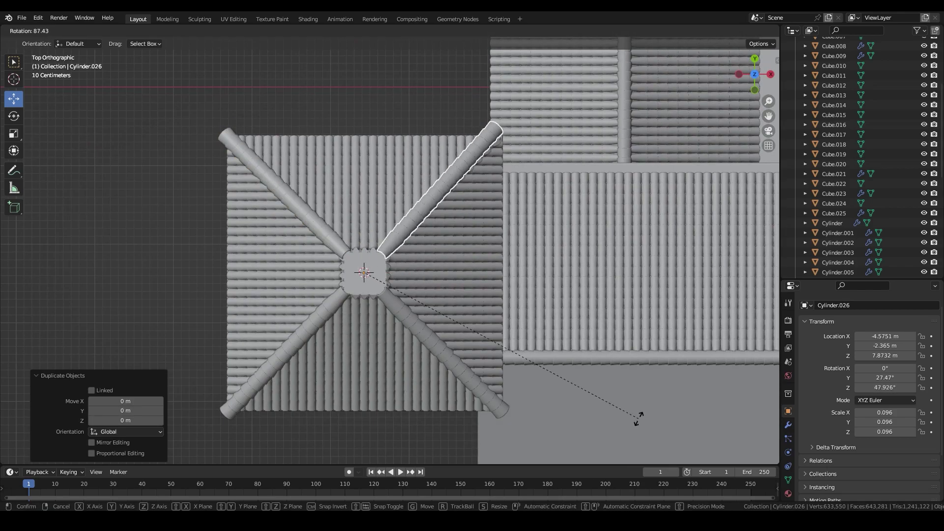
{"action": "scroll", "coordinate": [637, 418], "scroll_direction": "up", "scroll_amount": 3}
{"action": "left_click", "coordinate": [611, 236]}
{"action": "middle_click_drag", "start_coordinate": [611, 236], "coordinate": [545, 185]}
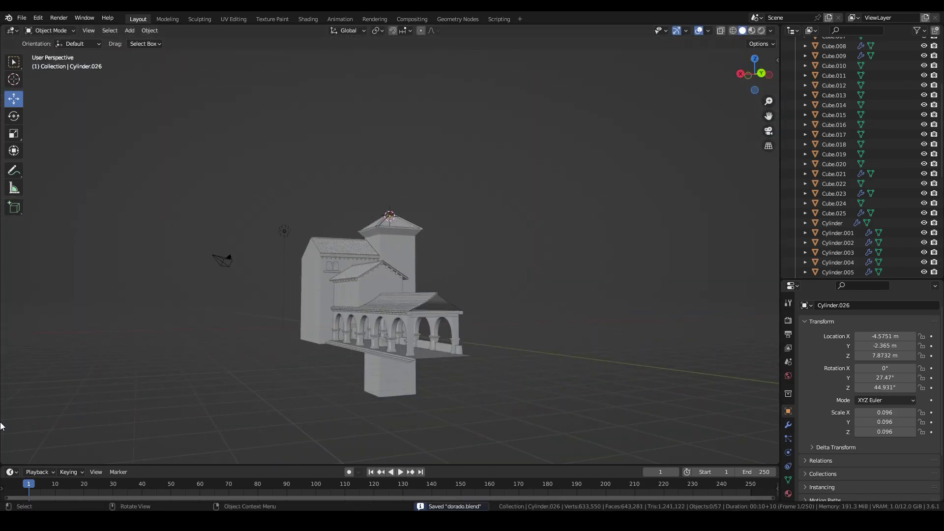
Duplicate the arched window in local view and snap the copy to the 3D cursor.
{"action": "key", "text": "KP_Divide"}
{"action": "key", "text": "KP_Divide"}
{"action": "key", "text": "shift+d"}
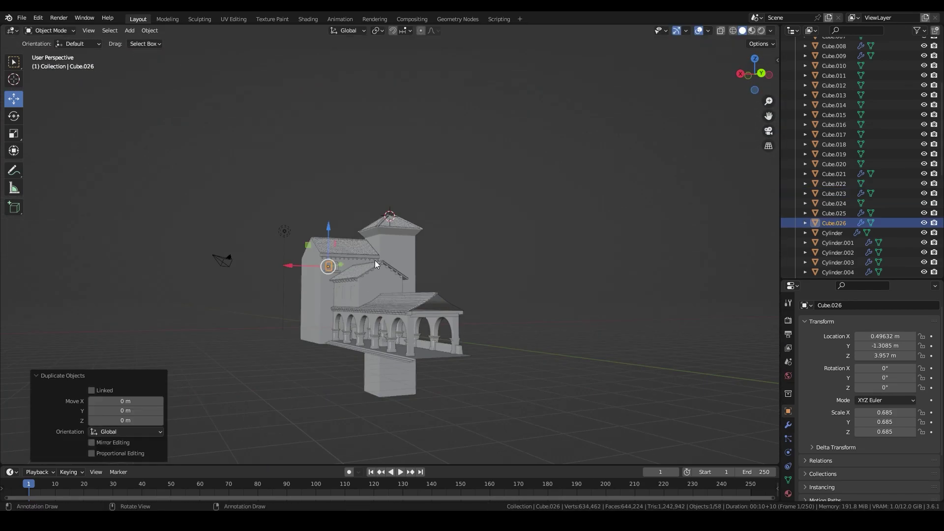
{"action": "right_click", "coordinate": [322, 352]}
{"action": "left_click", "coordinate": [443, 363]}
{"action": "scroll", "coordinate": [433, 286], "scroll_direction": "up", "scroll_amount": 3}
{"action": "key", "text": "ctrl+KP_1"}
{"action": "scroll", "coordinate": [540, 181], "scroll_direction": "up", "scroll_amount": 3}
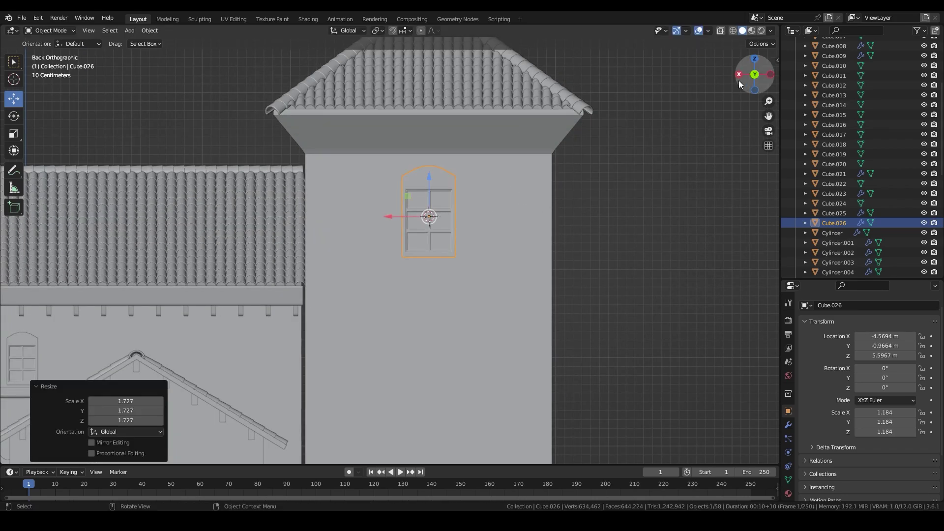
{"action": "left_click_drag", "start_coordinate": [739, 83], "coordinate": [371, 69]}
Set the window copy's origin to its geometry and slide it along Y onto the tower wall.
{"action": "key", "text": "Tab"}
{"action": "right_click", "coordinate": [427, 253]}
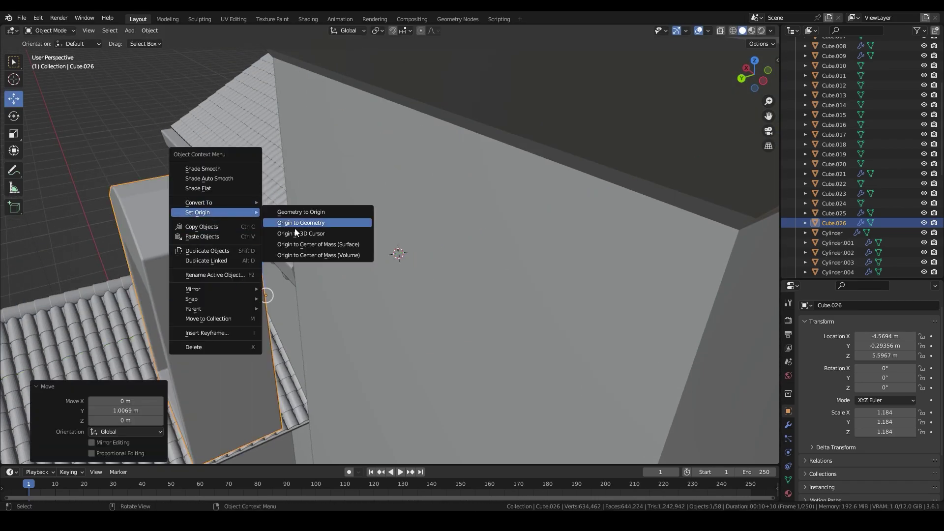
{"action": "left_click", "coordinate": [315, 220]}
{"action": "key", "text": "g"}
{"action": "key", "text": "y"}
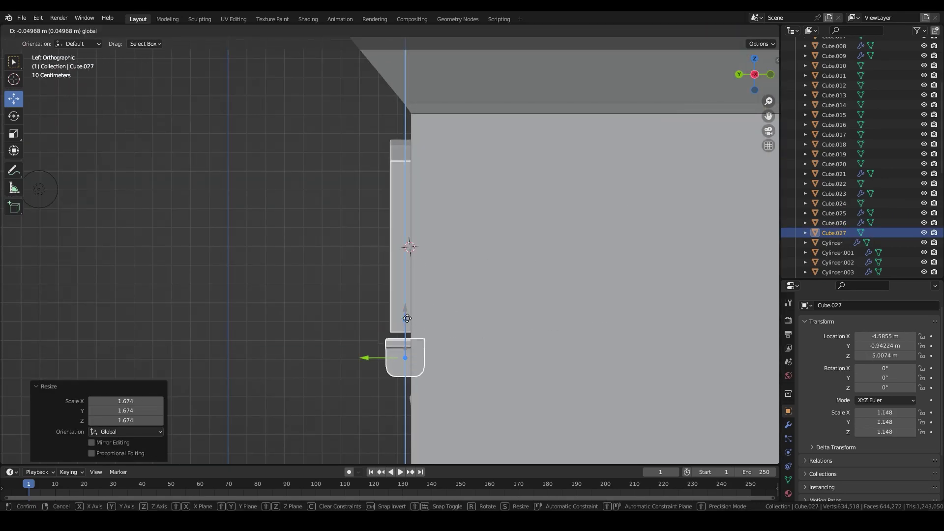
{"action": "left_click", "coordinate": [407, 316]}
{"action": "key", "text": "ctrl+KP_1"}
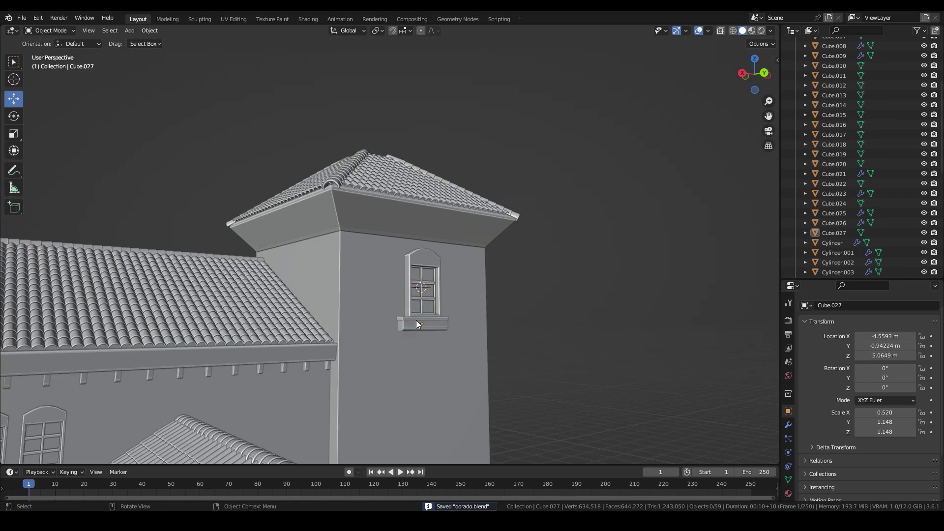
{"action": "left_click", "coordinate": [421, 316]}
{"action": "key", "text": "KP_Divide"}
Add a cylinder at the window and scale it into a thin horizontal rail.
{"action": "key", "text": "shift+a"}
{"action": "left_click", "coordinate": [555, 360]}
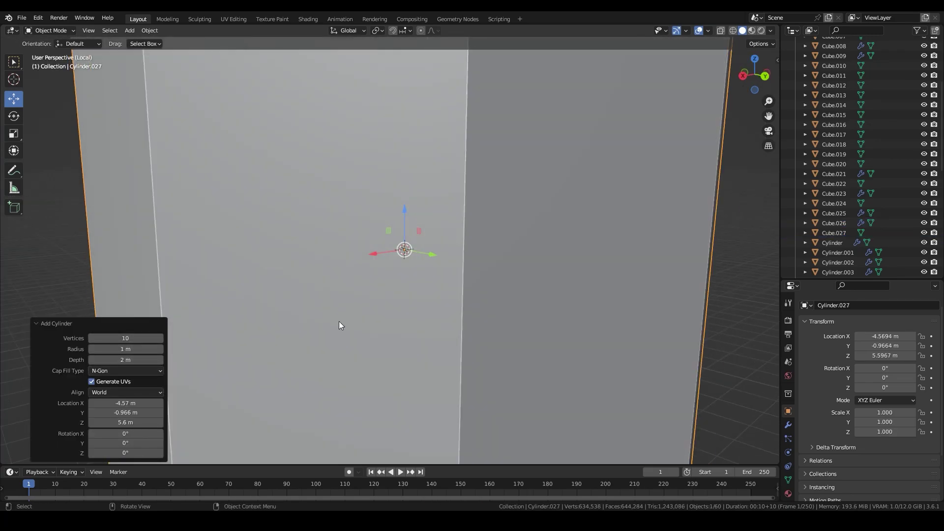
{"action": "scroll", "coordinate": [339, 324], "scroll_direction": "down", "scroll_amount": 5}
{"action": "middle_click_drag", "start_coordinate": [340, 324], "coordinate": [527, 211]}
{"action": "key", "text": "s"}
{"action": "left_click", "coordinate": [412, 223]}
{"action": "key", "text": "ctrl+KP_1"}
{"action": "scroll", "coordinate": [491, 276], "scroll_direction": "up", "scroll_amount": 4}
{"action": "key", "text": "s"}
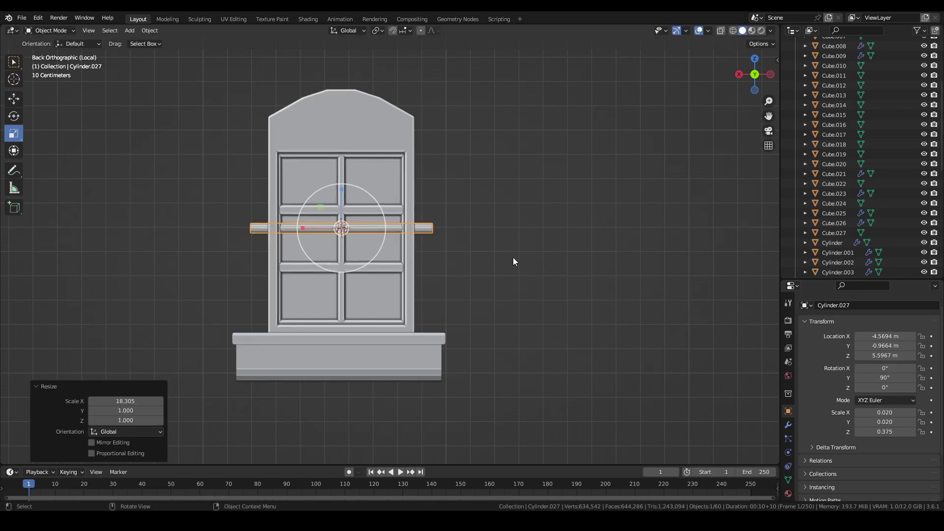
{"action": "left_click", "coordinate": [257, 225]}
Shear the rail's end into a bend from top view, undoing a stray extrusion.
{"action": "key", "text": "KP_7"}
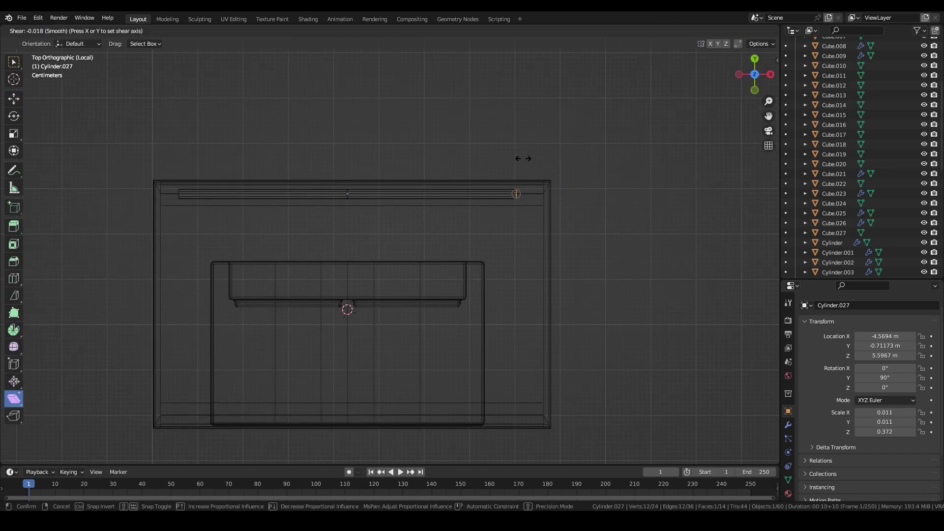
{"action": "left_click", "coordinate": [524, 159]}
{"action": "left_click", "coordinate": [133, 357]}
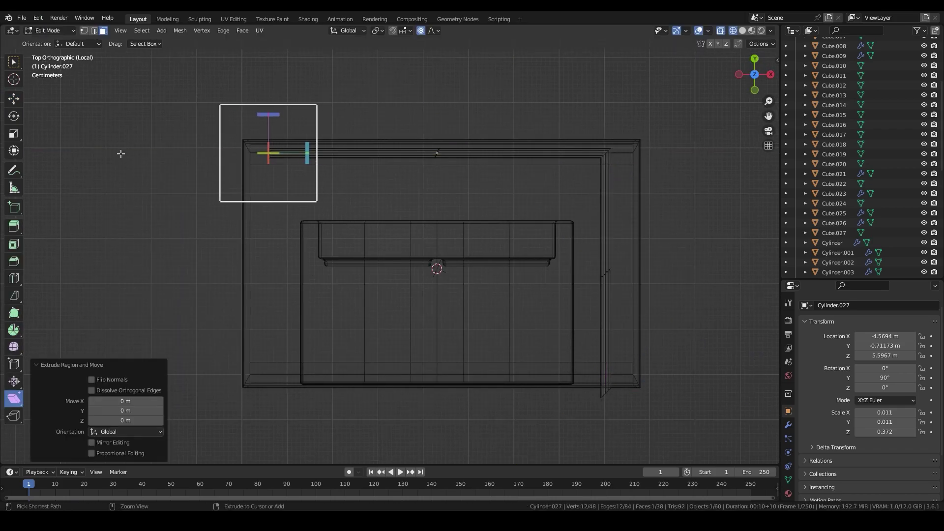
{"action": "key", "text": "ctrl+z"}
{"action": "key", "text": "Escape"}
{"action": "key", "text": "shift+z"}
{"action": "mouse_move", "coordinate": [408, 297]}
{"action": "middle_mouse_down"}
{"action": "mouse_move", "coordinate": [530, 317]}
{"action": "mouse_move", "coordinate": [256, 457]}
{"action": "middle_mouse_up"}
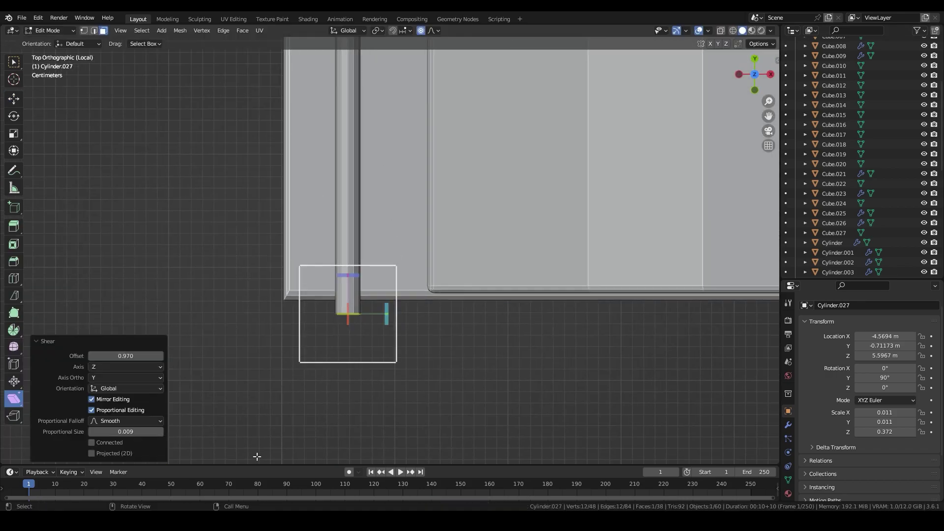
Separate the bent end into its own bar, set its origin, and place it under the rail.
{"action": "right_click", "coordinate": [274, 382]}
{"action": "left_click", "coordinate": [365, 381]}
{"action": "key", "text": "Tab"}
{"action": "right_click", "coordinate": [369, 297]}
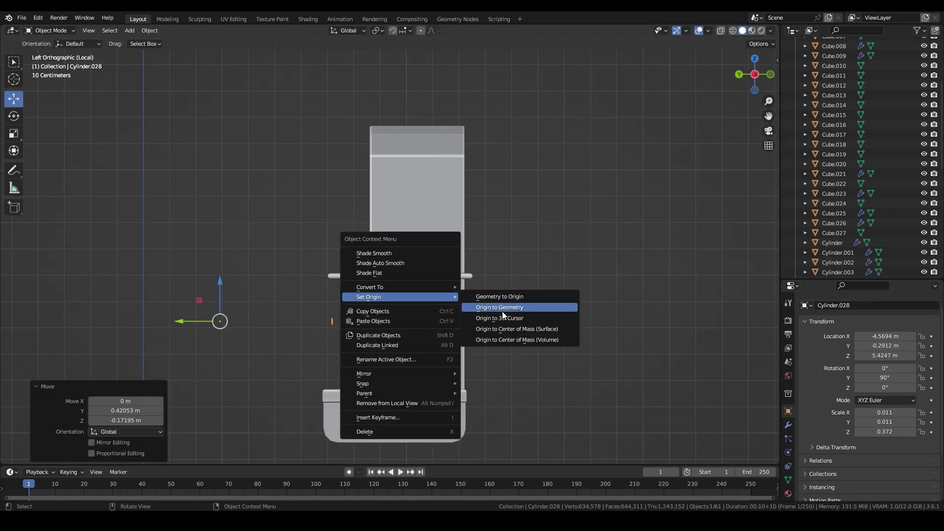
{"action": "left_click", "coordinate": [491, 315]}
{"action": "double_click", "coordinate": [117, 410]}
{"action": "key", "text": "ctrl+z"}
{"action": "key", "text": "shift+z"}
{"action": "scroll", "coordinate": [487, 305], "scroll_direction": "up", "scroll_amount": 3}
{"action": "scroll", "coordinate": [428, 236], "scroll_direction": "up", "scroll_amount": 3}
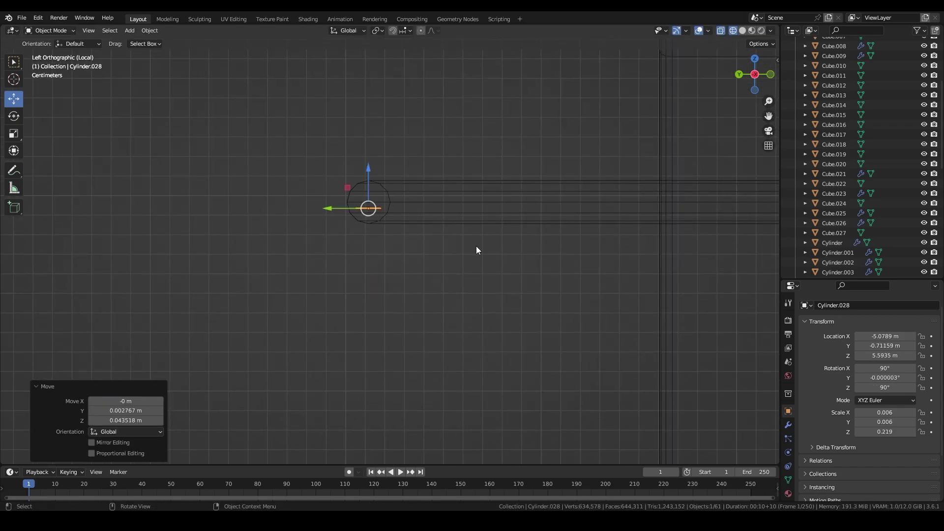
{"action": "scroll", "coordinate": [394, 220], "scroll_direction": "down", "scroll_amount": 6}
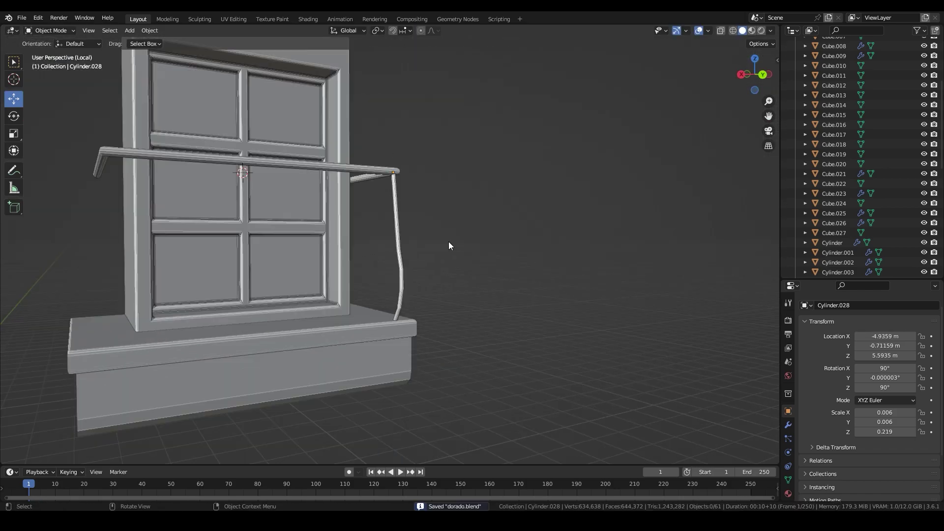
{"action": "left_click", "coordinate": [788, 425]}
{"action": "left_click", "coordinate": [870, 319]}
Try an Array modifier on the bar from the back view, then undo it.
{"action": "left_click", "coordinate": [761, 112]}
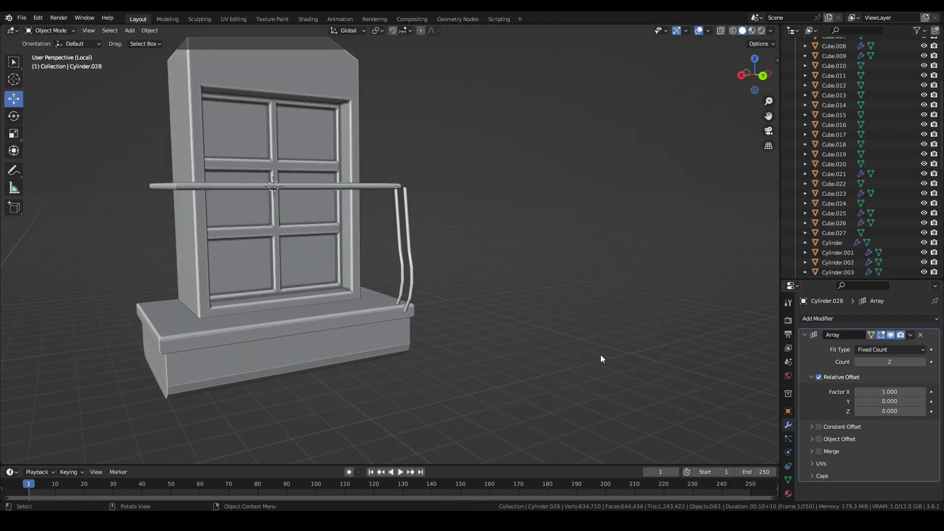
{"action": "middle_click_drag", "start_coordinate": [601, 355], "coordinate": [639, 296]}
{"action": "left_click_drag", "start_coordinate": [753, 74], "coordinate": [761, 81]}
{"action": "left_click", "coordinate": [760, 77]}
{"action": "left_click", "coordinate": [923, 392]}
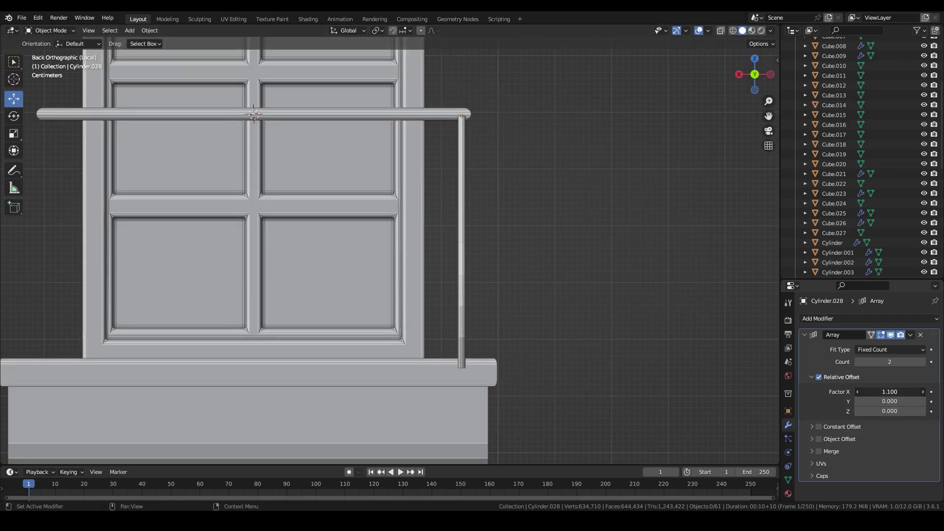
{"action": "key", "text": "Escape"}
{"action": "key", "text": "ctrl+z"}
{"action": "key", "text": "ctrl+z"}
Re-add the Array modifier with Count 10 and Factor X 6.3 across the window.
{"action": "left_click", "coordinate": [870, 319]}
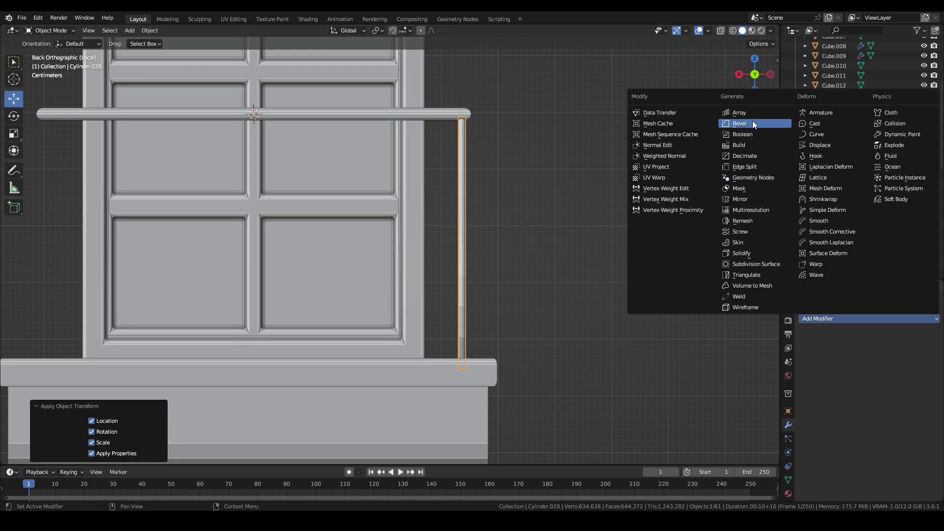
{"action": "left_click", "coordinate": [740, 123]}
{"action": "left_click_drag", "start_coordinate": [890, 392], "coordinate": [925, 397]}
{"action": "mouse_move", "coordinate": [919, 358]}
{"action": "left_mouse_down"}
{"action": "mouse_move", "coordinate": [925, 364]}
{"action": "mouse_move", "coordinate": [880, 362]}
{"action": "mouse_move", "coordinate": [910, 392]}
{"action": "left_mouse_up"}
{"action": "scroll", "coordinate": [572, 297], "scroll_direction": "up", "scroll_amount": 2}
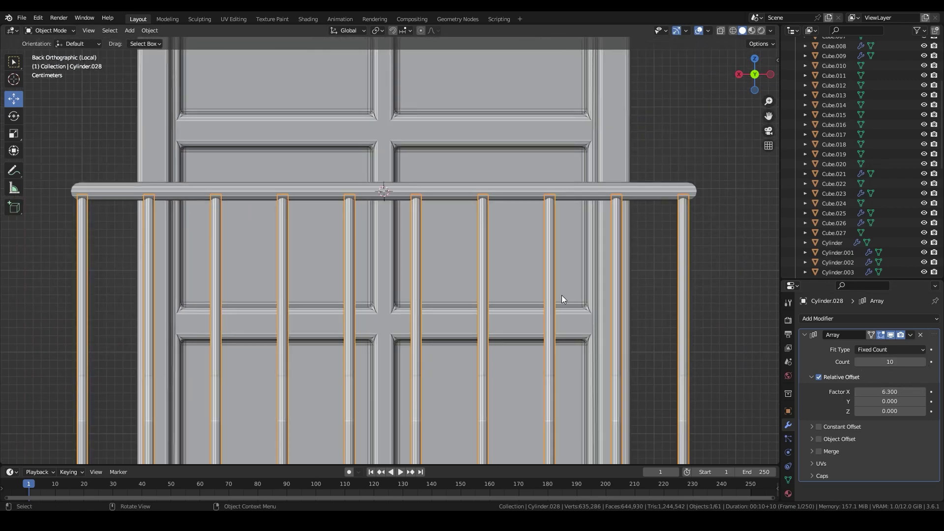
{"action": "scroll", "coordinate": [562, 295], "scroll_direction": "down", "scroll_amount": 2}
{"action": "middle_click_drag", "start_coordinate": [561, 295], "coordinate": [518, 335]}
{"action": "scroll", "coordinate": [518, 335], "scroll_direction": "down", "scroll_amount": 3}
Move the window, sill and railing into a new 'grill window' collection and save dorado.blend.
{"action": "key", "text": "m"}
{"action": "left_click", "coordinate": [299, 402]}
{"action": "type", "text": "c"}
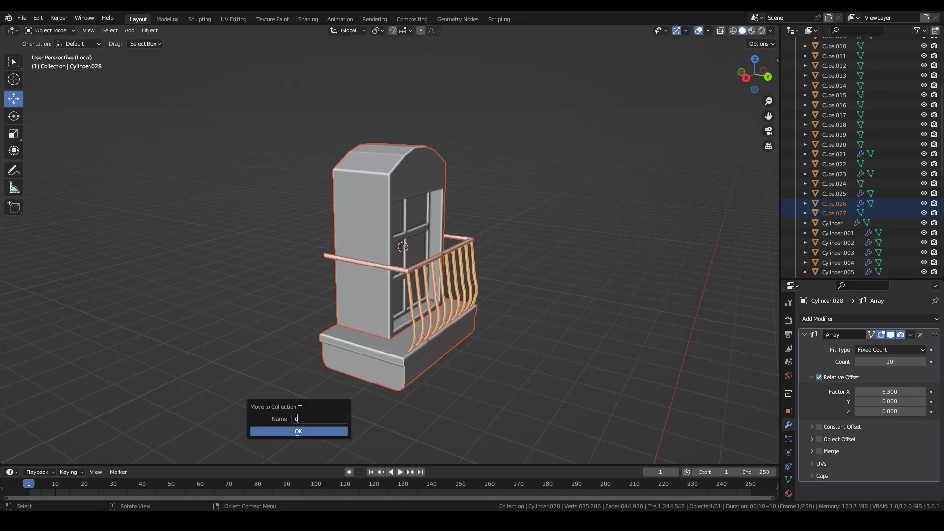
{"action": "key", "text": "BackSpace"}
{"action": "type", "text": "grill window"}
{"action": "key", "text": "KP_Divide"}
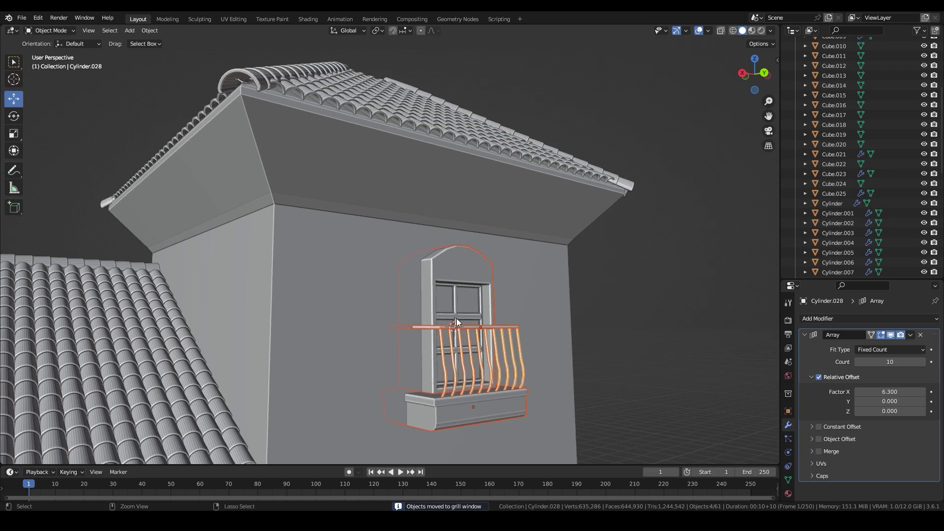
{"action": "key", "text": "alt+a"}
{"action": "key", "text": "ctrl+s"}
{"action": "middle_click_drag", "start_coordinate": [438, 338], "coordinate": [349, 311], "text": "shift"}
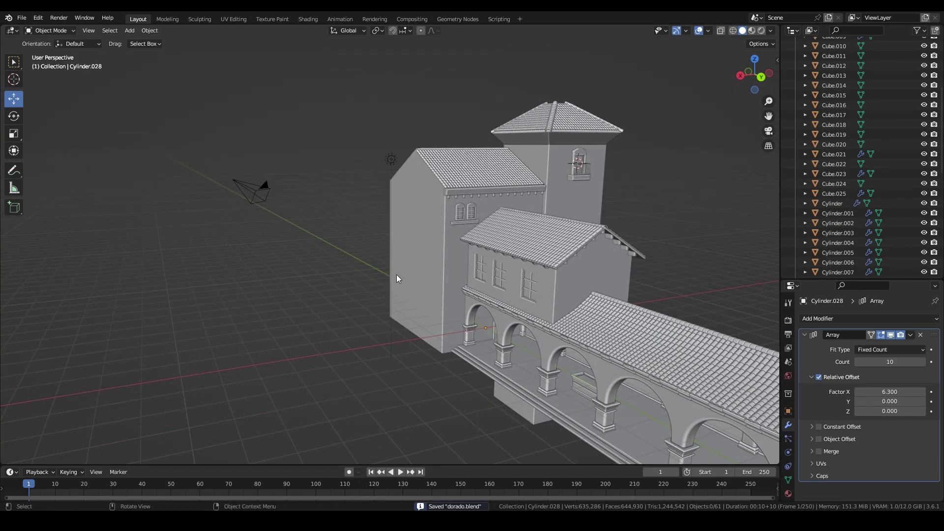
Add a cube scaled by 1.35 and move it along Y beside the building's left end.
{"action": "key", "text": "ctrl+KP_1"}
{"action": "key", "text": "shift+a"}
{"action": "key", "text": "g"}
{"action": "key", "text": "s"}
{"action": "left_click", "coordinate": [421, 238]}
{"action": "key", "text": "g"}
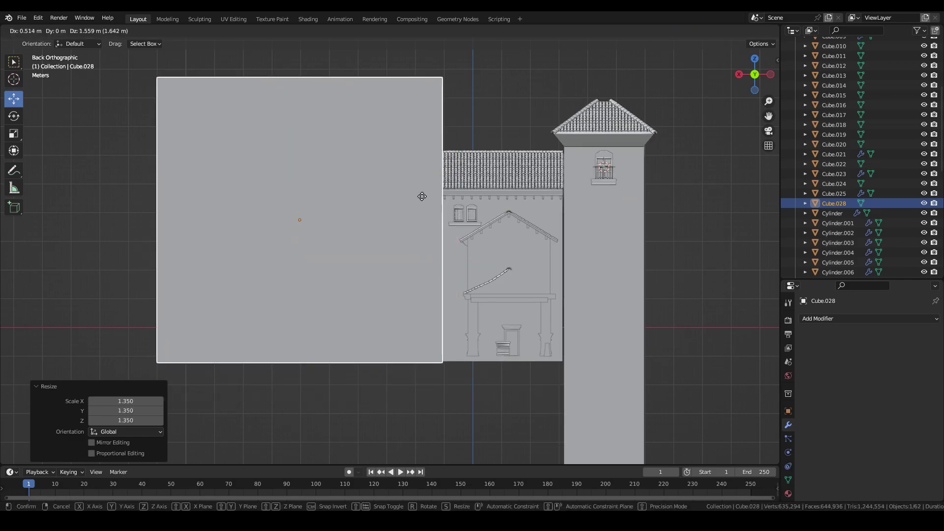
{"action": "key", "text": "y"}
{"action": "left_click", "coordinate": [422, 196]}
{"action": "mouse_move", "coordinate": [422, 196]}
{"action": "middle_mouse_down"}
{"action": "mouse_move", "coordinate": [317, 220]}
{"action": "mouse_move", "coordinate": [419, 293]}
{"action": "mouse_move", "coordinate": [456, 186]}
{"action": "mouse_move", "coordinate": [438, 165]}
{"action": "mouse_move", "coordinate": [413, 196]}
{"action": "mouse_move", "coordinate": [450, 263]}
{"action": "mouse_move", "coordinate": [532, 294]}
{"action": "middle_mouse_up"}
{"action": "key", "text": "ctrl+KP_1"}
Flatten the cube into a thin wall in edit mode and save the file.
{"action": "key", "text": "Tab"}
{"action": "key", "text": "Tab"}
{"action": "middle_click_drag", "start_coordinate": [584, 331], "coordinate": [573, 259], "text": "shift"}
{"action": "key", "text": "s"}
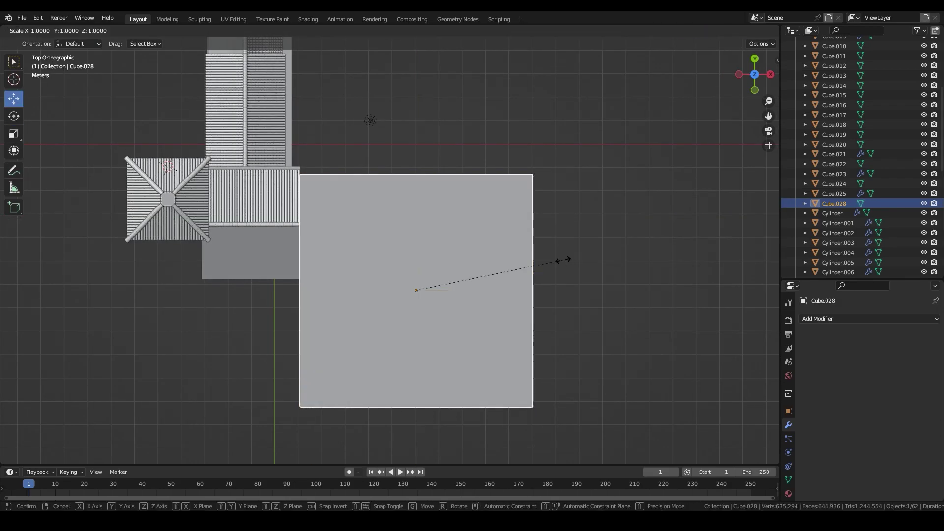
{"action": "key", "text": "ctrl+KP_1"}
{"action": "scroll", "coordinate": [320, 175], "scroll_direction": "down", "scroll_amount": 3}
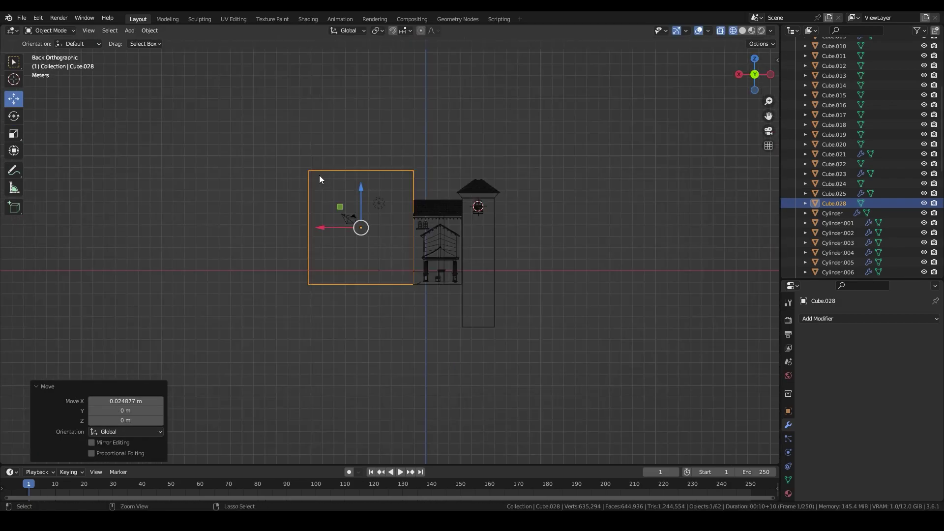
{"action": "middle_click_drag", "start_coordinate": [319, 175], "coordinate": [672, 140]}
{"action": "key", "text": "ctrl+KP_1"}
{"action": "key", "text": "ctrl+s"}
Lower the wall's top edge, loop-cut its center, and raise the middle vertex into a gable peak.
{"action": "key", "text": "Tab"}
{"action": "key", "text": "alt+z"}
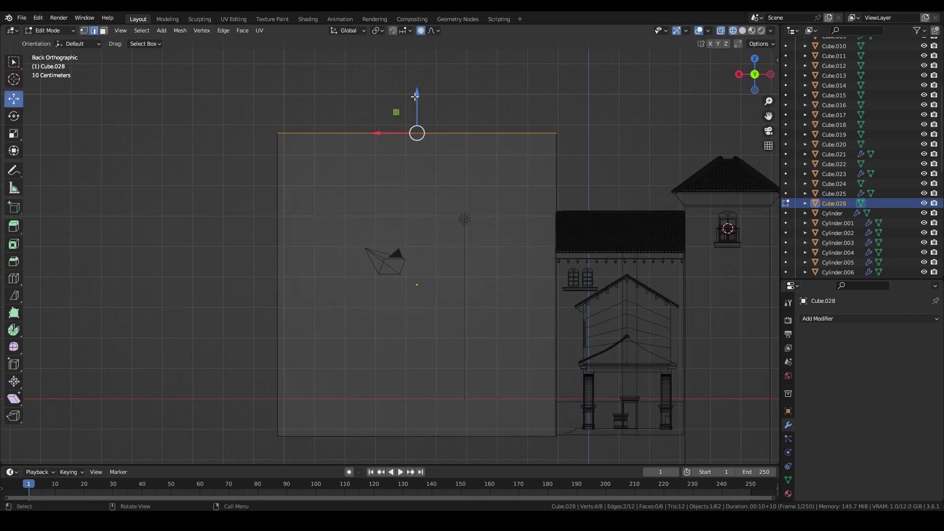
{"action": "key", "text": "g"}
{"action": "key", "text": "z"}
{"action": "left_click", "coordinate": [421, 212]}
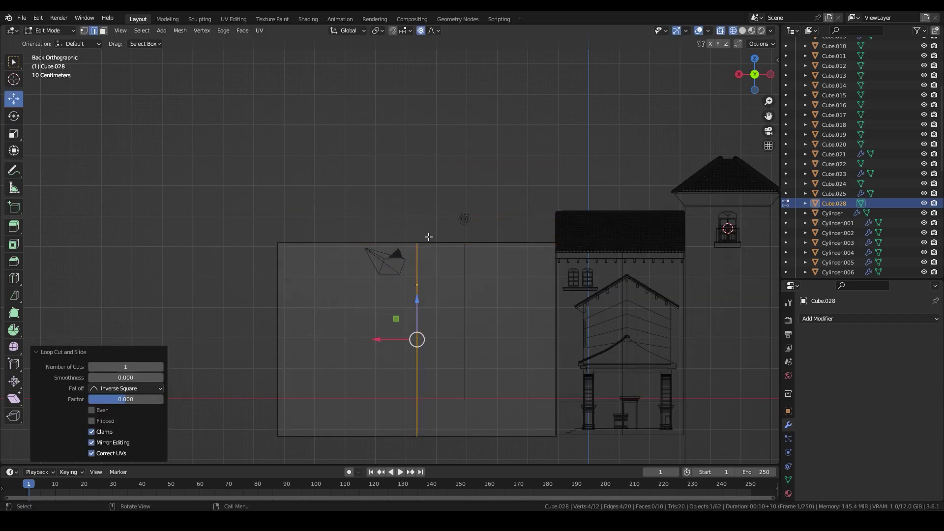
{"action": "left_click", "coordinate": [538, 204]}
{"action": "left_click_drag", "start_coordinate": [374, 214], "coordinate": [429, 244]}
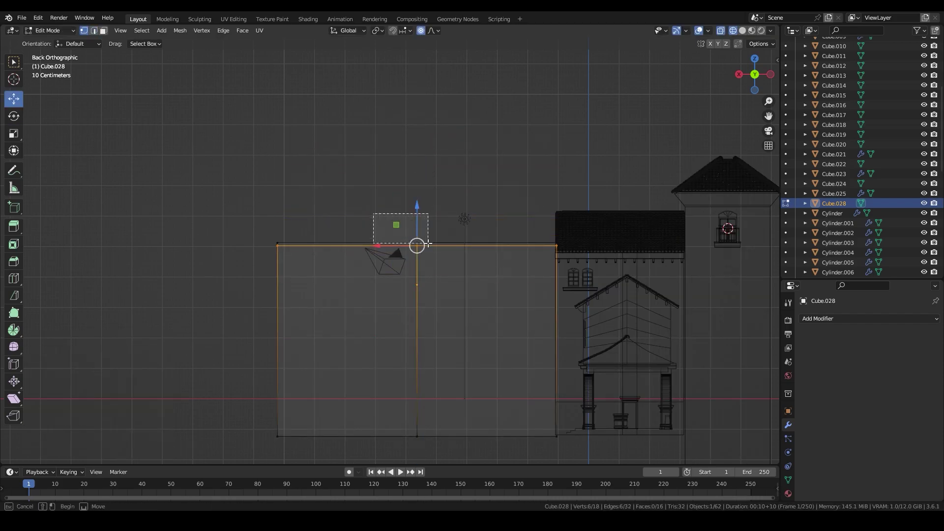
{"action": "left_click", "coordinate": [424, 103]}
{"action": "key", "text": "Tab"}
{"action": "key", "text": "alt+z"}
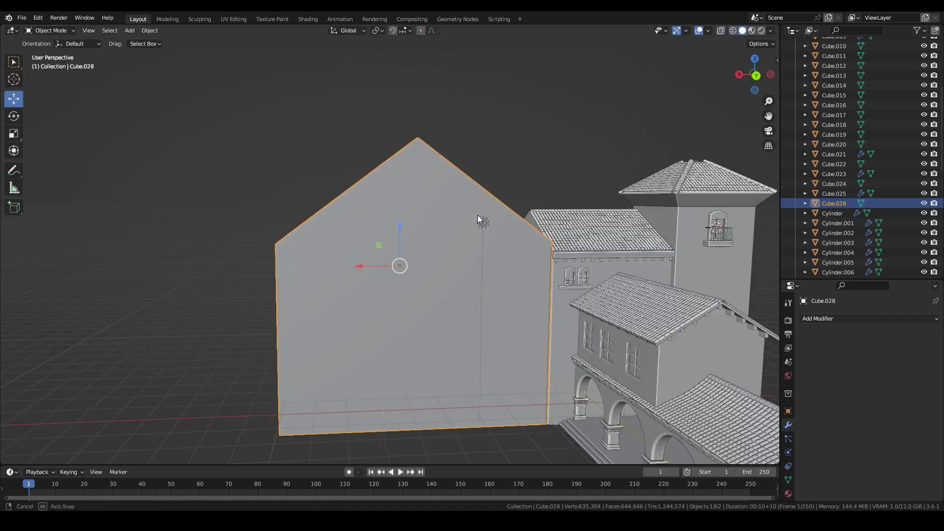
{"action": "middle_click_drag", "start_coordinate": [477, 215], "coordinate": [524, 184]}
Duplicate the gable wall in place and move the copy vertically to form the roof trim.
{"action": "key", "text": "shift+d"}
{"action": "right_click", "coordinate": [525, 184]}
{"action": "key", "text": "ctrl+KP_1"}
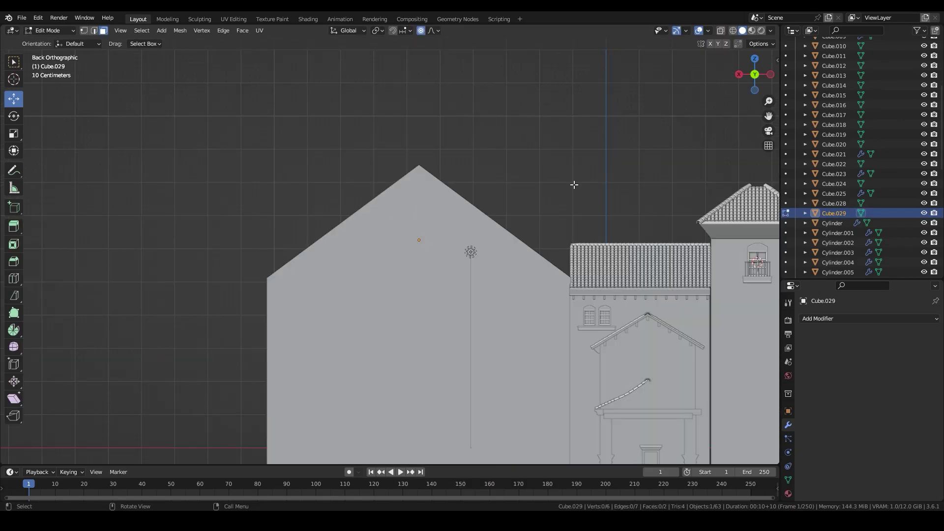
{"action": "key", "text": "alt+z"}
{"action": "key", "text": "g"}
{"action": "key", "text": "z"}
Widen the roof trim's mesh past the wall, then raise it and shift it in depth.
{"action": "key", "text": "Tab"}
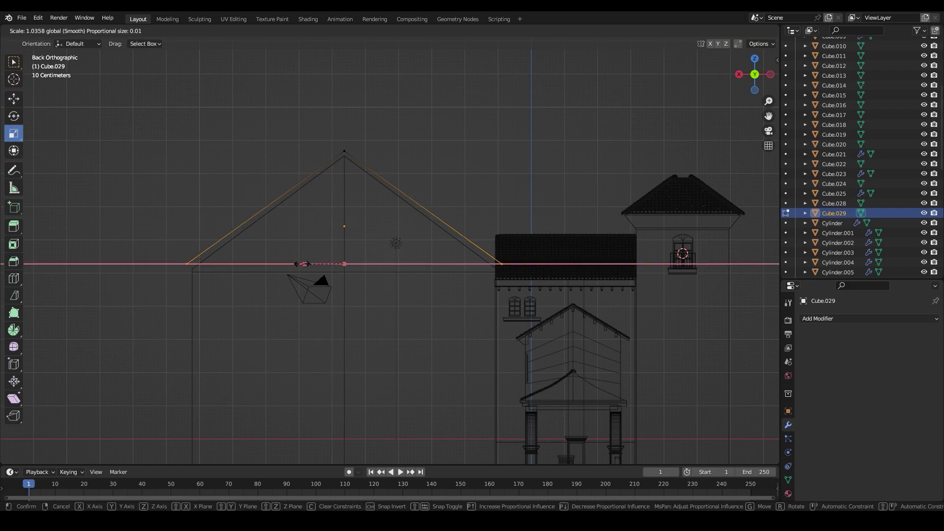
{"action": "left_click", "coordinate": [298, 264]}
{"action": "key", "text": "y"}
{"action": "left_click", "coordinate": [347, 245]}
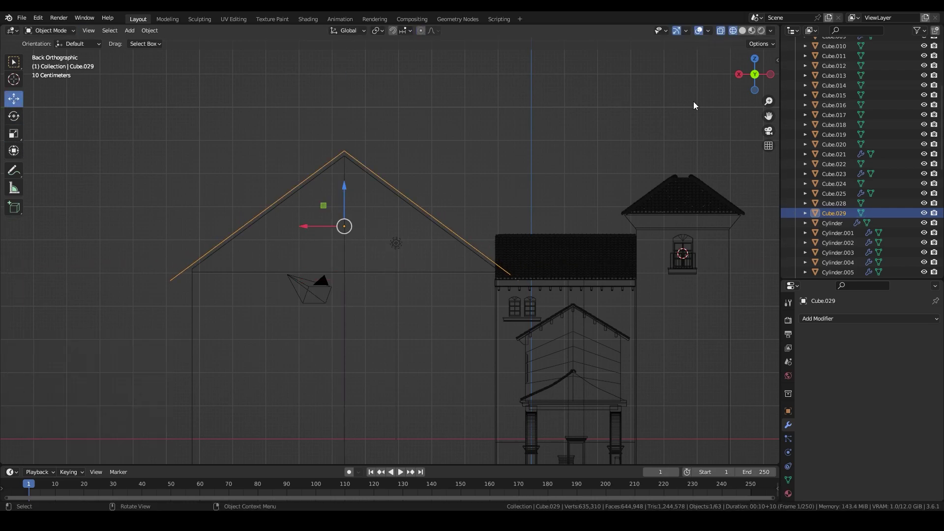
{"action": "middle_click_drag", "start_coordinate": [696, 102], "coordinate": [390, 236]}
{"action": "key", "text": "alt+z"}
{"action": "key", "text": "g"}
{"action": "key", "text": "y"}
{"action": "left_click", "coordinate": [393, 212]}
{"action": "key", "text": "ctrl+KP_1"}
{"action": "key", "text": "Tab"}
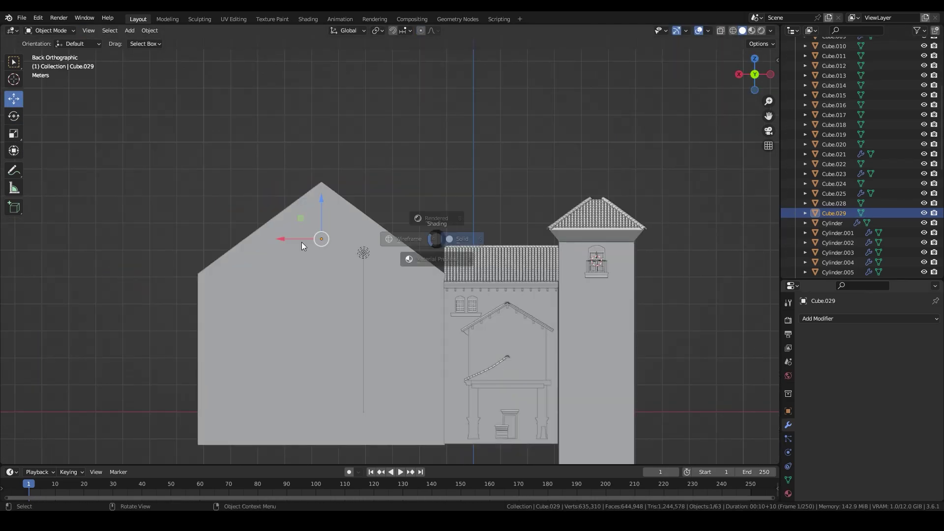
Save the file and give the trim a Solidify modifier with 0.03 m thickness, offset -1.
{"action": "key", "text": "alt+z"}
{"action": "key", "text": "ctrl+s"}
{"action": "left_click", "coordinate": [817, 319]}
{"action": "left_click", "coordinate": [748, 254]}
{"action": "scroll", "coordinate": [442, 246], "scroll_direction": "up", "scroll_amount": 5}
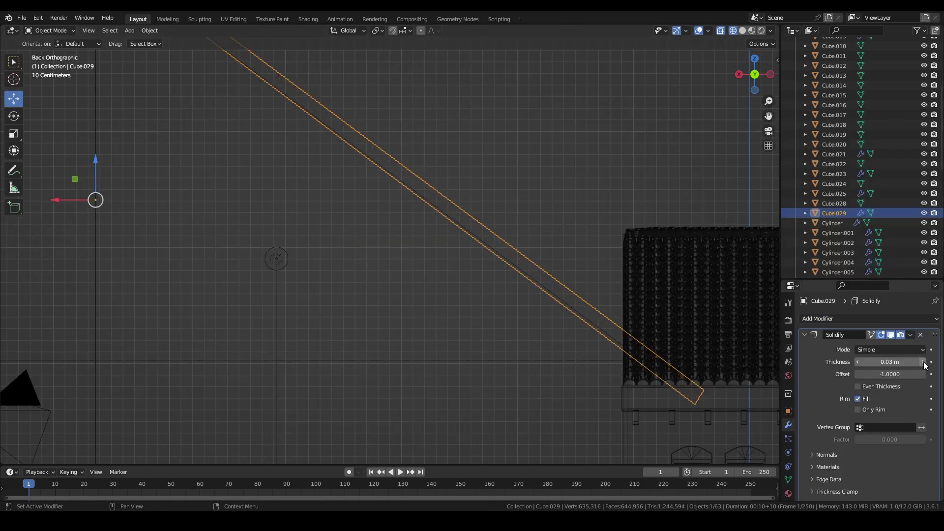
{"action": "scroll", "coordinate": [319, 191], "scroll_direction": "down", "scroll_amount": 4}
{"action": "key", "text": "alt+z"}
{"action": "mouse_move", "coordinate": [320, 191]}
{"action": "middle_mouse_down"}
{"action": "mouse_move", "coordinate": [443, 179]}
{"action": "mouse_move", "coordinate": [609, 283]}
{"action": "middle_mouse_up"}
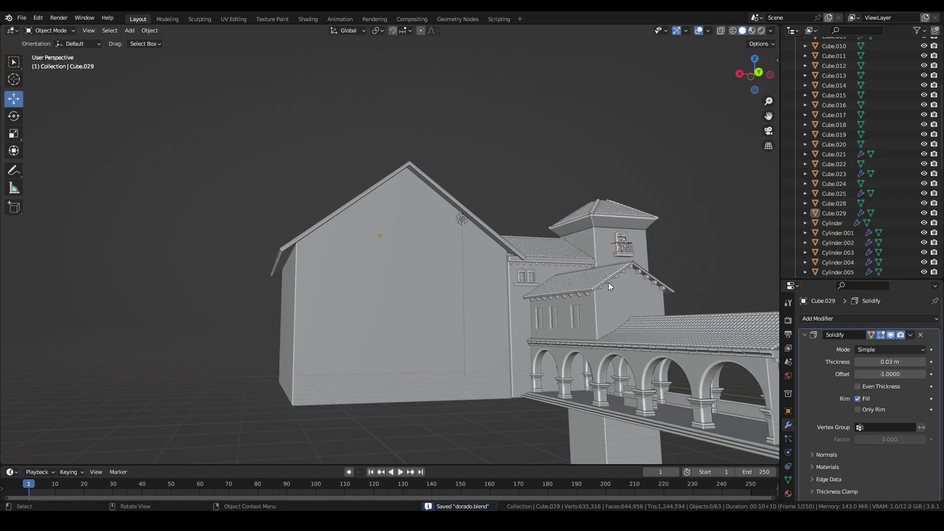
Duplicate the small block to just below the roof peak and begin resizing it.
{"action": "left_click", "coordinate": [609, 282]}
{"action": "key", "text": "ctrl+KP_1"}
{"action": "key", "text": "shift+d"}
{"action": "left_click", "coordinate": [479, 170]}
{"action": "key", "text": "s"}
{"action": "scroll", "coordinate": [426, 290], "scroll_direction": "up", "scroll_amount": 3}
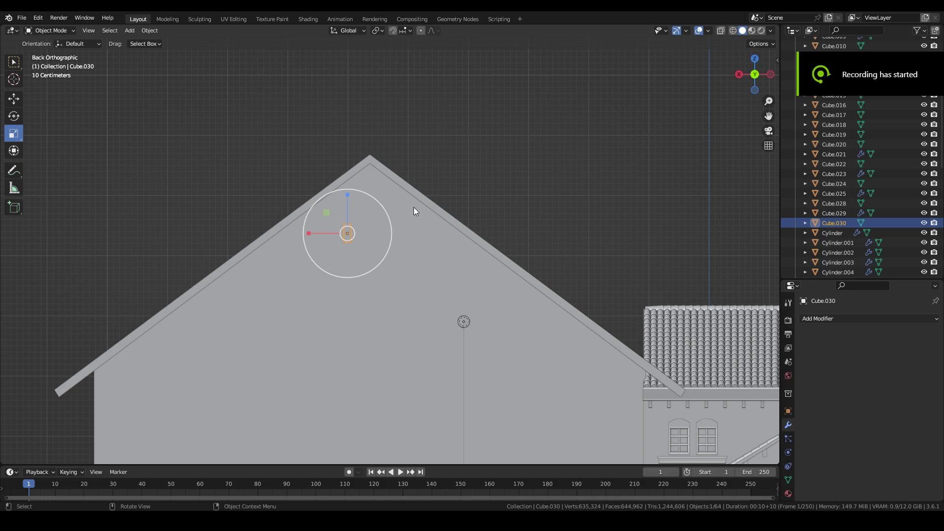
Position the resized block under the roof peak, sliding it in depth beneath the trim.
{"action": "left_click", "coordinate": [414, 207]}
{"action": "key", "text": "g"}
{"action": "left_click", "coordinate": [415, 182]}
{"action": "key", "text": "alt+z"}
{"action": "key", "text": "g"}
{"action": "left_click", "coordinate": [412, 288]}
{"action": "middle_click_drag", "start_coordinate": [413, 287], "coordinate": [451, 245]}
{"action": "key", "text": "KP_3"}
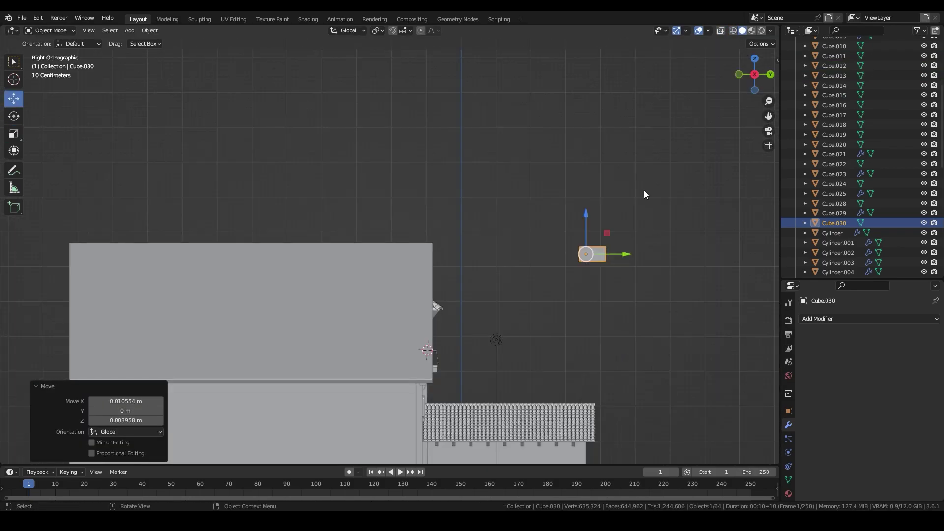
{"action": "key", "text": "alt+z"}
{"action": "left_click_drag", "start_coordinate": [536, 267], "coordinate": [537, 267]}
Bevel the block's edges to round it into a bracket.
{"action": "key", "text": "Tab"}
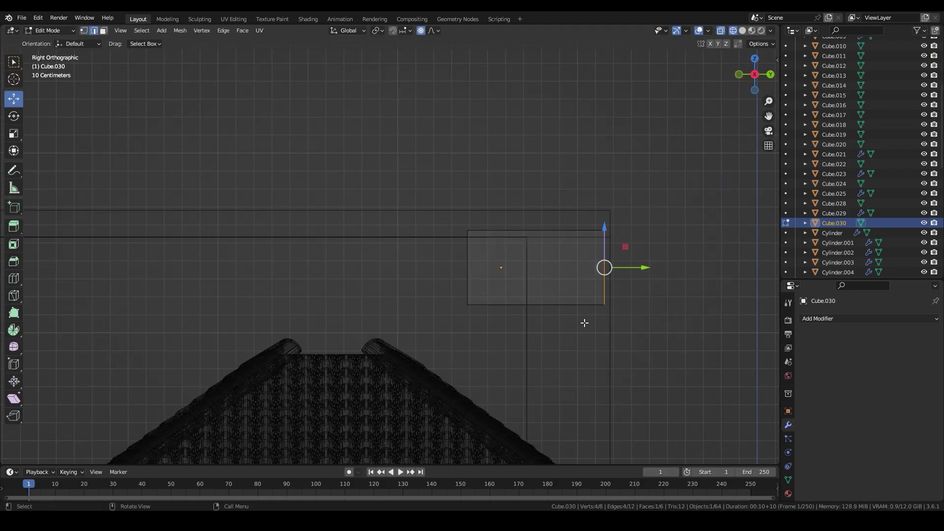
{"action": "middle_click_drag", "start_coordinate": [584, 322], "coordinate": [372, 334]}
{"action": "left_click", "coordinate": [533, 334]}
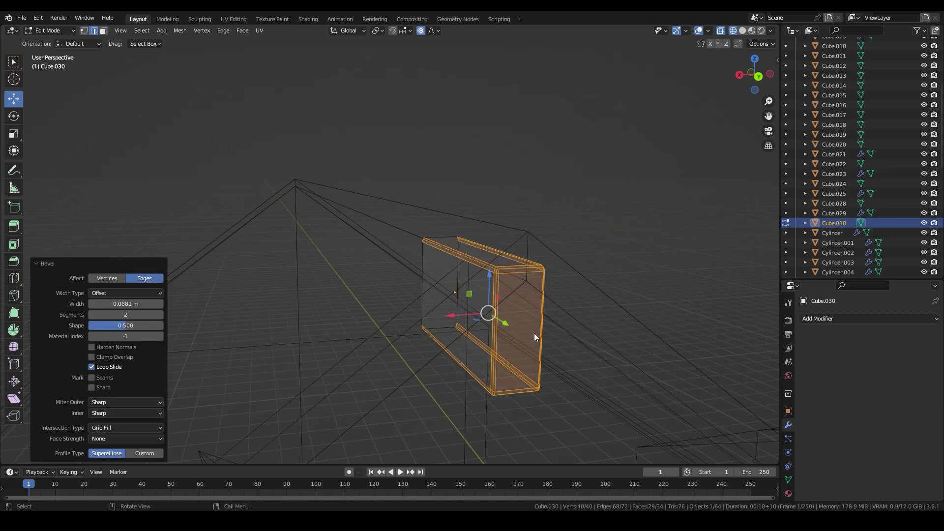
{"action": "key", "text": "Tab"}
{"action": "key", "text": "ctrl+KP_1"}
{"action": "key", "text": "KP_Decimal"}
{"action": "key", "text": "alt+z"}
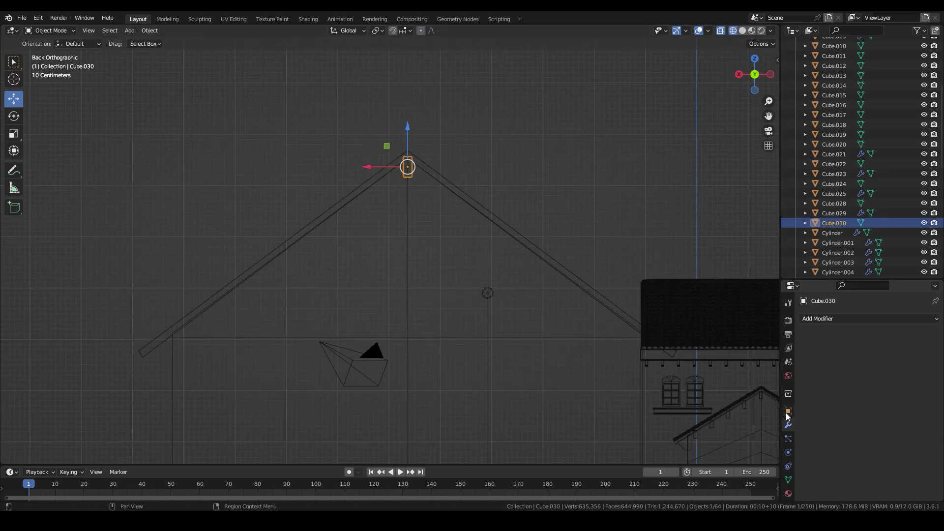
Try an Array modifier on the bracket with -2.0 vertical offset and five copies, then remove it.
{"action": "left_click", "coordinate": [836, 318]}
{"action": "left_click", "coordinate": [733, 109]}
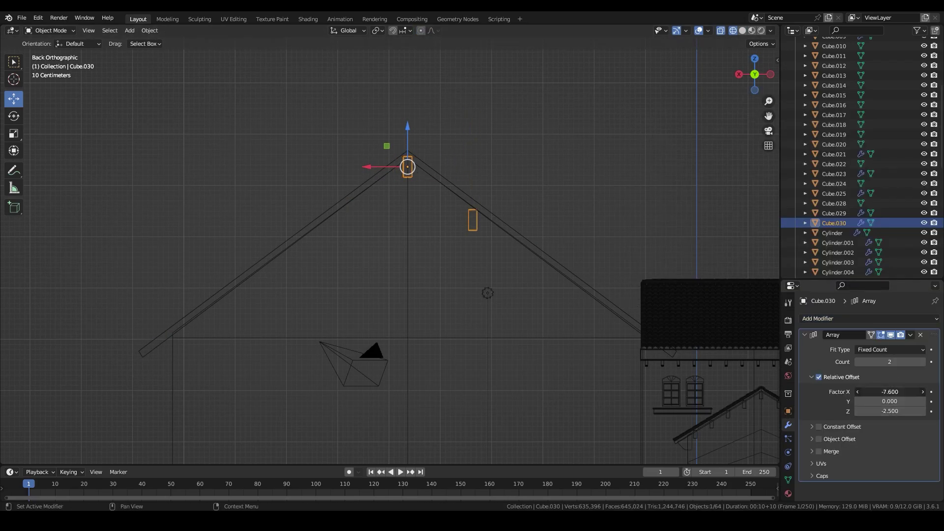
{"action": "left_click_drag", "start_coordinate": [858, 411], "coordinate": [925, 411]}
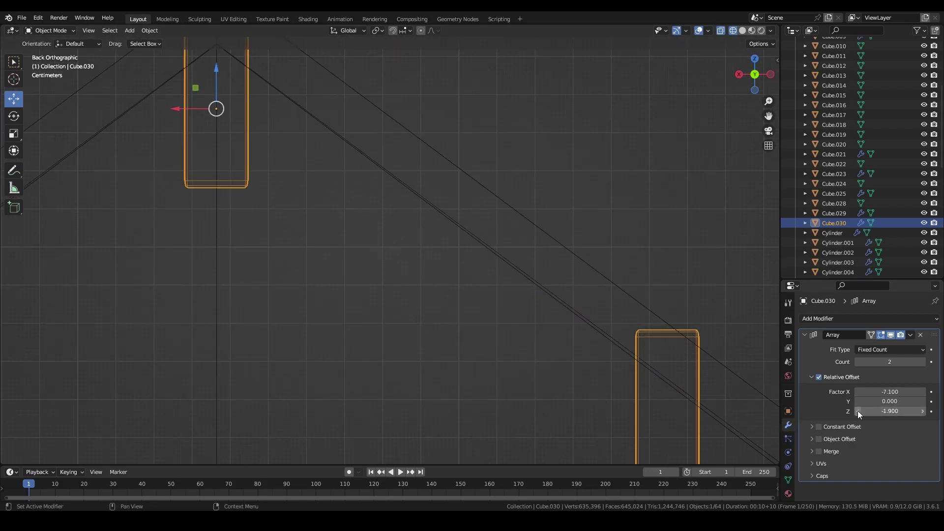
{"action": "left_click", "coordinate": [885, 412]}
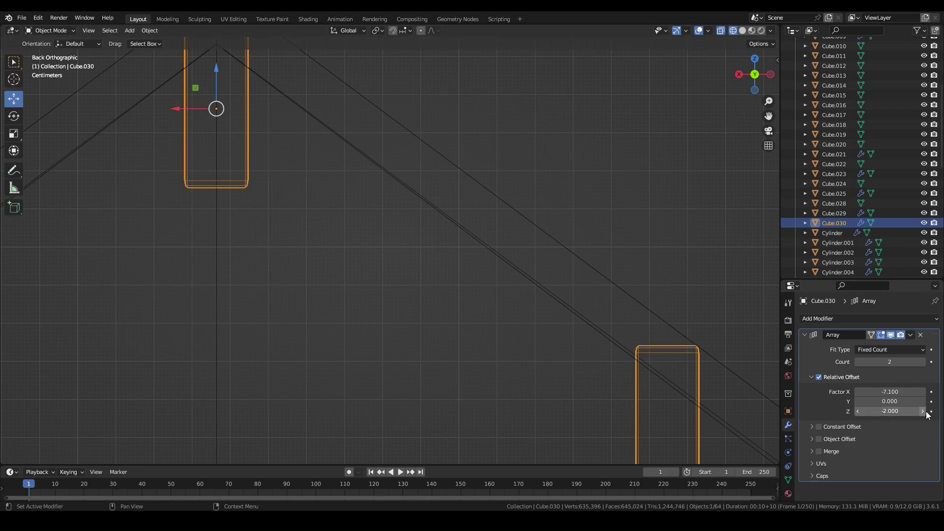
{"action": "scroll", "coordinate": [728, 376], "scroll_direction": "down", "scroll_amount": 3}
{"action": "scroll", "coordinate": [679, 400], "scroll_direction": "up", "scroll_amount": 3}
{"action": "left_click", "coordinate": [859, 412]}
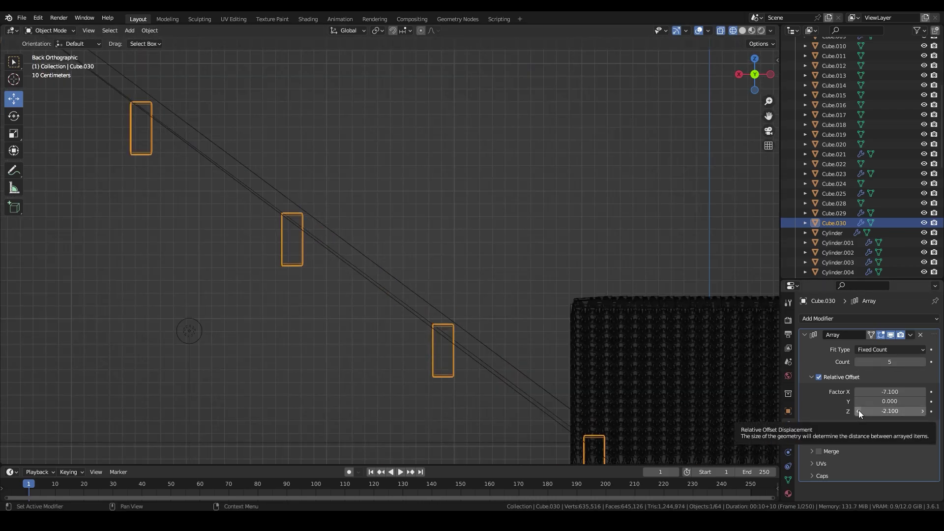
{"action": "key", "text": "shift+z"}
{"action": "middle_click_drag", "start_coordinate": [530, 293], "coordinate": [506, 339]}
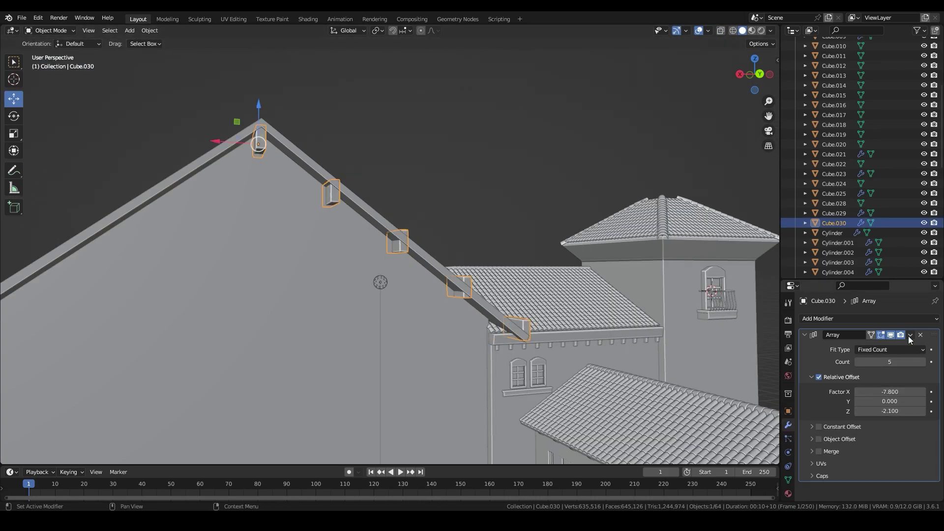
{"action": "key", "text": "ctrl+x"}
Duplicate the bracket repeatedly down one roof slope along the trim.
{"action": "key", "text": "ctrl+KP_1"}
{"action": "scroll", "coordinate": [348, 158], "scroll_direction": "up", "scroll_amount": 4}
{"action": "key", "text": "shift+d"}
{"action": "left_click", "coordinate": [417, 220]}
{"action": "scroll", "coordinate": [383, 286], "scroll_direction": "up", "scroll_amount": 2}
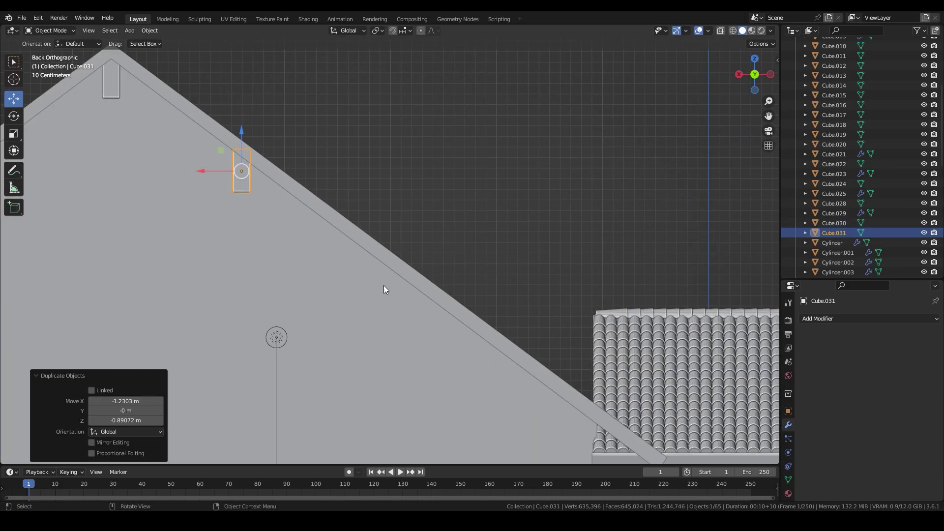
{"action": "scroll", "coordinate": [384, 286], "scroll_direction": "down", "scroll_amount": 1}
{"action": "key", "text": "shift+d"}
{"action": "left_click", "coordinate": [453, 328]}
{"action": "middle_click_drag", "start_coordinate": [467, 343], "coordinate": [397, 282], "text": "shift"}
{"action": "key", "text": "shift+d"}
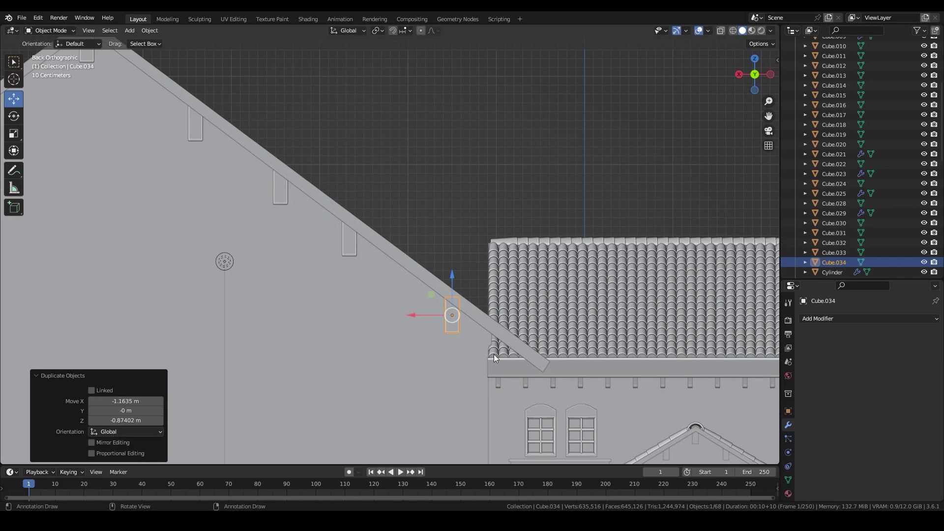
{"action": "scroll", "coordinate": [375, 255], "scroll_direction": "down", "scroll_amount": 2}
{"action": "key", "text": "shift+d"}
{"action": "scroll", "coordinate": [390, 254], "scroll_direction": "down", "scroll_amount": 2}
Mirror the copied brackets across X and place them along the opposite roof slope.
{"action": "right_click", "coordinate": [326, 358]}
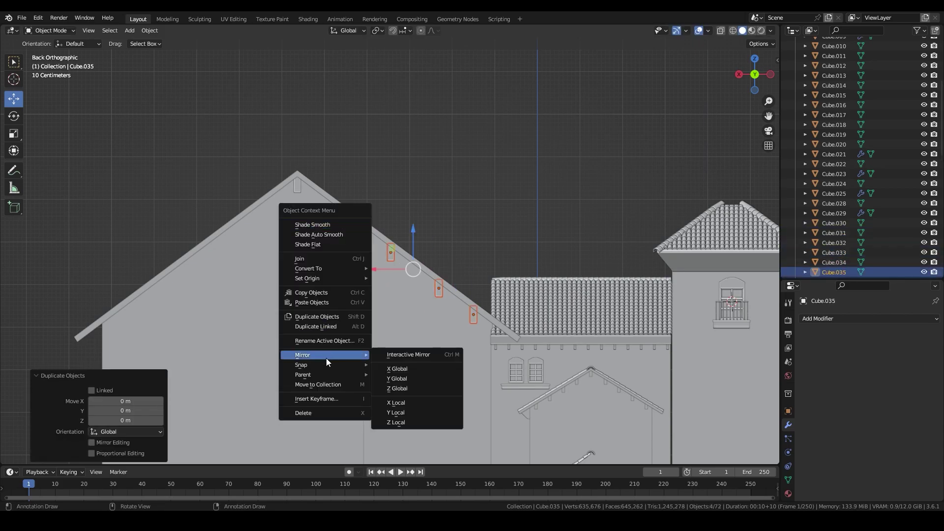
{"action": "left_click", "coordinate": [397, 368]}
{"action": "key", "text": "g"}
{"action": "key", "text": "x"}
{"action": "left_click", "coordinate": [443, 282]}
{"action": "scroll", "coordinate": [443, 282], "scroll_direction": "up", "scroll_amount": 4}
{"action": "left_click", "coordinate": [360, 264]}
{"action": "left_click", "coordinate": [285, 246]}
{"action": "scroll", "coordinate": [285, 246], "scroll_direction": "down", "scroll_amount": 3}
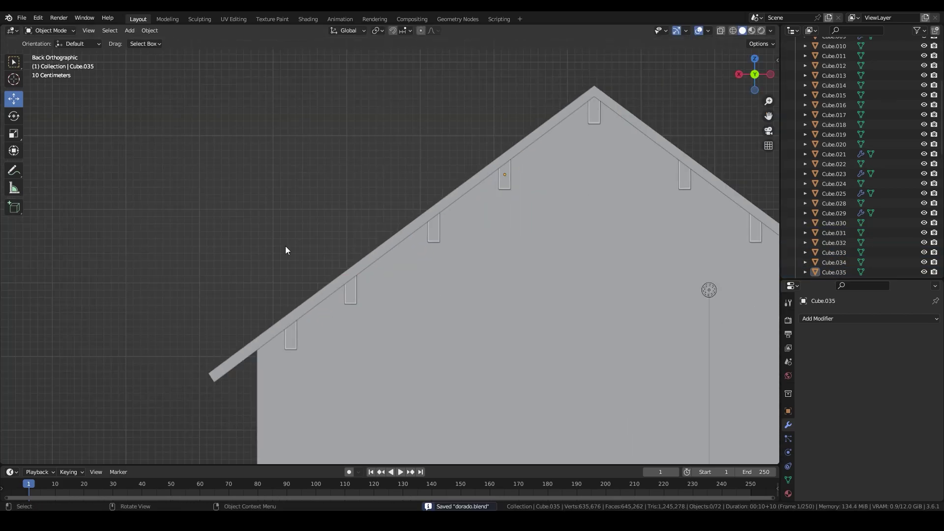
{"action": "middle_click_drag", "start_coordinate": [286, 246], "coordinate": [450, 215]}
{"action": "scroll", "coordinate": [449, 215], "scroll_direction": "down", "scroll_amount": 3}
{"action": "scroll", "coordinate": [423, 248], "scroll_direction": "up", "scroll_amount": 5}
Duplicate the tower window onto the gable wall, sitting flush with its surface.
{"action": "left_click", "coordinate": [423, 253]}
{"action": "scroll", "coordinate": [498, 232], "scroll_direction": "down", "scroll_amount": 3}
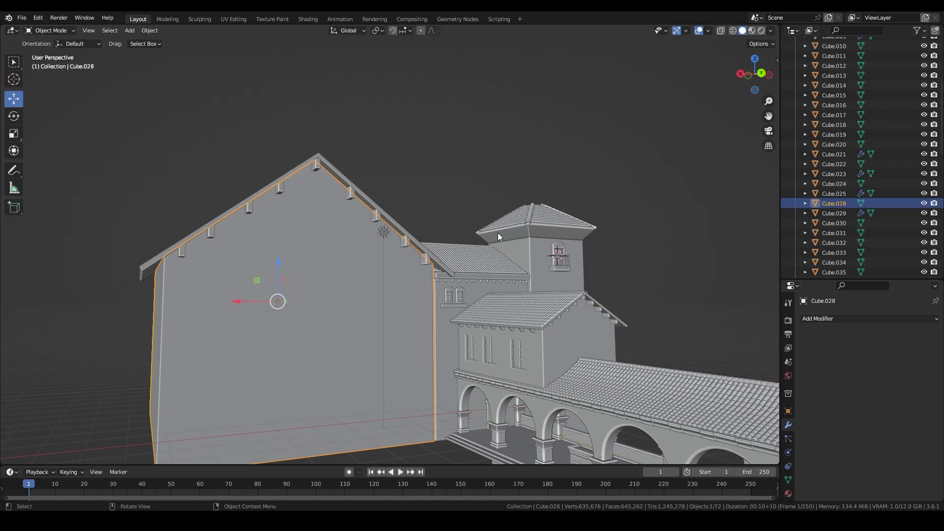
{"action": "key", "text": "ctrl+KP_1"}
{"action": "key", "text": "shift+d"}
{"action": "key", "text": "x"}
{"action": "left_click", "coordinate": [303, 255]}
{"action": "key", "text": "z"}
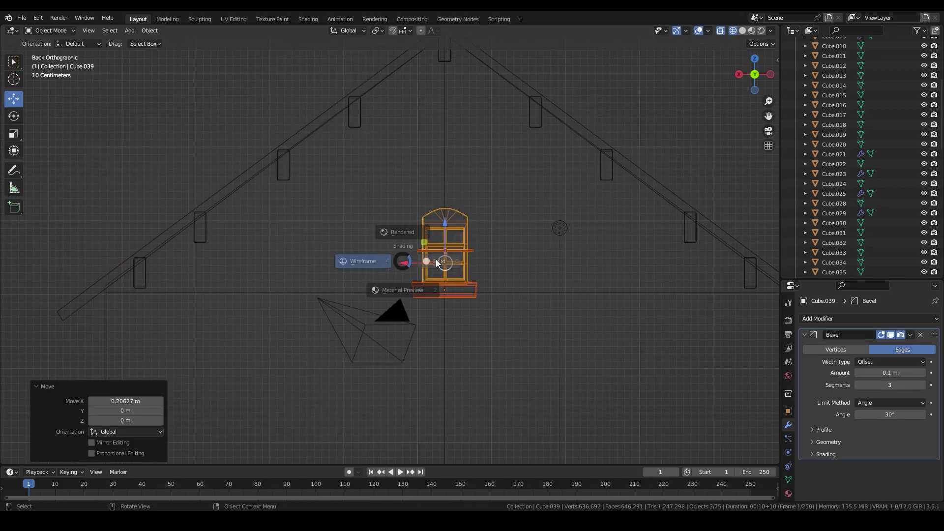
{"action": "key", "text": "g"}
{"action": "key", "text": "y"}
{"action": "middle_click_drag", "start_coordinate": [436, 259], "coordinate": [423, 266]}
{"action": "scroll", "coordinate": [420, 272], "scroll_direction": "up", "scroll_amount": 5}
{"action": "left_click", "coordinate": [420, 272]}
Switch the viewport to random-colour shading and isolate the gable wall with its details.
{"action": "left_click", "coordinate": [771, 31]}
{"action": "left_click", "coordinate": [782, 158]}
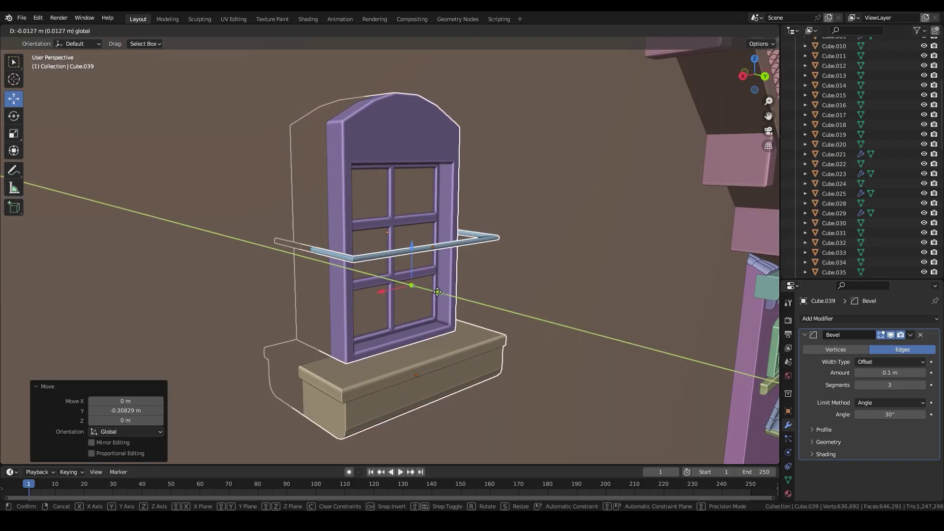
{"action": "scroll", "coordinate": [530, 235], "scroll_direction": "down", "scroll_amount": 5}
{"action": "key", "text": "ctrl+KP_1"}
{"action": "scroll", "coordinate": [480, 232], "scroll_direction": "up", "scroll_amount": 2}
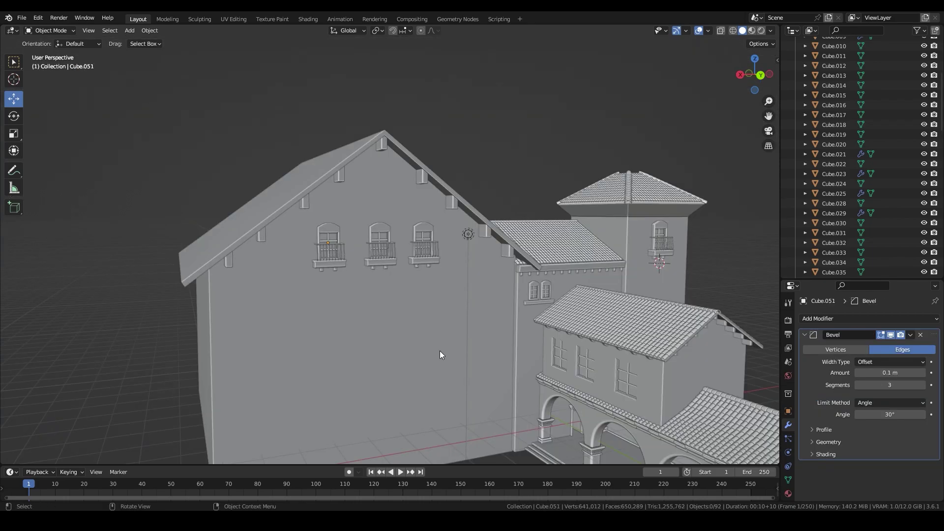
{"action": "left_click", "coordinate": [405, 319]}
{"action": "key", "text": "KP_Divide"}
{"action": "key", "text": "KP_Divide"}
{"action": "left_click_drag", "start_coordinate": [323, 81], "coordinate": [562, 337]}
In back view, add a cube and reposition its vertices in wireframe display.
{"action": "key", "text": "KP_Divide"}
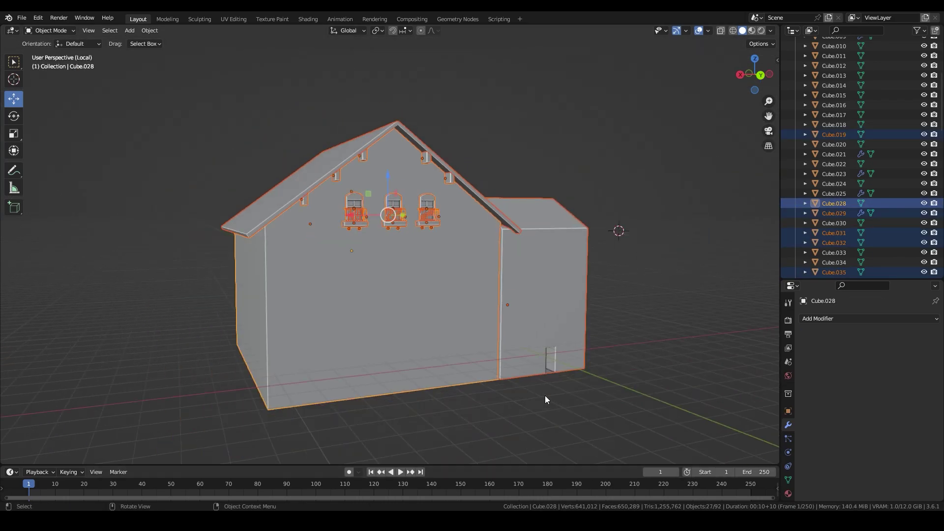
{"action": "key", "text": "KP_Divide"}
{"action": "key", "text": "ctrl+KP_1"}
{"action": "key", "text": "KP_Divide"}
{"action": "key", "text": "alt+a"}
{"action": "key", "text": "shift+a"}
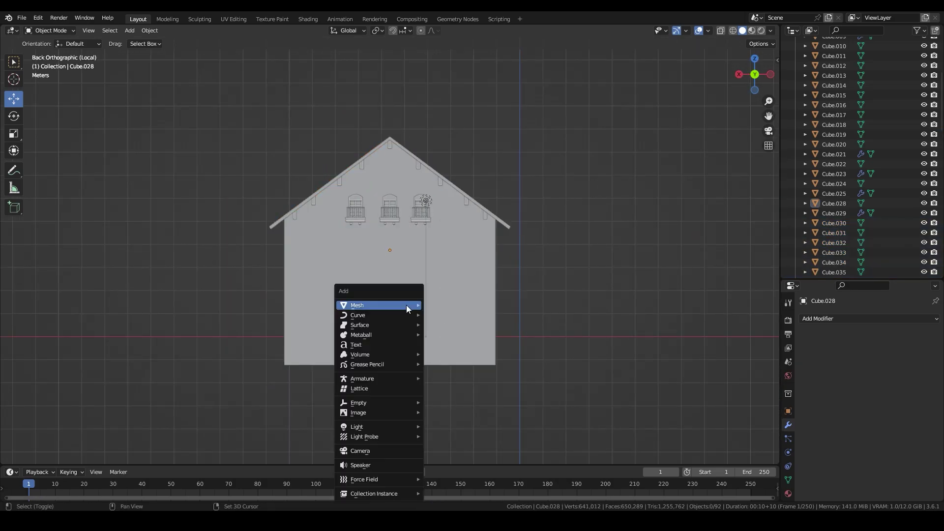
{"action": "left_click", "coordinate": [443, 315]}
{"action": "key", "text": "Tab"}
{"action": "scroll", "coordinate": [364, 306], "scroll_direction": "up", "scroll_amount": 3}
{"action": "key", "text": "shift+z"}
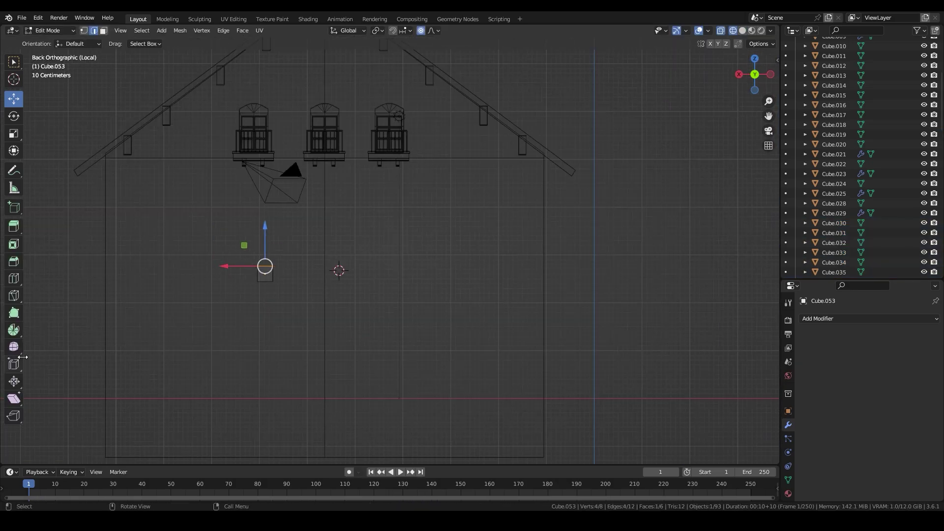
{"action": "key", "text": "Return"}
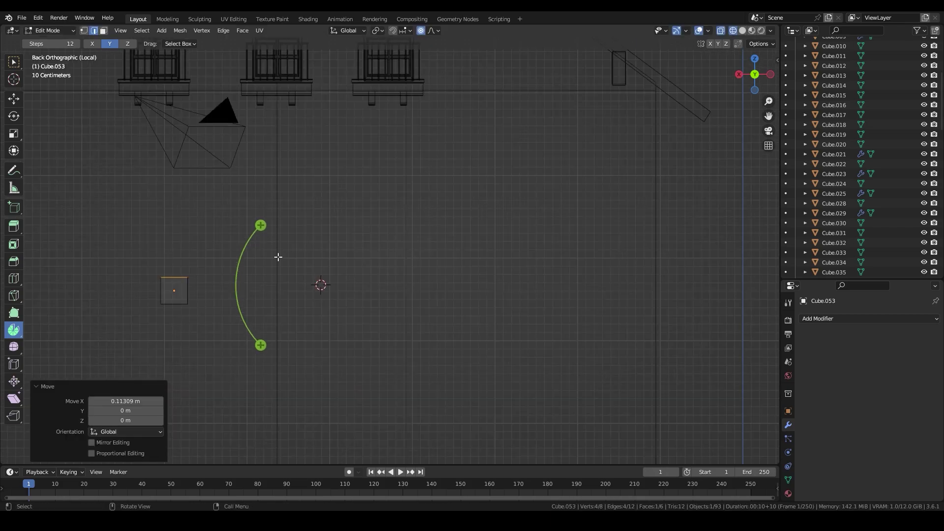
Select the arch's profile edge, move it and extrude it to shape the arch.
{"action": "mouse_move", "coordinate": [265, 258]}
{"action": "left_mouse_down"}
{"action": "mouse_move", "coordinate": [294, 216]}
{"action": "mouse_move", "coordinate": [447, 293]}
{"action": "left_mouse_up"}
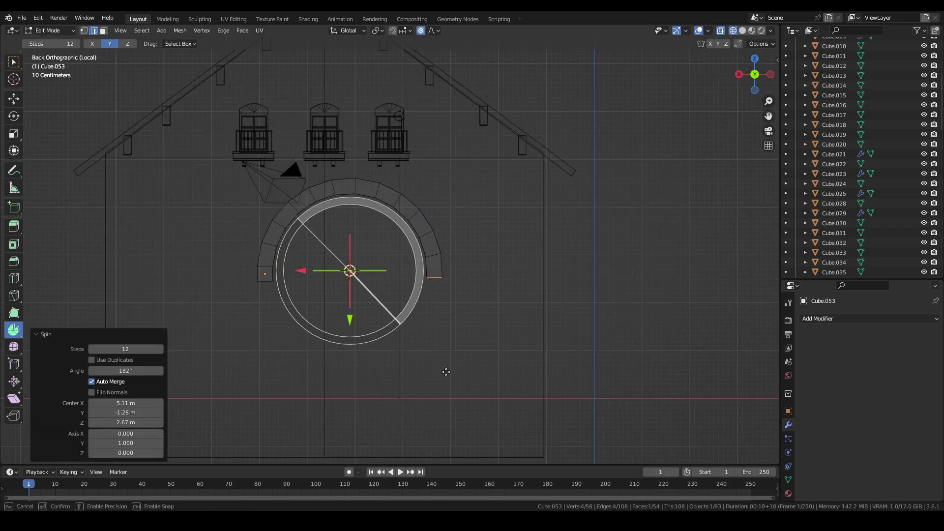
{"action": "scroll", "coordinate": [319, 206], "scroll_direction": "up", "scroll_amount": 3}
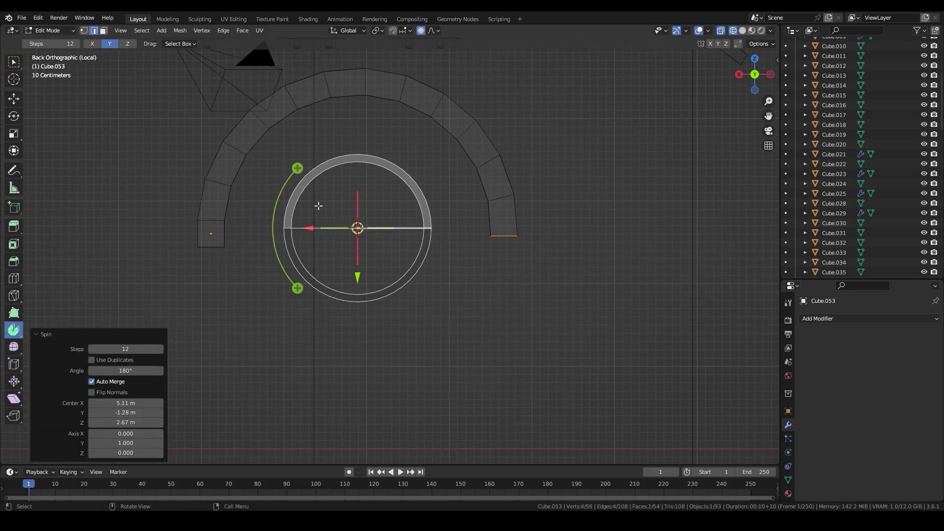
{"action": "left_click", "coordinate": [19, 98]}
{"action": "scroll", "coordinate": [465, 259], "scroll_direction": "up", "scroll_amount": 1}
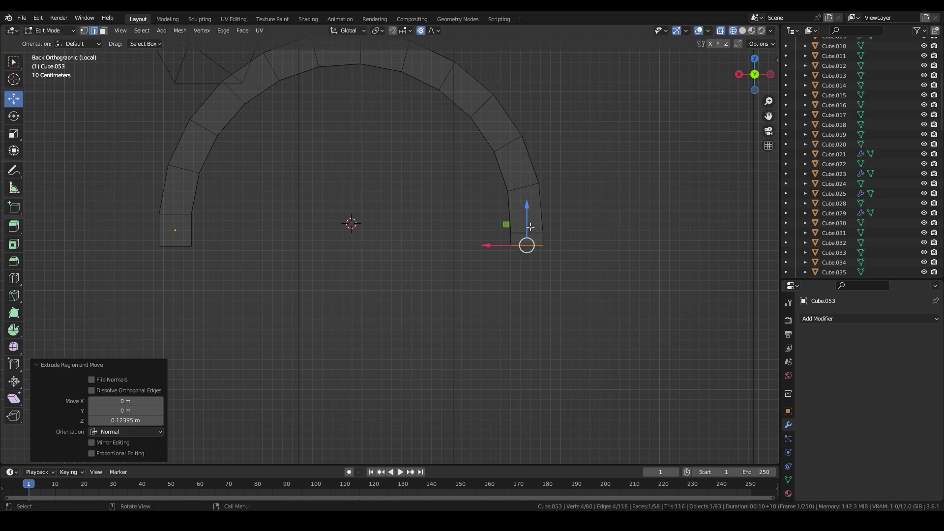
{"action": "scroll", "coordinate": [412, 244], "scroll_direction": "down", "scroll_amount": 5}
{"action": "scroll", "coordinate": [298, 254], "scroll_direction": "up", "scroll_amount": 2}
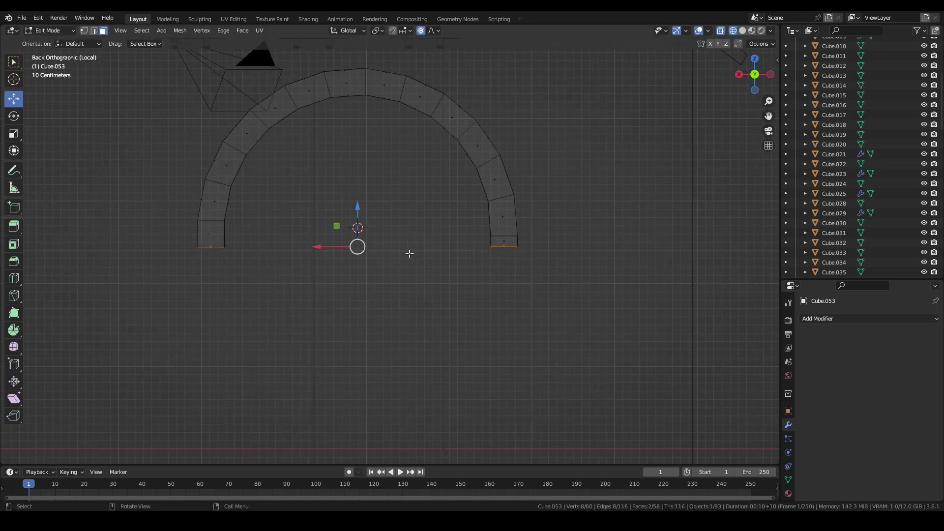
{"action": "key", "text": "e"}
{"action": "left_click", "coordinate": [415, 358]}
Shrink the arch to about a third, move it left on the wall, and save.
{"action": "key", "text": "Tab"}
{"action": "middle_click_drag", "start_coordinate": [435, 348], "coordinate": [769, 81]}
{"action": "key", "text": "s"}
{"action": "left_click", "coordinate": [767, 78]}
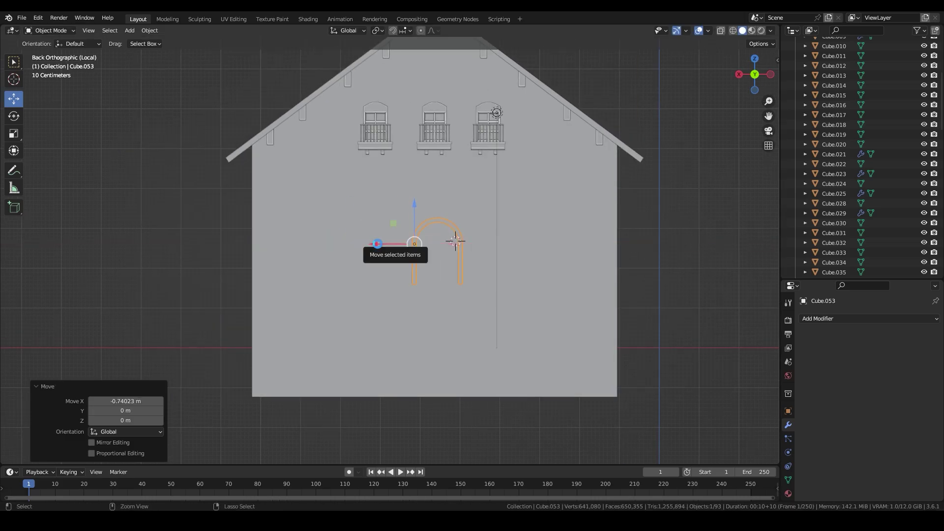
{"action": "left_click_drag", "start_coordinate": [386, 249], "coordinate": [315, 249]}
{"action": "middle_click_drag", "start_coordinate": [315, 249], "coordinate": [61, 123]}
{"action": "key", "text": "ctrl+s"}
Give the arch an Array modifier with Count 3 and Factor X 1.2.
{"action": "key", "text": "ctrl+KP_1"}
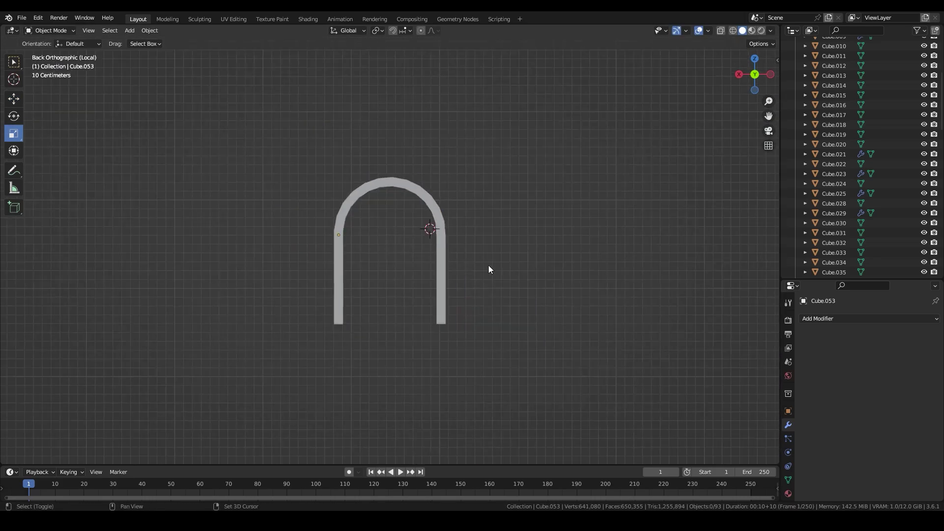
{"action": "left_click", "coordinate": [836, 318]}
{"action": "left_click", "coordinate": [756, 112]}
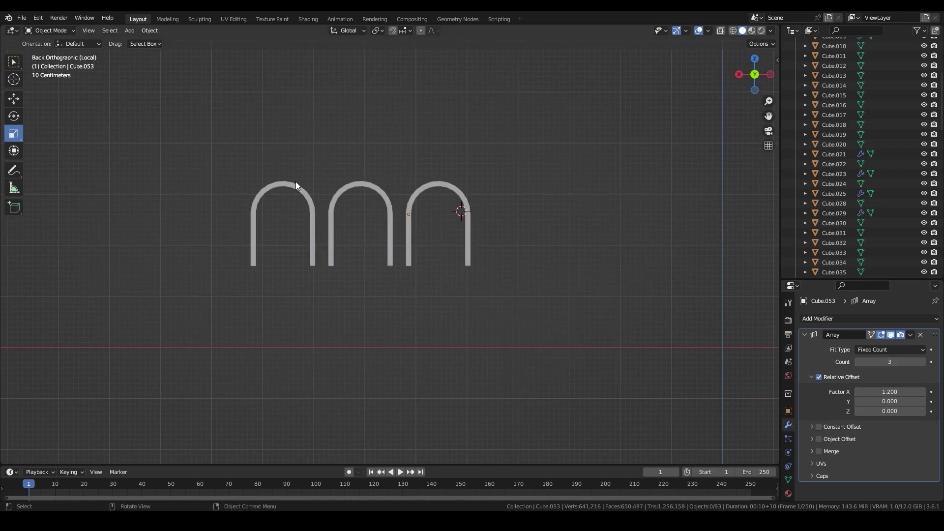
Place a new cube below the arches and stretch it along X into a thin bar.
{"action": "key", "text": "shift+a"}
{"action": "scroll", "coordinate": [359, 268], "scroll_direction": "up", "scroll_amount": 3}
{"action": "key", "text": "g"}
{"action": "left_click", "coordinate": [345, 289]}
{"action": "key", "text": "s"}
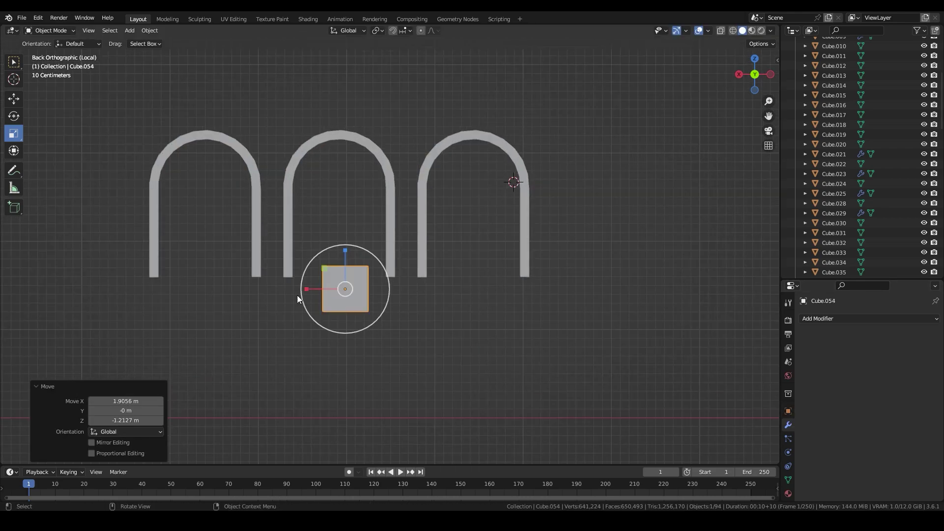
{"action": "key", "text": "s"}
{"action": "key", "text": "x"}
{"action": "key", "text": "Return"}
{"action": "key", "text": "s"}
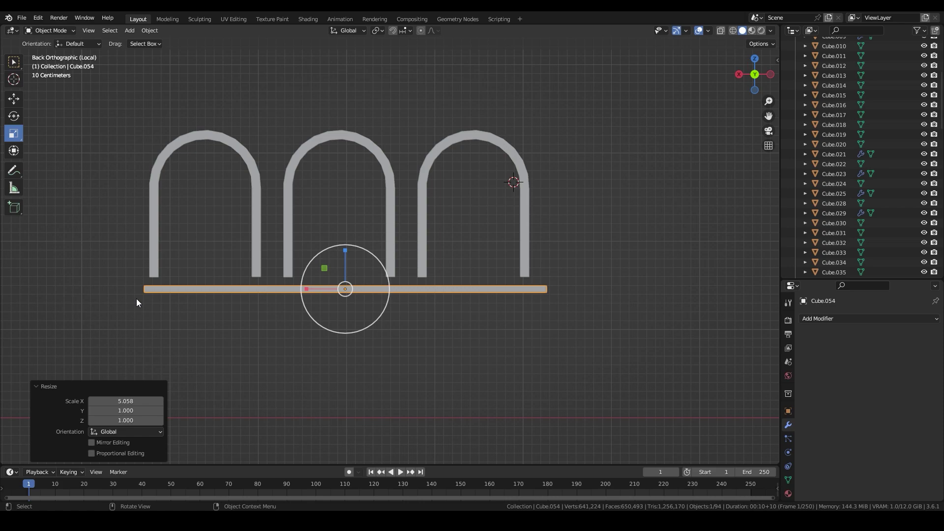
Shrink the bar slightly and check its thickness from side and back views.
{"action": "key", "text": "s"}
{"action": "left_click", "coordinate": [66, 120]}
{"action": "left_click", "coordinate": [301, 289]}
{"action": "middle_click_drag", "start_coordinate": [301, 289], "coordinate": [337, 314]}
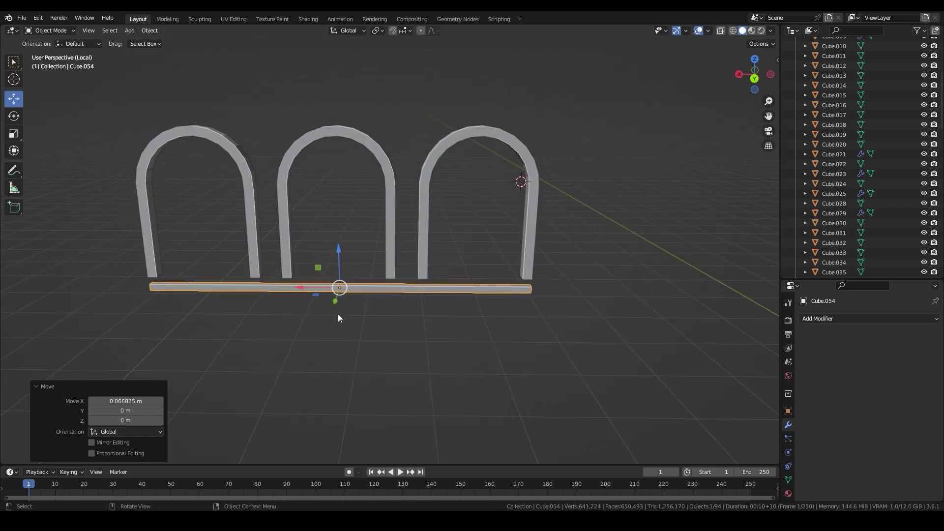
{"action": "key", "text": "KP_3"}
{"action": "left_click", "coordinate": [688, 288]}
{"action": "middle_click_drag", "start_coordinate": [689, 288], "coordinate": [472, 248]}
{"action": "key", "text": "ctrl+KP_1"}
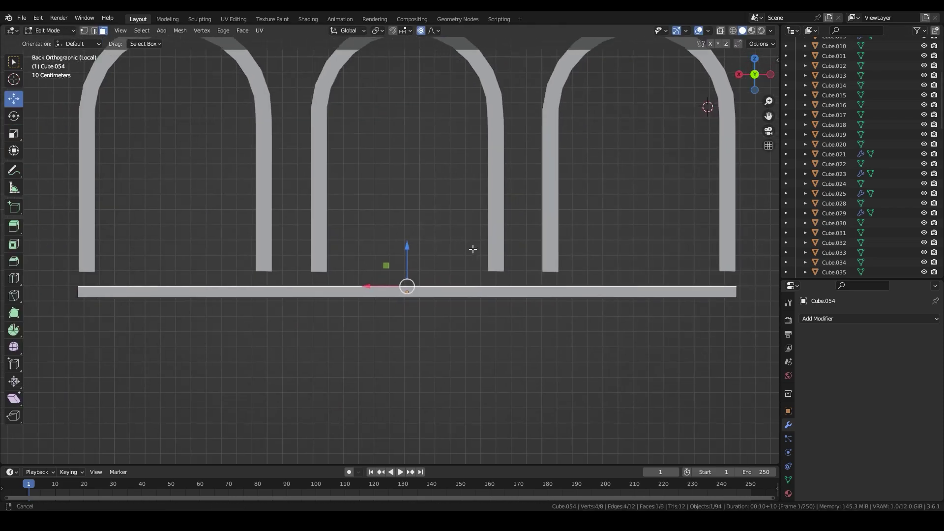
Extrude the bar's top face and widen it slightly to form the moulding.
{"action": "key", "text": "Tab"}
{"action": "key", "text": "e"}
{"action": "left_click", "coordinate": [544, 246]}
{"action": "key", "text": "s"}
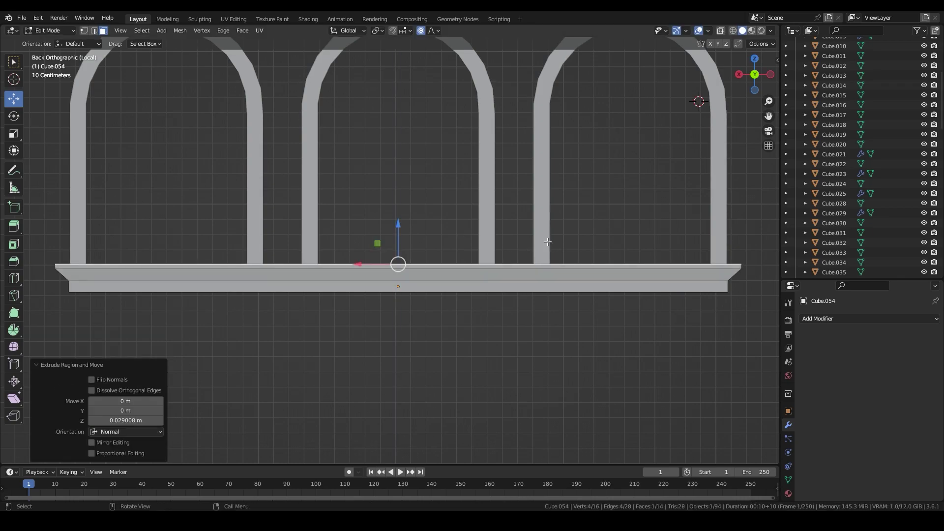
{"action": "key", "text": "ctrl+z"}
Apply the bar's scale and inspect its moulded profile.
{"action": "left_click", "coordinate": [38, 18]}
{"action": "left_click", "coordinate": [64, 38]}
{"action": "key", "text": "ctrl+a"}
{"action": "mouse_move", "coordinate": [344, 246]}
{"action": "middle_mouse_down"}
{"action": "mouse_move", "coordinate": [432, 314]}
{"action": "mouse_move", "coordinate": [259, 354]}
{"action": "middle_mouse_up"}
{"action": "left_click", "coordinate": [432, 315]}
{"action": "key", "text": "Tab"}
{"action": "mouse_move", "coordinate": [369, 443]}
{"action": "middle_mouse_down"}
{"action": "mouse_move", "coordinate": [346, 386]}
{"action": "mouse_move", "coordinate": [638, 285]}
{"action": "middle_mouse_up"}
{"action": "key", "text": "Tab"}
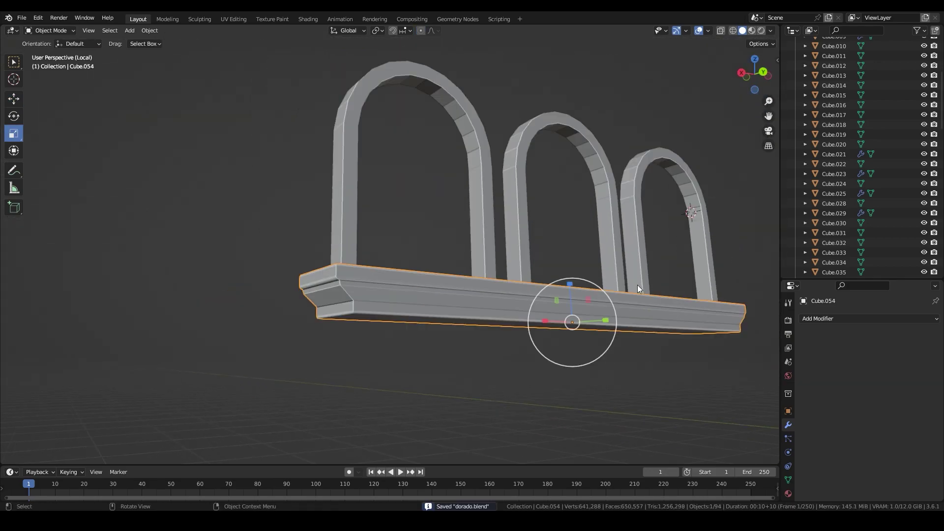
Add a new cube and place it at the ledge bar's centre.
{"action": "key", "text": "shift+a"}
{"action": "left_click", "coordinate": [640, 318]}
{"action": "left_click", "coordinate": [755, 74]}
{"action": "key", "text": "g"}
{"action": "left_click", "coordinate": [396, 355]}
{"action": "key", "text": "g"}
{"action": "left_click", "coordinate": [481, 283]}
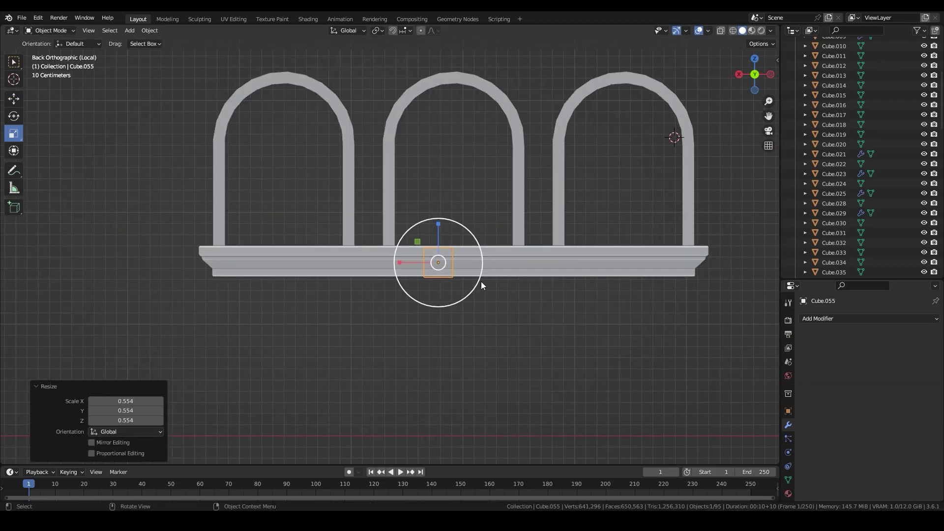
Taper the cube's bottom and extrude its front face to form a corbel bracket.
{"action": "key", "text": "Tab"}
{"action": "key", "text": "KP_Decimal"}
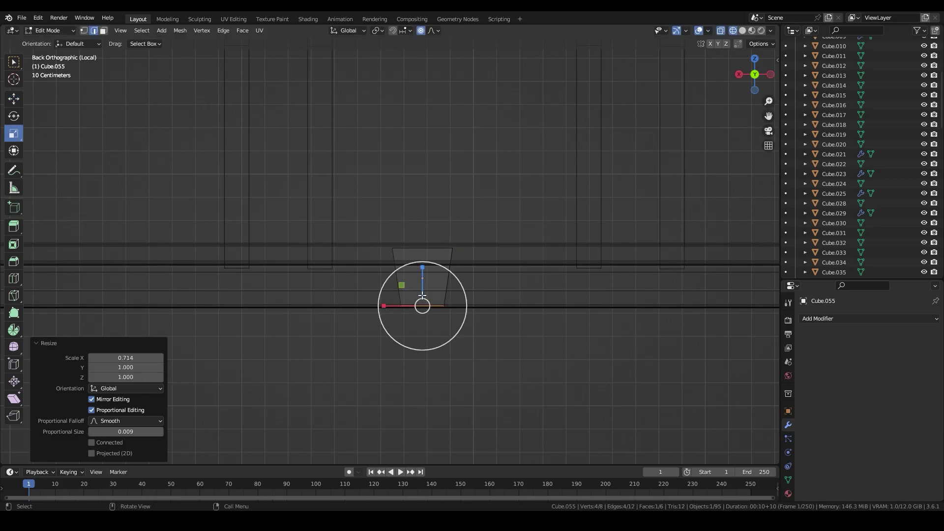
{"action": "key", "text": "3"}
{"action": "key", "text": "e"}
{"action": "left_click", "coordinate": [390, 331]}
{"action": "mouse_move", "coordinate": [390, 331]}
{"action": "middle_mouse_down"}
{"action": "mouse_move", "coordinate": [475, 362]}
{"action": "mouse_move", "coordinate": [422, 364]}
{"action": "middle_mouse_up"}
{"action": "key", "text": "Tab"}
Apply the bracket's scale and view it straight from the back.
{"action": "key", "text": "ctrl+a"}
{"action": "left_click", "coordinate": [422, 364]}
{"action": "key", "text": "Tab"}
{"action": "key", "text": "Tab"}
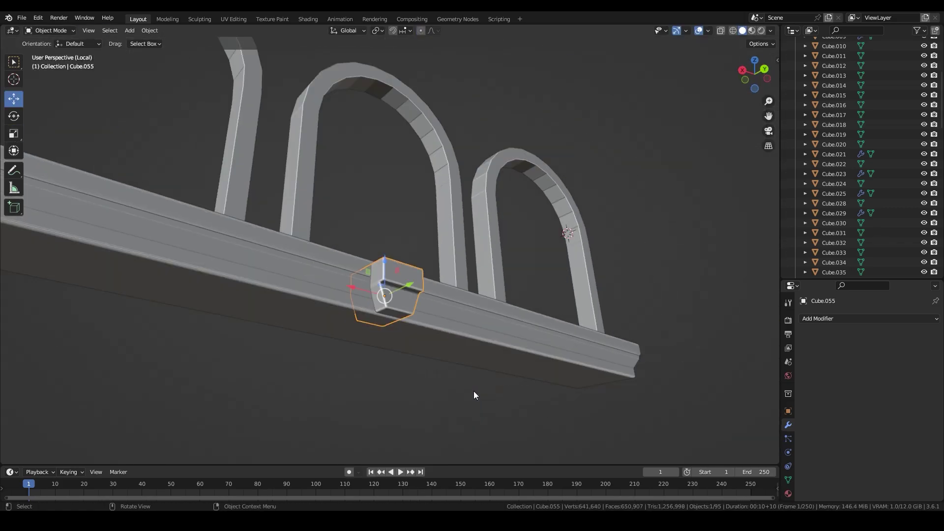
{"action": "middle_click_drag", "start_coordinate": [473, 395], "coordinate": [335, 305]}
{"action": "key", "text": "ctrl+KP_1"}
Position the bracket at the ledge's left end, array it, and duplicate the pair along the ledge.
{"action": "key", "text": "g"}
{"action": "key", "text": "y"}
{"action": "left_click", "coordinate": [319, 285]}
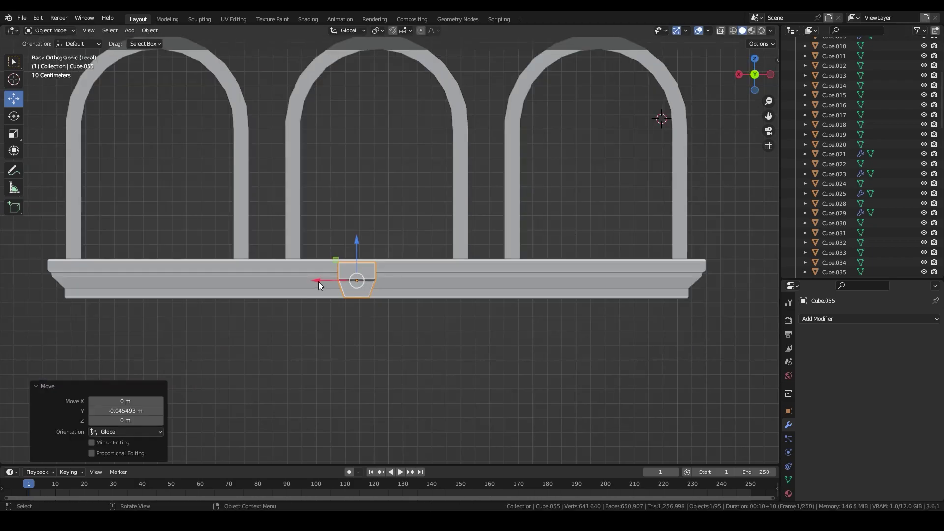
{"action": "right_click", "coordinate": [56, 301]}
{"action": "left_click", "coordinate": [869, 319]}
{"action": "left_click", "coordinate": [723, 103]}
{"action": "key", "text": "shift+d"}
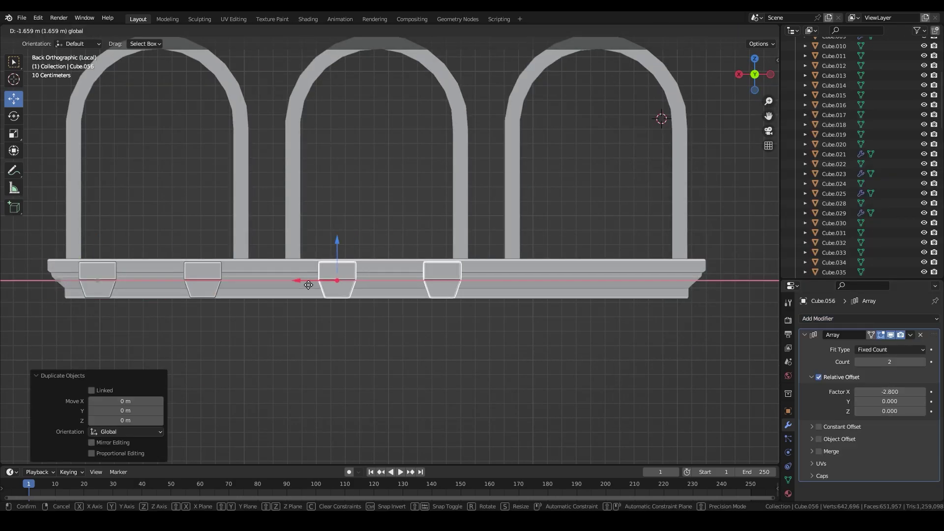
{"action": "left_click", "coordinate": [509, 275]}
{"action": "middle_click_drag", "start_coordinate": [510, 275], "coordinate": [337, 264]}
Bevel the arch's selected edge loops with Ctrl+B and save the file.
{"action": "left_click", "coordinate": [337, 264]}
{"action": "key", "text": "Tab"}
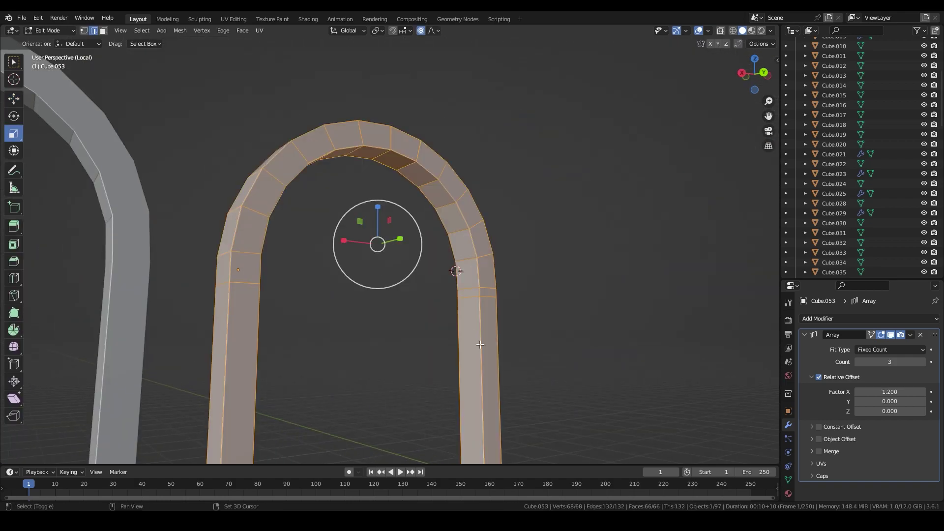
{"action": "middle_click_drag", "start_coordinate": [460, 270], "coordinate": [544, 324]}
{"action": "key", "text": "ctrl+s"}
{"action": "left_click", "coordinate": [407, 93], "text": "ctrl+alt"}
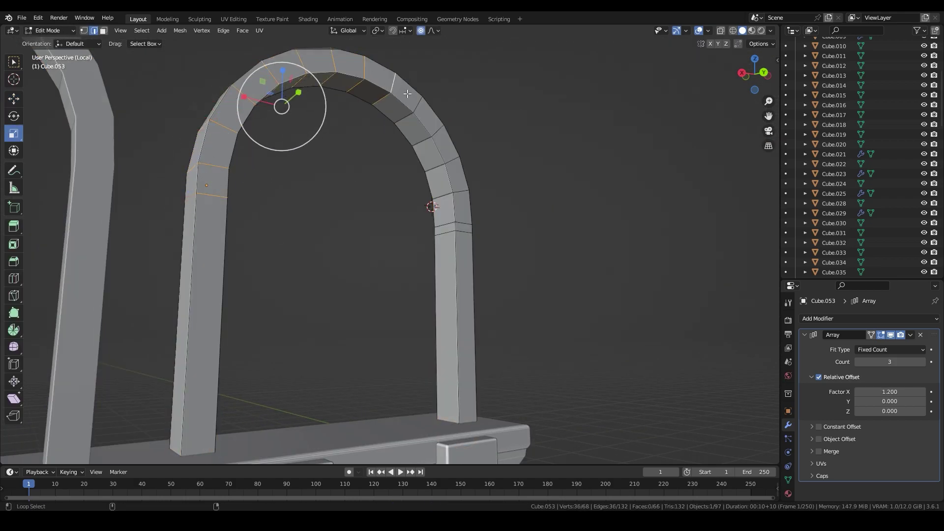
{"action": "left_click", "coordinate": [463, 225], "text": "alt+shift"}
{"action": "middle_click_drag", "start_coordinate": [463, 226], "coordinate": [466, 224]}
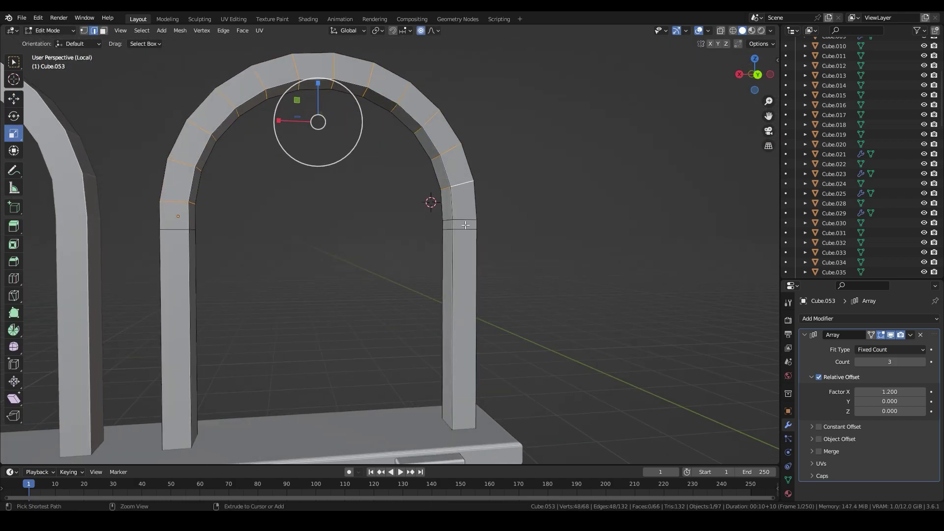
{"action": "left_click", "coordinate": [548, 236]}
{"action": "key", "text": "Tab"}
{"action": "middle_click_drag", "start_coordinate": [411, 274], "coordinate": [457, 281]}
{"action": "key", "text": "ctrl+s"}
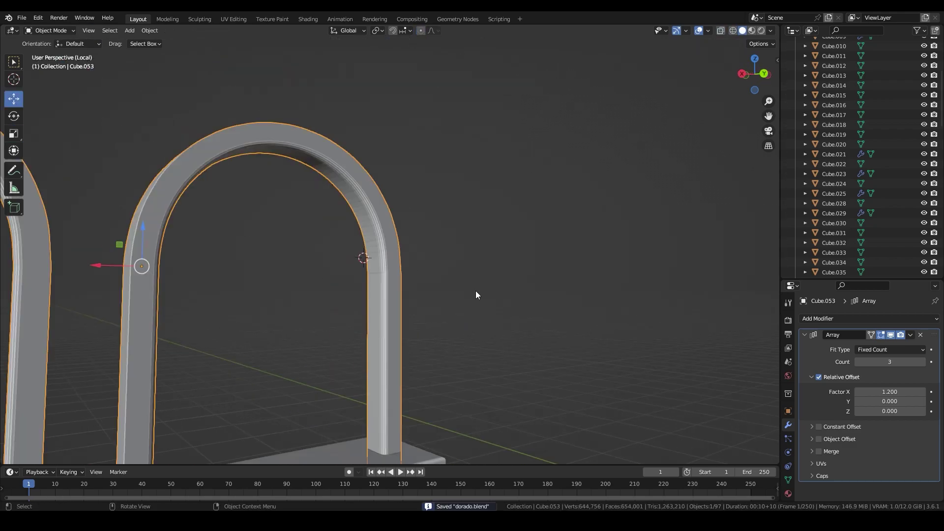
Select the arches, ledge and brackets and raise them 0.65491 m along Z onto the façade.
{"action": "key", "text": "KP_Divide"}
{"action": "key", "text": "ctrl+KP_1"}
{"action": "left_click", "coordinate": [190, 329], "text": "shift"}
{"action": "key", "text": "g"}
{"action": "left_click", "coordinate": [390, 323]}
{"action": "scroll", "coordinate": [401, 290], "scroll_direction": "up", "scroll_amount": 3}
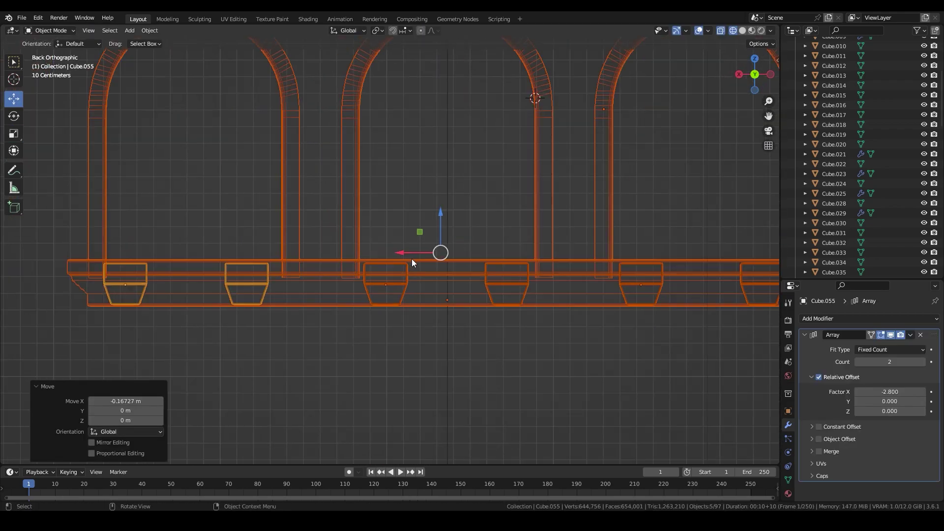
{"action": "scroll", "coordinate": [411, 259], "scroll_direction": "down", "scroll_amount": 5}
{"action": "key", "text": "g"}
{"action": "key", "text": "z"}
{"action": "left_click", "coordinate": [373, 226]}
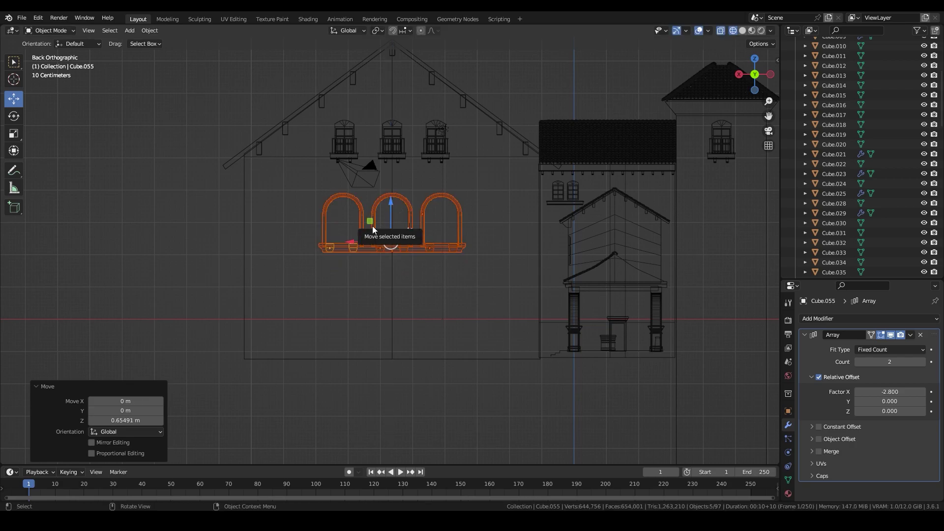
{"action": "key", "text": "shift+z"}
{"action": "middle_click_drag", "start_coordinate": [456, 127], "coordinate": [422, 274]}
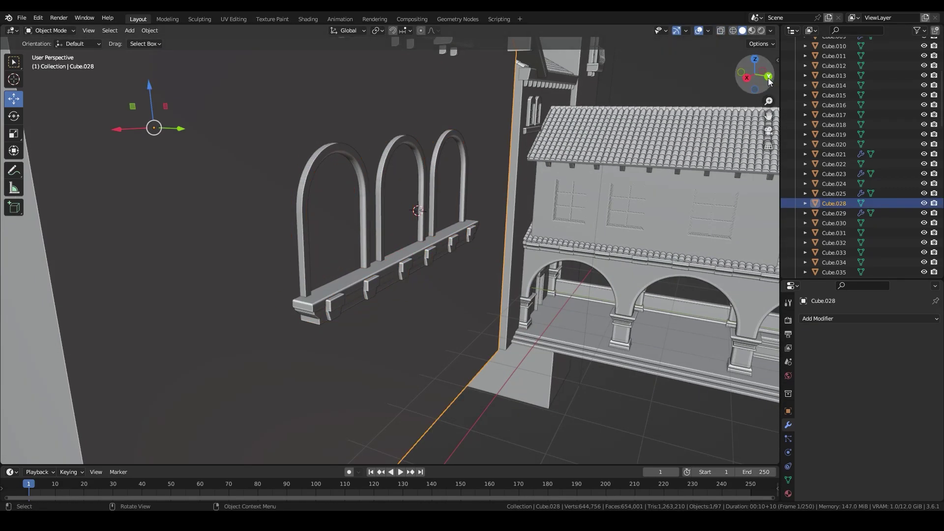
Select the façade wall and cut a horizontal edge loop into it.
{"action": "left_click", "coordinate": [768, 77]}
{"action": "key", "text": "Tab"}
{"action": "key", "text": "ctrl+r"}
{"action": "left_click_drag", "start_coordinate": [384, 207], "coordinate": [384, 200]}
{"action": "scroll", "coordinate": [555, 185], "scroll_direction": "up", "scroll_amount": 2}
{"action": "key", "text": "ctrl+r"}
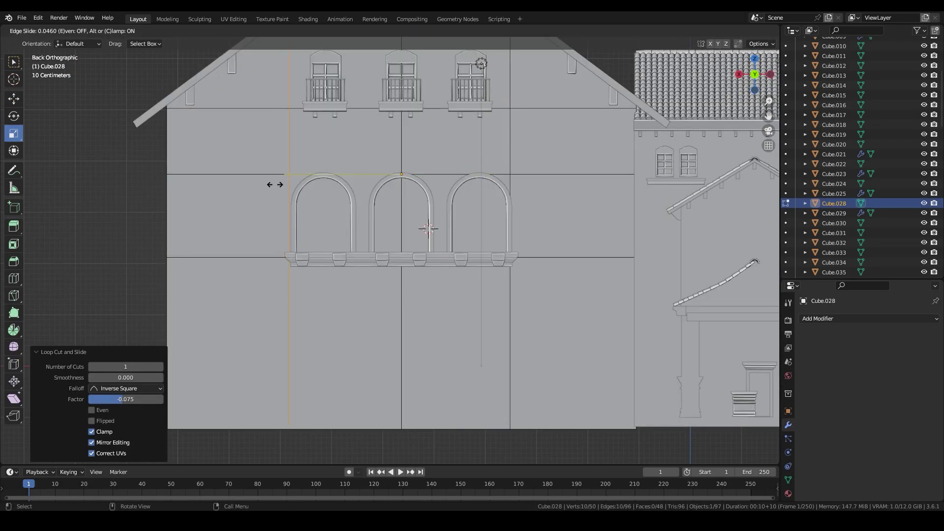
Add a vertical loop cut beside an arch, slide it, then undo the last slide.
{"action": "key", "text": "ctrl+r"}
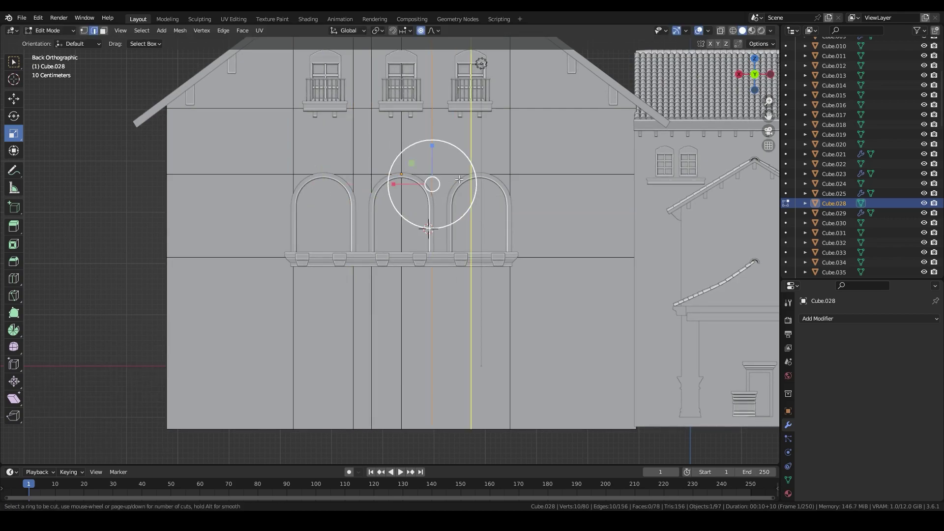
{"action": "left_click", "coordinate": [447, 197]}
{"action": "scroll", "coordinate": [449, 261], "scroll_direction": "up", "scroll_amount": 3}
{"action": "key", "text": "ctrl+r"}
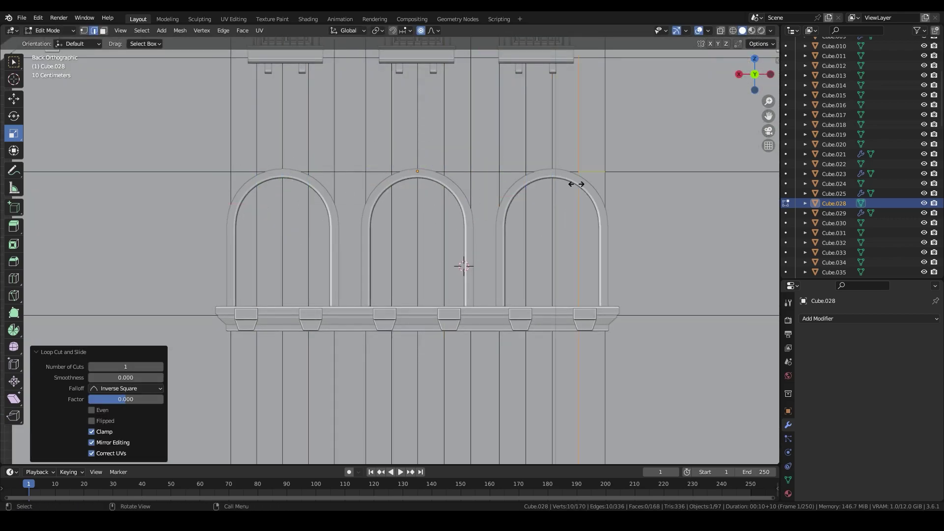
{"action": "left_click", "coordinate": [576, 184]}
{"action": "scroll", "coordinate": [371, 177], "scroll_direction": "up", "scroll_amount": 1}
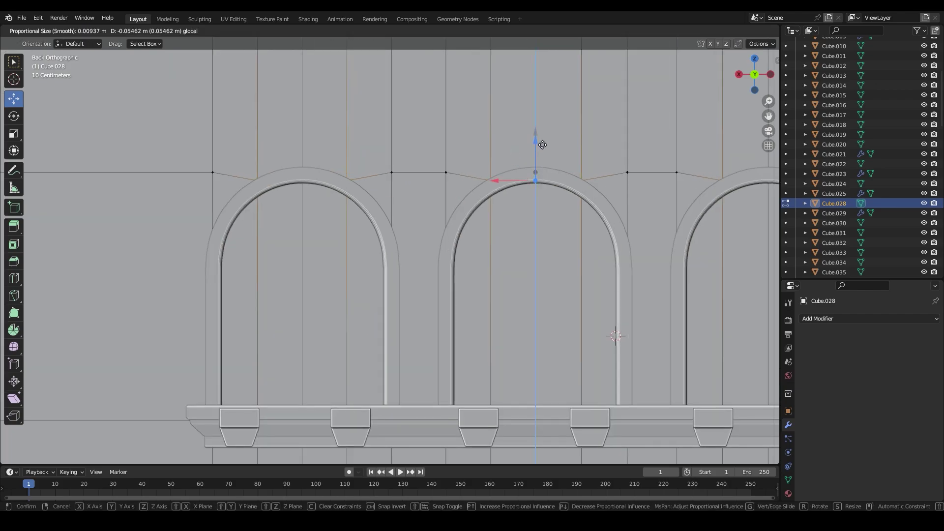
{"action": "key", "text": "ctrl+z"}
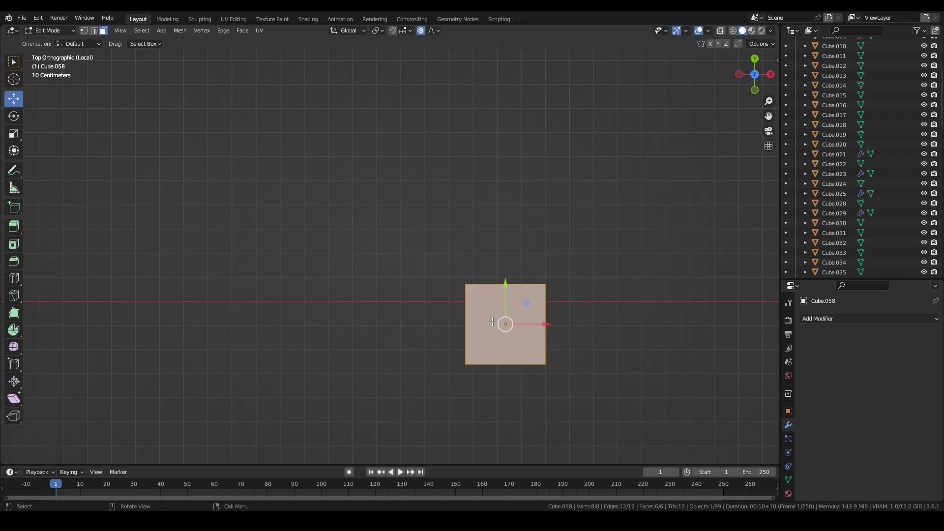
Lengthen the block by pulling its bottom face out, checked in solid display.
{"action": "left_click_drag", "start_coordinate": [467, 353], "coordinate": [466, 353]}
{"action": "left_click_drag", "start_coordinate": [506, 325], "coordinate": [501, 268]}
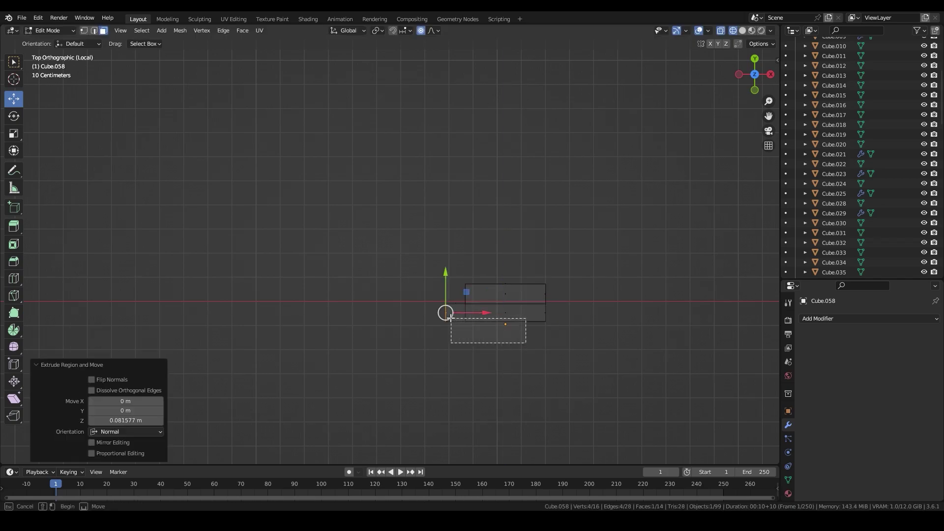
{"action": "key", "text": "shift+z"}
{"action": "middle_click_drag", "start_coordinate": [576, 301], "coordinate": [419, 324]}
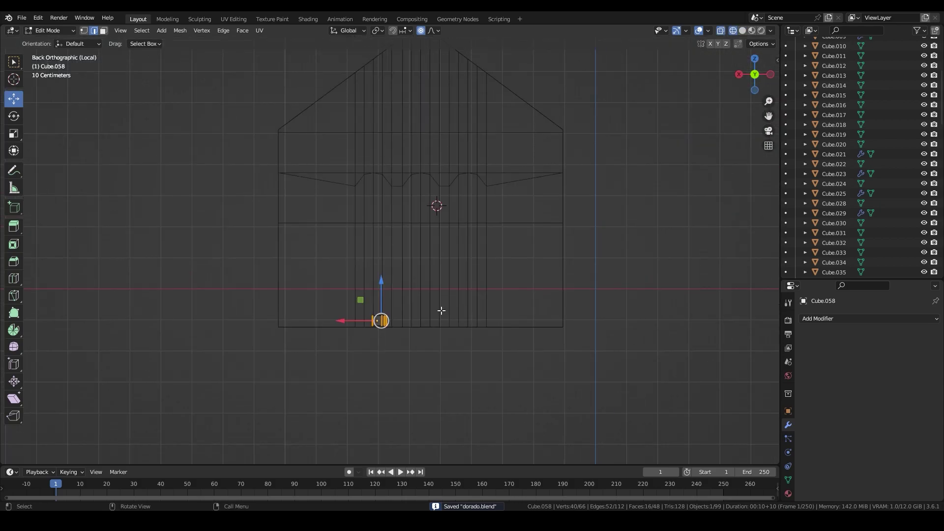
Spin the profile into a half-circle arch and extrude it for depth.
{"action": "key", "text": "Tab"}
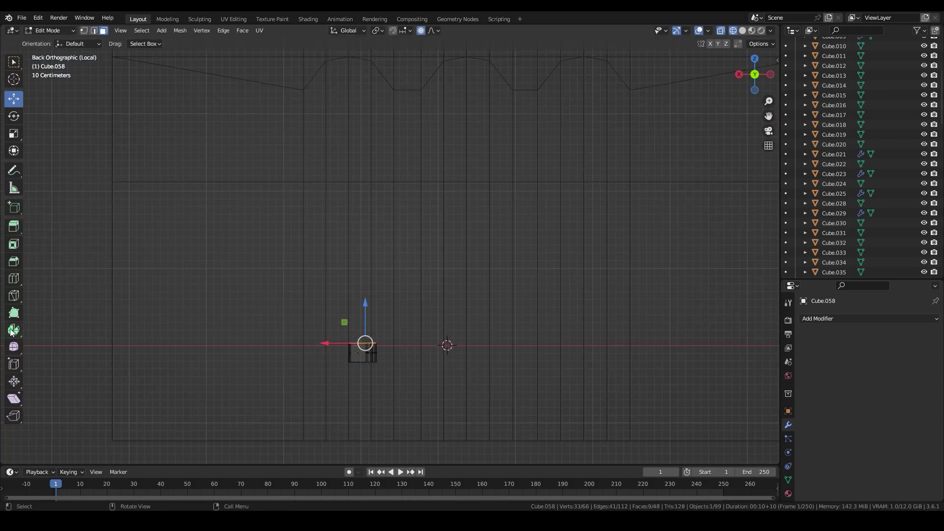
{"action": "left_click_drag", "start_coordinate": [279, 226], "coordinate": [327, 208]}
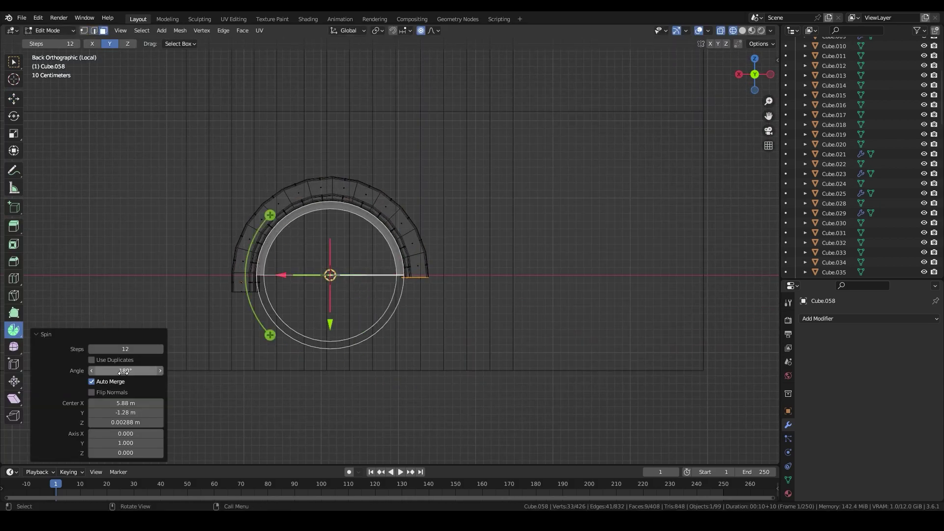
{"action": "scroll", "coordinate": [533, 256], "scroll_direction": "up", "scroll_amount": 3}
{"action": "key", "text": "e"}
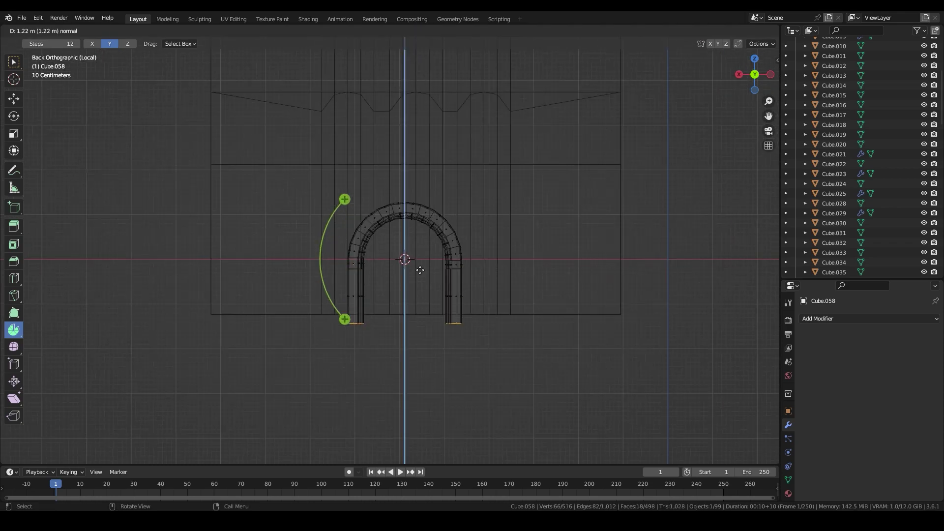
{"action": "left_click", "coordinate": [426, 254]}
{"action": "key", "text": "Tab"}
Set the arch's origin and copy its location between objects.
{"action": "key", "text": "KP_Divide"}
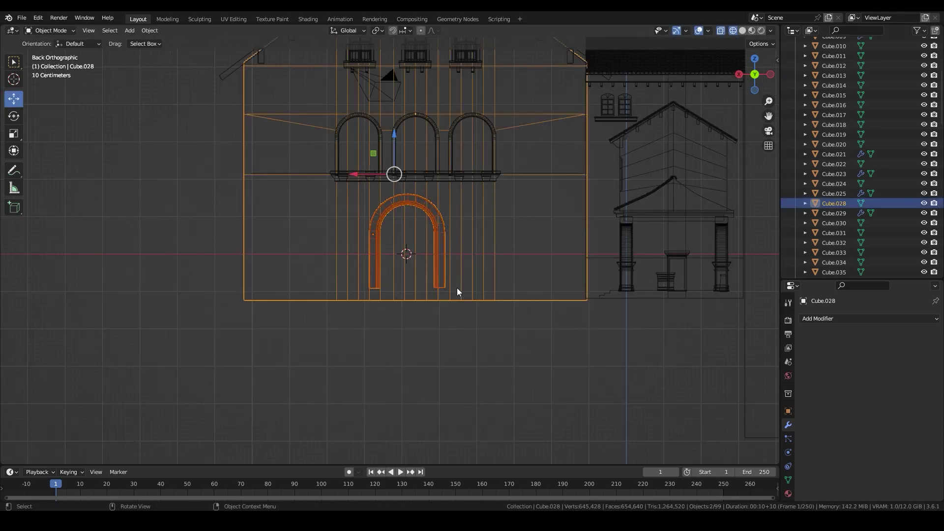
{"action": "scroll", "coordinate": [527, 257], "scroll_direction": "up", "scroll_amount": 3}
{"action": "key", "text": "ctrl+c"}
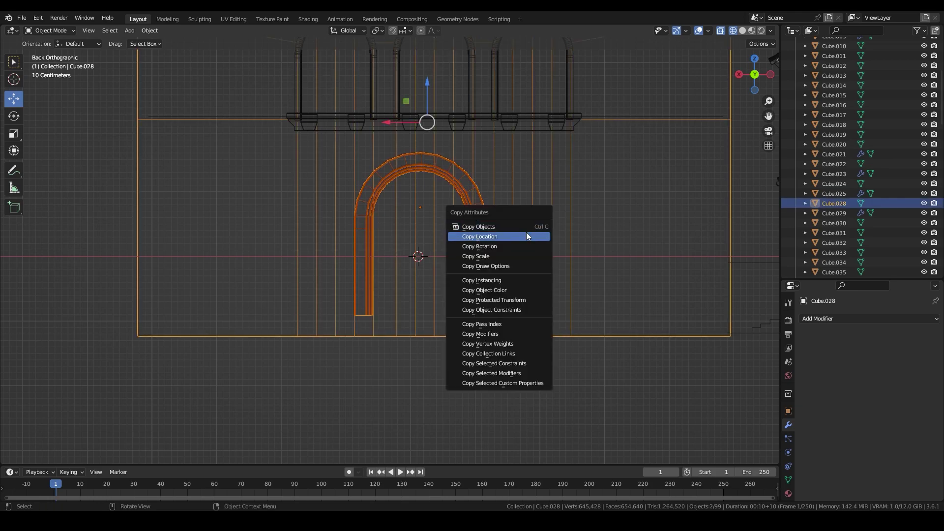
{"action": "left_click", "coordinate": [526, 232]}
Duplicate the arch vertically and finish lengthening the curved piece along Y.
{"action": "key", "text": "ctrl+v"}
{"action": "key", "text": "g"}
{"action": "key", "text": "z"}
{"action": "left_click", "coordinate": [414, 205]}
{"action": "middle_click_drag", "start_coordinate": [415, 205], "coordinate": [428, 253]}
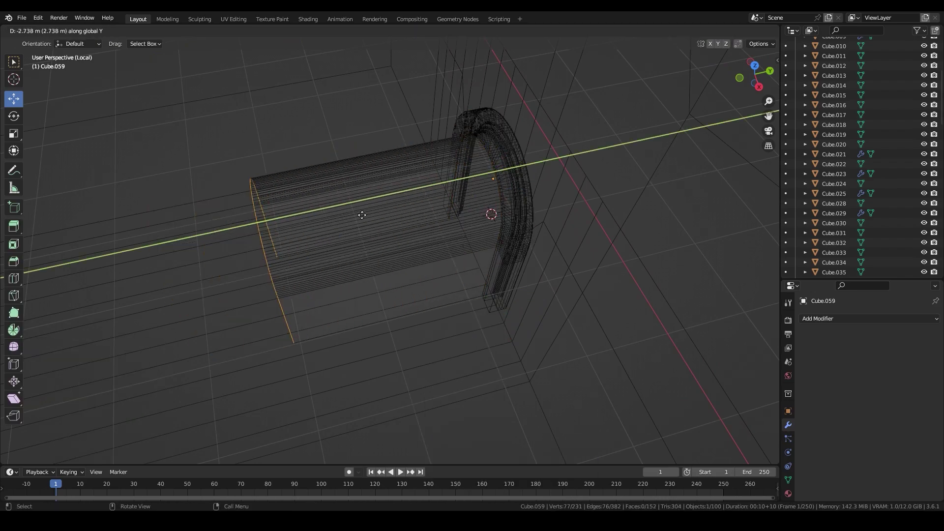
{"action": "left_click", "coordinate": [362, 215]}
{"action": "key", "text": "KP_7"}
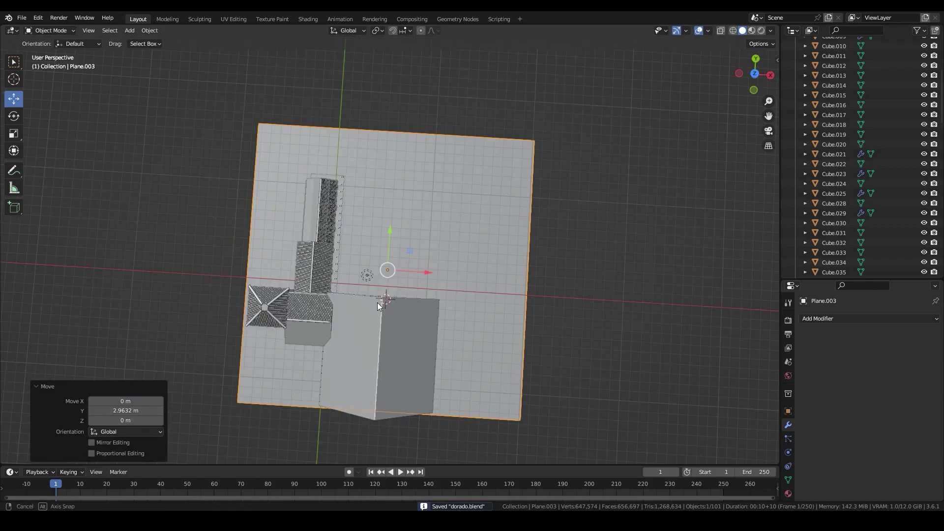
Duplicate the 37 arcade and roof pieces 12.64 m along X.
{"action": "left_click_drag", "start_coordinate": [439, 94], "coordinate": [278, 321]}
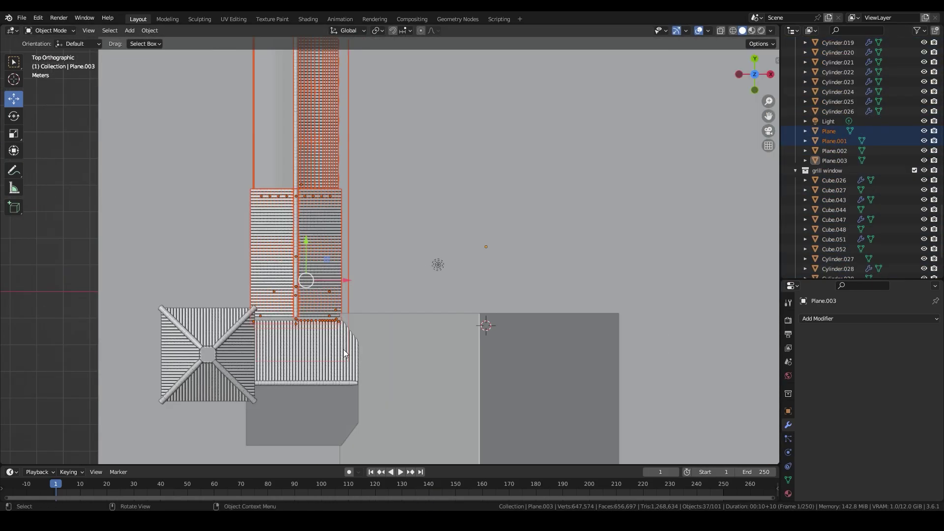
{"action": "right_click", "coordinate": [261, 373]}
{"action": "left_click", "coordinate": [261, 373]}
{"action": "left_click", "coordinate": [375, 325]}
Delete the unwanted upper wall and another leftover object.
{"action": "middle_click_drag", "start_coordinate": [376, 325], "coordinate": [547, 219]}
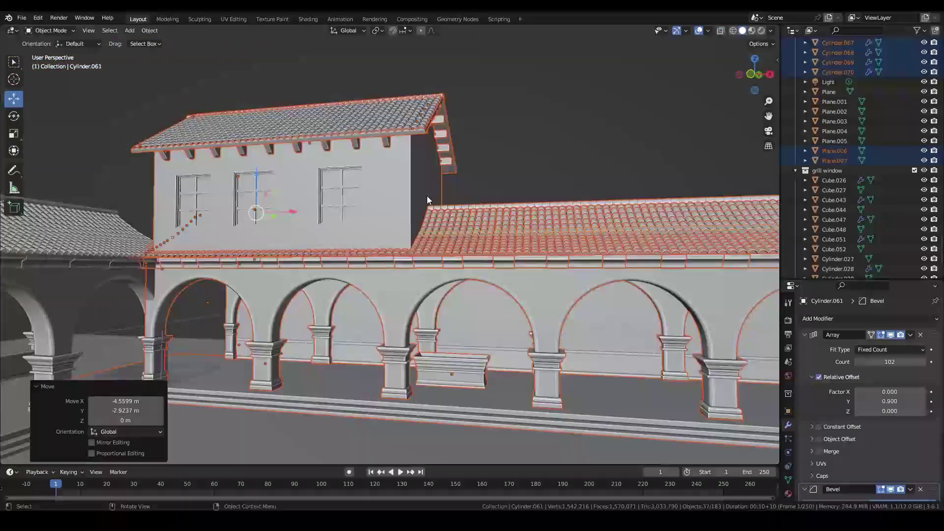
{"action": "key", "text": "Delete"}
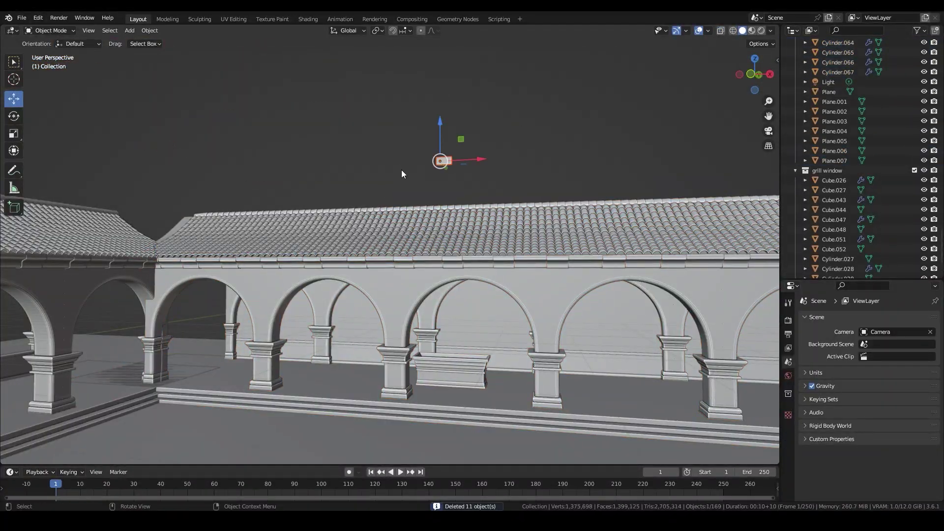
{"action": "key", "text": "Delete"}
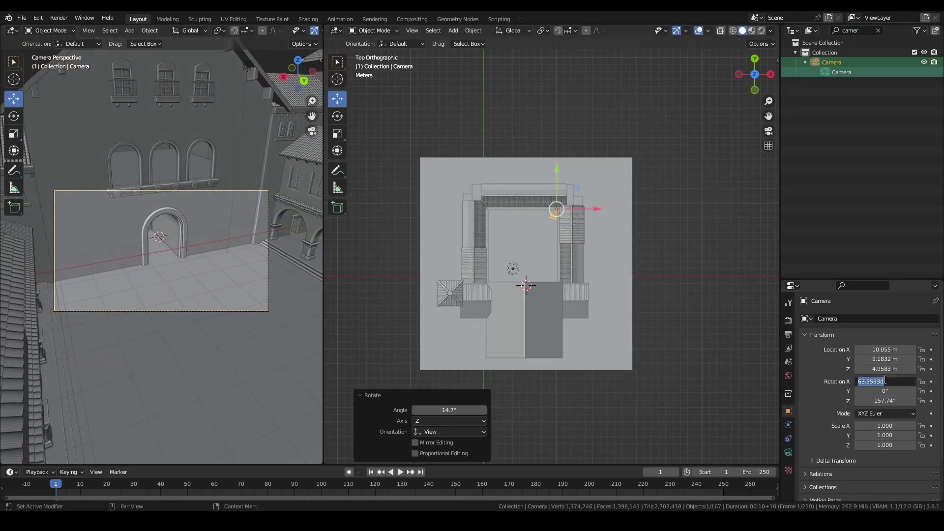
Tilt the camera to 95° on X and move it into the courtyard.
{"action": "type", "text": "95"}
{"action": "key", "text": "Return"}
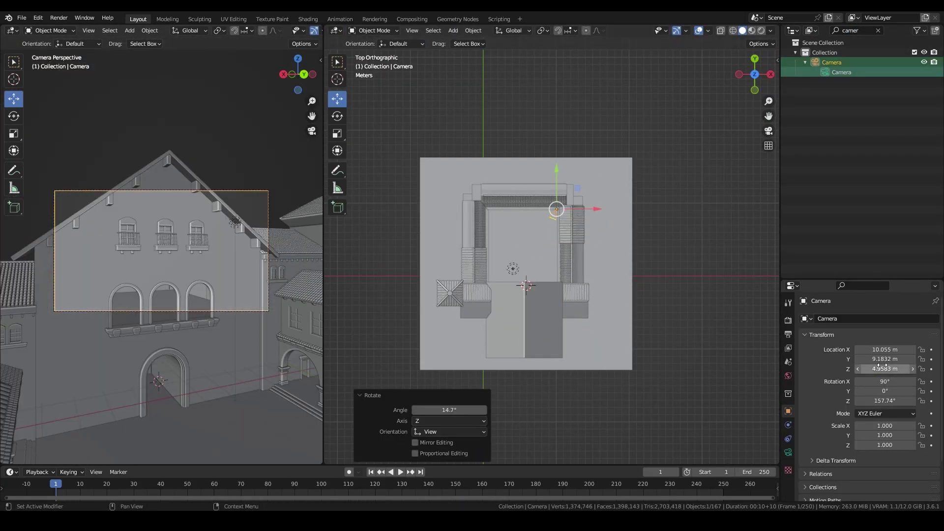
{"action": "key", "text": "alt+z"}
{"action": "key", "text": "g"}
{"action": "left_click", "coordinate": [610, 241]}
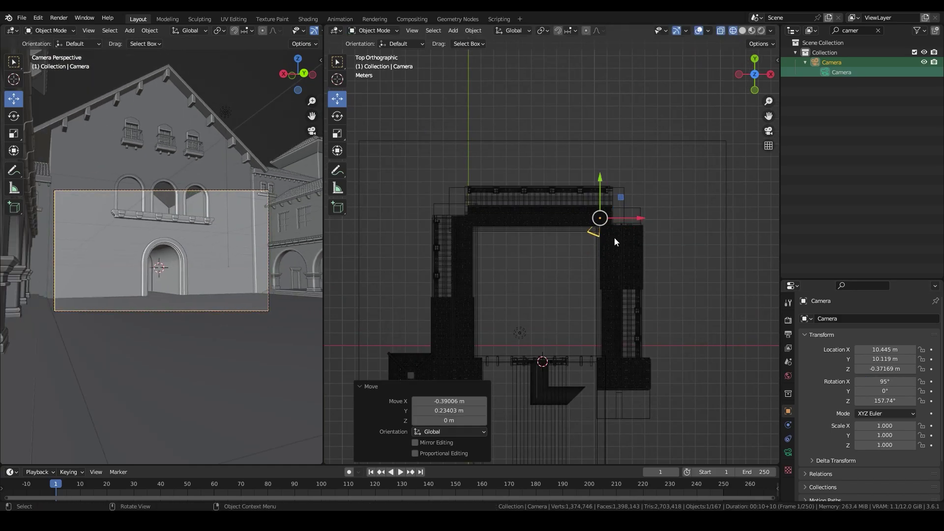
{"action": "middle_click_drag", "start_coordinate": [614, 238], "coordinate": [646, 194]}
From top view, reposition and turn the camera, then tilt it up to 99°.
{"action": "right_click", "coordinate": [164, 200]}
{"action": "key", "text": "KP_7"}
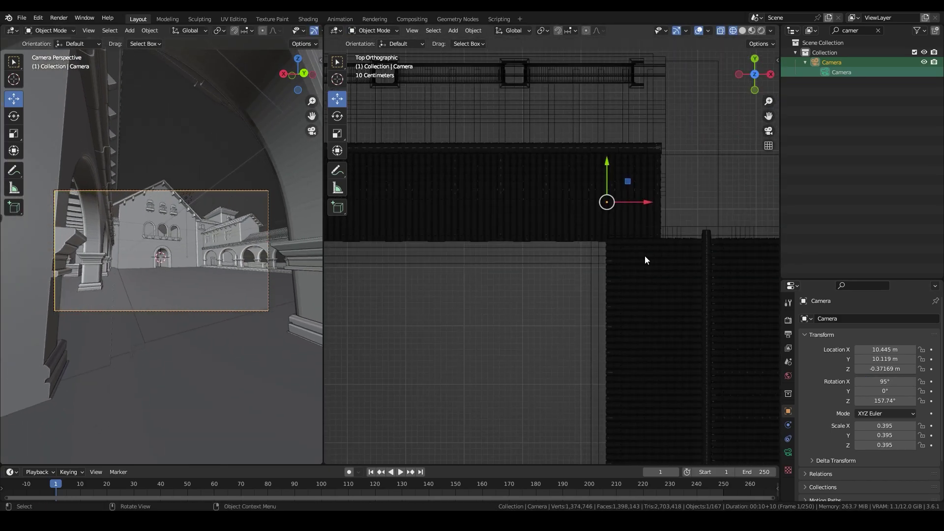
{"action": "key", "text": "g"}
{"action": "left_click", "coordinate": [642, 270]}
{"action": "key", "text": "r"}
{"action": "left_click", "coordinate": [913, 382]}
{"action": "key", "text": "Home"}
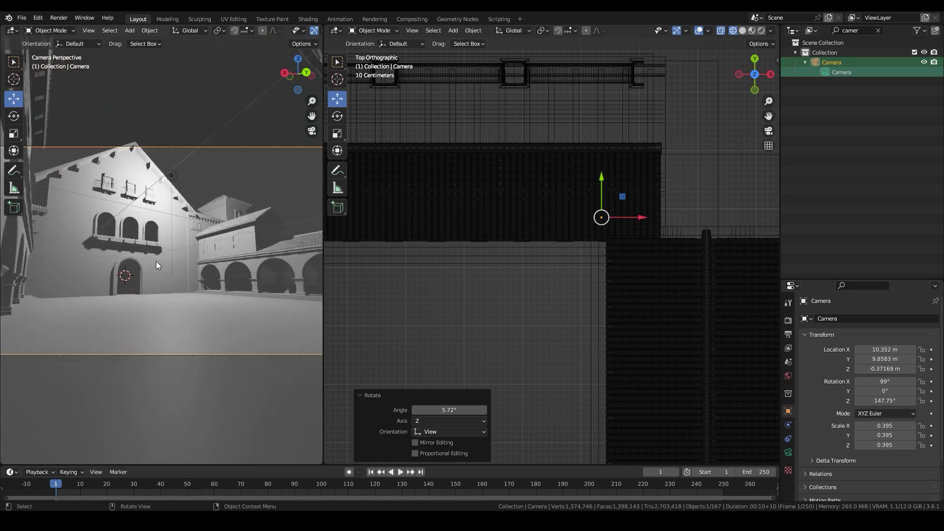
Review the render settings and save dorado.blend.
{"action": "left_click", "coordinate": [788, 320]}
{"action": "scroll", "coordinate": [149, 281], "scroll_direction": "down", "scroll_amount": 3}
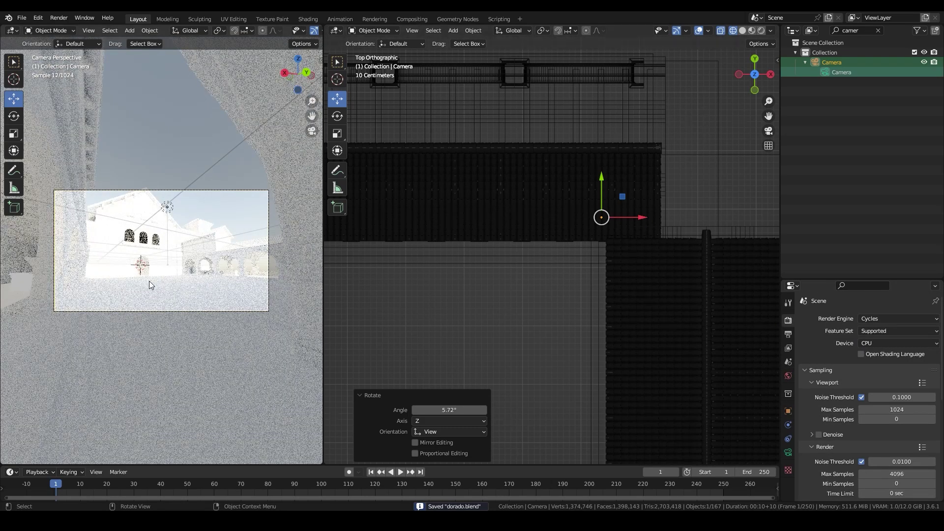
{"action": "key", "text": "ctrl+s"}
{"action": "scroll", "coordinate": [168, 304], "scroll_direction": "up", "scroll_amount": 1}
{"action": "scroll", "coordinate": [590, 304], "scroll_direction": "down", "scroll_amount": 4}
{"action": "key", "text": "shift+z"}
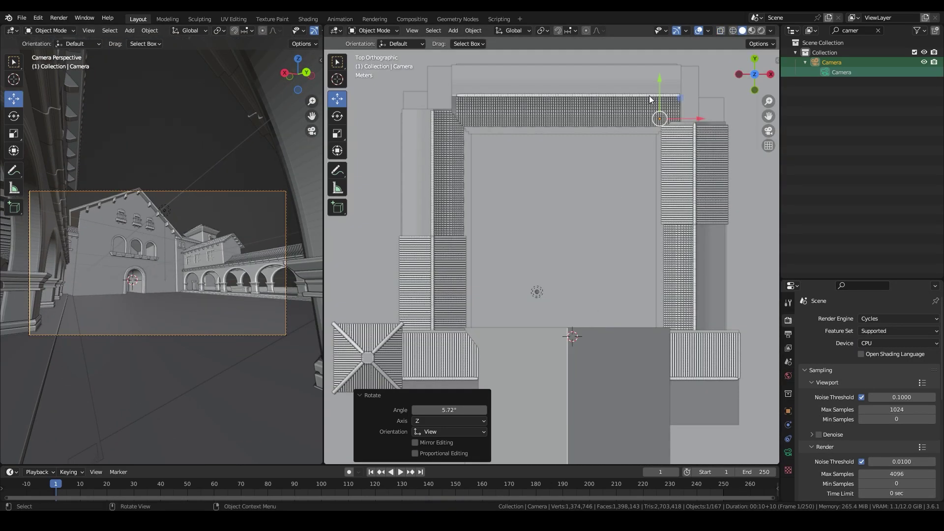
Return the camera view to solid shading and select the ground plane.
{"action": "key", "text": "z"}
{"action": "left_click", "coordinate": [215, 322]}
{"action": "middle_click_drag", "start_coordinate": [542, 255], "coordinate": [548, 306]}
{"action": "left_click", "coordinate": [548, 306]}
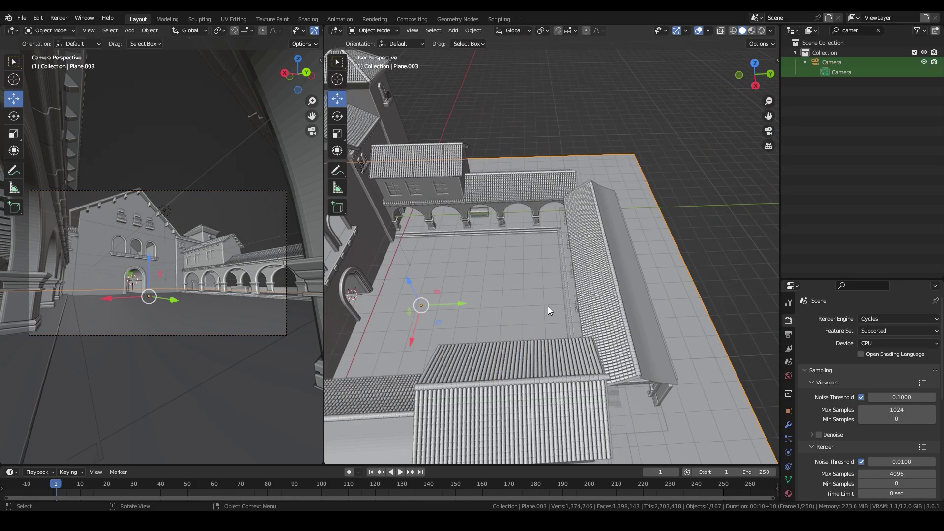
Add a new plane and move it into the courtyard.
{"action": "key", "text": "shift+a"}
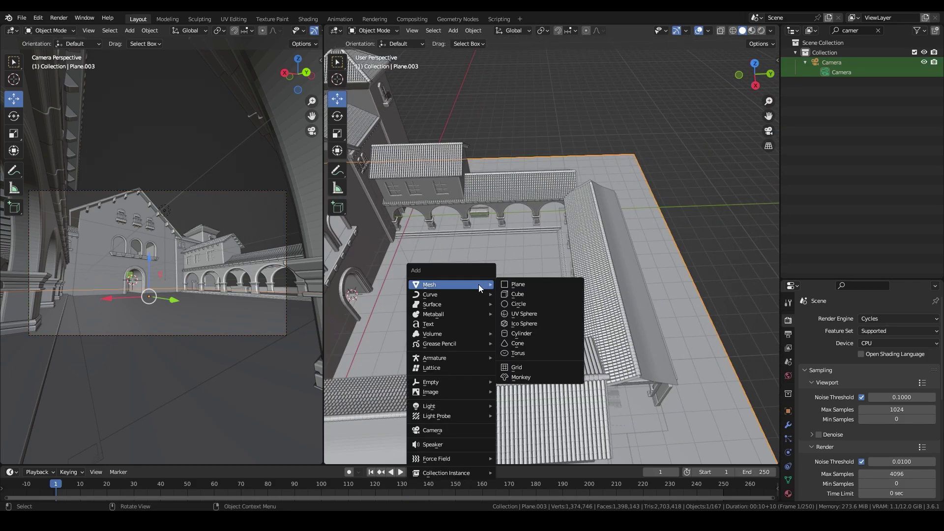
{"action": "left_click", "coordinate": [521, 285]}
{"action": "key", "text": "KP_7"}
{"action": "left_click_drag", "start_coordinate": [570, 335], "coordinate": [568, 273]}
{"action": "scroll", "coordinate": [568, 273], "scroll_direction": "up", "scroll_amount": 3}
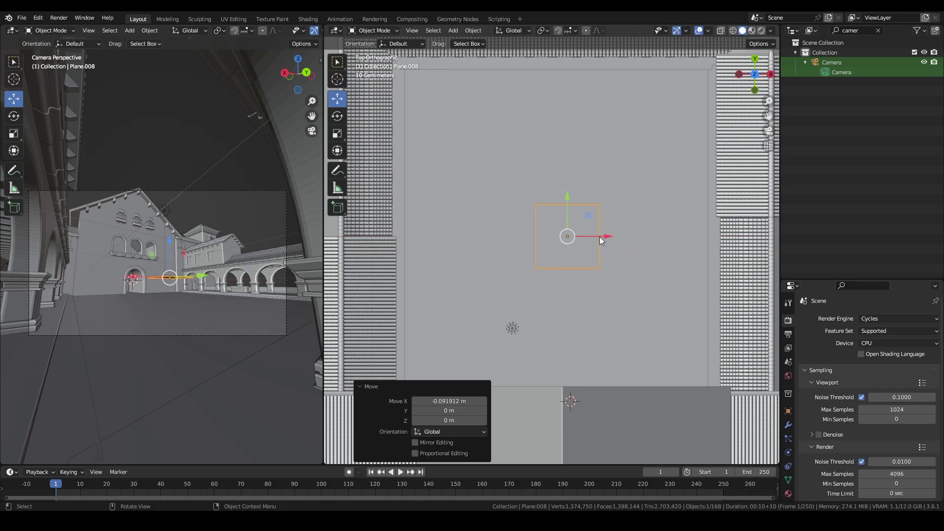
In Edit Mode with X-ray, slide the plane's vertices 1.12 m along X.
{"action": "key", "text": "Tab"}
{"action": "key", "text": "alt+z"}
{"action": "scroll", "coordinate": [609, 185], "scroll_direction": "down", "scroll_amount": 2}
{"action": "left_click_drag", "start_coordinate": [610, 202], "coordinate": [629, 202]}
{"action": "scroll", "coordinate": [516, 198], "scroll_direction": "up", "scroll_amount": 2}
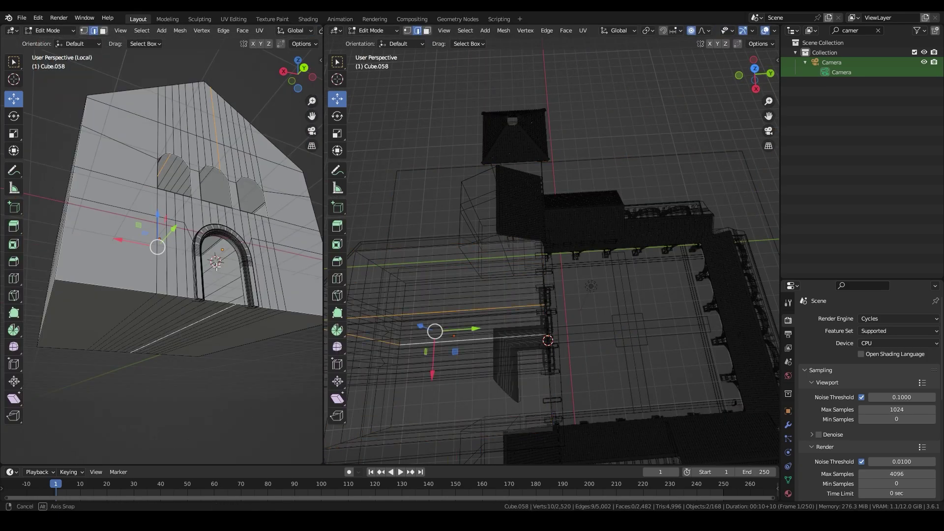
Extrude the floor strip under the arched doorway about 0.11 m.
{"action": "key", "text": "Tab"}
{"action": "left_click", "coordinate": [110, 322]}
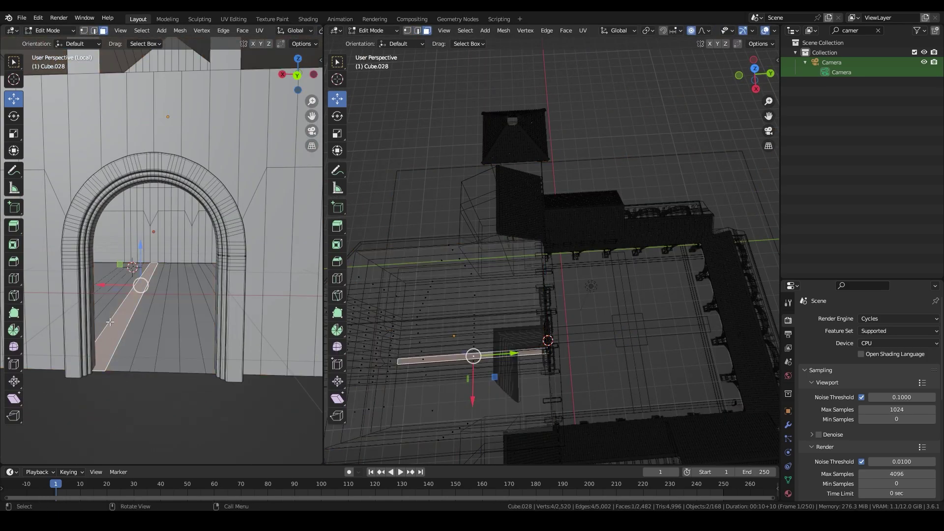
{"action": "left_click", "coordinate": [186, 352]}
{"action": "middle_click_drag", "start_coordinate": [185, 352], "coordinate": [148, 344]}
{"action": "key", "text": "Tab"}
{"action": "scroll", "coordinate": [210, 353], "scroll_direction": "down", "scroll_amount": 4}
{"action": "middle_click_drag", "start_coordinate": [210, 352], "coordinate": [113, 208]}
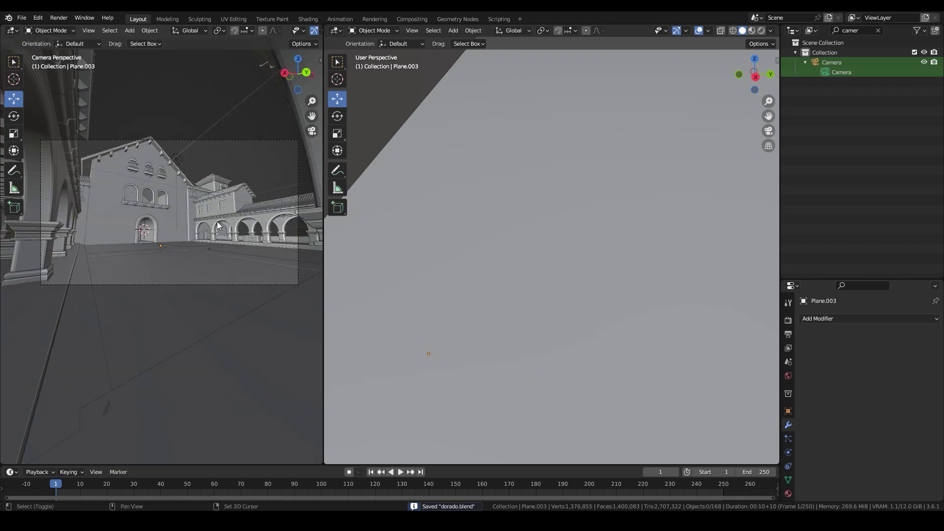
Duplicate the slat plane and raise the copy about 1.97 m.
{"action": "middle_click_drag", "start_coordinate": [217, 222], "coordinate": [197, 261], "text": "shift"}
{"action": "key", "text": "shift+d"}
{"action": "key", "text": "Return"}
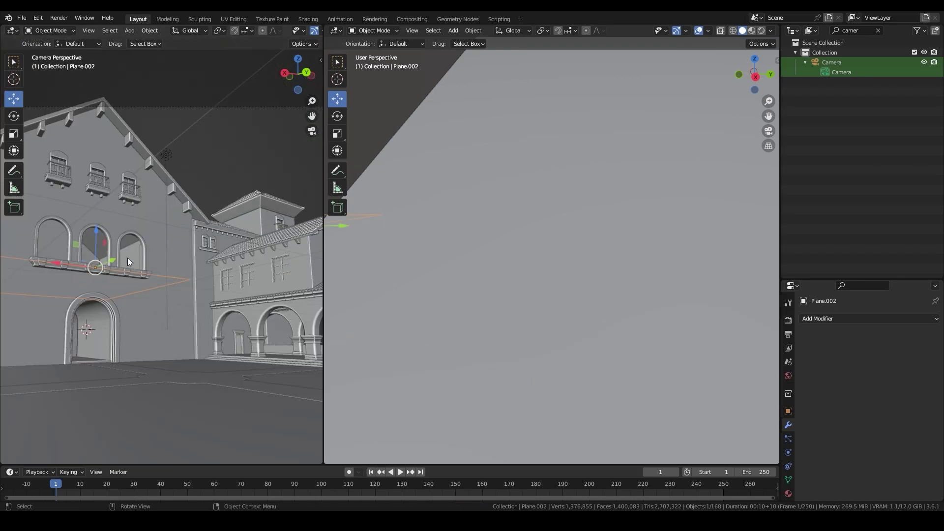
{"action": "scroll", "coordinate": [128, 257], "scroll_direction": "up", "scroll_amount": 3}
{"action": "left_click_drag", "start_coordinate": [128, 258], "coordinate": [129, 214]}
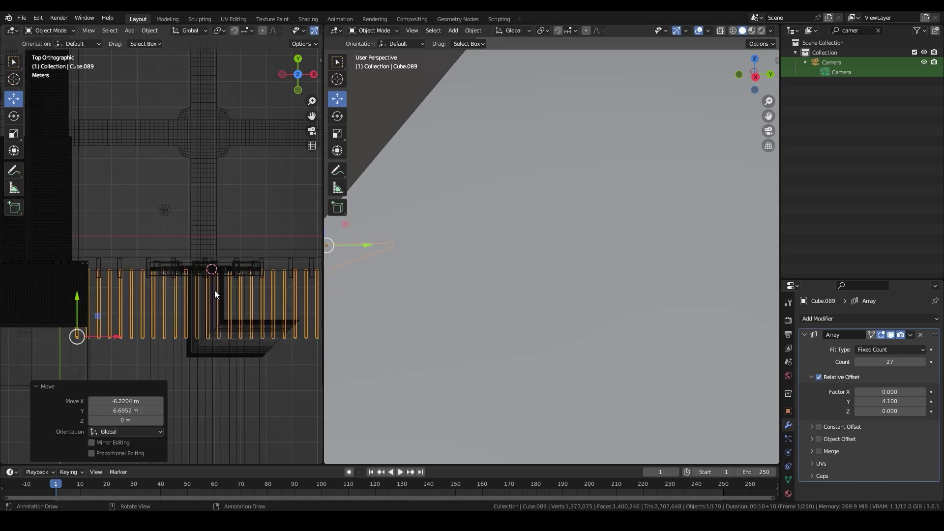
{"action": "scroll", "coordinate": [226, 340], "scroll_direction": "up", "scroll_amount": 3}
{"action": "scroll", "coordinate": [890, 361], "scroll_direction": "up", "scroll_amount": 5, "text": "ctrl"}
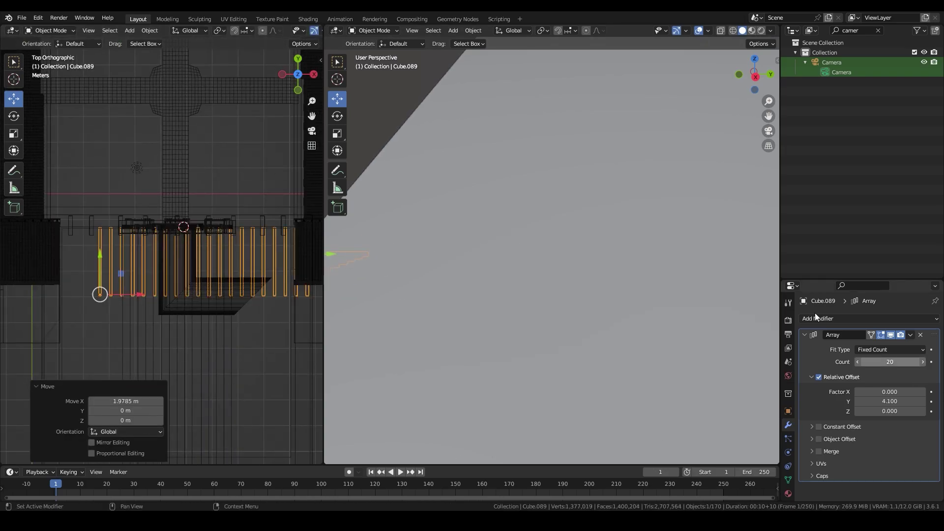
{"action": "left_click", "coordinate": [113, 296]}
{"action": "middle_click_drag", "start_coordinate": [112, 297], "coordinate": [231, 205]}
Lift the slats vertically into the arched windows and rotate their geometry.
{"action": "key", "text": "g"}
{"action": "key", "text": "z"}
{"action": "left_click", "coordinate": [251, 179]}
{"action": "key", "text": "g"}
{"action": "key", "text": "z"}
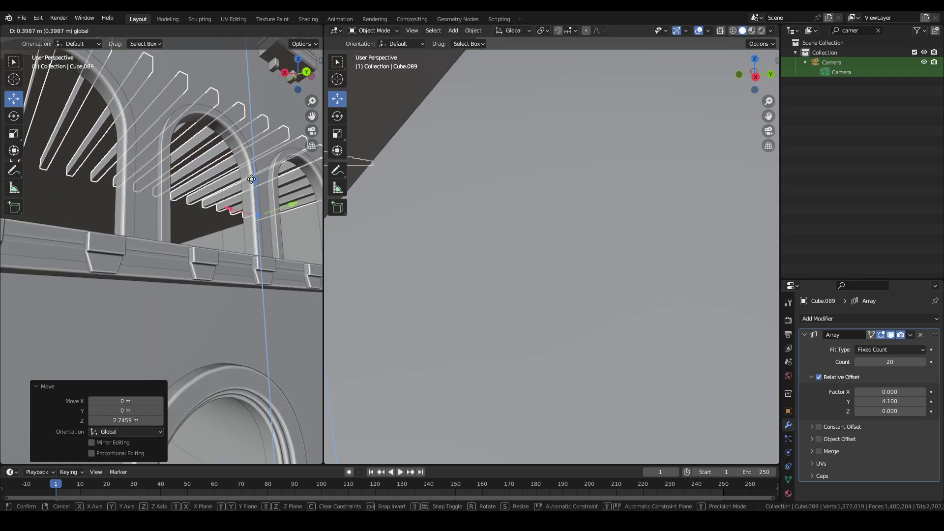
{"action": "key", "text": "Tab"}
{"action": "key", "text": "KP_7"}
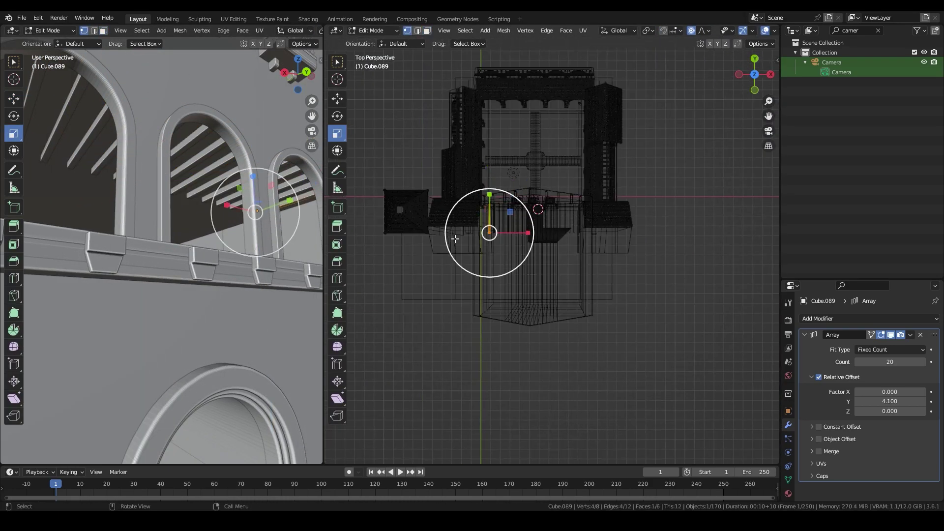
{"action": "key", "text": "KP_0"}
Aim the camera at the facade and focus the view on a roof edge tile row.
{"action": "key", "text": "ctrl+z"}
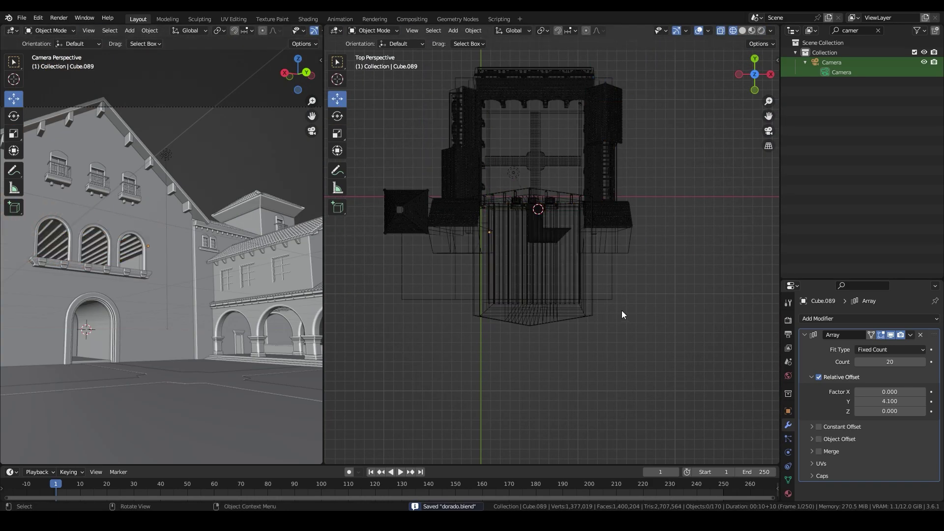
{"action": "middle_click_drag", "start_coordinate": [187, 206], "coordinate": [203, 236]}
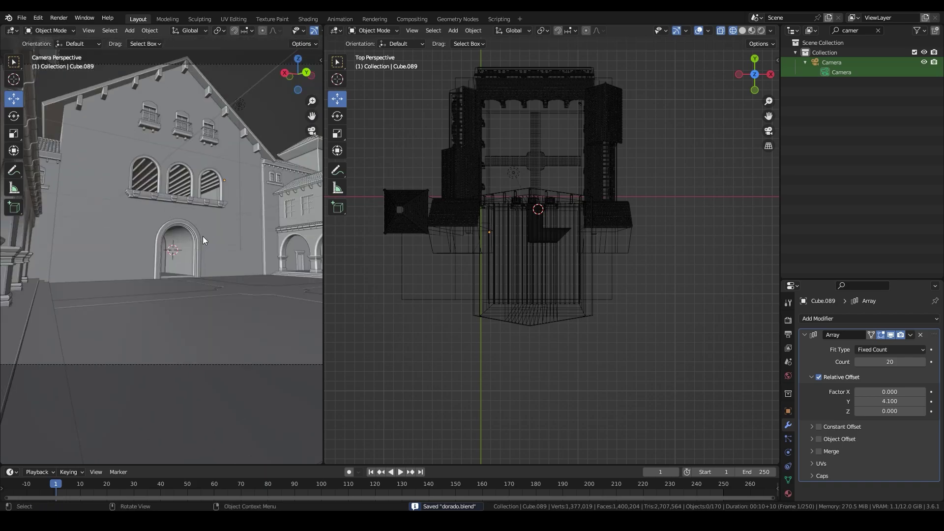
{"action": "left_click", "coordinate": [469, 168]}
{"action": "key", "text": "ctrl+KP_1"}
{"action": "key", "text": "KP_Decimal"}
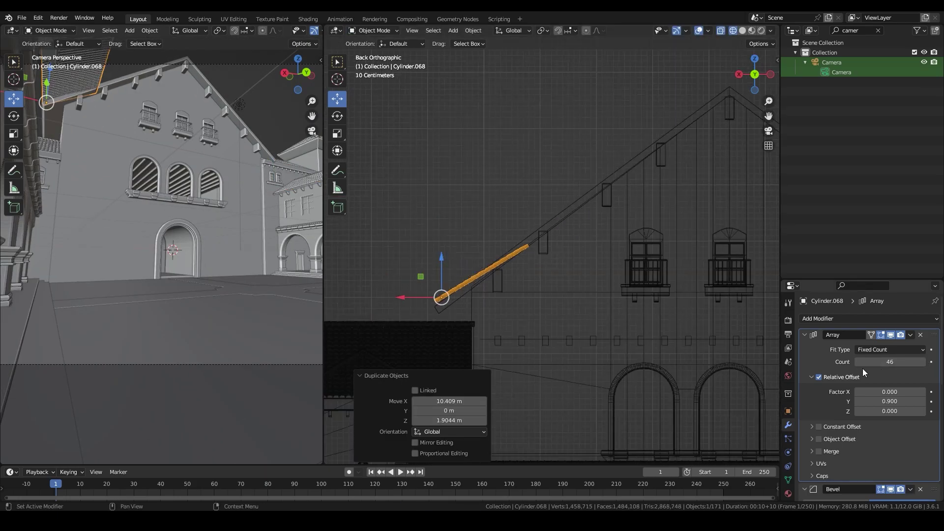
Duplicate the roof edge tile row, mirror it along Y, and move it into place.
{"action": "left_click", "coordinate": [859, 362]}
{"action": "right_click", "coordinate": [546, 325]}
{"action": "left_click", "coordinate": [649, 195]}
{"action": "middle_click_drag", "start_coordinate": [559, 245], "coordinate": [591, 343]}
{"action": "key", "text": "g"}
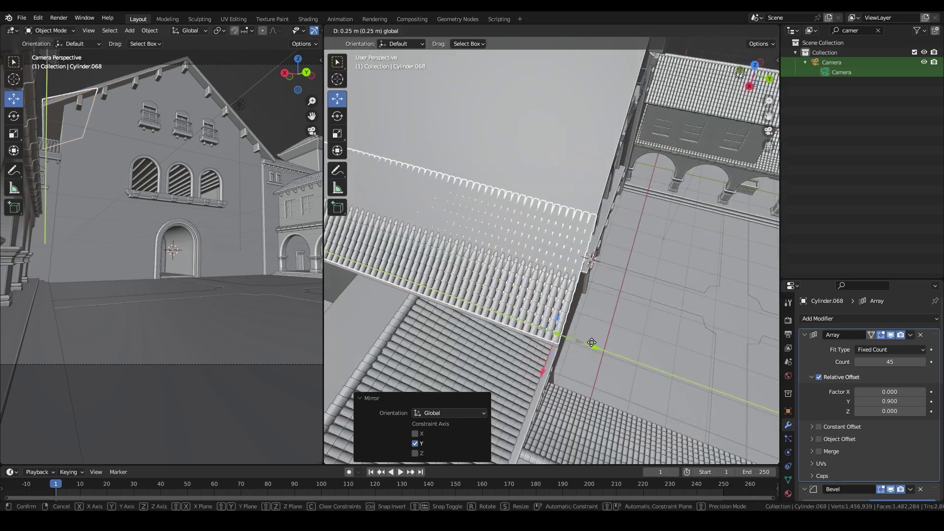
{"action": "left_click", "coordinate": [591, 343]}
{"action": "key", "text": "ctrl+KP_1"}
Rotate the tile row to the roof slope and set its count to 42.
{"action": "key", "text": "r"}
{"action": "scroll", "coordinate": [866, 383], "scroll_direction": "down", "scroll_amount": 5}
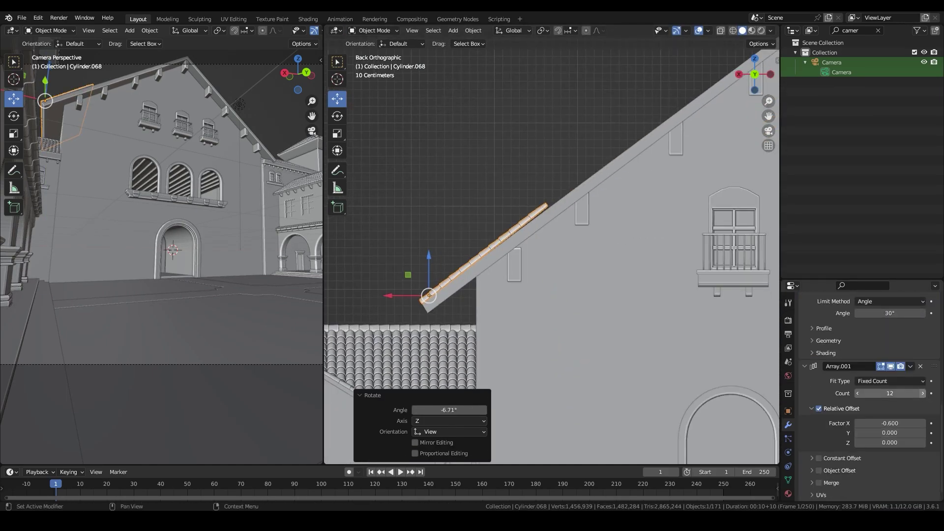
{"action": "scroll", "coordinate": [590, 323], "scroll_direction": "down", "scroll_amount": 2}
{"action": "left_click_drag", "start_coordinate": [890, 393], "coordinate": [924, 395]}
{"action": "left_click", "coordinate": [924, 393]}
{"action": "scroll", "coordinate": [577, 259], "scroll_direction": "up", "scroll_amount": 5}
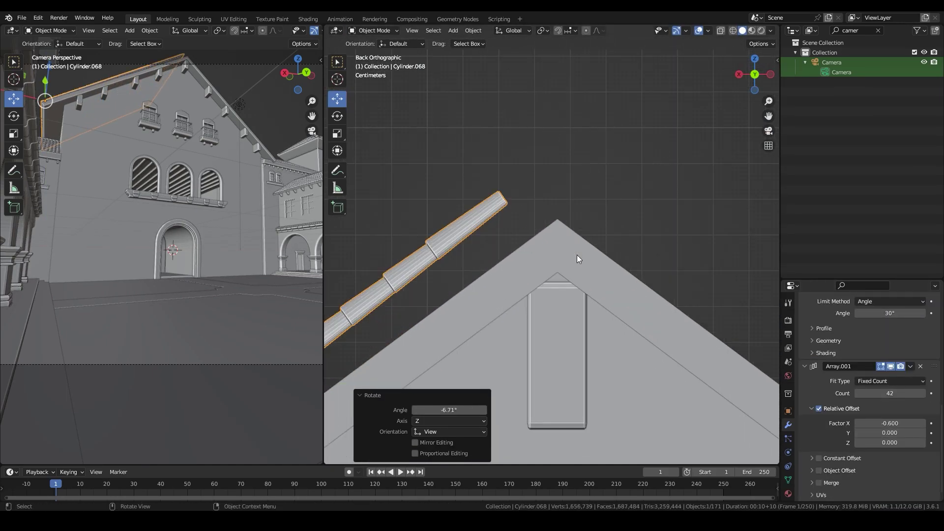
{"action": "middle_click_drag", "start_coordinate": [562, 230], "coordinate": [866, 382]}
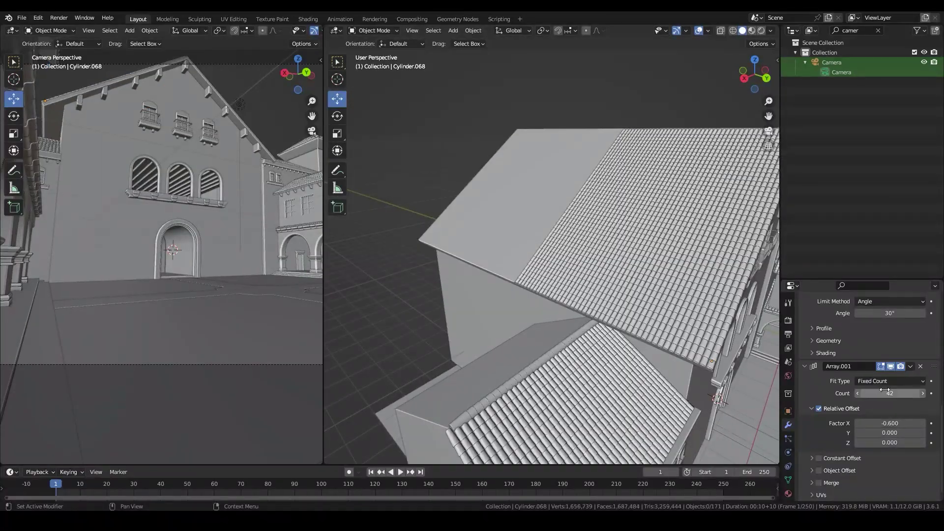
Duplicate the other roof edge tile row and mirror it across X.
{"action": "left_click", "coordinate": [522, 207]}
{"action": "scroll", "coordinate": [502, 292], "scroll_direction": "down", "scroll_amount": 3}
{"action": "key", "text": "shift+d"}
{"action": "right_click", "coordinate": [414, 245]}
{"action": "left_click", "coordinate": [472, 266]}
{"action": "key", "text": "ctrl+KP_1"}
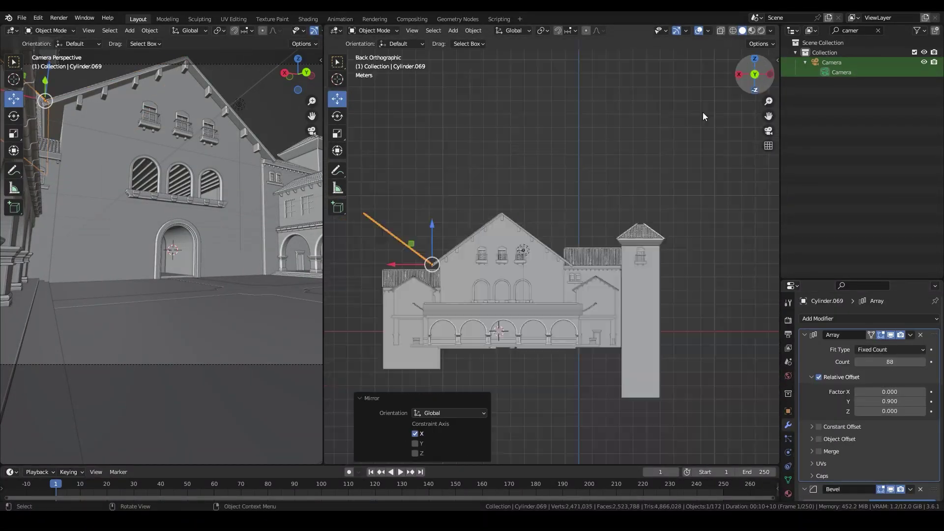
{"action": "scroll", "coordinate": [703, 117], "scroll_direction": "up", "scroll_amount": 5}
Move and rotate the mirrored row onto the opposite roof slope.
{"action": "key", "text": "g"}
{"action": "left_click", "coordinate": [508, 213]}
{"action": "scroll", "coordinate": [482, 200], "scroll_direction": "down", "scroll_amount": 3}
{"action": "scroll", "coordinate": [639, 147], "scroll_direction": "up", "scroll_amount": 5}
{"action": "key", "text": "r"}
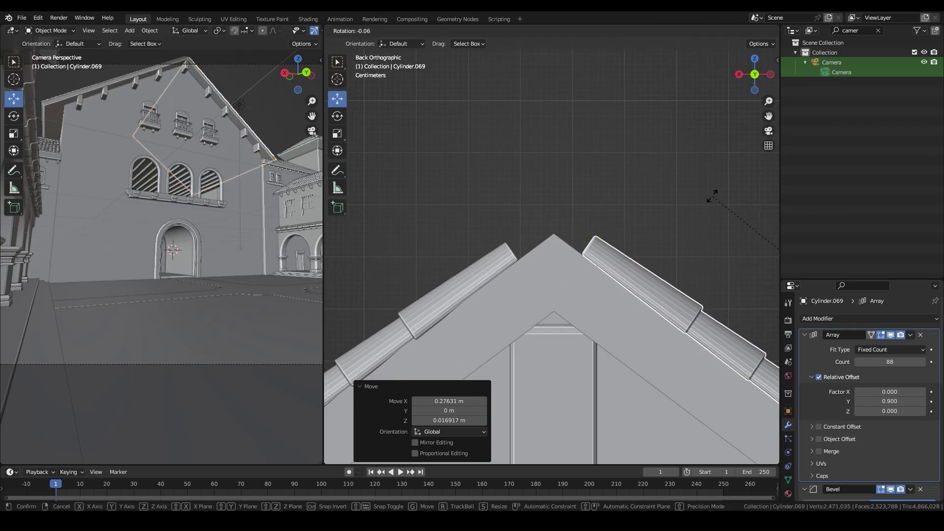
{"action": "left_click", "coordinate": [678, 287]}
{"action": "scroll", "coordinate": [587, 248], "scroll_direction": "down", "scroll_amount": 3}
{"action": "middle_click_drag", "start_coordinate": [586, 249], "coordinate": [684, 281]}
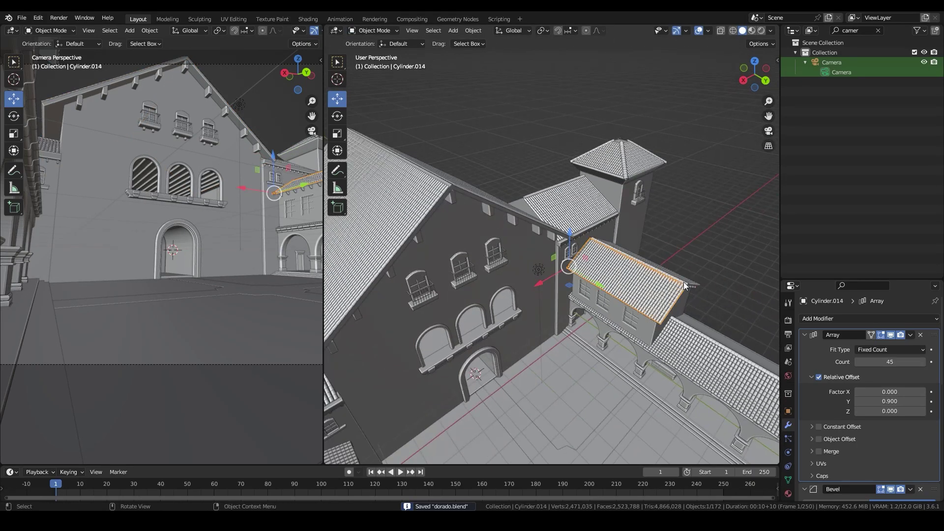
Duplicate the rounded ridge tile along the roof peak.
{"action": "left_click", "coordinate": [683, 281]}
{"action": "key", "text": "ctrl+KP_1"}
{"action": "key", "text": "shift+d"}
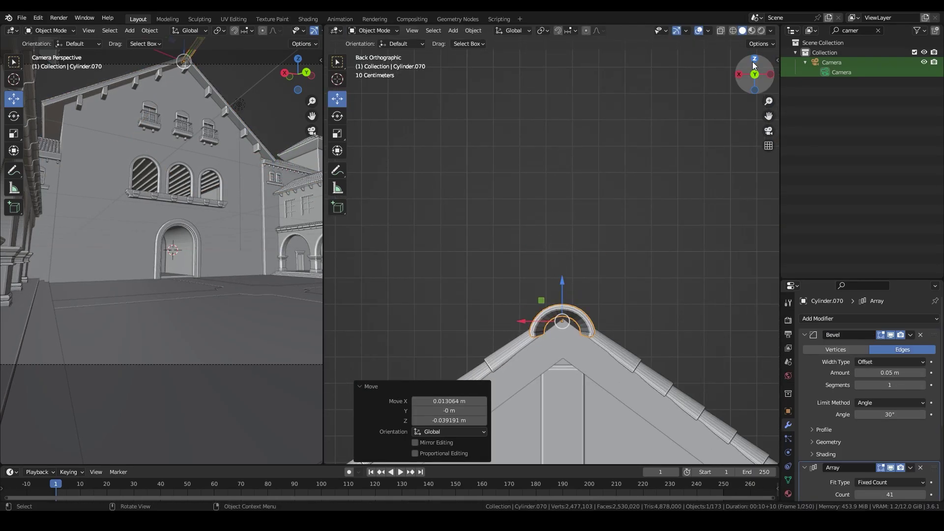
{"action": "left_click", "coordinate": [754, 63]}
{"action": "right_click", "coordinate": [548, 276]}
{"action": "key", "text": "Escape"}
{"action": "scroll", "coordinate": [576, 298], "scroll_direction": "up", "scroll_amount": 3}
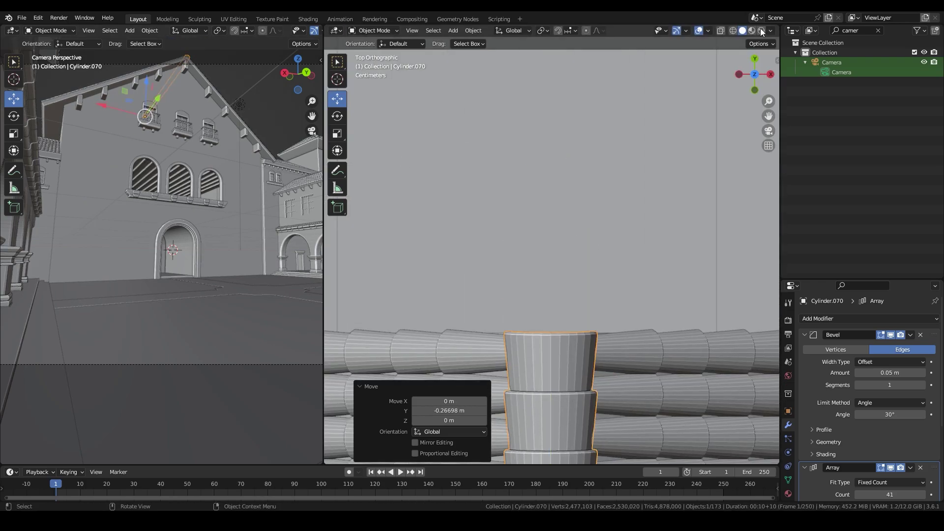
{"action": "key", "text": "ctrl+KP_1"}
Cancel a vertical move of the ridge tile and save dorado.blend.
{"action": "key", "text": "g"}
{"action": "key", "text": "z"}
{"action": "key", "text": "Escape"}
{"action": "key", "text": "ctrl+s"}
{"action": "scroll", "coordinate": [219, 236], "scroll_direction": "down", "scroll_amount": 3}
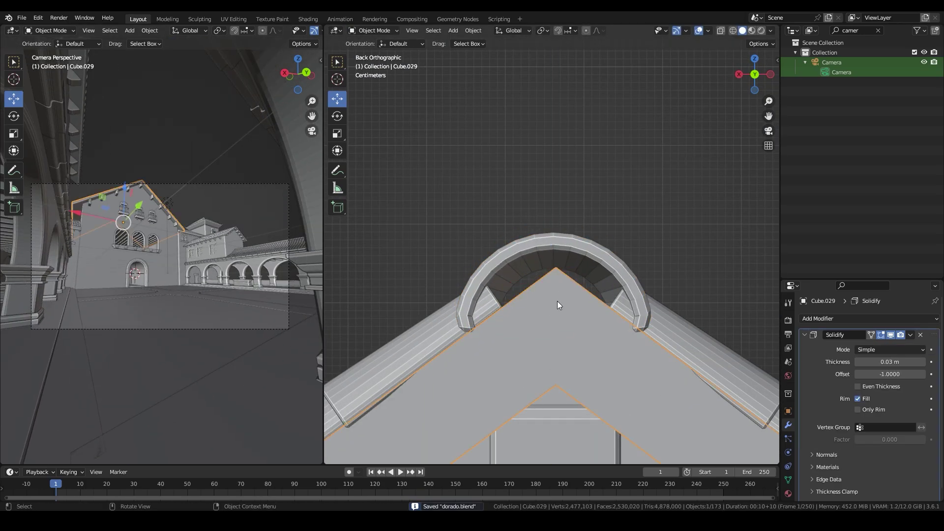
{"action": "key", "text": "shift+F3"}
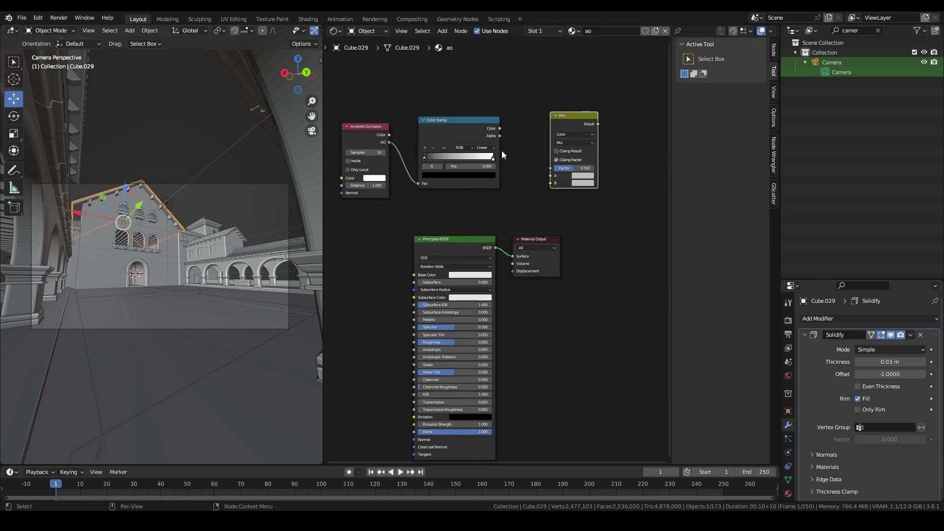
Link the ao material to every object in the scene.
{"action": "key", "text": "a"}
{"action": "key", "text": "ctrl+l"}
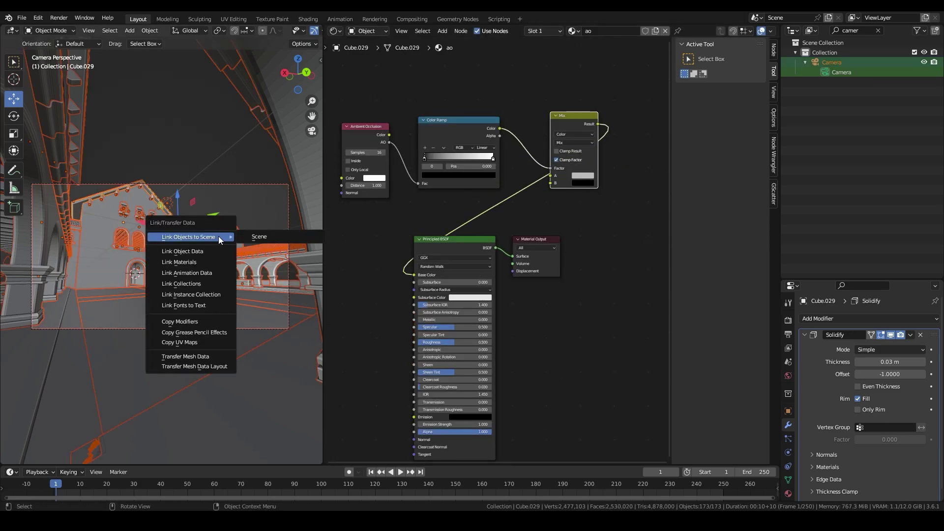
{"action": "left_click", "coordinate": [218, 236]}
Show the rendered camera view, slide the Color Ramp stop for stronger occlusion contrast, and save.
{"action": "key", "text": "alt+a"}
{"action": "scroll", "coordinate": [396, 118], "scroll_direction": "up", "scroll_amount": 4}
{"action": "mouse_move", "coordinate": [460, 229]}
{"action": "left_mouse_down"}
{"action": "mouse_move", "coordinate": [588, 240]}
{"action": "mouse_move", "coordinate": [532, 230]}
{"action": "left_mouse_up"}
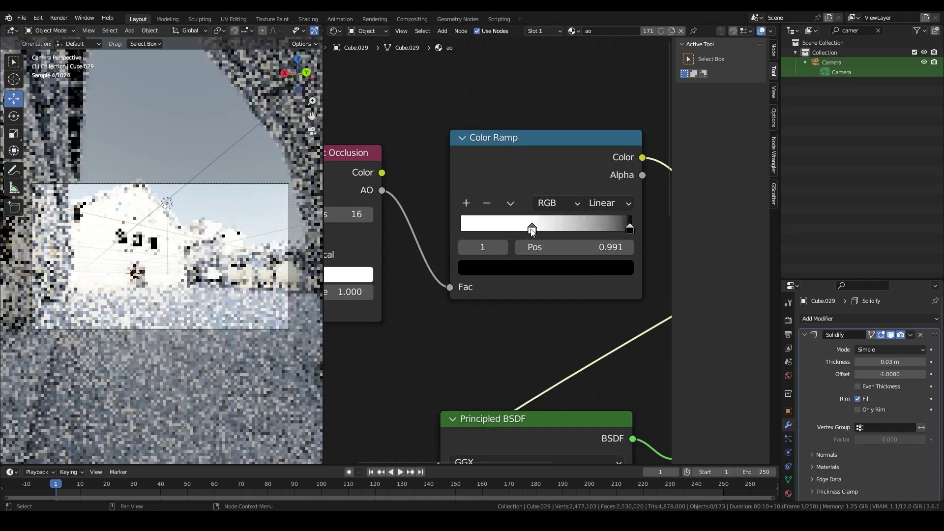
{"action": "key", "text": "ctrl+s"}
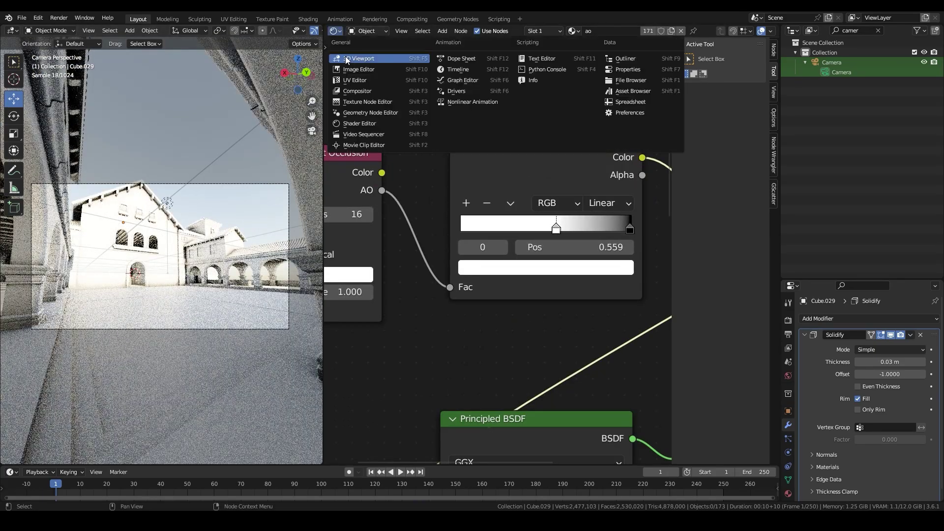
Widen the camera focal length to 18 mm and save.
{"action": "left_click", "coordinate": [347, 60]}
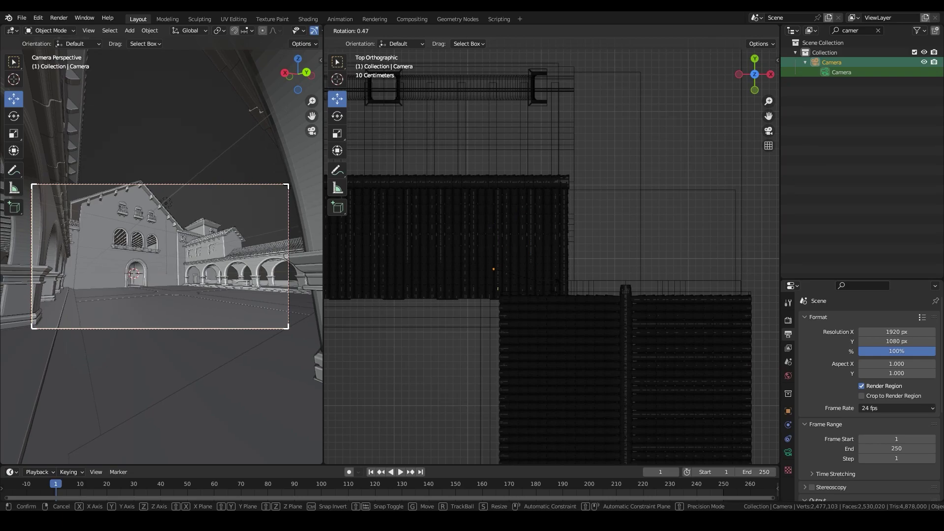
{"action": "left_click_drag", "start_coordinate": [547, 270], "coordinate": [486, 188]}
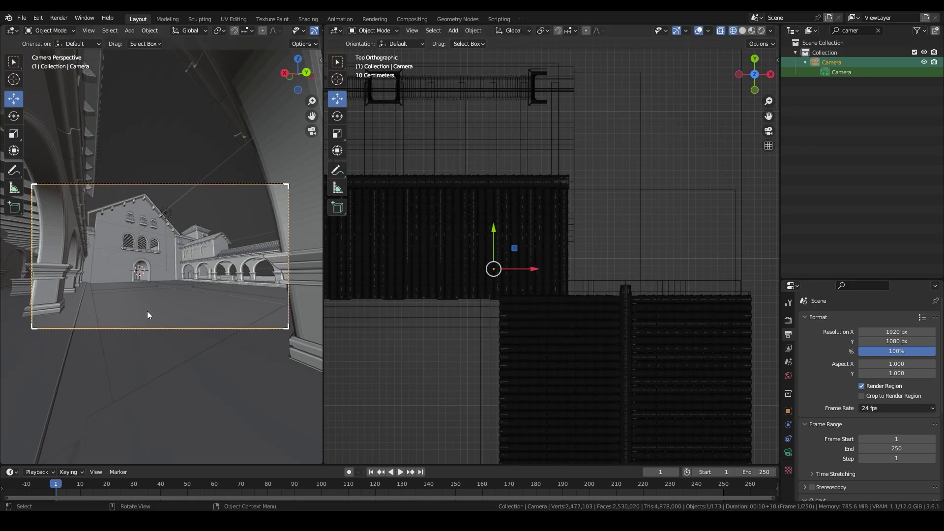
{"action": "scroll", "coordinate": [183, 275], "scroll_direction": "up", "scroll_amount": 1}
{"action": "key", "text": "ctrl+s"}
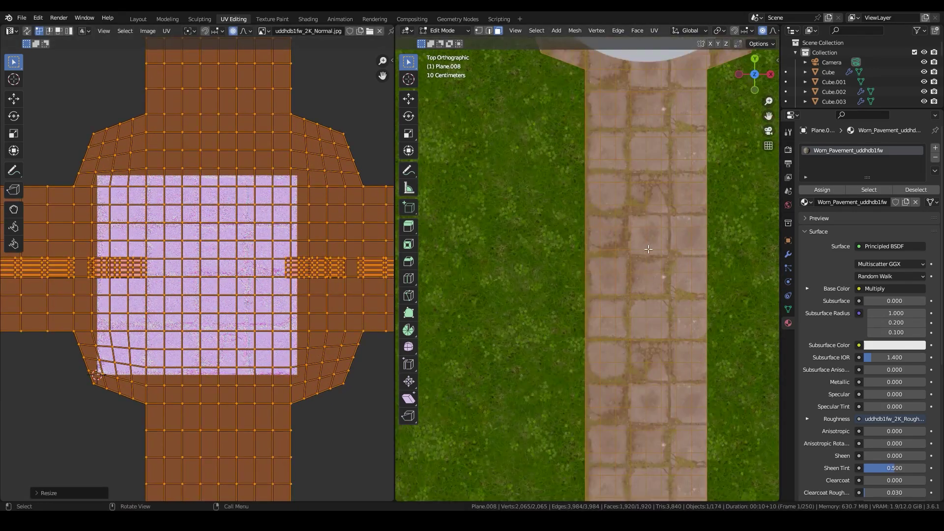
Open the pavement plane's UV layout for adjustment.
{"action": "left_click", "coordinate": [13, 100]}
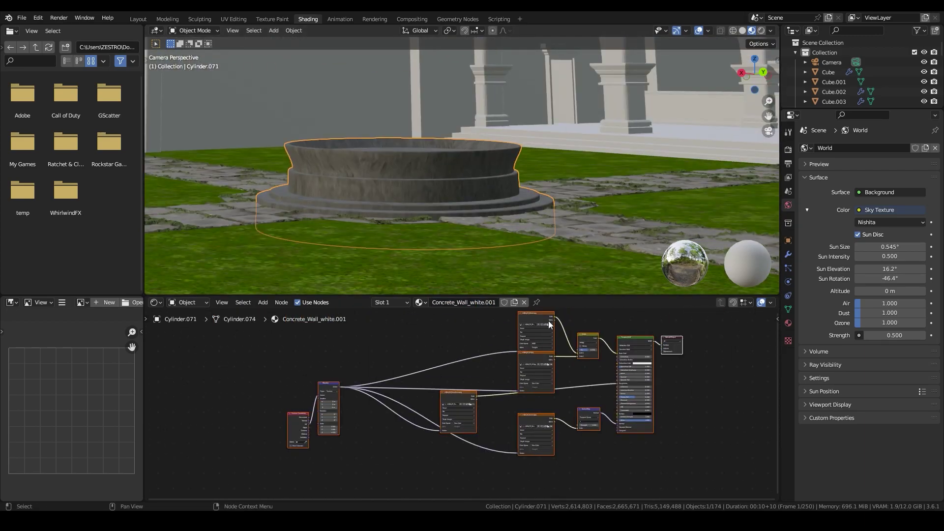
Add a Hue/Saturation/Value node to the fountain's concrete material.
{"action": "scroll", "coordinate": [549, 324], "scroll_direction": "up", "scroll_amount": 3}
{"action": "key", "text": "shift+a"}
{"action": "type", "text": "h"}
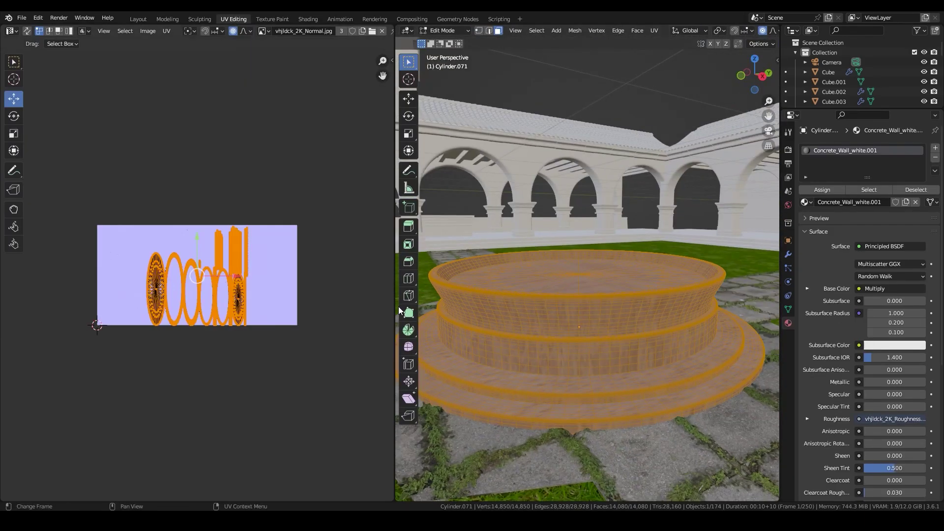
{"action": "type", "text": "u"}
{"action": "left_click", "coordinate": [585, 311]}
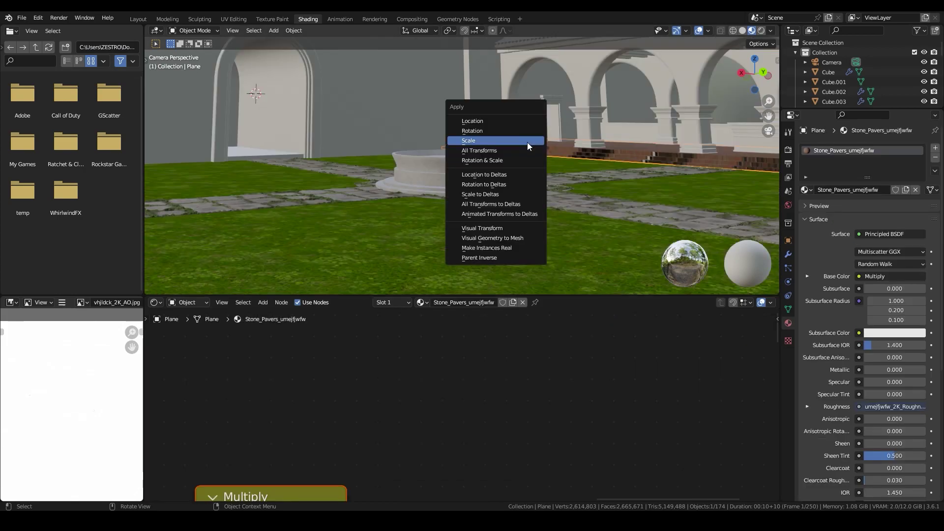
Apply the walkway plane's scale, Smart UV Project it in isolation, and scale up its UVs.
{"action": "left_click", "coordinate": [527, 143]}
{"action": "middle_click_drag", "start_coordinate": [528, 142], "coordinate": [486, 140]}
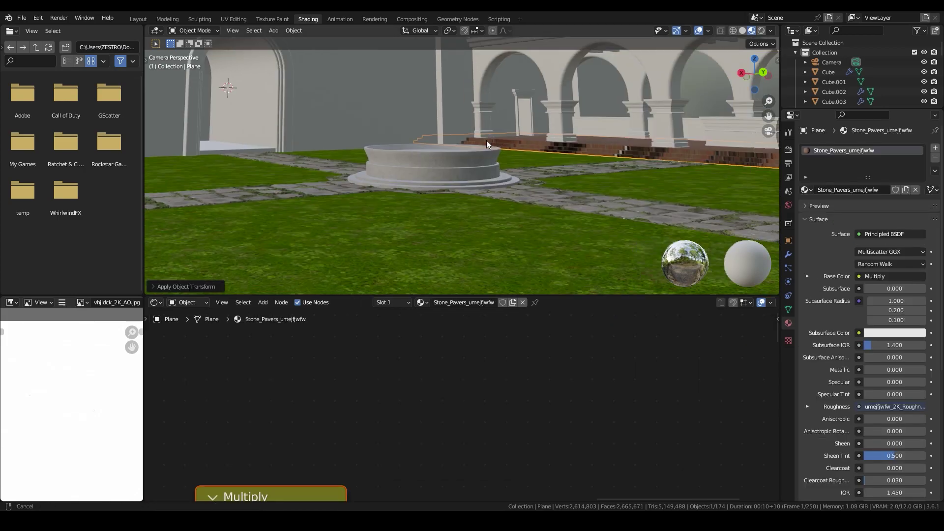
{"action": "key", "text": "KP_Divide"}
{"action": "key", "text": "Tab"}
{"action": "key", "text": "u"}
{"action": "left_click", "coordinate": [492, 211]}
{"action": "left_click", "coordinate": [481, 323]}
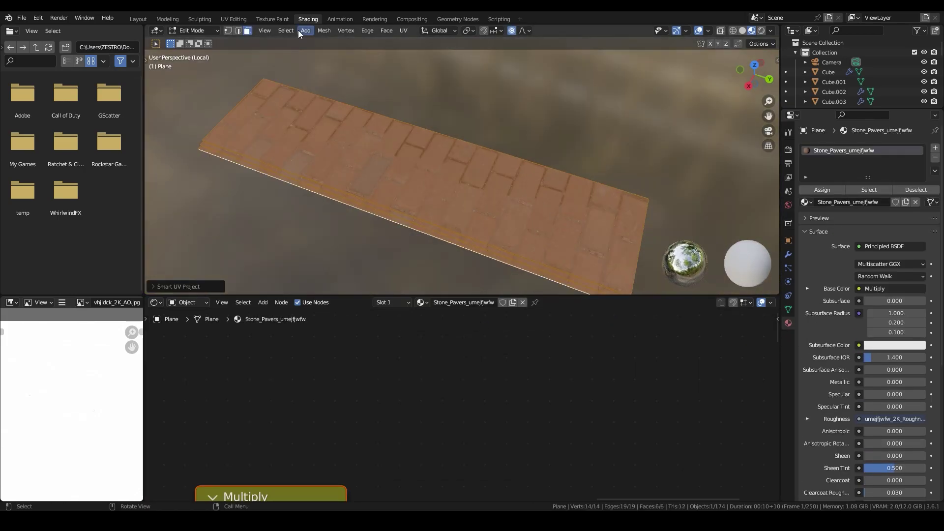
{"action": "left_click", "coordinate": [581, 261]}
Rotate the walkway UVs 90 degrees.
{"action": "scroll", "coordinate": [640, 222], "scroll_direction": "up", "scroll_amount": 3}
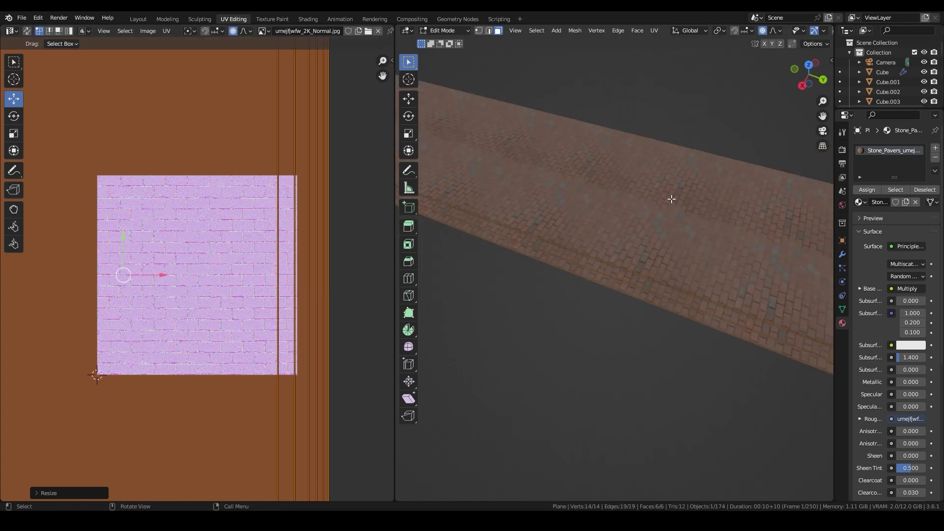
{"action": "scroll", "coordinate": [314, 374], "scroll_direction": "down", "scroll_amount": 9}
{"action": "key", "text": "r"}
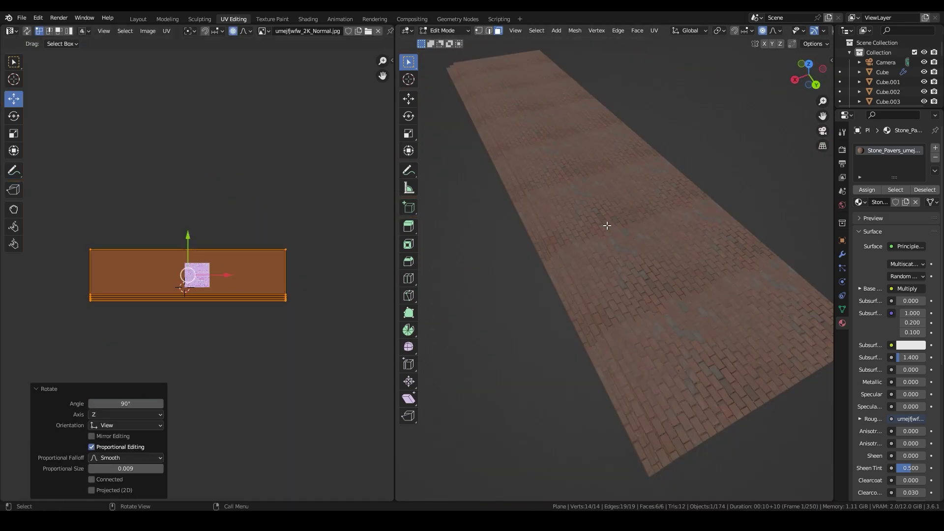
{"action": "scroll", "coordinate": [607, 225], "scroll_direction": "down", "scroll_amount": 4}
Loop-cut an edge strip on the walkway, assign it Tile_Mosaic, and save.
{"action": "key", "text": "ctrl+r"}
{"action": "left_click", "coordinate": [689, 355]}
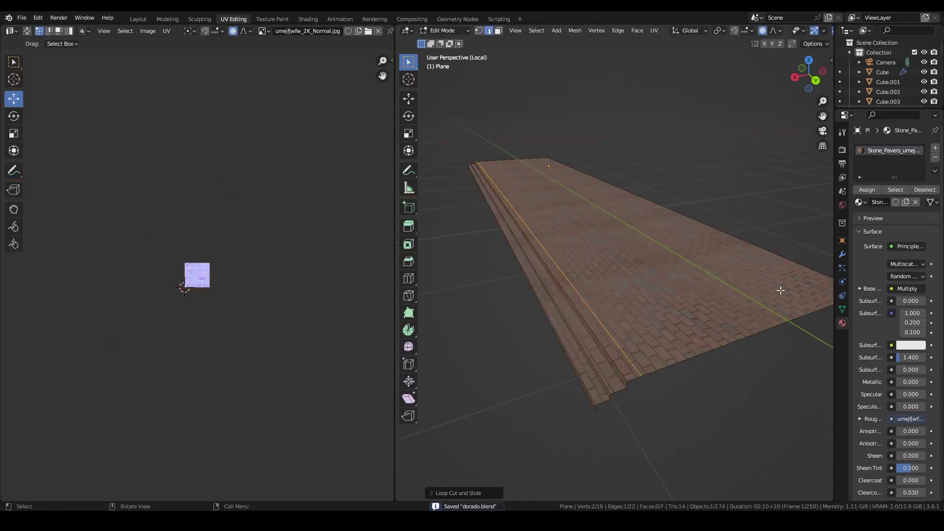
{"action": "left_click_drag", "start_coordinate": [834, 290], "coordinate": [784, 290]}
{"action": "left_click", "coordinate": [936, 152]}
{"action": "left_click", "coordinate": [808, 202]}
{"action": "left_click", "coordinate": [865, 289]}
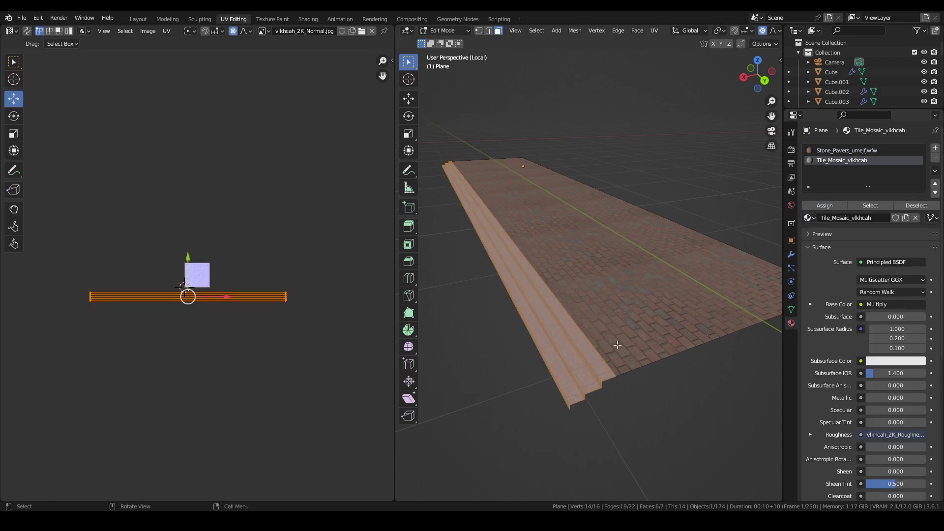
{"action": "key", "text": "Tab"}
{"action": "scroll", "coordinate": [628, 405], "scroll_direction": "up", "scroll_amount": 3}
{"action": "key", "text": "ctrl+s"}
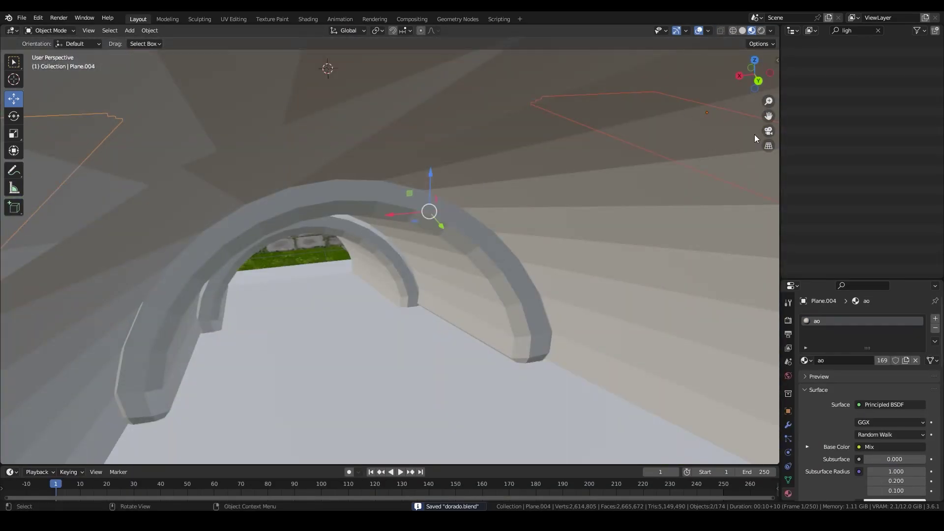
Duplicate the walkway plane in place and run an automatic UV unwrap.
{"action": "key", "text": "ctrl+c"}
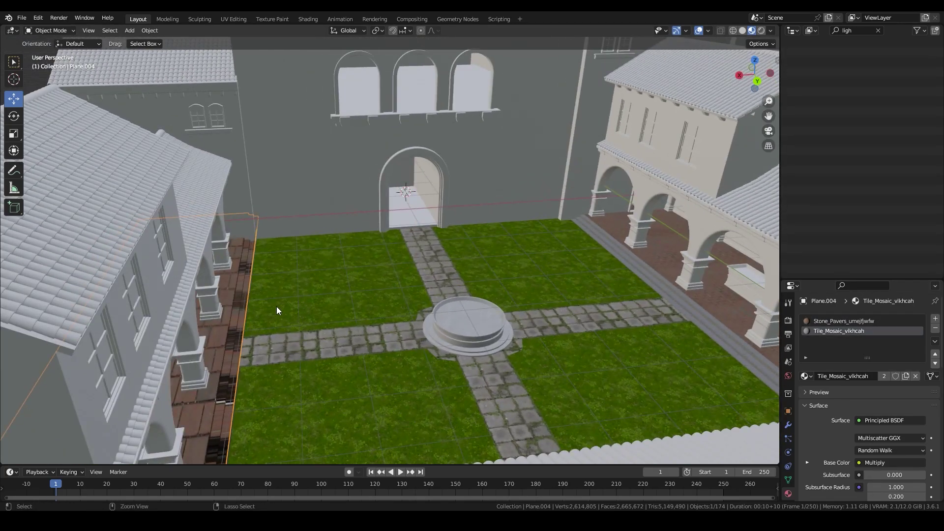
{"action": "key", "text": "shift+d"}
{"action": "key", "text": "Escape"}
{"action": "key", "text": "ctrl+c"}
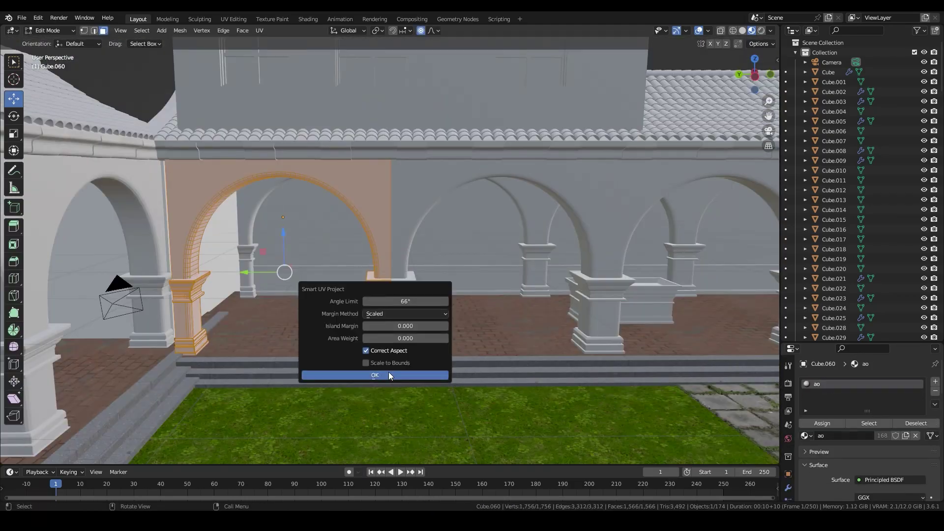
{"action": "left_click", "coordinate": [388, 375]}
{"action": "key", "text": "Tab"}
Apply the arcade's Array modifier and Smart UV Project the whole arcade.
{"action": "left_click", "coordinate": [789, 489]}
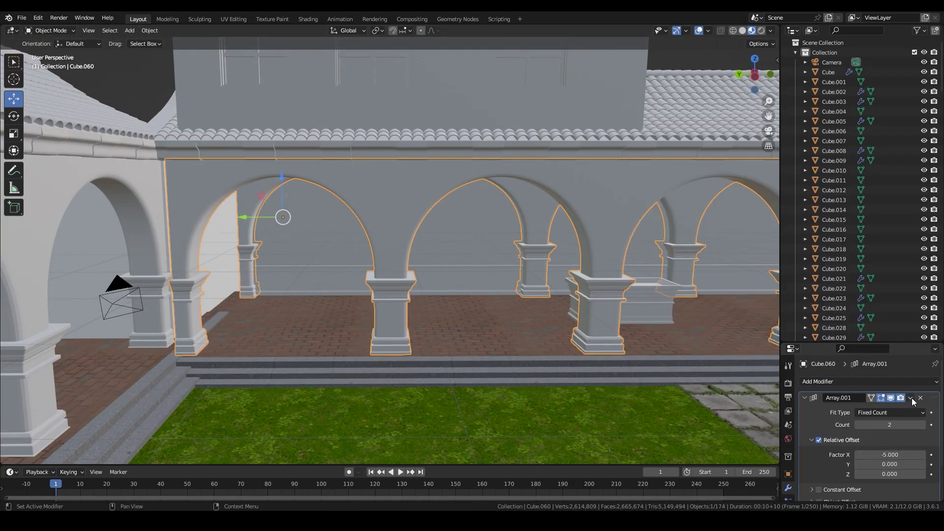
{"action": "key", "text": "ctrl+a"}
{"action": "key", "text": "Tab"}
{"action": "key", "text": "u"}
{"action": "left_click", "coordinate": [477, 262]}
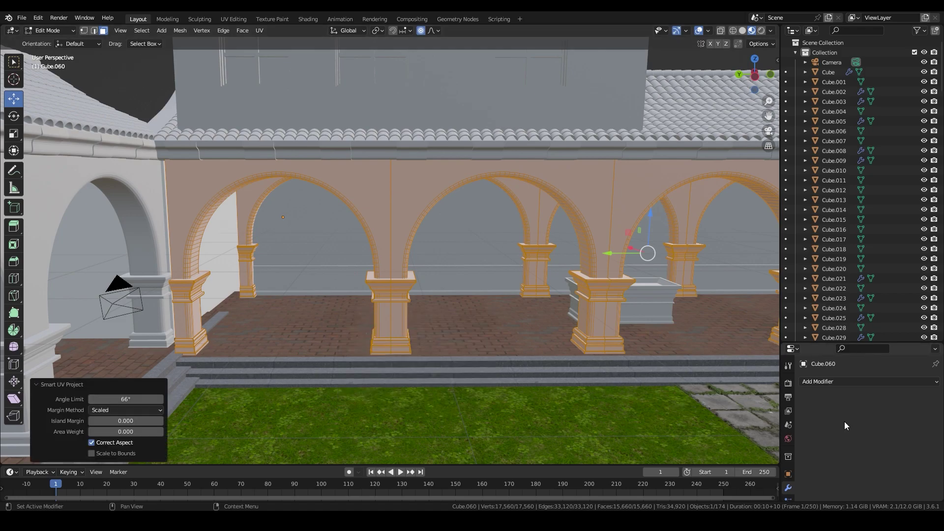
{"action": "scroll", "coordinate": [774, 442], "scroll_direction": "up", "scroll_amount": 3}
{"action": "key", "text": "KP_Divide"}
Assign Stucco_Wall to the arcade and scale its UVs up.
{"action": "left_click", "coordinate": [811, 433]}
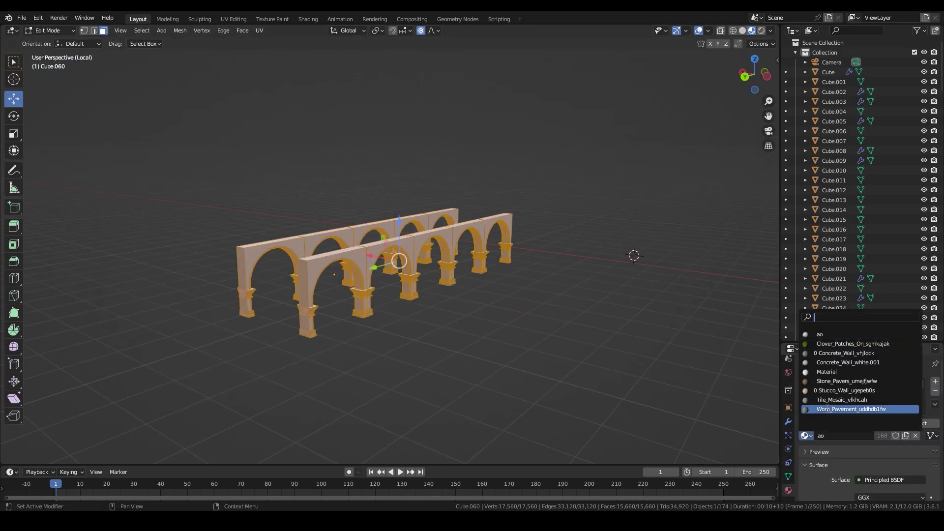
{"action": "left_click", "coordinate": [843, 407]}
{"action": "left_click", "coordinate": [234, 19]}
{"action": "left_click_drag", "start_coordinate": [785, 266], "coordinate": [854, 265]}
{"action": "key", "text": "s"}
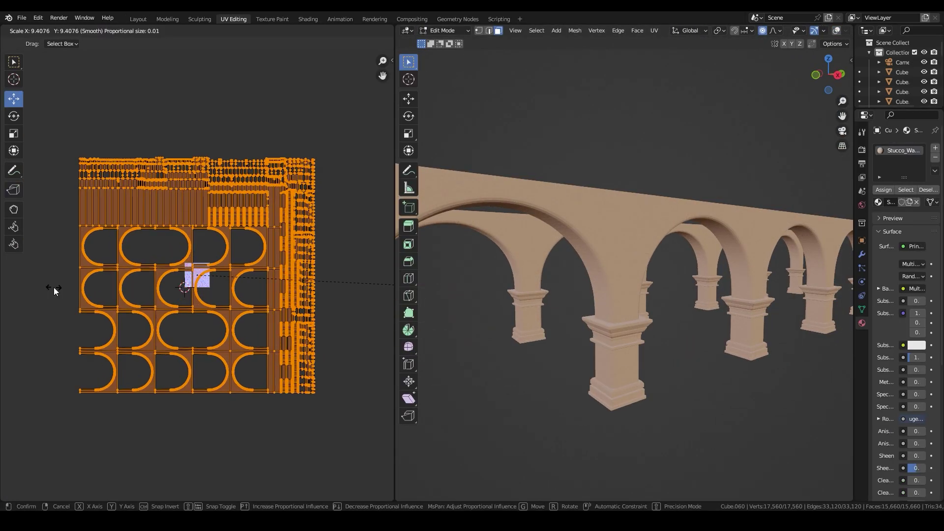
{"action": "left_click", "coordinate": [50, 288]}
{"action": "scroll", "coordinate": [553, 327], "scroll_direction": "up", "scroll_amount": 5}
Add a second slot and assign Concrete_Wall to the column capitals.
{"action": "key", "text": "ctrl+Page_Up"}
{"action": "key", "text": "ctrl+Page_Up"}
{"action": "key", "text": "ctrl+Page_Up"}
{"action": "key", "text": "ctrl+KP_3"}
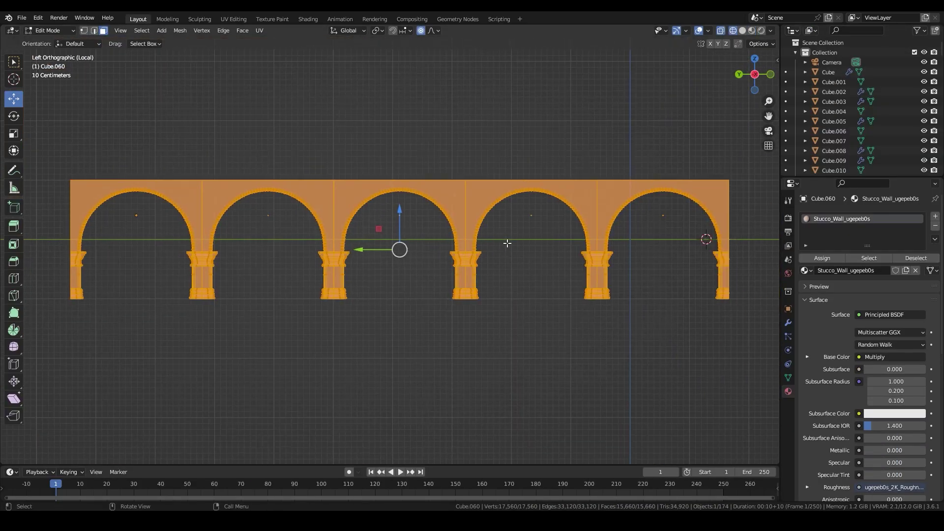
{"action": "left_click_drag", "start_coordinate": [736, 250], "coordinate": [44, 269]}
{"action": "scroll", "coordinate": [45, 270], "scroll_direction": "up", "scroll_amount": 6}
{"action": "left_click", "coordinate": [935, 216]}
{"action": "middle_click_drag", "start_coordinate": [400, 249], "coordinate": [528, 294]}
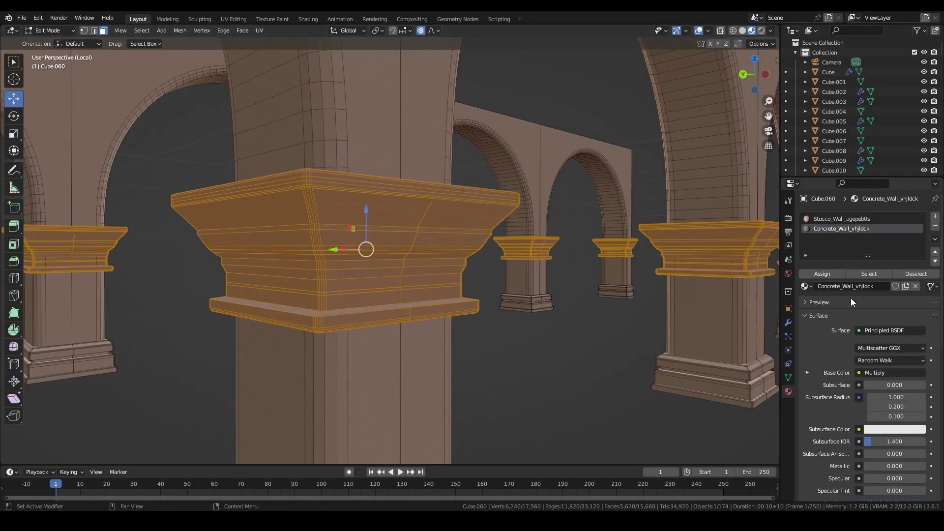
{"action": "left_click", "coordinate": [822, 274]}
Select the arcade's column bases from the left side view.
{"action": "key", "text": "ctrl+KP_3"}
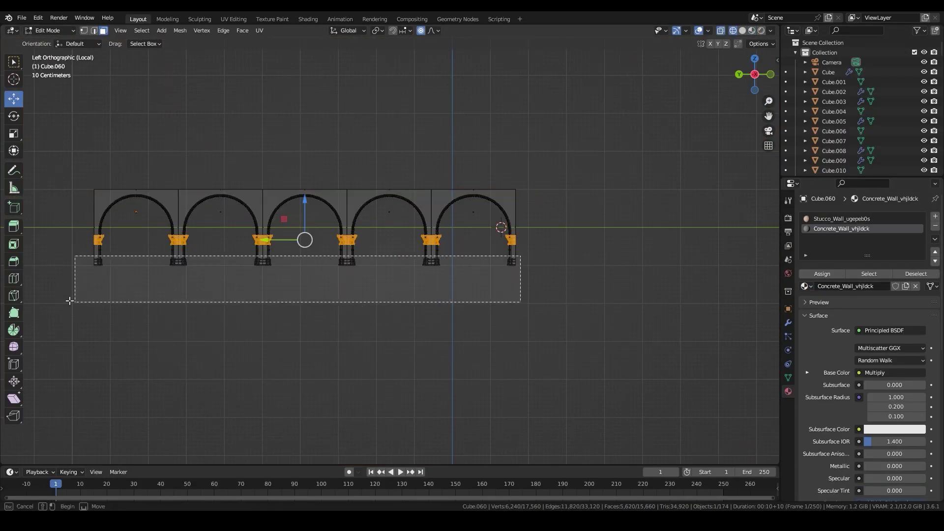
{"action": "left_click_drag", "start_coordinate": [521, 256], "coordinate": [69, 301]}
{"action": "scroll", "coordinate": [320, 278], "scroll_direction": "up", "scroll_amount": 5}
{"action": "middle_click_drag", "start_coordinate": [320, 278], "coordinate": [447, 297]}
{"action": "key", "text": "ctrl+Page_Down"}
{"action": "key", "text": "ctrl+Page_Down"}
{"action": "key", "text": "ctrl+Page_Down"}
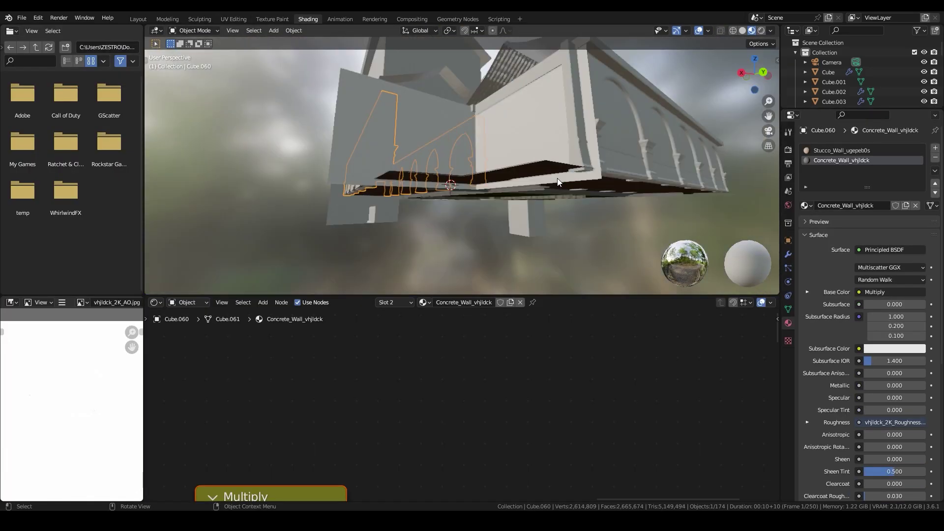
Insert a Gamma node before Multiply in the stucco material, then orbit the isolated arcades.
{"action": "key", "text": "KP_0"}
{"action": "key", "text": "z"}
{"action": "key", "text": "8"}
{"action": "key", "text": "ctrl+s"}
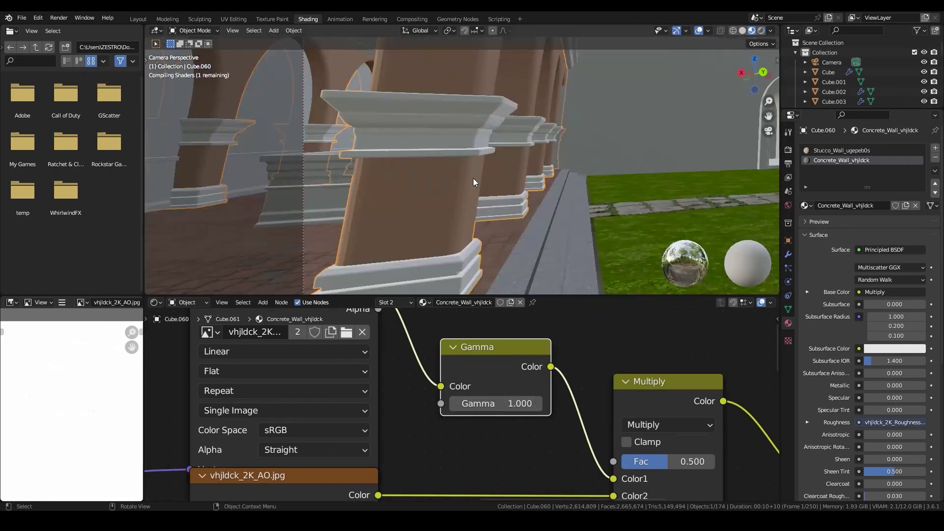
{"action": "left_click", "coordinate": [454, 404]}
{"action": "left_click", "coordinate": [454, 404]}
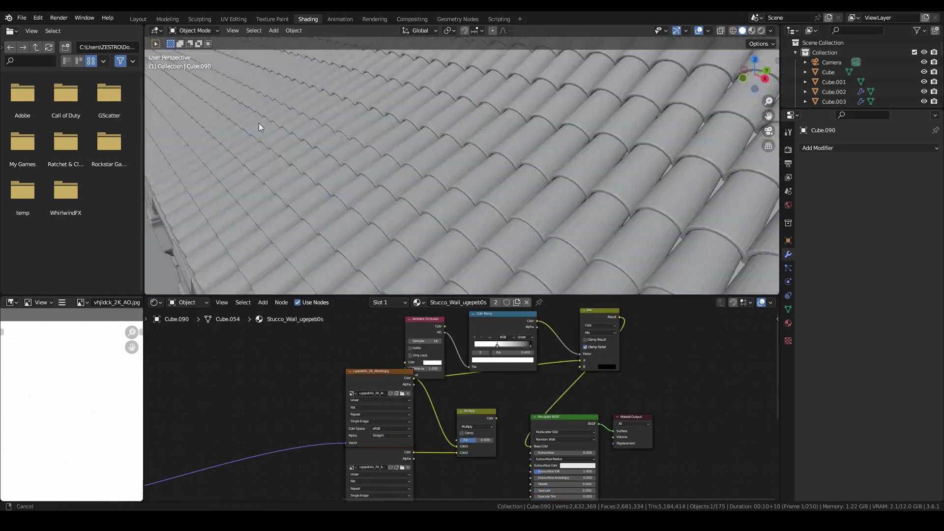
{"action": "middle_click_drag", "start_coordinate": [259, 127], "coordinate": [461, 137]}
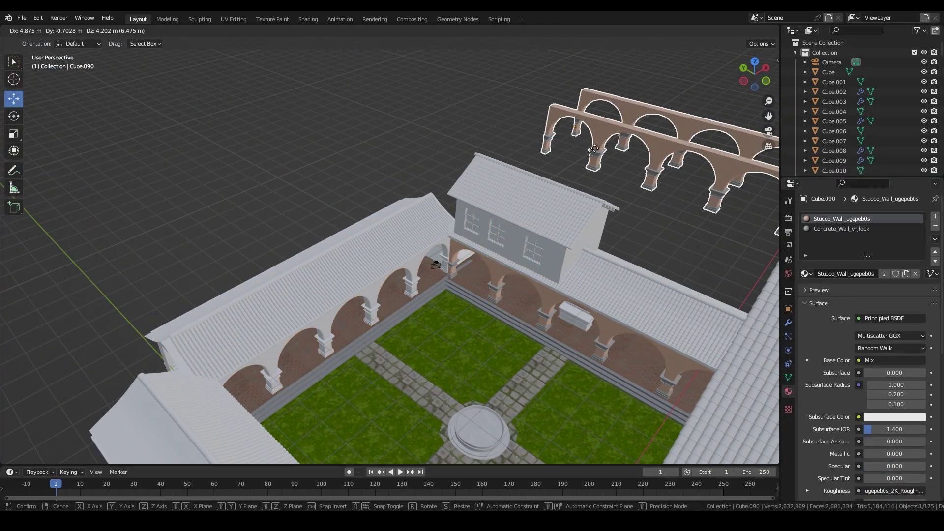
Copy one arcade's location onto the other and move it into place.
{"action": "left_click", "coordinate": [595, 148]}
{"action": "left_click", "coordinate": [372, 302], "text": "shift"}
{"action": "key", "text": "ctrl+c"}
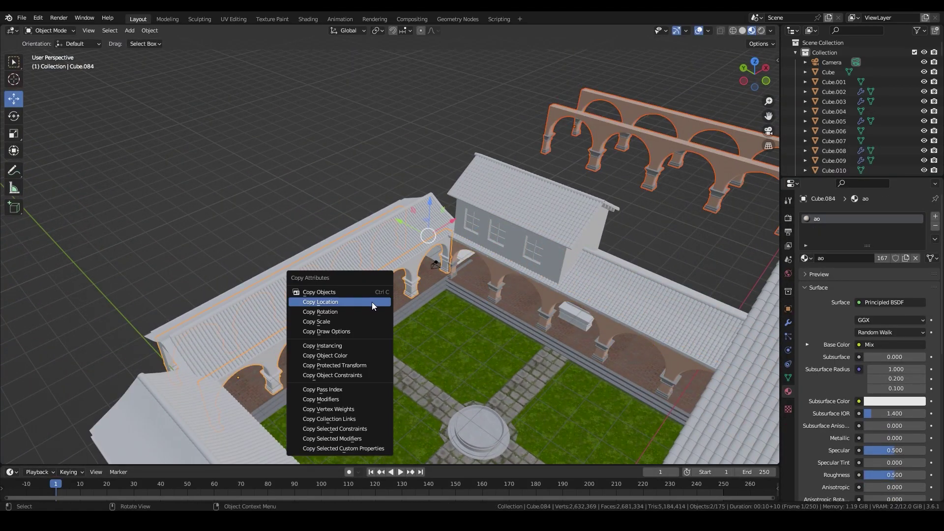
{"action": "left_click", "coordinate": [369, 300]}
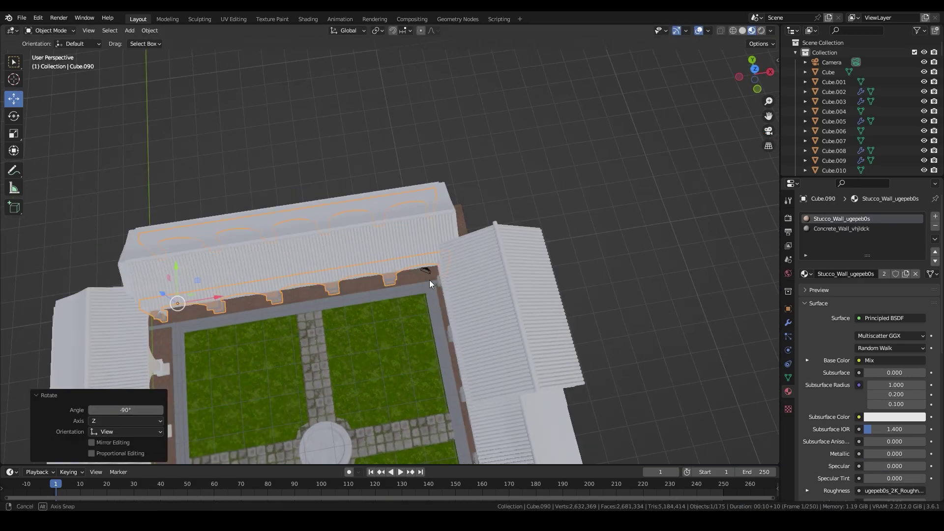
{"action": "middle_click_drag", "start_coordinate": [429, 279], "coordinate": [312, 222]}
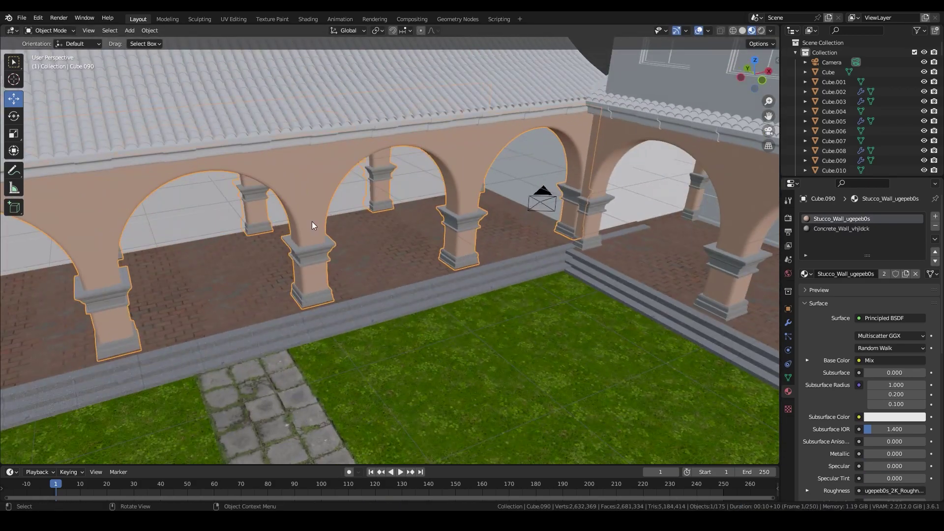
{"action": "key", "text": "g"}
{"action": "left_click", "coordinate": [361, 444]}
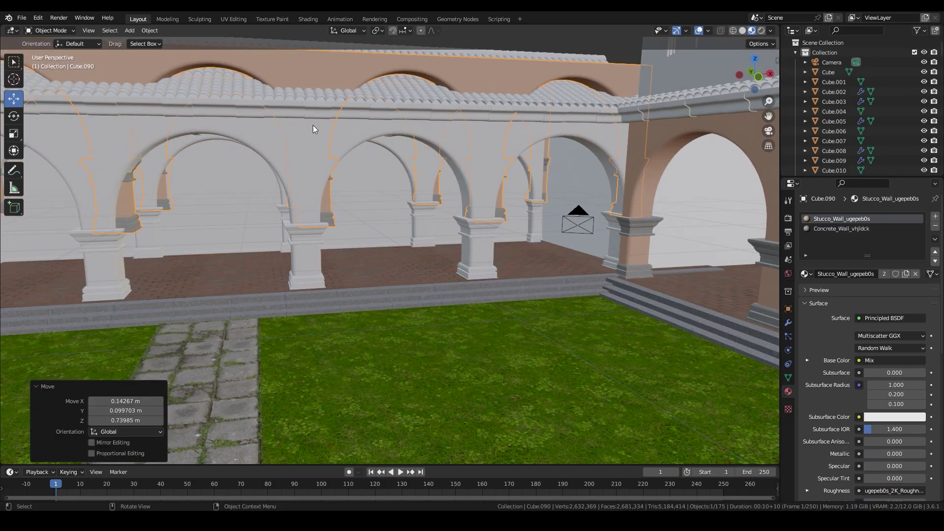
Delete the leftover extra arcade and save dorado.blend.
{"action": "left_click", "coordinate": [308, 208]}
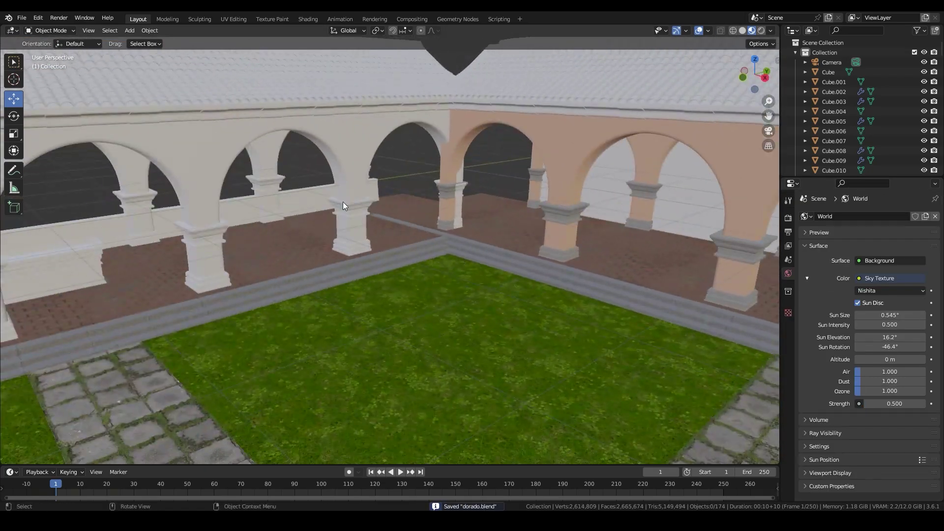
{"action": "left_click", "coordinate": [370, 168], "text": "shift"}
{"action": "key", "text": "ctrl+c"}
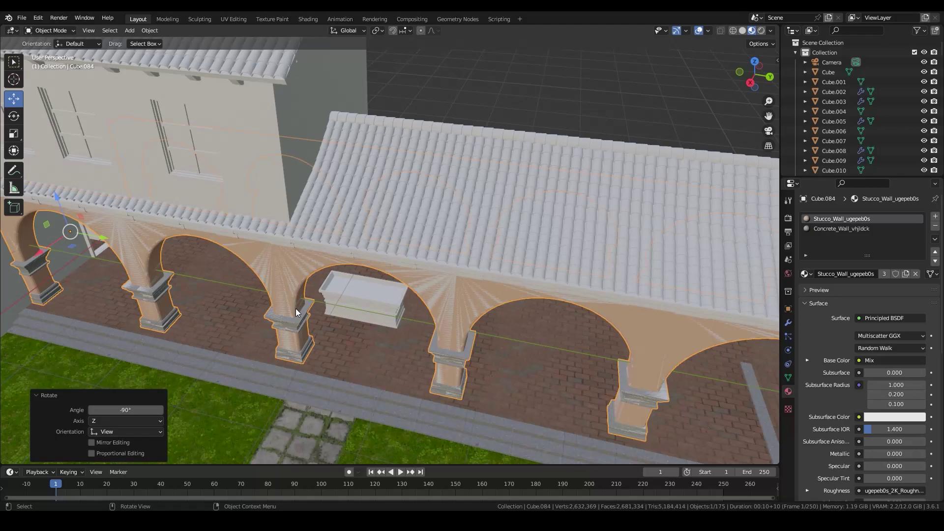
{"action": "mouse_move", "coordinate": [296, 309]}
{"action": "middle_mouse_down"}
{"action": "mouse_move", "coordinate": [439, 247]}
{"action": "mouse_move", "coordinate": [414, 282]}
{"action": "middle_mouse_up"}
{"action": "key", "text": "Delete"}
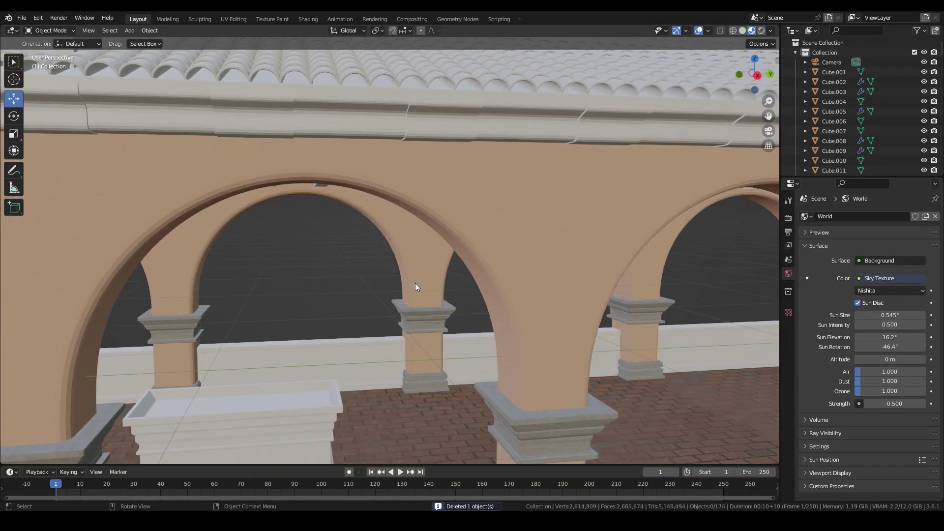
{"action": "key", "text": "ctrl+s"}
Frame the stucco wall piece and inspect the arches and roof edge.
{"action": "key", "text": "KP_0"}
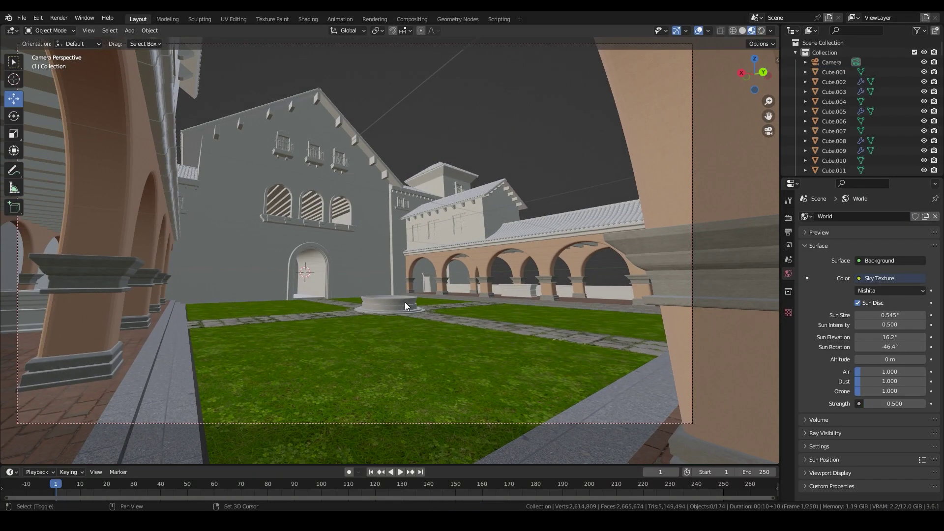
{"action": "left_click", "coordinate": [406, 302]}
{"action": "key", "text": "KP_Decimal"}
{"action": "key", "text": "z"}
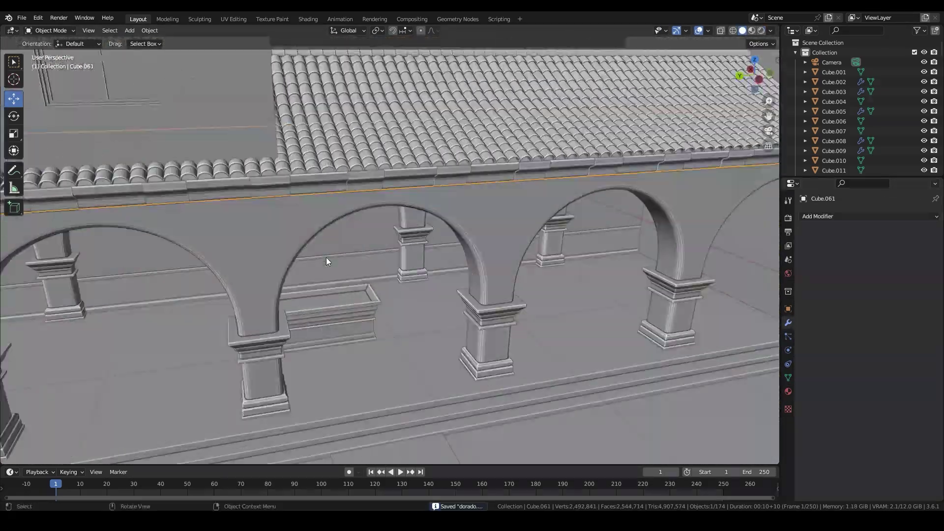
{"action": "mouse_move", "coordinate": [326, 257]}
{"action": "middle_mouse_down"}
{"action": "mouse_move", "coordinate": [365, 342]}
{"action": "mouse_move", "coordinate": [421, 236]}
{"action": "mouse_move", "coordinate": [433, 183]}
{"action": "middle_mouse_up"}
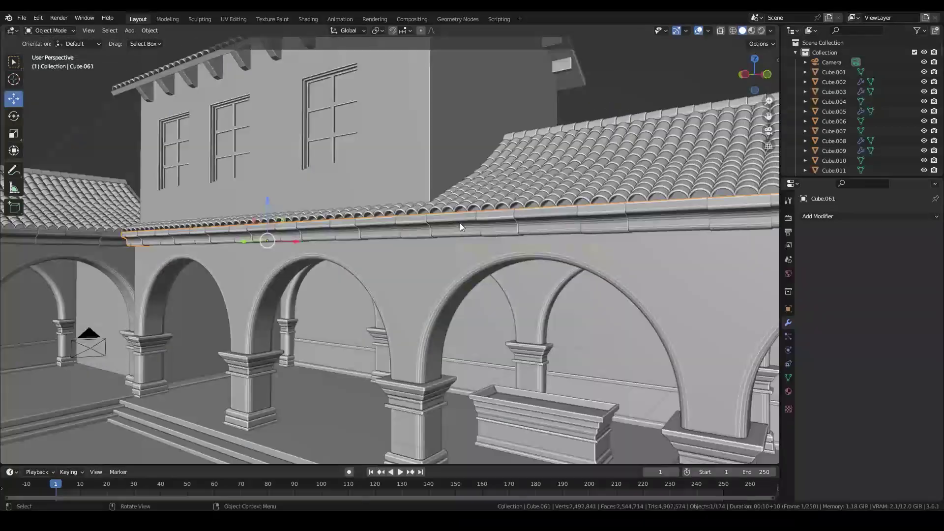
Cube-project the roof-edge trim's UVs.
{"action": "key", "text": "Tab"}
{"action": "key", "text": "u"}
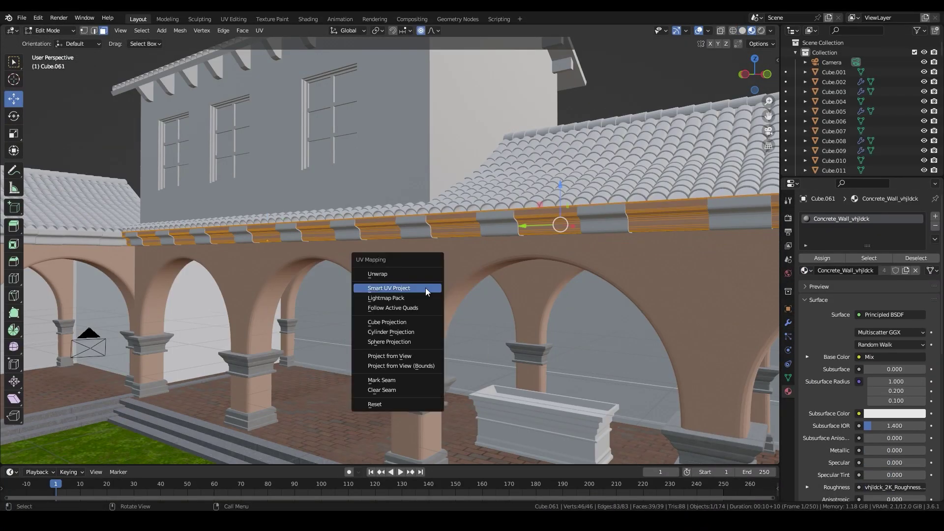
{"action": "left_click", "coordinate": [390, 339]}
{"action": "left_click", "coordinate": [234, 19]}
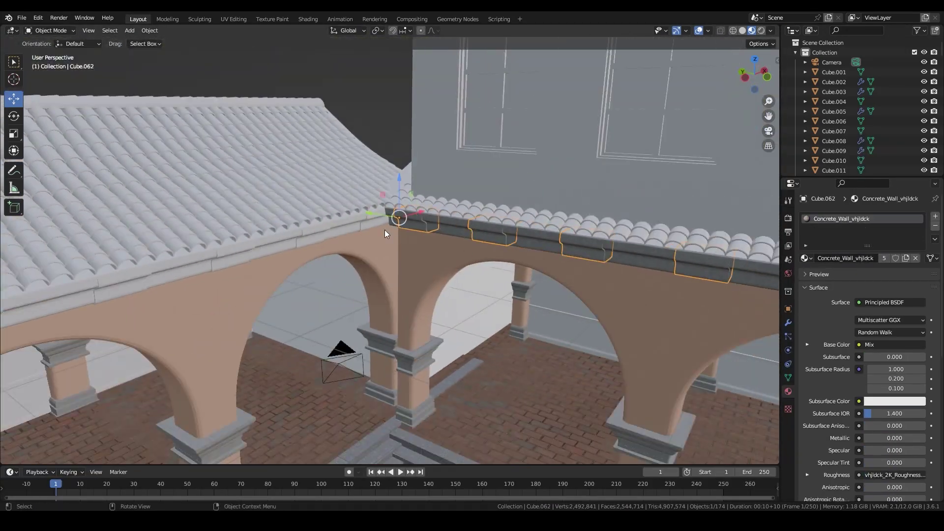
Link Concrete_Wall_vhjldck to another roof-edge piece and save.
{"action": "left_click", "coordinate": [333, 237], "text": "shift"}
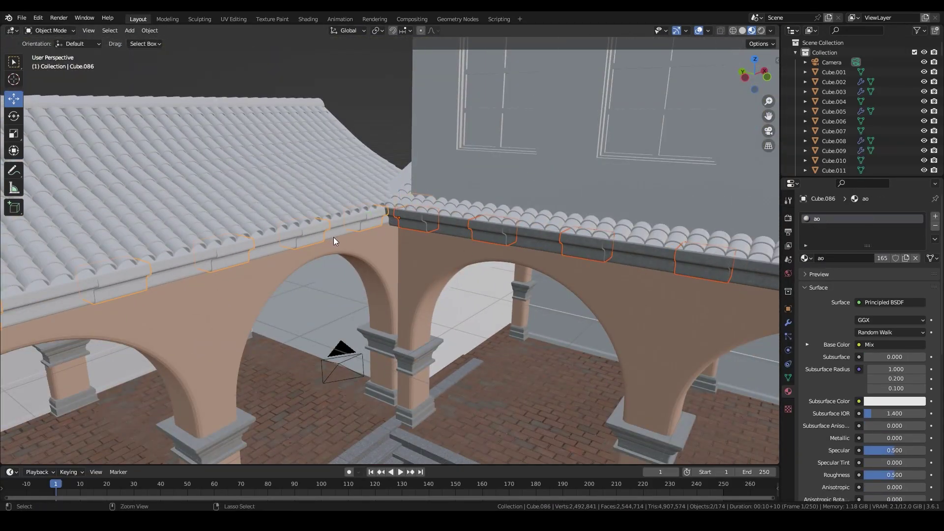
{"action": "scroll", "coordinate": [353, 235], "scroll_direction": "up", "scroll_amount": 3}
{"action": "key", "text": "ctrl+l"}
{"action": "left_click", "coordinate": [433, 203]}
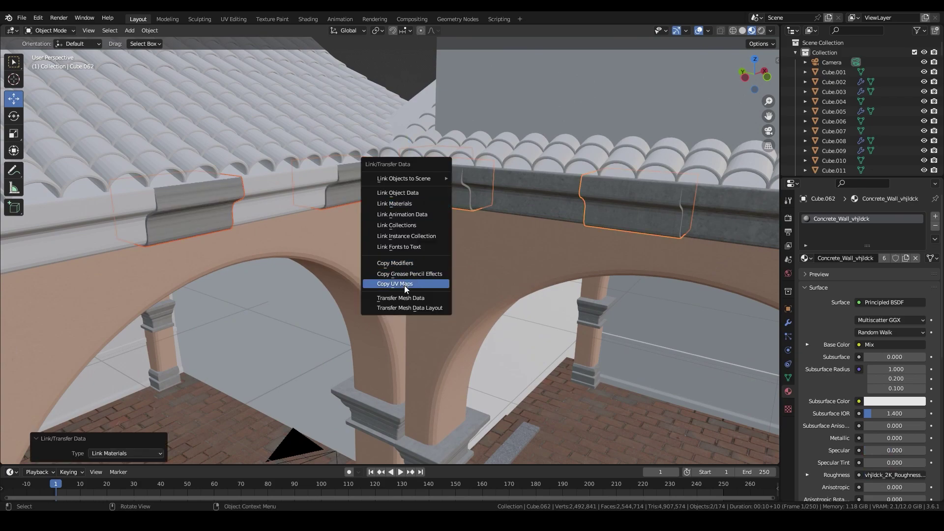
{"action": "key", "text": "ctrl+s"}
Share the concrete material with the corner trim and one more roof-edge piece.
{"action": "middle_click_drag", "start_coordinate": [551, 226], "coordinate": [429, 279]}
{"action": "left_click", "coordinate": [534, 185]}
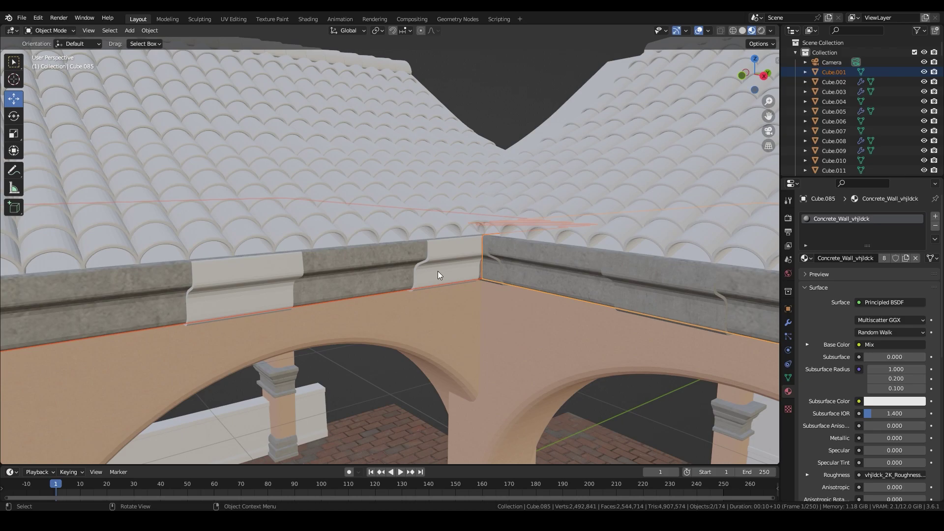
{"action": "left_click", "coordinate": [541, 295], "text": "shift"}
{"action": "key", "text": "ctrl+l"}
{"action": "left_click", "coordinate": [511, 357]}
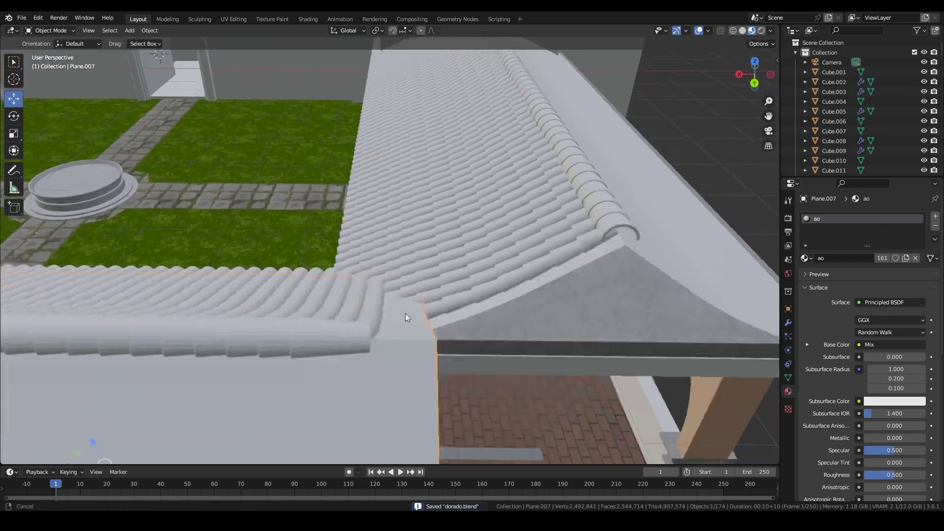
Cube-project the roof underside's UVs.
{"action": "key", "text": "Tab"}
{"action": "key", "text": "u"}
{"action": "left_click", "coordinate": [388, 339]}
{"action": "scroll", "coordinate": [301, 242], "scroll_direction": "up", "scroll_amount": 5}
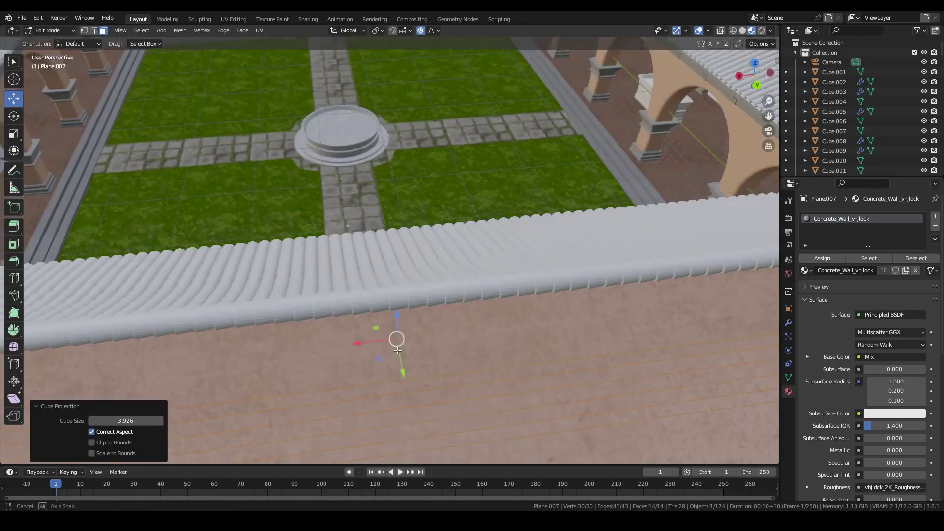
{"action": "key", "text": "Tab"}
{"action": "scroll", "coordinate": [492, 209], "scroll_direction": "down", "scroll_amount": 5}
Link the concrete material onto the roof underside and save.
{"action": "left_click", "coordinate": [524, 261], "text": "shift"}
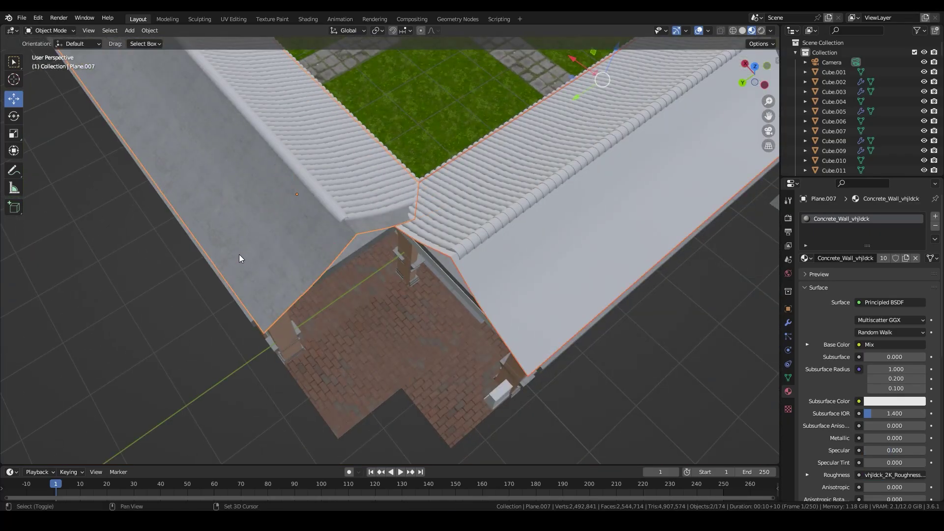
{"action": "key", "text": "ctrl+l"}
{"action": "left_click", "coordinate": [179, 173]}
{"action": "scroll", "coordinate": [373, 203], "scroll_direction": "down", "scroll_amount": 5}
{"action": "mouse_move", "coordinate": [373, 202]}
{"action": "middle_mouse_down"}
{"action": "mouse_move", "coordinate": [510, 254]}
{"action": "mouse_move", "coordinate": [364, 222]}
{"action": "mouse_move", "coordinate": [287, 285]}
{"action": "middle_mouse_up"}
{"action": "key", "text": "ctrl+s"}
Assign Concrete_Wall_vhjldck to the upper roof.
{"action": "left_click", "coordinate": [805, 258]}
{"action": "left_click", "coordinate": [837, 299]}
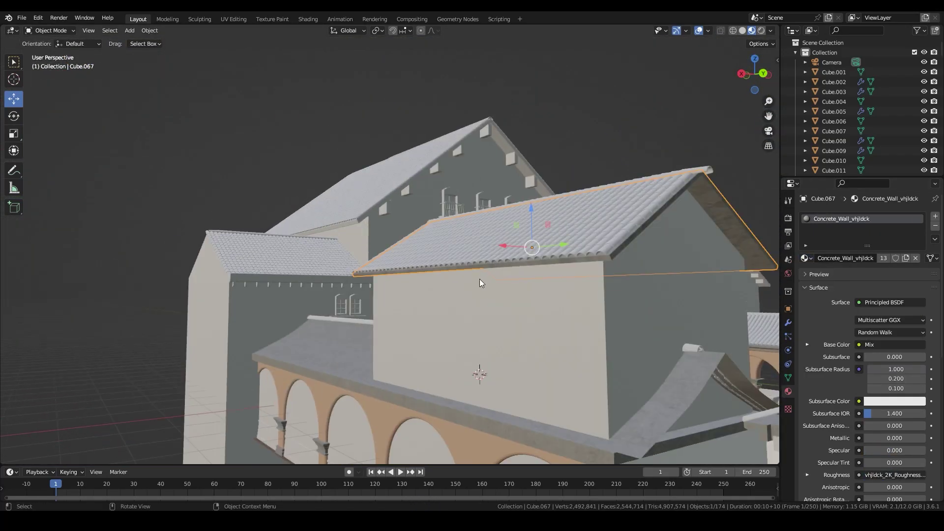
{"action": "mouse_move", "coordinate": [492, 255]}
{"action": "middle_mouse_down"}
{"action": "mouse_move", "coordinate": [467, 236]}
{"action": "mouse_move", "coordinate": [521, 271]}
{"action": "mouse_move", "coordinate": [358, 214]}
{"action": "middle_mouse_up"}
Apply the side-wing roof's transforms and Solidify, and cube-project its UVs.
{"action": "left_click", "coordinate": [358, 215]}
{"action": "scroll", "coordinate": [358, 214], "scroll_direction": "up", "scroll_amount": 3}
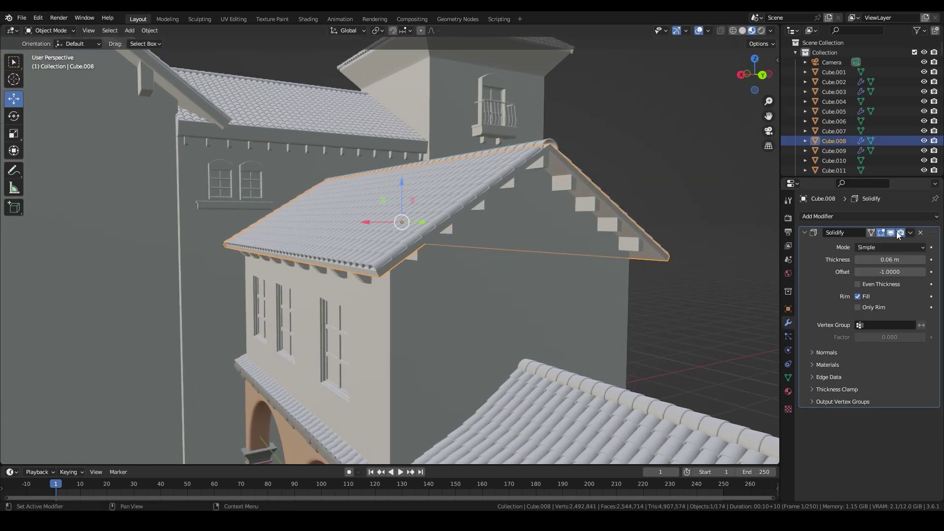
{"action": "key", "text": "ctrl+a"}
{"action": "left_click", "coordinate": [521, 252]}
{"action": "left_click", "coordinate": [394, 302]}
{"action": "left_click", "coordinate": [789, 391]}
{"action": "scroll", "coordinate": [393, 271], "scroll_direction": "up", "scroll_amount": 4}
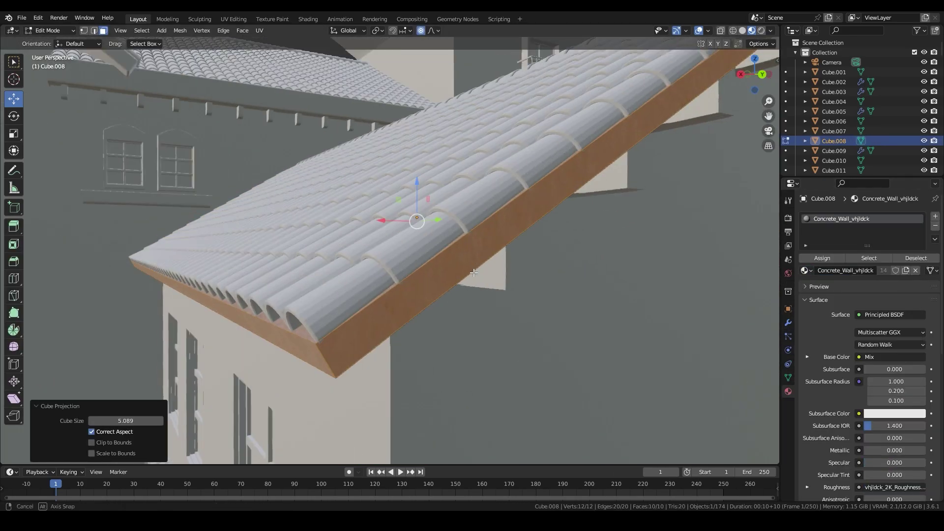
Add a Bevel modifier to the side-wing roof.
{"action": "middle_click_drag", "start_coordinate": [394, 271], "coordinate": [344, 295]}
{"action": "key", "text": "Tab"}
{"action": "left_click", "coordinate": [788, 323]}
{"action": "left_click", "coordinate": [814, 217]}
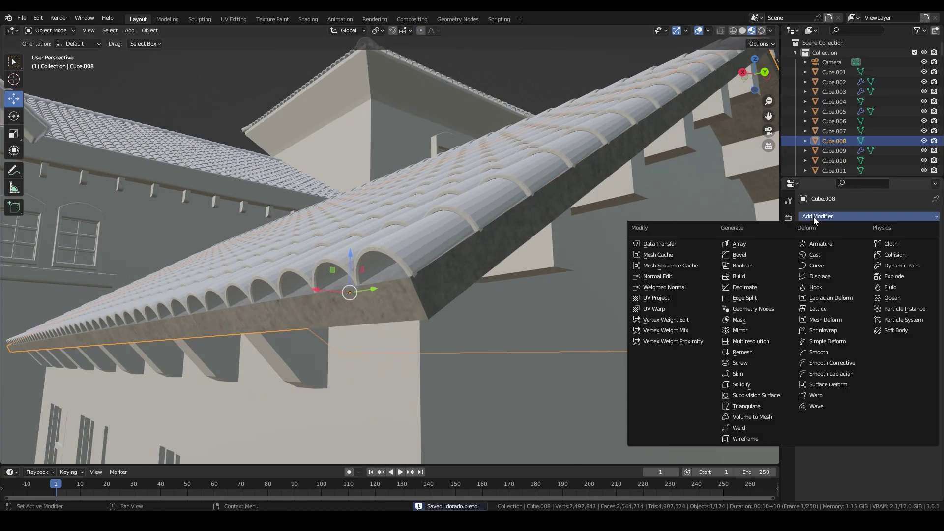
{"action": "left_click", "coordinate": [733, 251]}
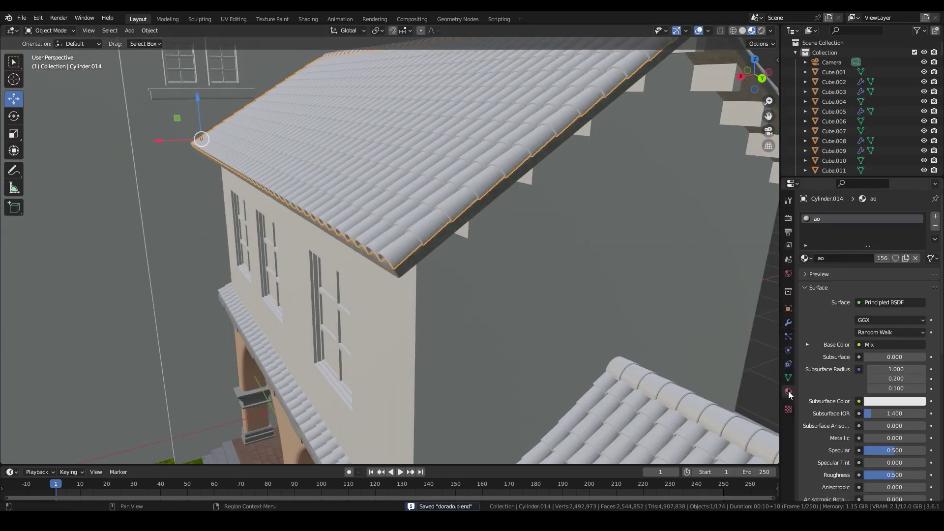
Make the tile roof's material a single-user copy named 'roof tiles'.
{"action": "left_click", "coordinate": [810, 261]}
{"action": "left_click", "coordinate": [907, 258]}
{"action": "double_click", "coordinate": [864, 219]}
{"action": "type", "text": "roof tiles"}
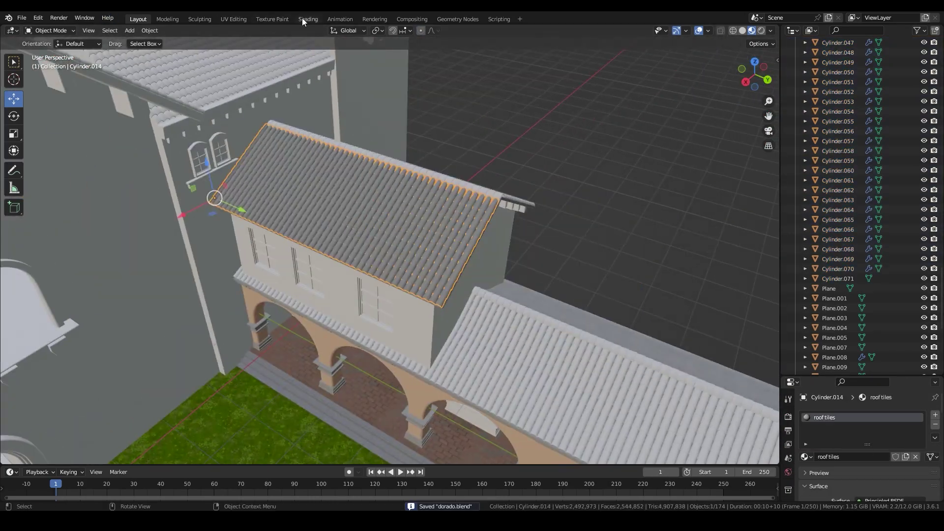
Tint the roof tiles material red via its Color Ramp, with Normal Map strength 10.
{"action": "left_click", "coordinate": [304, 18]}
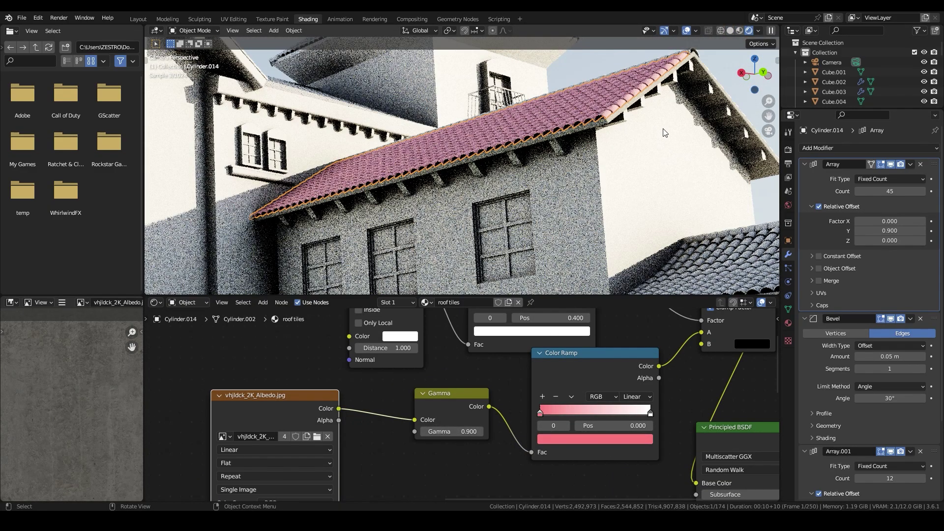
{"action": "left_click", "coordinate": [603, 439]}
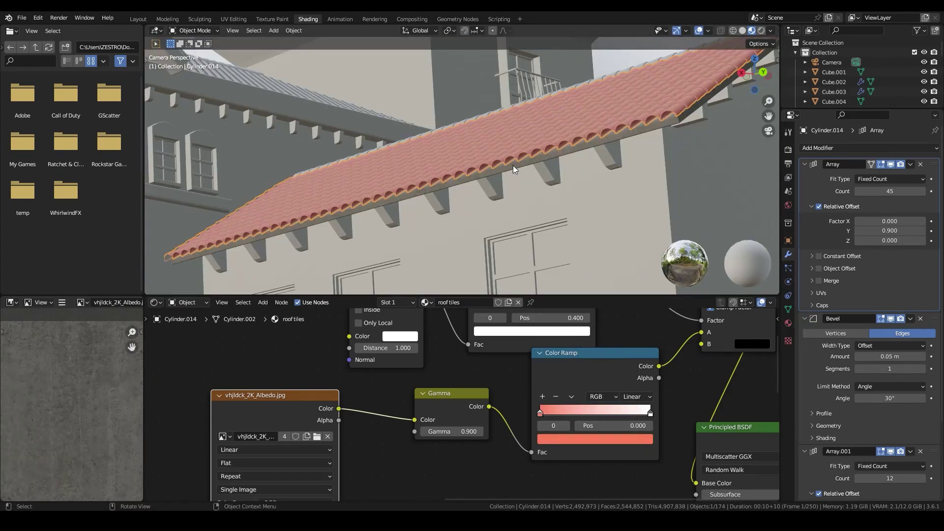
{"action": "key", "text": "Tab"}
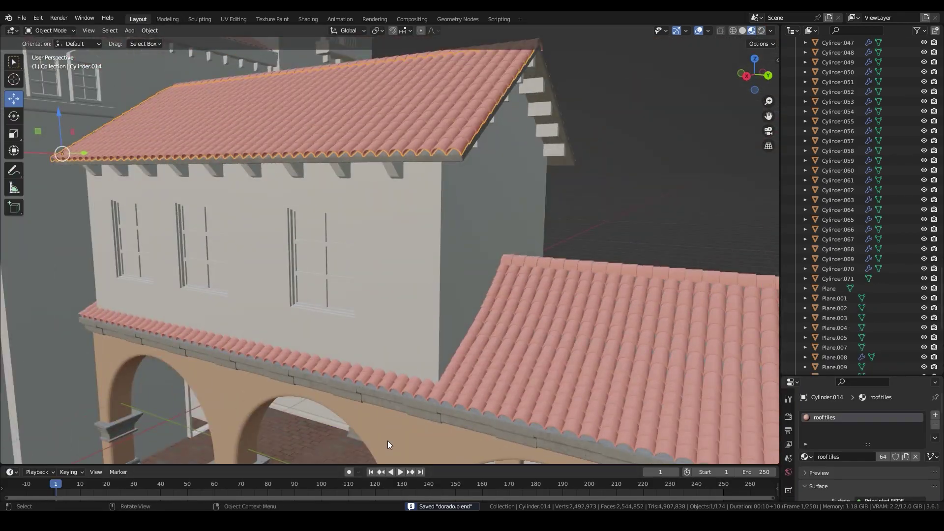
Assign the Stucco_Wall material to the wall and unwrap all its faces.
{"action": "left_click", "coordinate": [805, 456]}
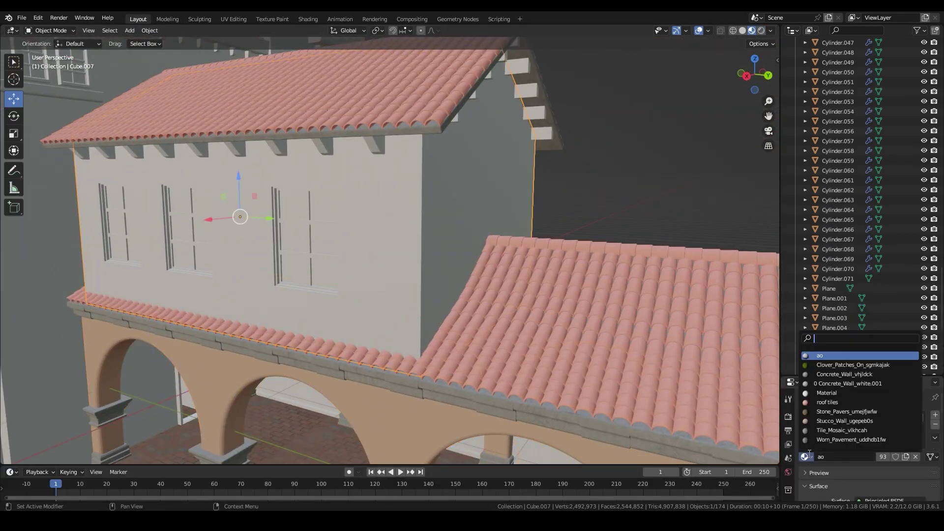
{"action": "left_click", "coordinate": [845, 421]}
{"action": "key", "text": "Tab"}
{"action": "key", "text": "a"}
{"action": "key", "text": "u"}
{"action": "left_click", "coordinate": [417, 302]}
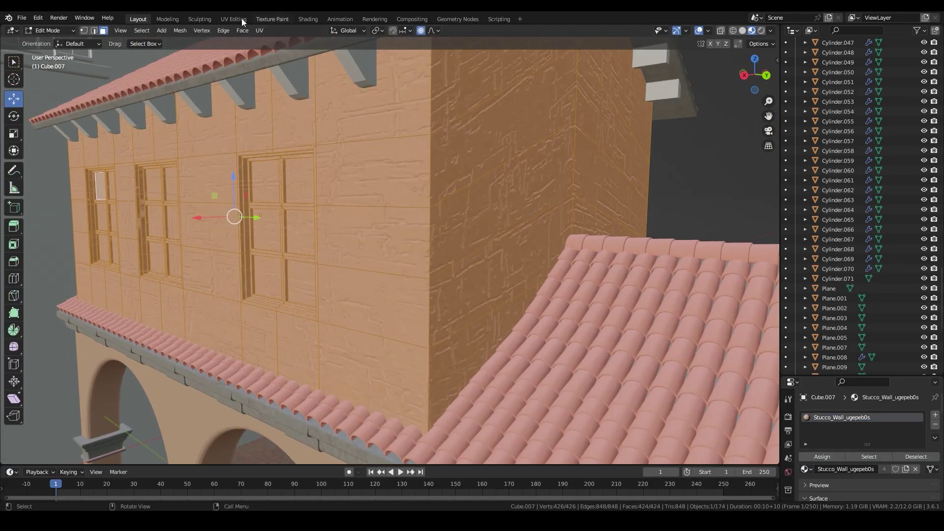
Scale the ledge's UVs up by about 2.28 and save dorado.blend.
{"action": "left_click", "coordinate": [234, 19]}
{"action": "key", "text": "s"}
{"action": "left_click", "coordinate": [306, 312]}
{"action": "scroll", "coordinate": [577, 272], "scroll_direction": "up", "scroll_amount": 2}
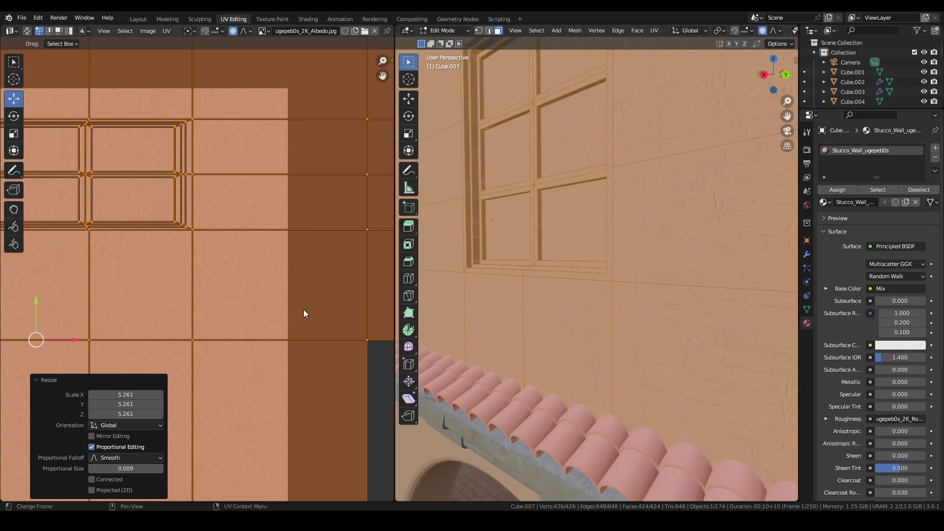
{"action": "scroll", "coordinate": [577, 272], "scroll_direction": "up", "scroll_amount": 3}
{"action": "scroll", "coordinate": [577, 272], "scroll_direction": "up", "scroll_amount": 3}
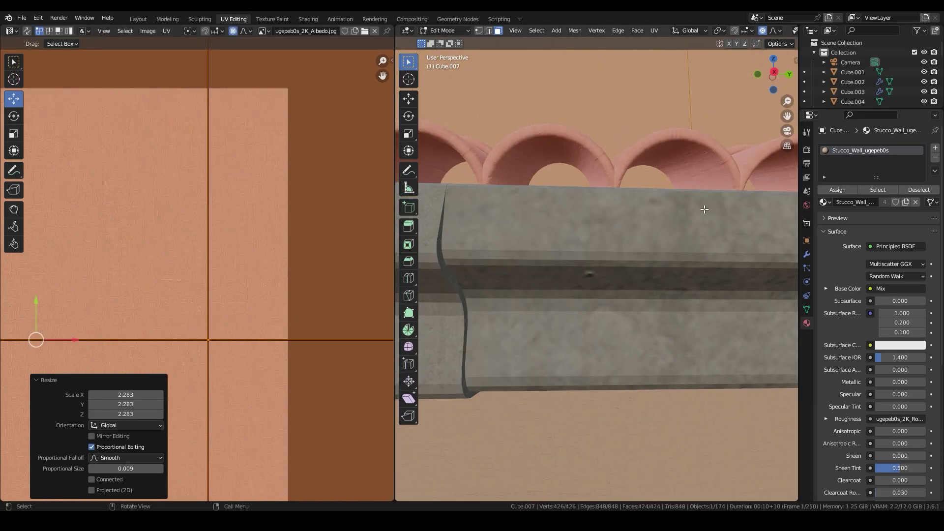
{"action": "key", "text": "Tab"}
{"action": "scroll", "coordinate": [550, 257], "scroll_direction": "down", "scroll_amount": 8}
{"action": "key", "text": "ctrl+s"}
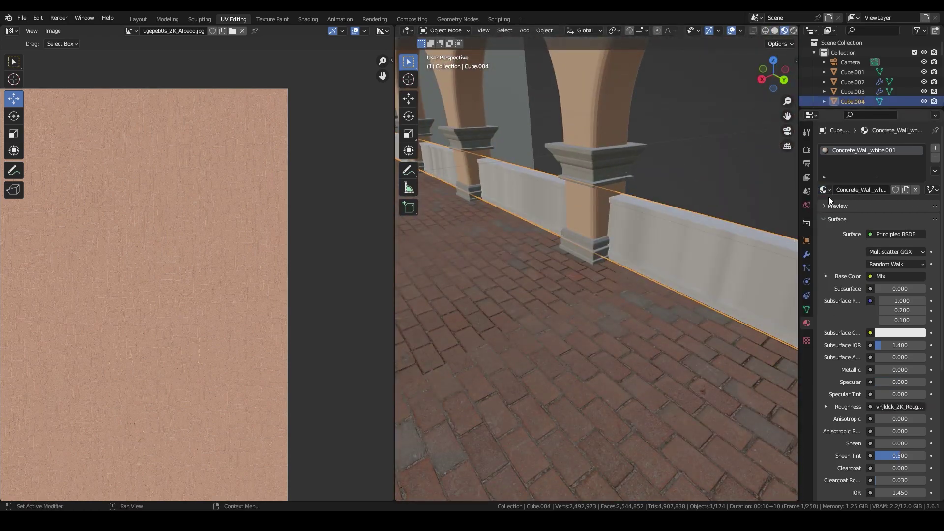
Re-unwrap the low wall with Smart UV Project.
{"action": "left_click", "coordinate": [306, 19]}
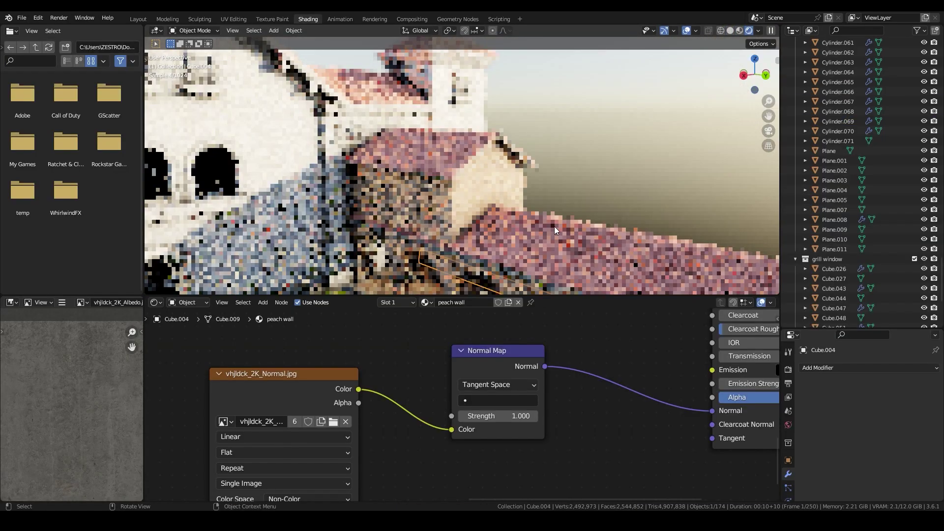
{"action": "key", "text": "Tab"}
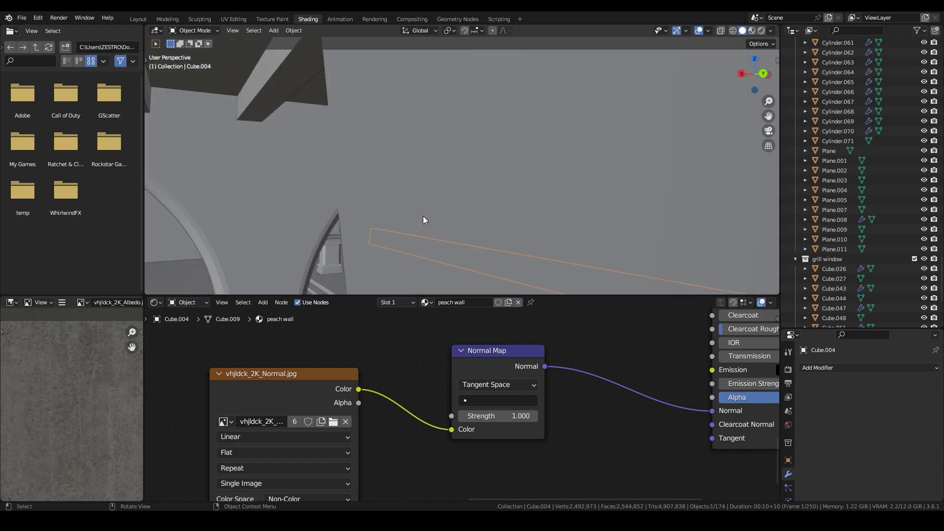
{"action": "middle_click_drag", "start_coordinate": [423, 217], "coordinate": [496, 63]}
{"action": "scroll", "coordinate": [464, 240], "scroll_direction": "up", "scroll_amount": 4}
{"action": "key", "text": "u"}
{"action": "left_click", "coordinate": [434, 249]}
{"action": "scroll", "coordinate": [470, 375], "scroll_direction": "down", "scroll_amount": 5}
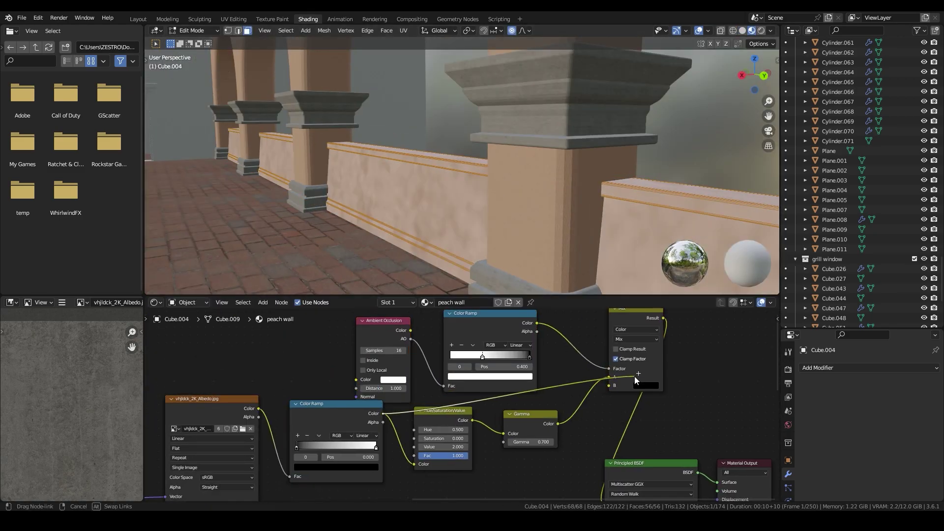
Connect the texture colour into the peach wall material's Mix node.
{"action": "left_click_drag", "start_coordinate": [635, 380], "coordinate": [635, 379]}
{"action": "middle_click_drag", "start_coordinate": [344, 374], "coordinate": [503, 367]}
{"action": "scroll", "coordinate": [472, 393], "scroll_direction": "up", "scroll_amount": 4}
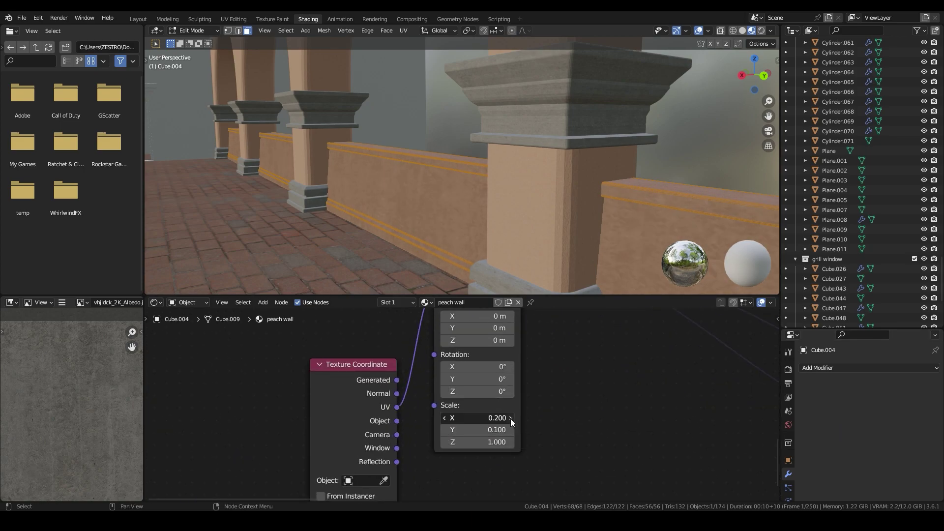
{"action": "middle_click_drag", "start_coordinate": [515, 221], "coordinate": [452, 382]}
{"action": "key", "text": "Tab"}
Tint the wall material a warm peach and preview the courtyard in rendered shading.
{"action": "left_click", "coordinate": [451, 382]}
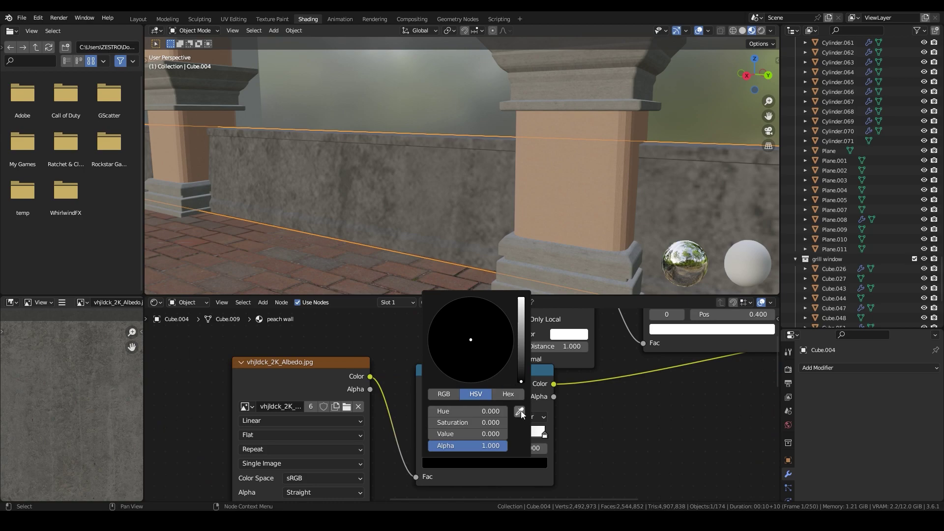
{"action": "left_click_drag", "start_coordinate": [467, 350], "coordinate": [461, 356]}
{"action": "middle_click_drag", "start_coordinate": [464, 275], "coordinate": [464, 238]}
{"action": "left_click", "coordinate": [494, 462]}
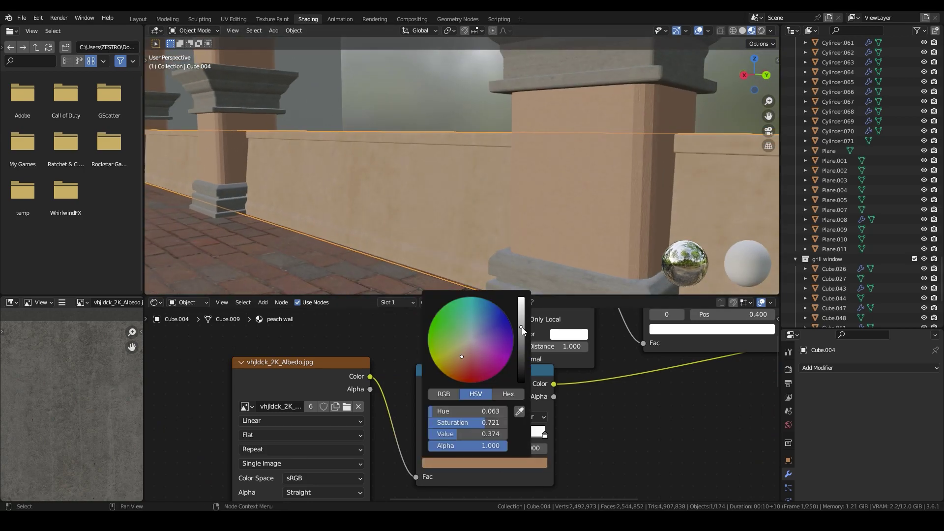
{"action": "left_click_drag", "start_coordinate": [459, 353], "coordinate": [459, 362]}
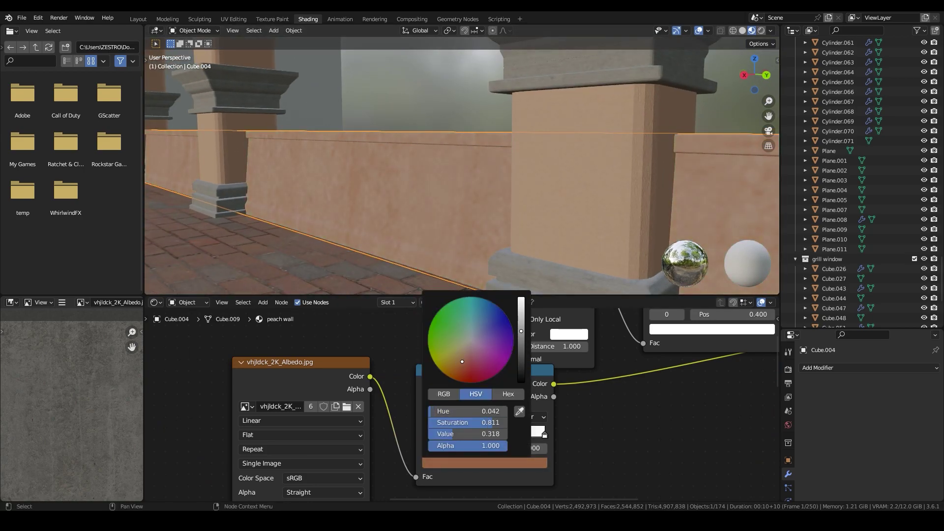
{"action": "scroll", "coordinate": [462, 394], "scroll_direction": "down", "scroll_amount": 3}
{"action": "scroll", "coordinate": [512, 384], "scroll_direction": "up", "scroll_amount": 3}
{"action": "key", "text": "z"}
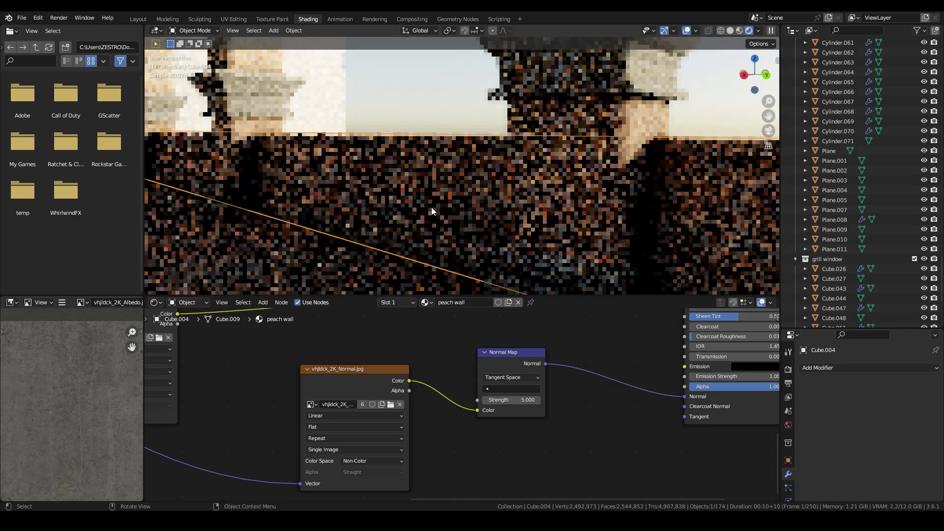
{"action": "scroll", "coordinate": [432, 207], "scroll_direction": "down", "scroll_amount": 5}
{"action": "left_click", "coordinate": [583, 208]}
Select the arch piece using the peach wall material and frame it.
{"action": "key", "text": "KP_0"}
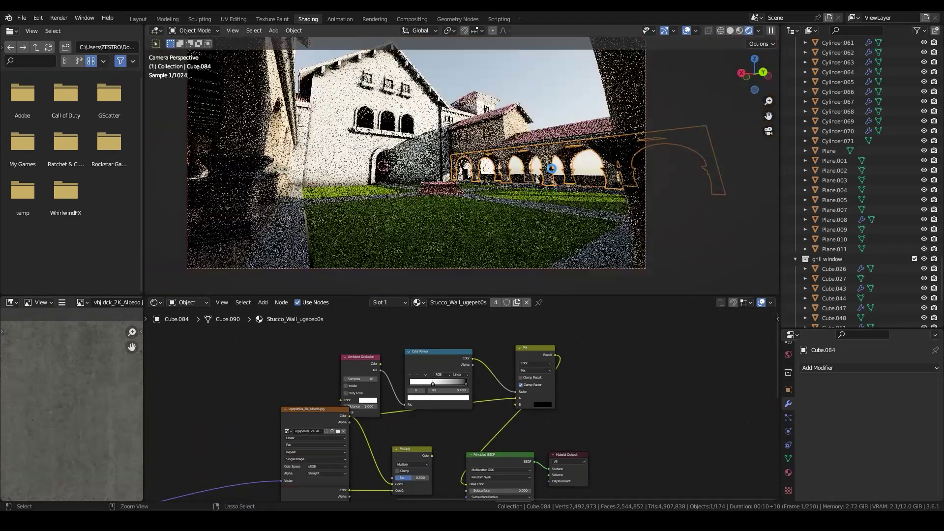
{"action": "key", "text": "ctrl+s"}
{"action": "left_click", "coordinate": [830, 370]}
{"action": "key", "text": "KP_Decimal"}
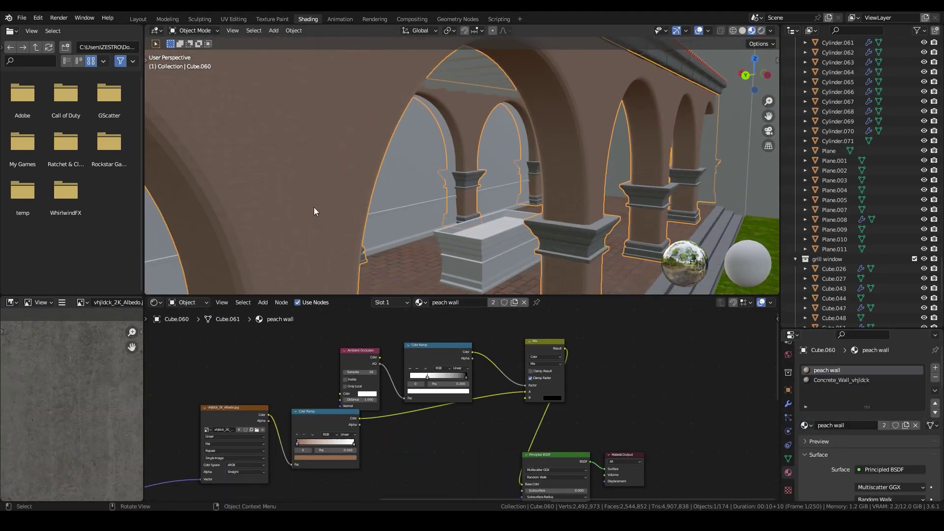
{"action": "scroll", "coordinate": [417, 435], "scroll_direction": "up", "scroll_amount": 8}
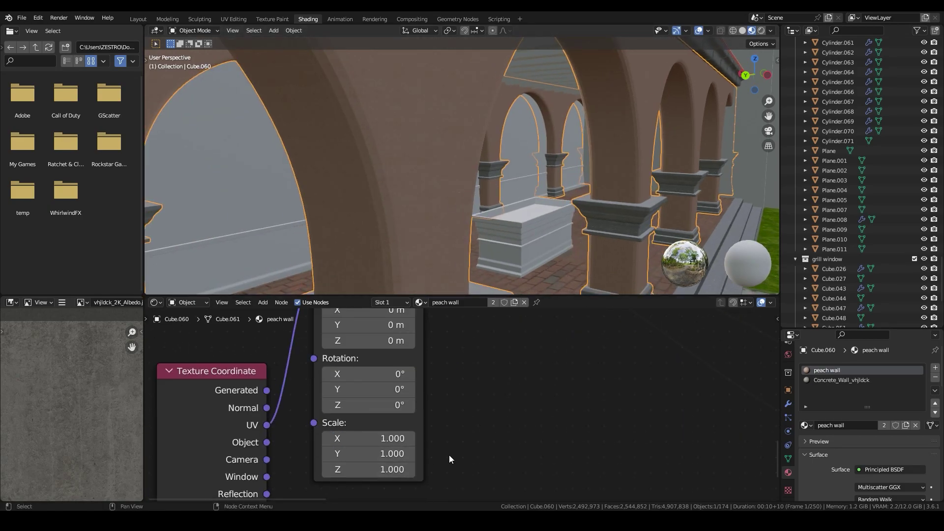
{"action": "scroll", "coordinate": [358, 217], "scroll_direction": "up", "scroll_amount": 4}
{"action": "scroll", "coordinate": [358, 217], "scroll_direction": "up", "scroll_amount": 2}
Shrink the arch texture mapping to 0.1 × 0.3, check from camera, and save dorado.blend.
{"action": "left_click_drag", "start_coordinate": [331, 456], "coordinate": [329, 453]}
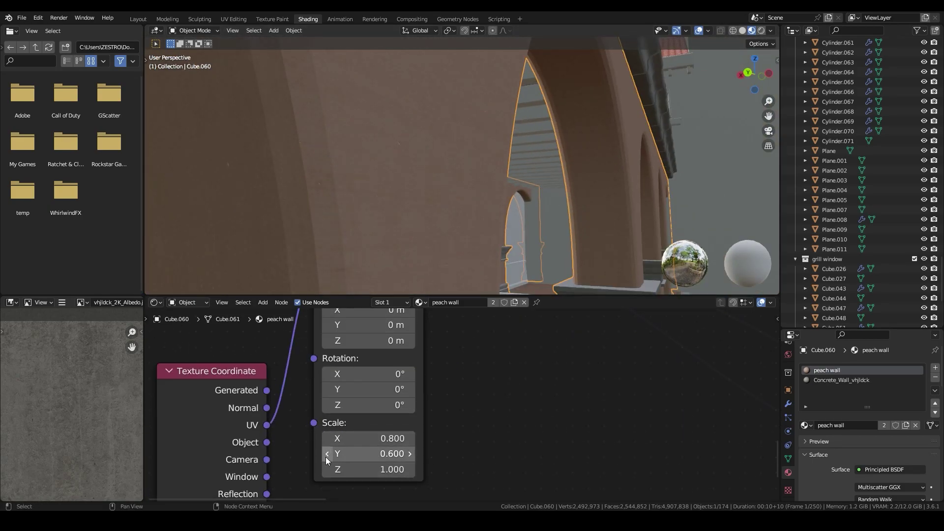
{"action": "scroll", "coordinate": [429, 211], "scroll_direction": "up", "scroll_amount": 3}
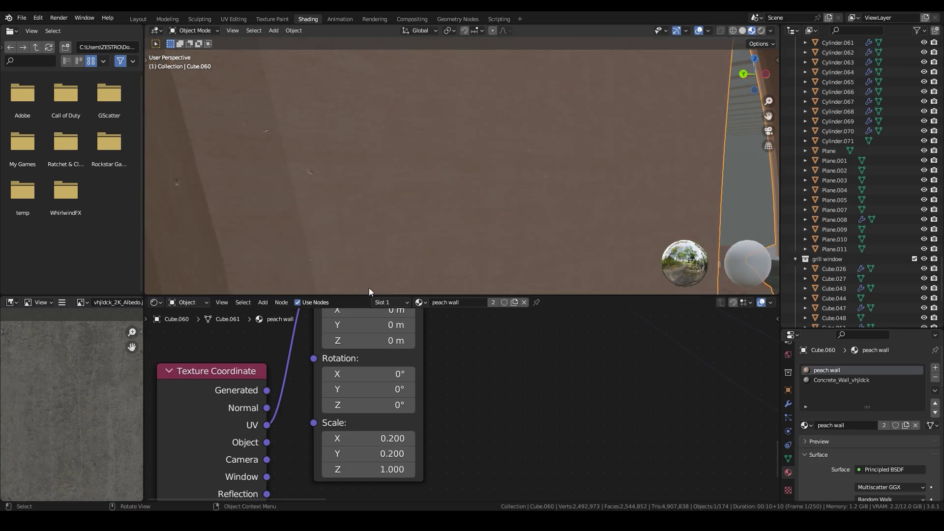
{"action": "key", "text": "KP_0"}
{"action": "key", "text": "ctrl+s"}
Return to material preview and select the arcade piece Cube.090.
{"action": "key", "text": "z"}
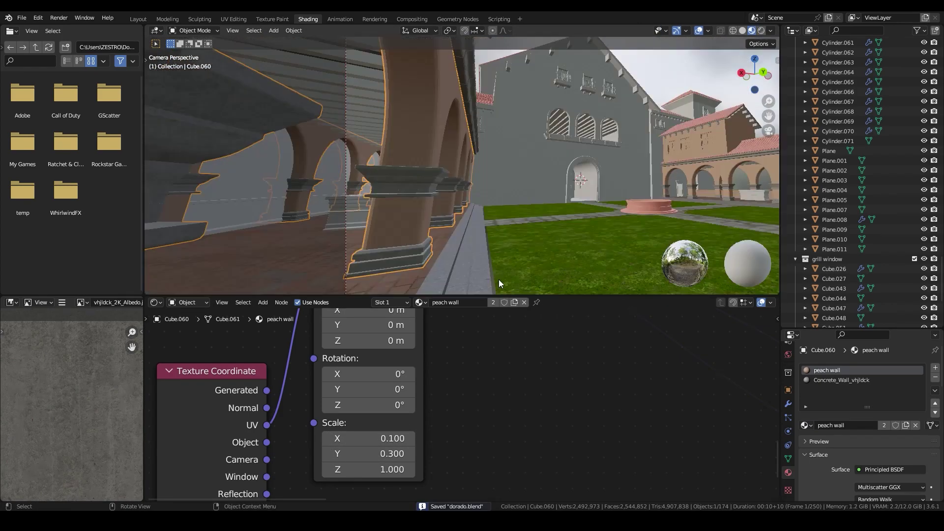
{"action": "scroll", "coordinate": [642, 432], "scroll_direction": "down", "scroll_amount": 3}
{"action": "scroll", "coordinate": [492, 383], "scroll_direction": "up", "scroll_amount": 3}
{"action": "scroll", "coordinate": [544, 250], "scroll_direction": "up", "scroll_amount": 2}
{"action": "mouse_move", "coordinate": [544, 250]}
{"action": "middle_mouse_down"}
{"action": "mouse_move", "coordinate": [628, 244]}
{"action": "mouse_move", "coordinate": [383, 156]}
{"action": "middle_mouse_up"}
{"action": "left_click", "coordinate": [383, 156]}
Select Cube.060 plus the other arcade pieces and isolate them.
{"action": "scroll", "coordinate": [408, 252], "scroll_direction": "up", "scroll_amount": 3}
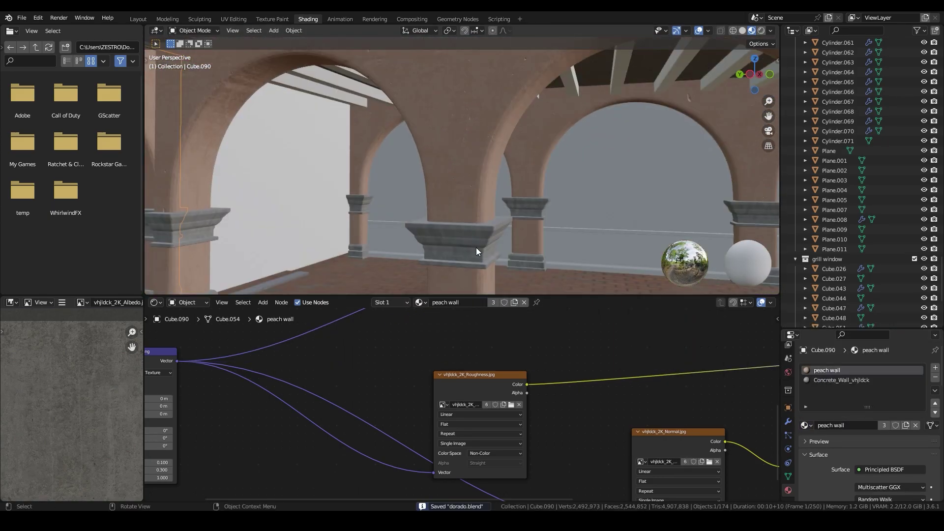
{"action": "scroll", "coordinate": [476, 247], "scroll_direction": "up", "scroll_amount": 3}
{"action": "scroll", "coordinate": [465, 240], "scroll_direction": "up", "scroll_amount": 2}
{"action": "left_click", "coordinate": [465, 241]}
{"action": "middle_click_drag", "start_coordinate": [514, 228], "coordinate": [328, 146], "text": "alt"}
{"action": "scroll", "coordinate": [295, 155], "scroll_direction": "down", "scroll_amount": 5}
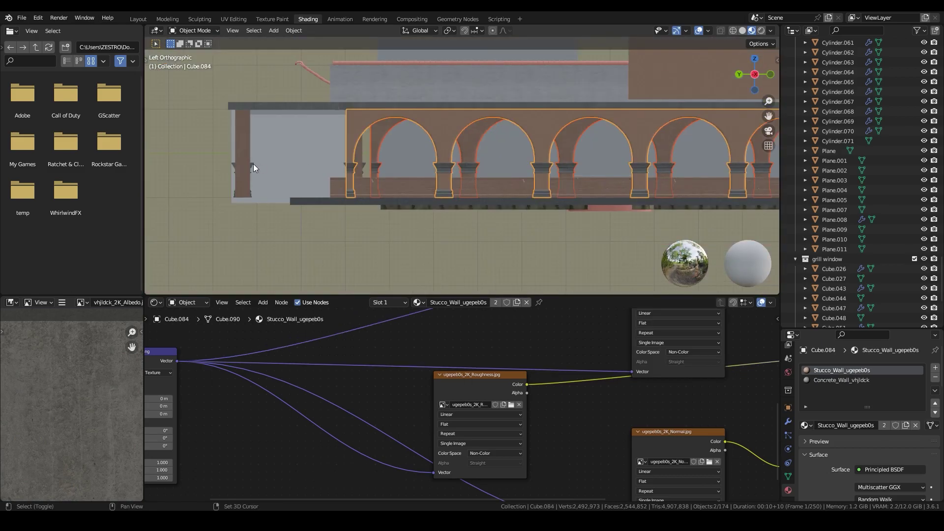
{"action": "left_click", "coordinate": [253, 164], "text": "shift"}
{"action": "key", "text": "KP_Divide"}
Inspect the pieces' capitals band in edit mode, then end isolation.
{"action": "key", "text": "Tab"}
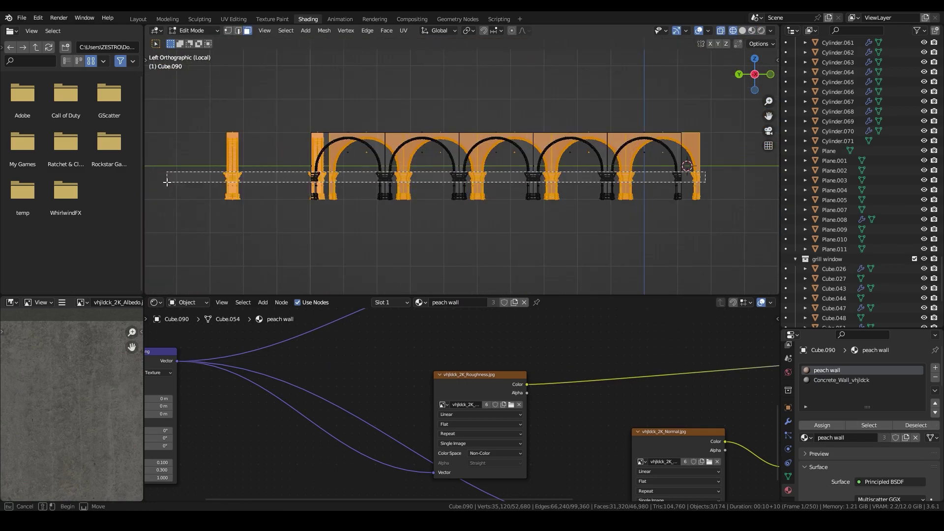
{"action": "left_click_drag", "start_coordinate": [167, 182], "coordinate": [166, 182]}
{"action": "scroll", "coordinate": [445, 198], "scroll_direction": "up", "scroll_amount": 5}
{"action": "scroll", "coordinate": [444, 199], "scroll_direction": "down", "scroll_amount": 6}
{"action": "middle_click_drag", "start_coordinate": [445, 199], "coordinate": [548, 163]}
{"action": "key", "text": "z"}
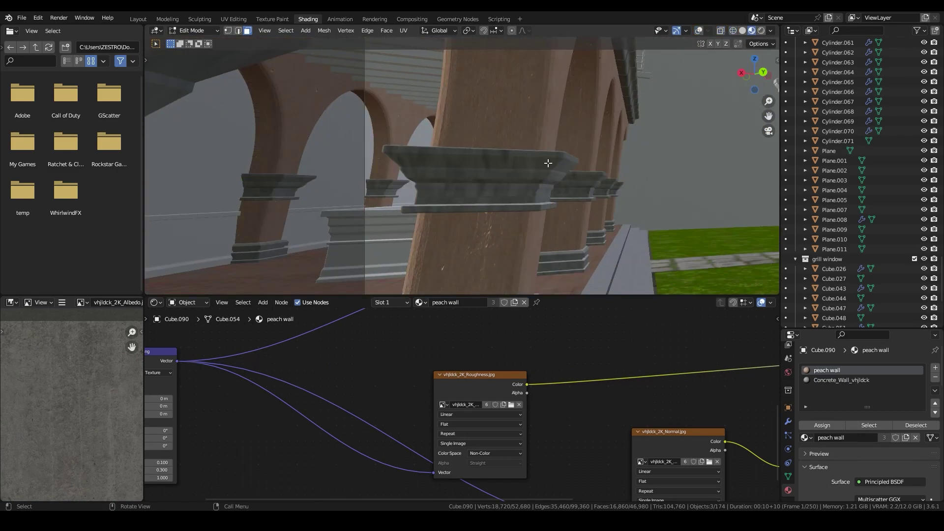
{"action": "key", "text": "Tab"}
{"action": "key", "text": "KP_Divide"}
Link the peach wall material and copy UV maps from Cube.060 to the other pieces.
{"action": "scroll", "coordinate": [456, 146], "scroll_direction": "up", "scroll_amount": 5}
{"action": "scroll", "coordinate": [456, 146], "scroll_direction": "up", "scroll_amount": 4}
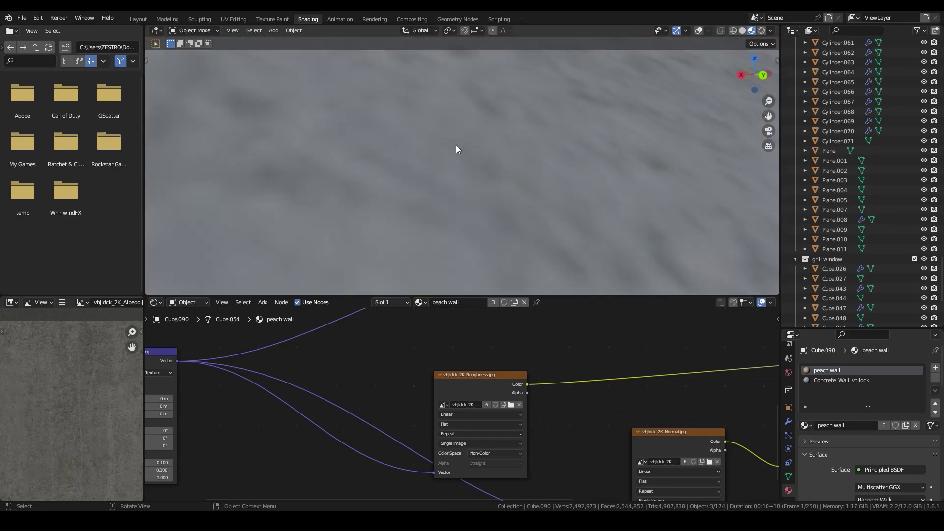
{"action": "scroll", "coordinate": [443, 140], "scroll_direction": "down", "scroll_amount": 10}
{"action": "scroll", "coordinate": [432, 137], "scroll_direction": "up", "scroll_amount": 4}
{"action": "key", "text": "ctrl+c"}
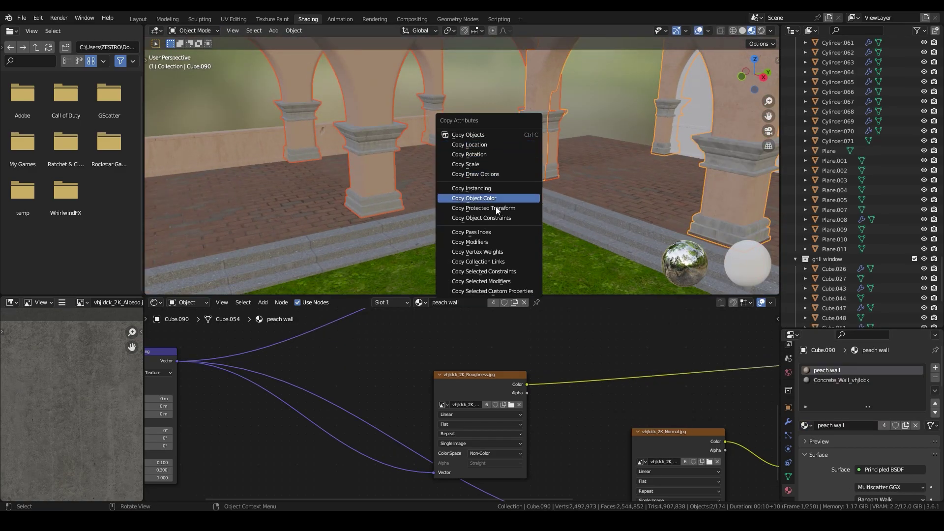
{"action": "key", "text": "ctrl+l"}
{"action": "left_click", "coordinate": [485, 92]}
{"action": "mouse_move", "coordinate": [485, 93]}
{"action": "middle_mouse_down"}
{"action": "mouse_move", "coordinate": [321, 138]}
{"action": "mouse_move", "coordinate": [567, 162]}
{"action": "mouse_move", "coordinate": [436, 133]}
{"action": "middle_mouse_up"}
{"action": "key", "text": "ctrl+l"}
{"action": "left_click", "coordinate": [418, 212]}
{"action": "mouse_move", "coordinate": [418, 212]}
{"action": "middle_mouse_down"}
{"action": "mouse_move", "coordinate": [438, 167]}
{"action": "mouse_move", "coordinate": [456, 166]}
{"action": "middle_mouse_up"}
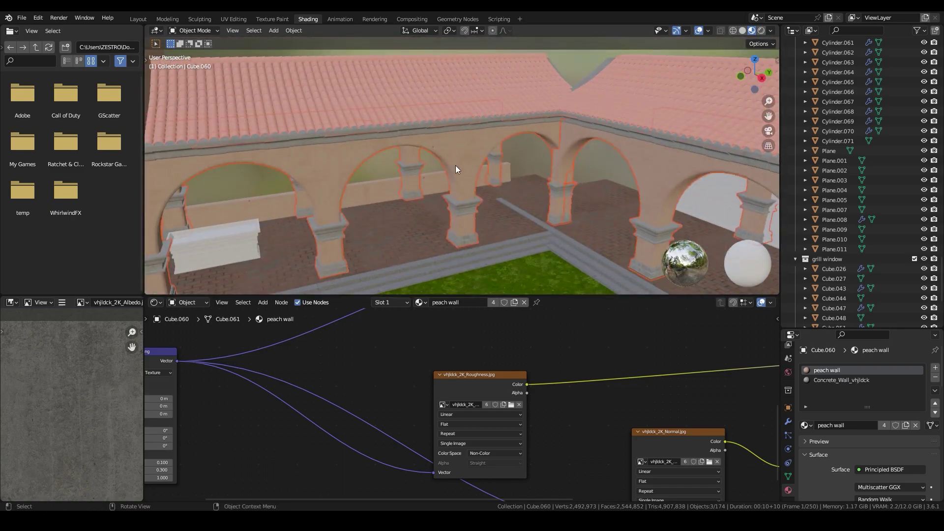
{"action": "left_click", "coordinate": [558, 193]}
{"action": "key", "text": "Tab"}
Smart UV unwrap the wall, check it from the camera, and save dorado.blend.
{"action": "key", "text": "u"}
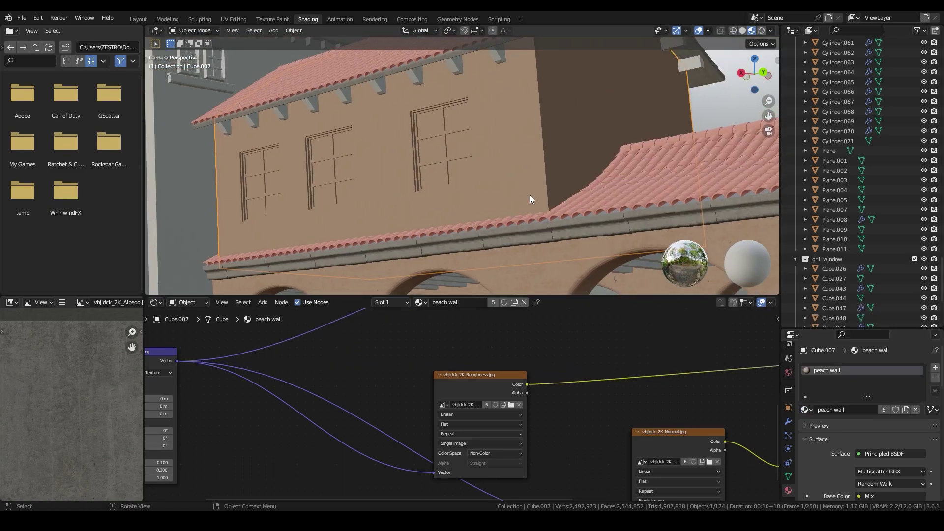
{"action": "left_click", "coordinate": [530, 195]}
{"action": "key", "text": "Tab"}
{"action": "key", "text": "KP_0"}
{"action": "key", "text": "ctrl+s"}
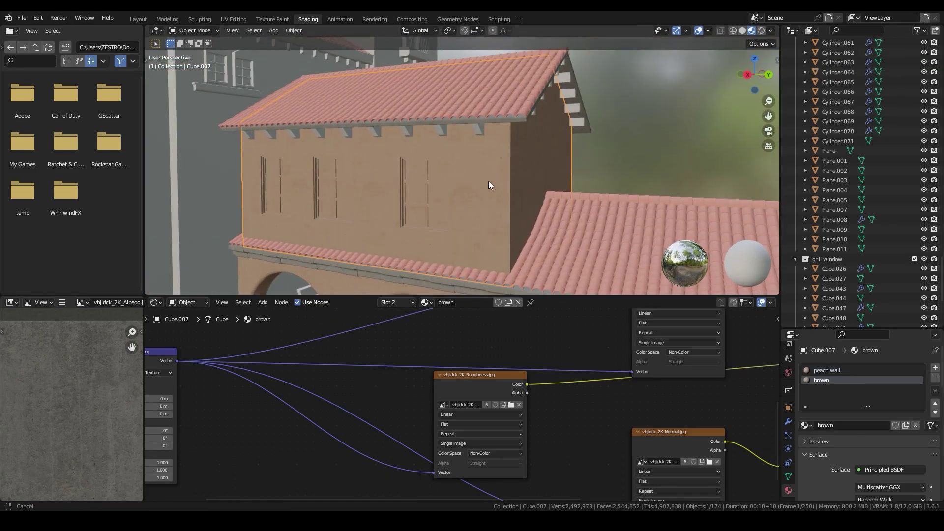
Select the upper building's window frame faces from a side view.
{"action": "scroll", "coordinate": [856, 426], "scroll_direction": "down", "scroll_amount": 8}
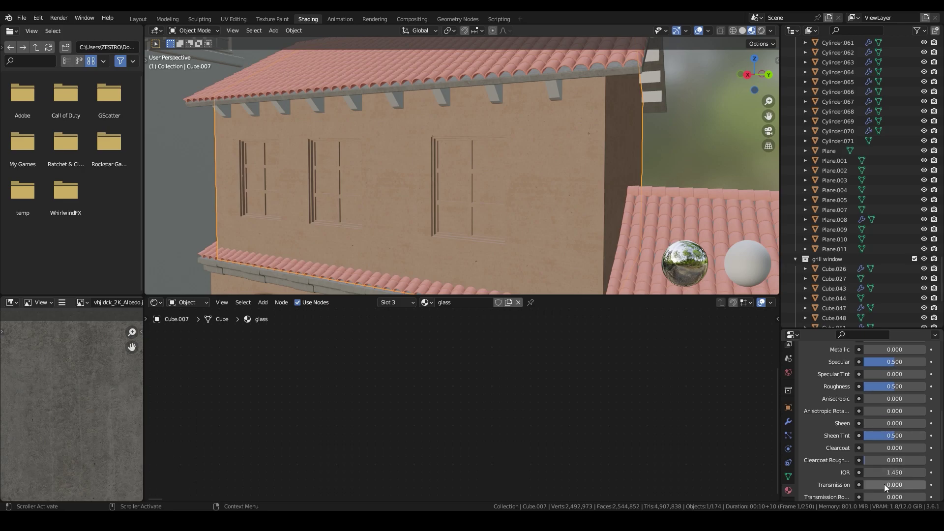
{"action": "key", "text": "KP_3"}
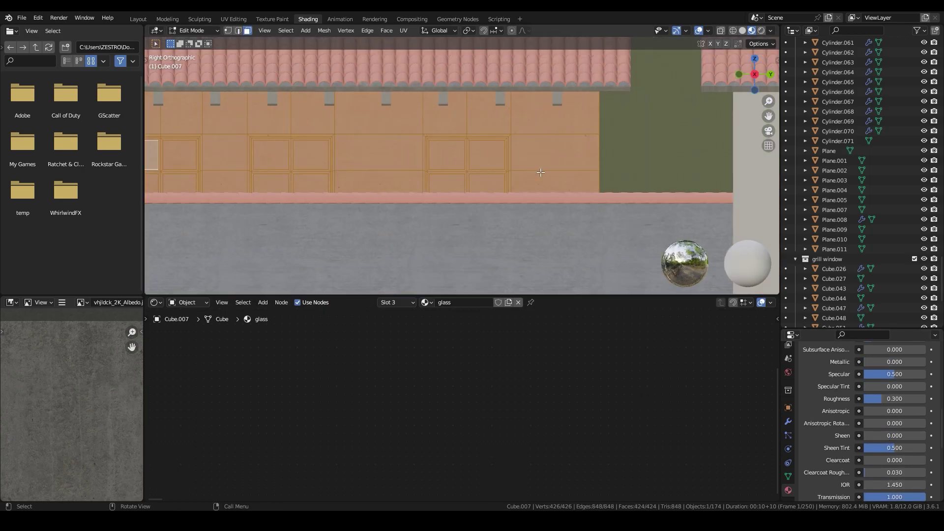
{"action": "key", "text": "Tab"}
{"action": "key", "text": "alt+z"}
{"action": "left_click_drag", "start_coordinate": [643, 78], "coordinate": [543, 207]}
{"action": "key", "text": "alt+z"}
{"action": "middle_click_drag", "start_coordinate": [417, 215], "coordinate": [492, 172]}
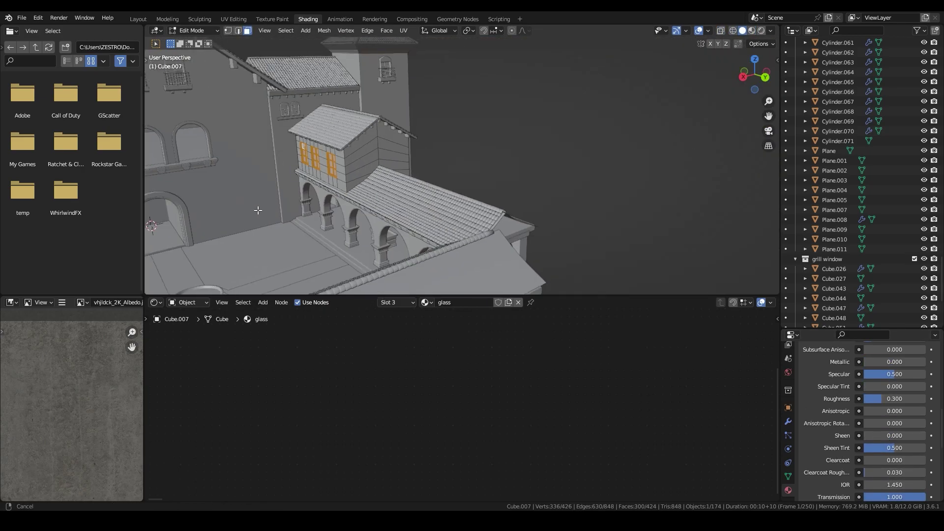
{"action": "scroll", "coordinate": [839, 392], "scroll_direction": "up", "scroll_amount": 8}
Replace the brown material's Multiply nodes with a dark brown Color Ramp.
{"action": "key", "text": "x"}
{"action": "key", "text": "shift+a"}
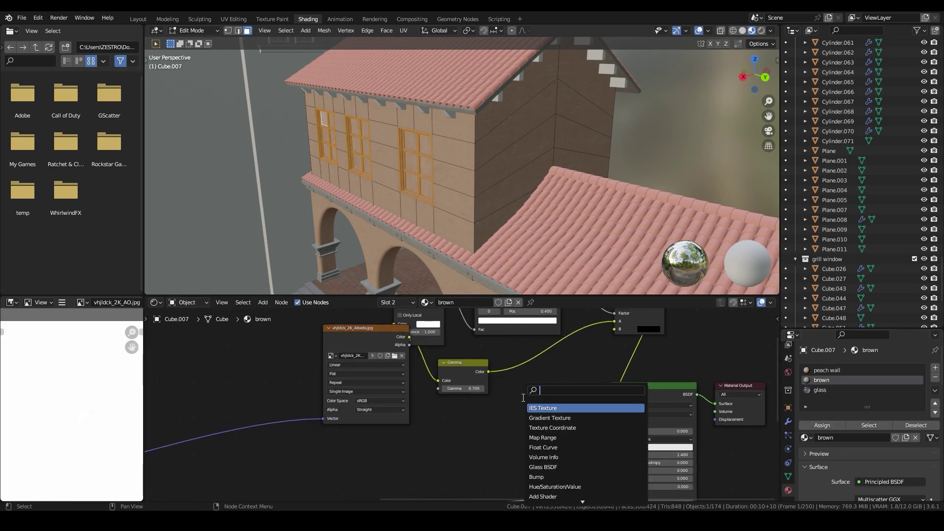
{"action": "left_click", "coordinate": [527, 375]}
{"action": "middle_click_drag", "start_coordinate": [534, 236], "coordinate": [541, 288]}
{"action": "scroll", "coordinate": [542, 287], "scroll_direction": "up", "scroll_amount": 3}
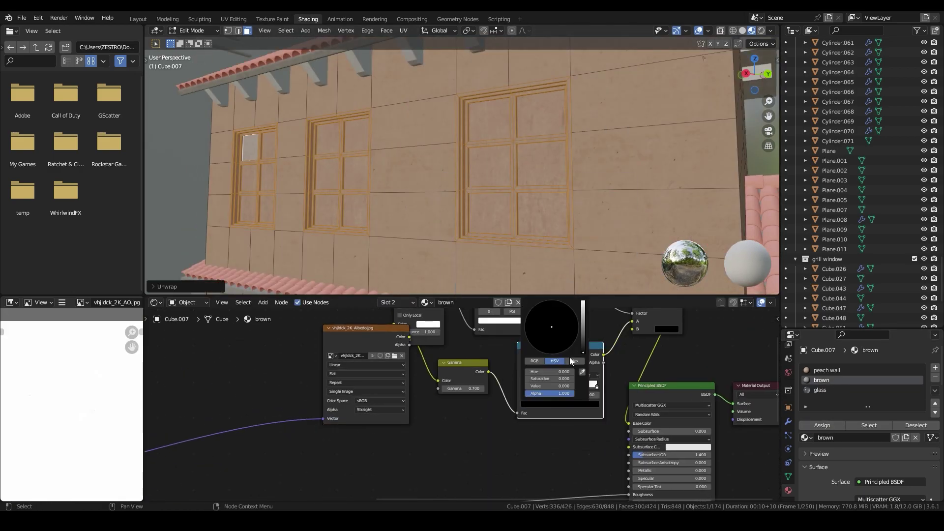
{"action": "left_click", "coordinate": [535, 348]}
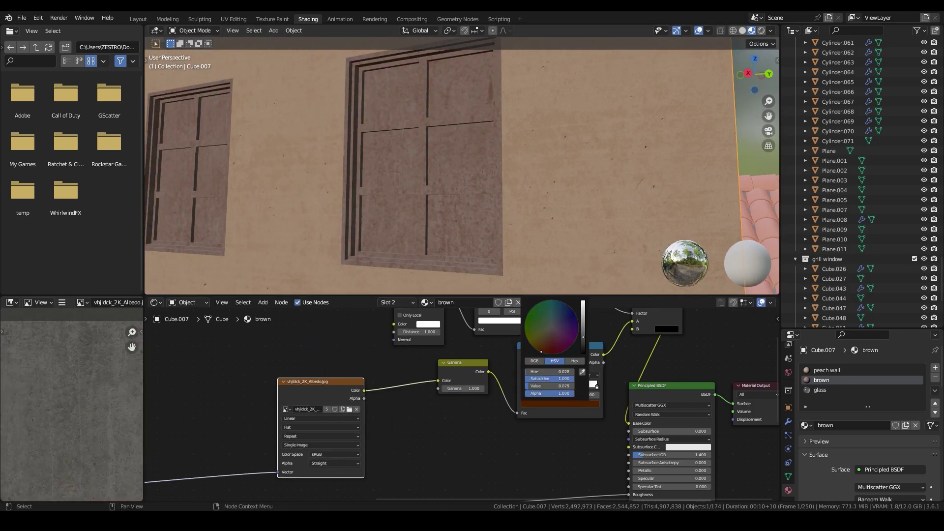
{"action": "scroll", "coordinate": [555, 347], "scroll_direction": "up", "scroll_amount": 6}
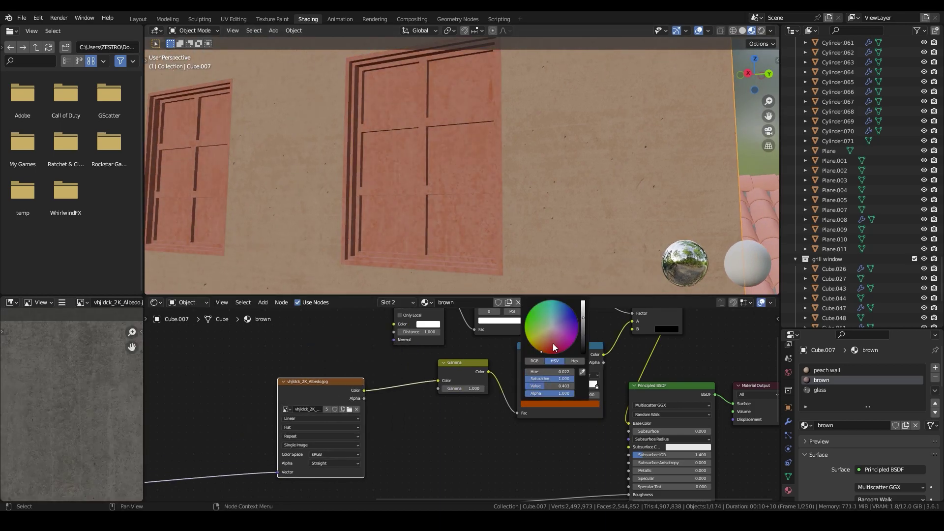
{"action": "scroll", "coordinate": [578, 339], "scroll_direction": "down", "scroll_amount": 6}
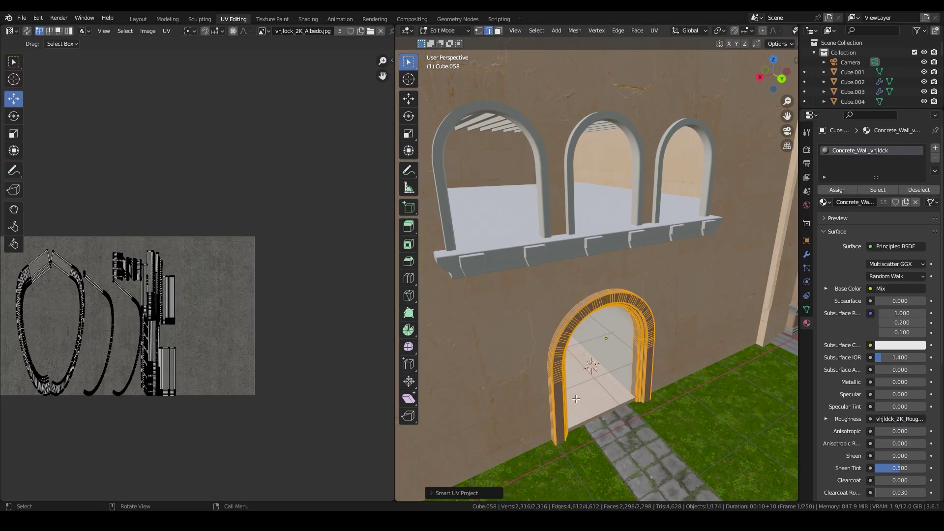
Apply the window ledge's scale and scale its UVs to fit the concrete wall texture.
{"action": "left_click", "coordinate": [557, 304], "text": "shift"}
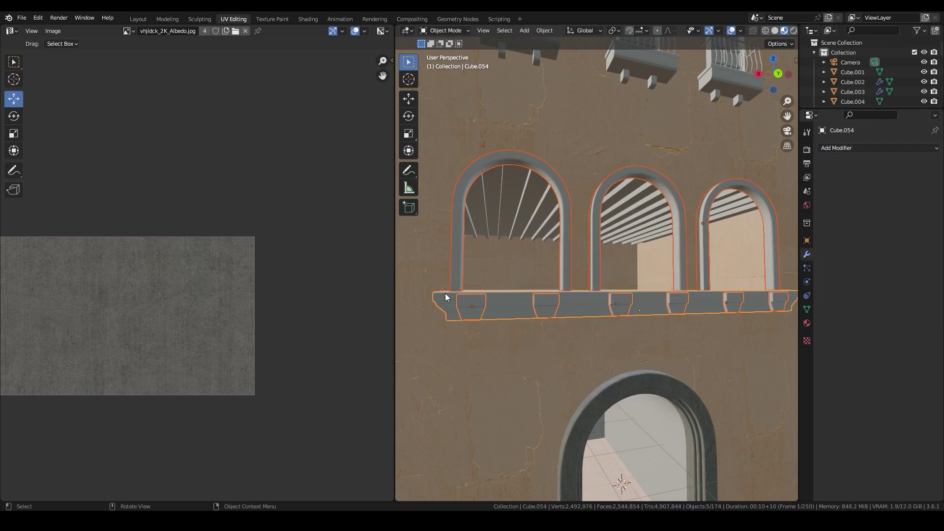
{"action": "left_click", "coordinate": [544, 299]}
{"action": "key", "text": "Tab"}
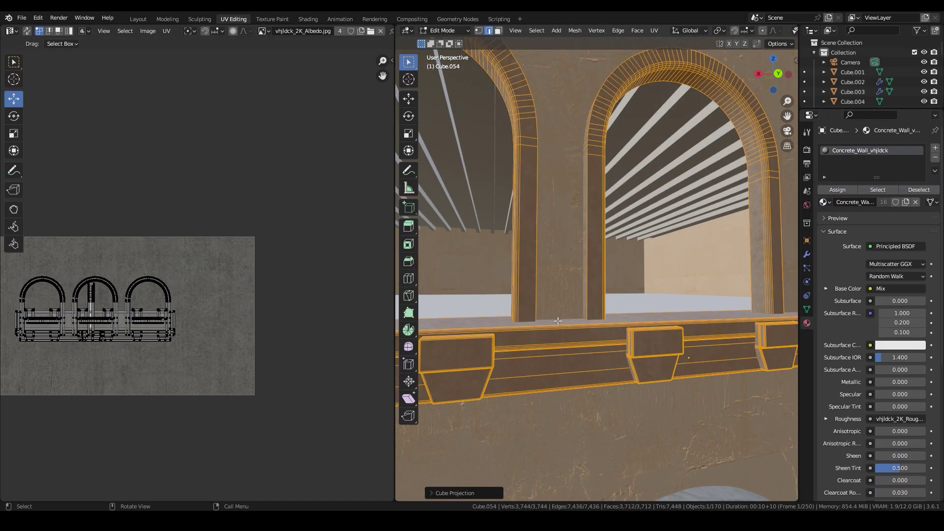
{"action": "key", "text": "s"}
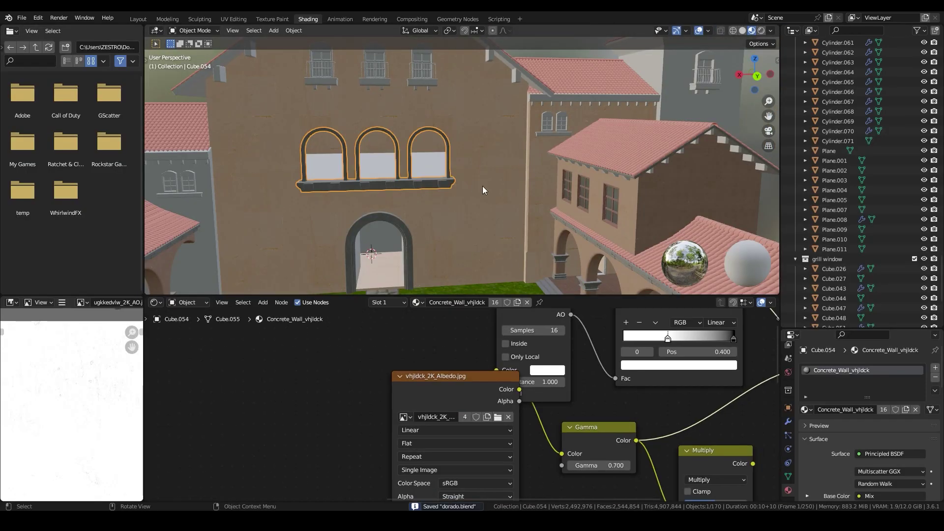
{"action": "mouse_move", "coordinate": [482, 191]}
{"action": "middle_mouse_down"}
{"action": "mouse_move", "coordinate": [520, 99]}
{"action": "mouse_move", "coordinate": [487, 193]}
{"action": "middle_mouse_up"}
{"action": "left_click", "coordinate": [404, 162]}
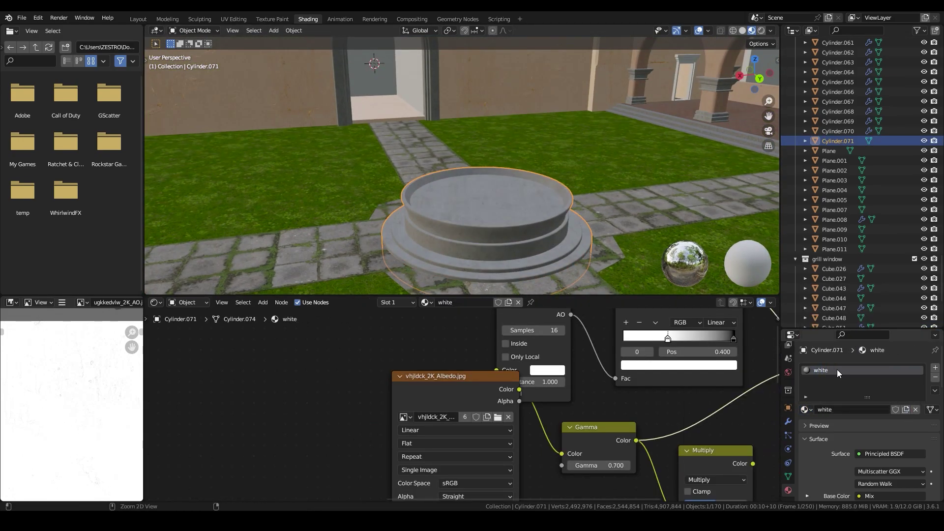
Put Tile_Mosaic in the second material slot and assign it to the doorway floor.
{"action": "double_click", "coordinate": [560, 341]}
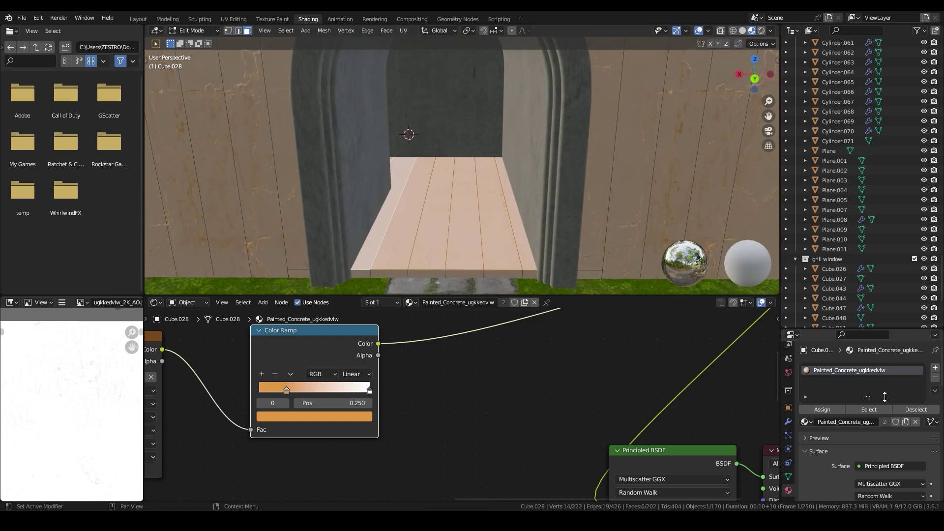
{"action": "left_click", "coordinate": [855, 402]}
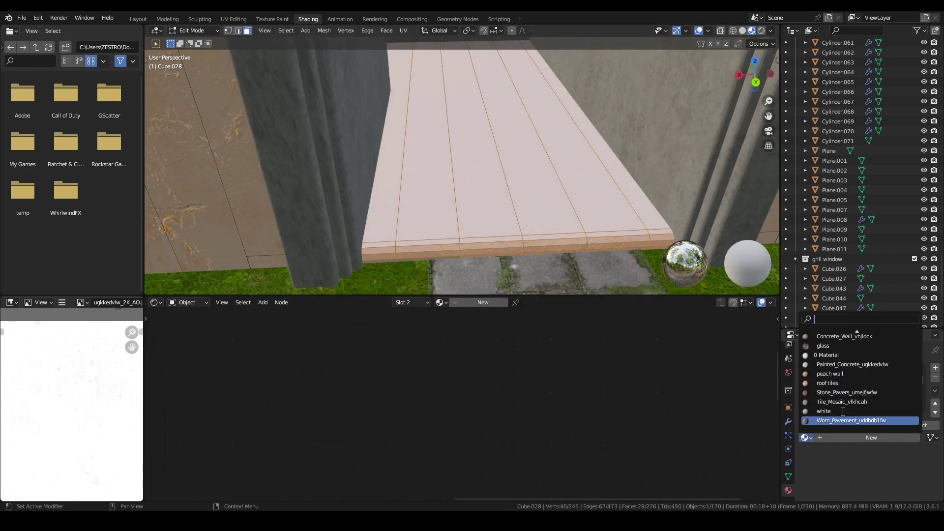
{"action": "left_click", "coordinate": [842, 401]}
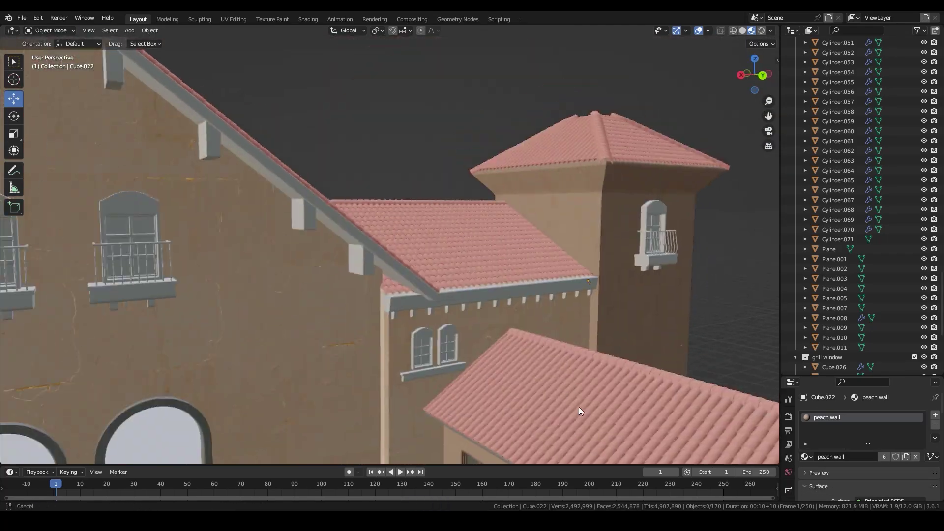
Give the gable trim the Concrete_Wall_vhjldck material and link it to the selected pieces.
{"action": "left_click", "coordinate": [464, 306], "text": "shift"}
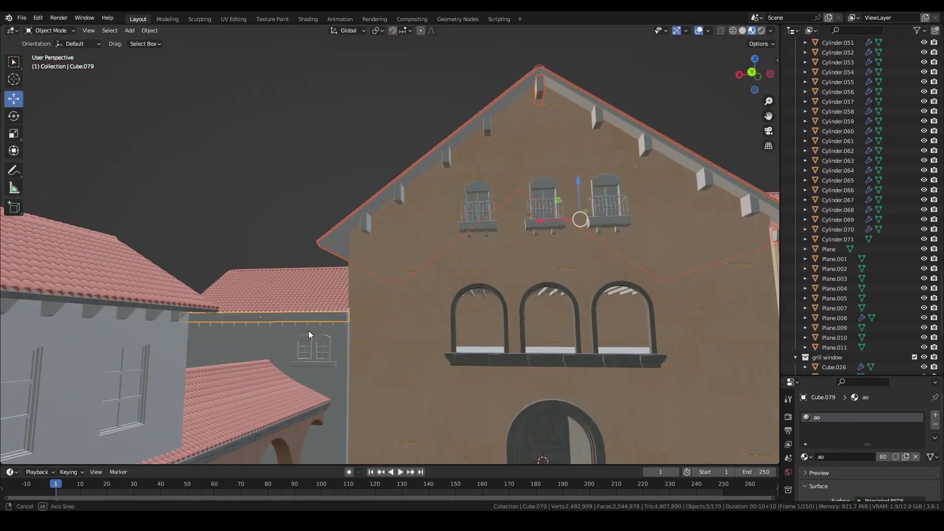
{"action": "left_click", "coordinate": [805, 457]}
{"action": "left_click", "coordinate": [845, 384]}
{"action": "key", "text": "ctrl+l"}
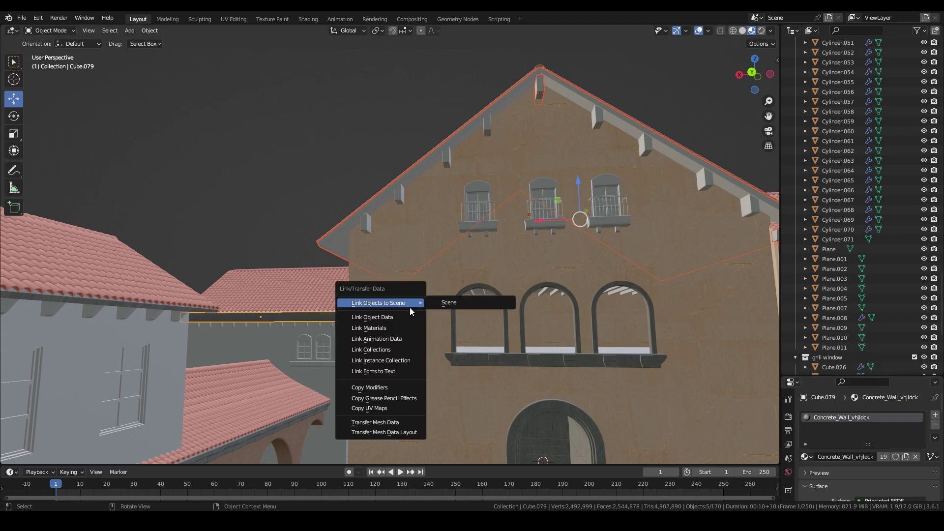
Scale up the trim's UVs in UV Editing and save the blend file.
{"action": "left_click", "coordinate": [230, 19]}
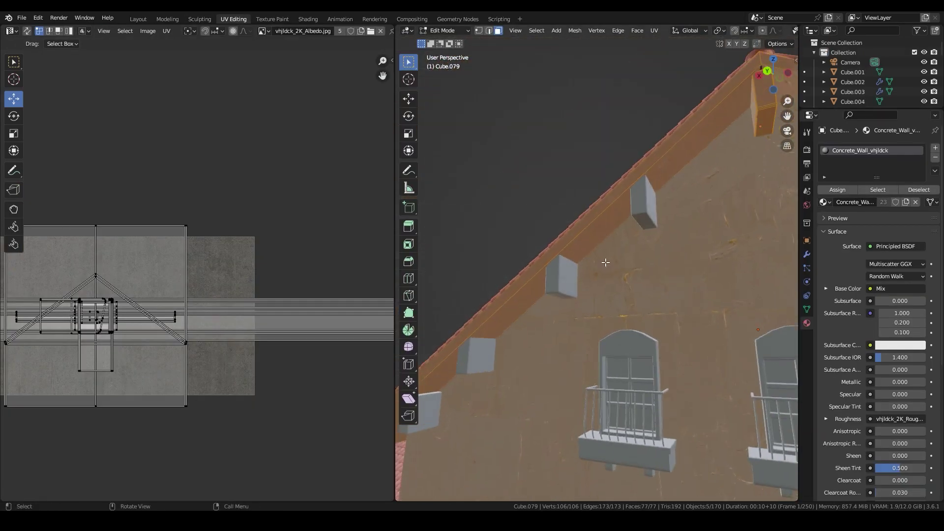
{"action": "key", "text": "a"}
{"action": "key", "text": "s"}
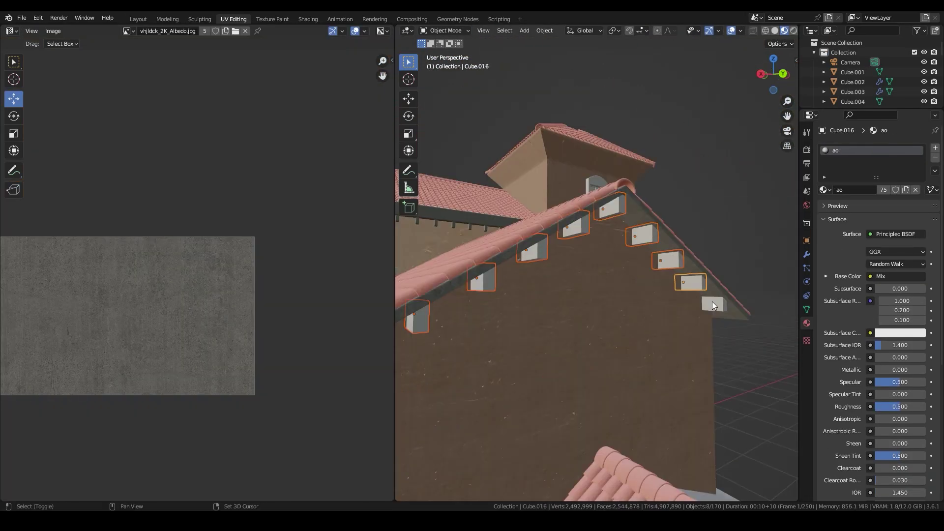
{"action": "key", "text": "alt+a"}
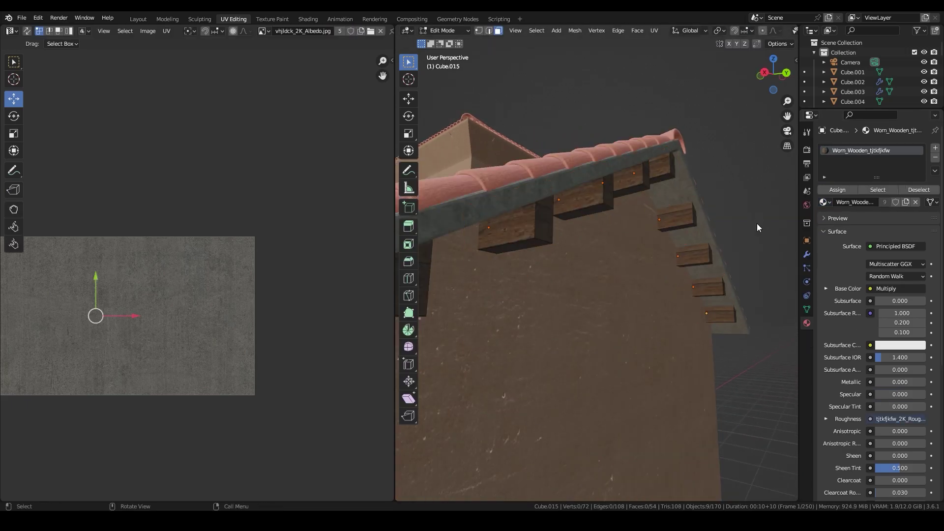
{"action": "key", "text": "ctrl+s"}
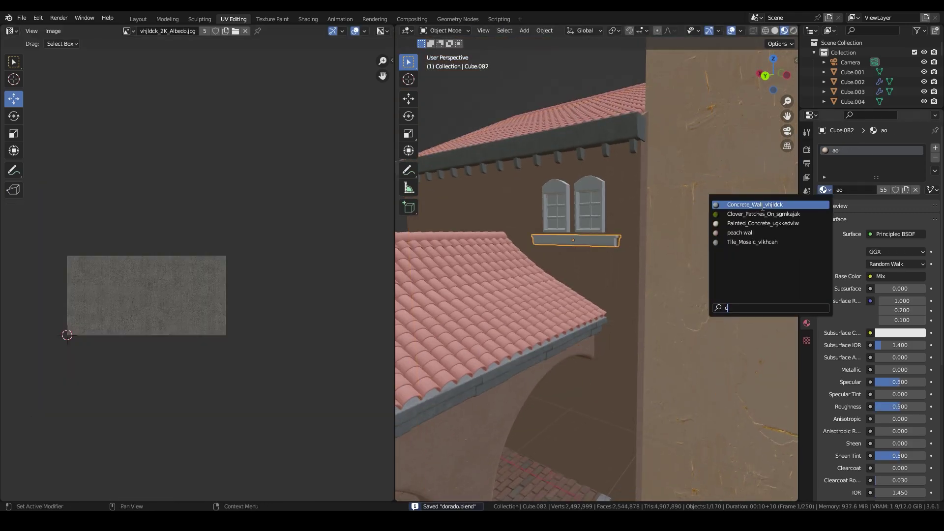
Assign concrete wall and peach wall materials to the walls near the arcade.
{"action": "left_click", "coordinate": [763, 205]}
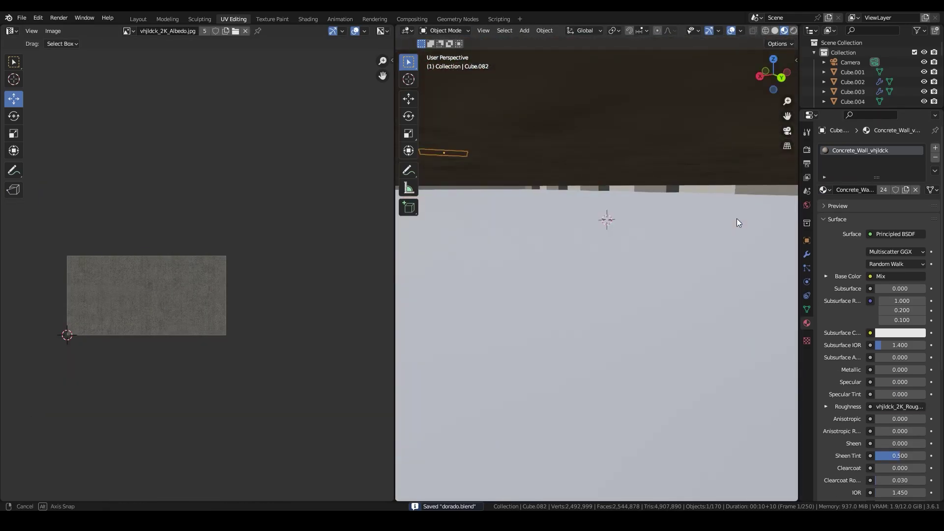
{"action": "mouse_move", "coordinate": [737, 218]}
{"action": "middle_mouse_down"}
{"action": "mouse_move", "coordinate": [691, 244]}
{"action": "mouse_move", "coordinate": [528, 260]}
{"action": "middle_mouse_up"}
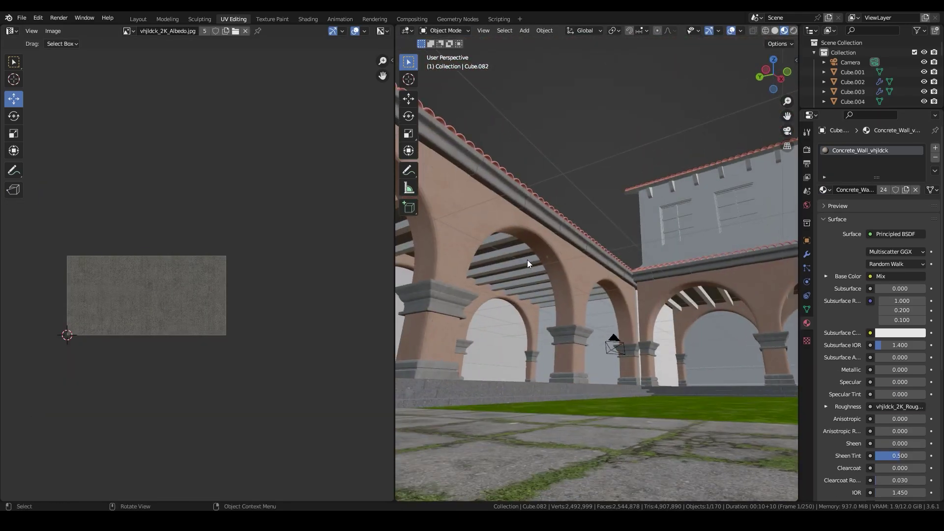
{"action": "left_click", "coordinate": [740, 270]}
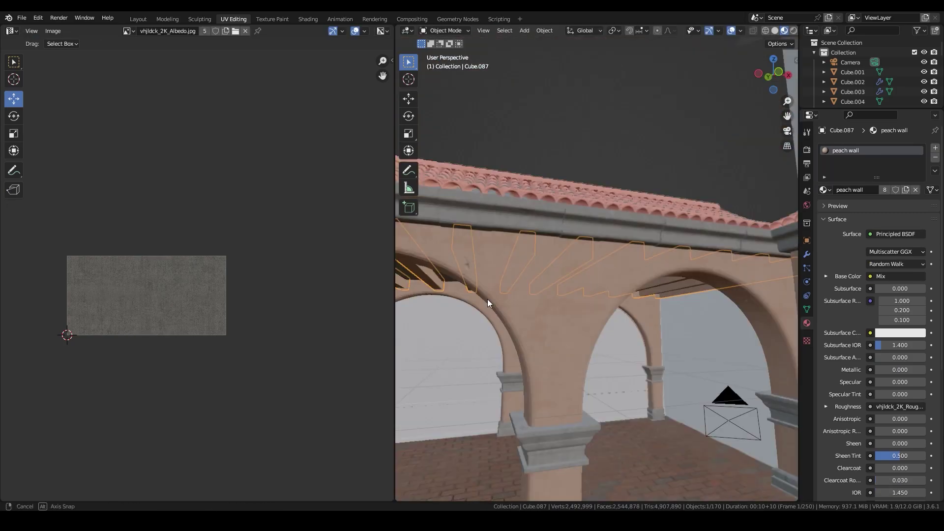
Link the concrete wall material to the arch trims and other wall pieces.
{"action": "left_click", "coordinate": [648, 273], "text": "shift"}
{"action": "key", "text": "ctrl+l"}
{"action": "left_click", "coordinate": [648, 273]}
{"action": "mouse_move", "coordinate": [649, 274]}
{"action": "middle_mouse_down"}
{"action": "mouse_move", "coordinate": [733, 447]}
{"action": "mouse_move", "coordinate": [631, 419]}
{"action": "mouse_move", "coordinate": [610, 330]}
{"action": "mouse_move", "coordinate": [586, 296]}
{"action": "mouse_move", "coordinate": [612, 344]}
{"action": "mouse_move", "coordinate": [672, 336]}
{"action": "middle_mouse_up"}
{"action": "left_click", "coordinate": [689, 328]}
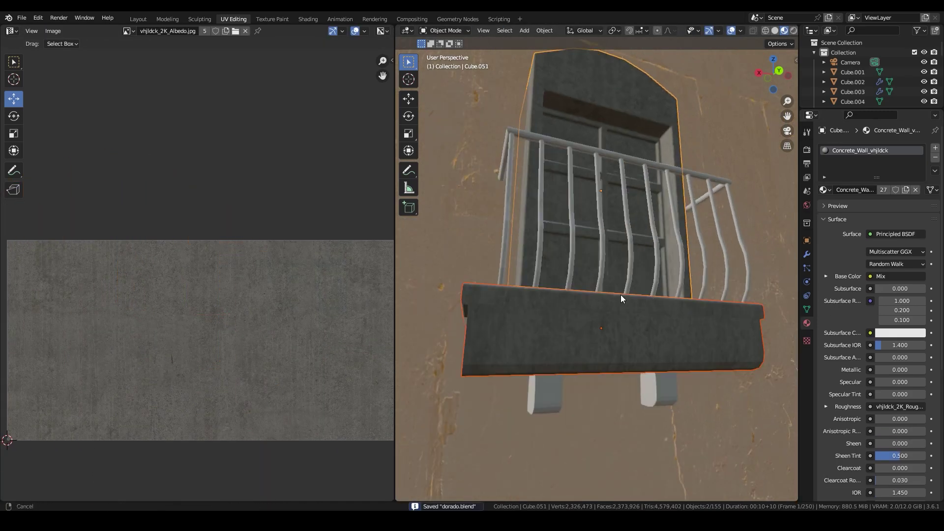
{"action": "left_click", "coordinate": [636, 350]}
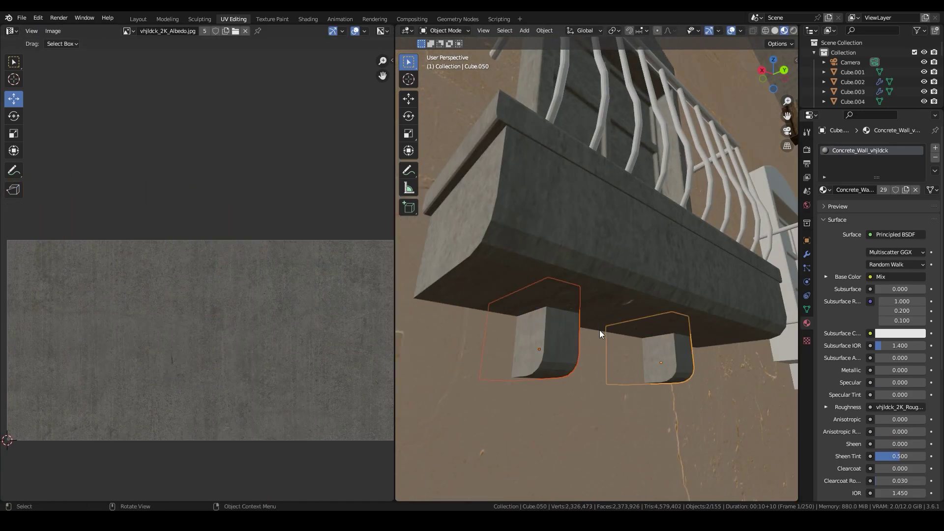
Unwrap the balcony railing with Smart UV Project, then Unwrap, and scale its UVs.
{"action": "left_click", "coordinate": [610, 321], "text": "shift"}
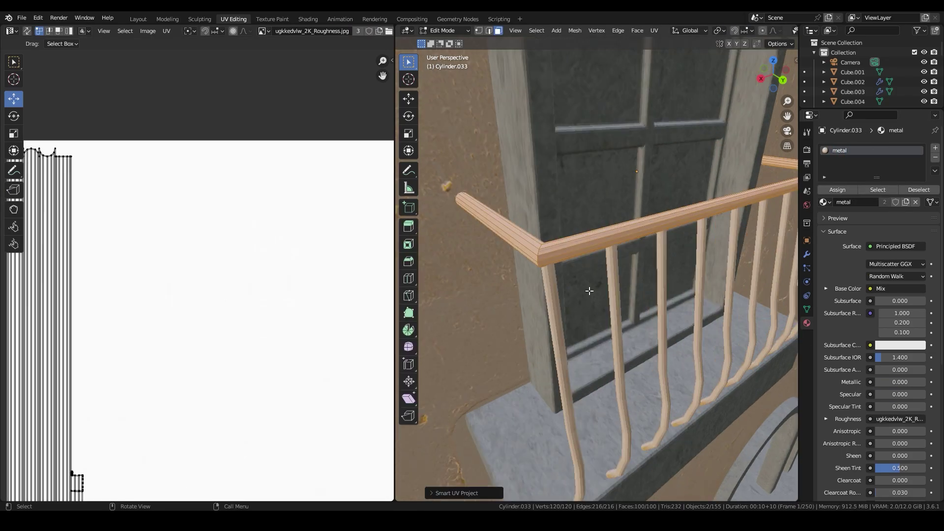
{"action": "left_click", "coordinate": [550, 266]}
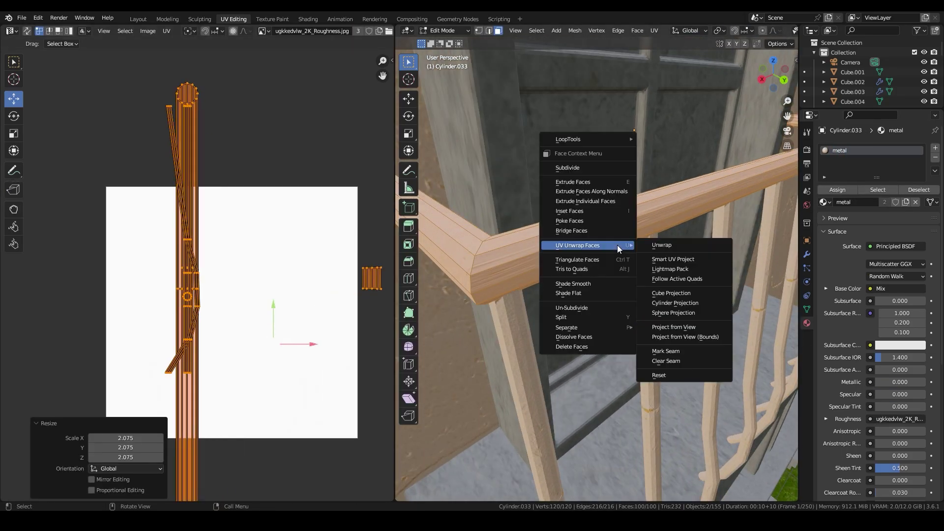
{"action": "left_click", "coordinate": [651, 244]}
{"action": "left_click", "coordinate": [661, 245]}
{"action": "key", "text": "s"}
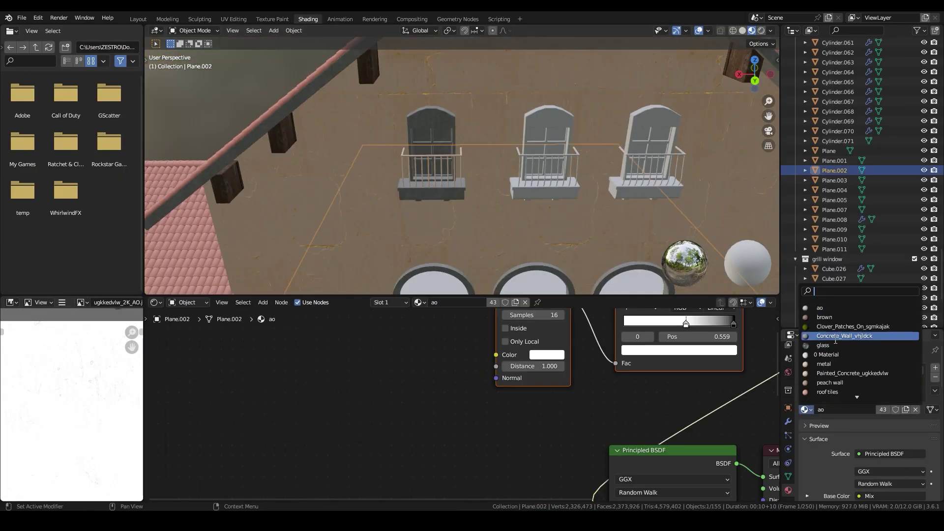
Adjust the railing's orange ColorRamp tint in the colour picker.
{"action": "scroll", "coordinate": [541, 403], "scroll_direction": "up", "scroll_amount": 5}
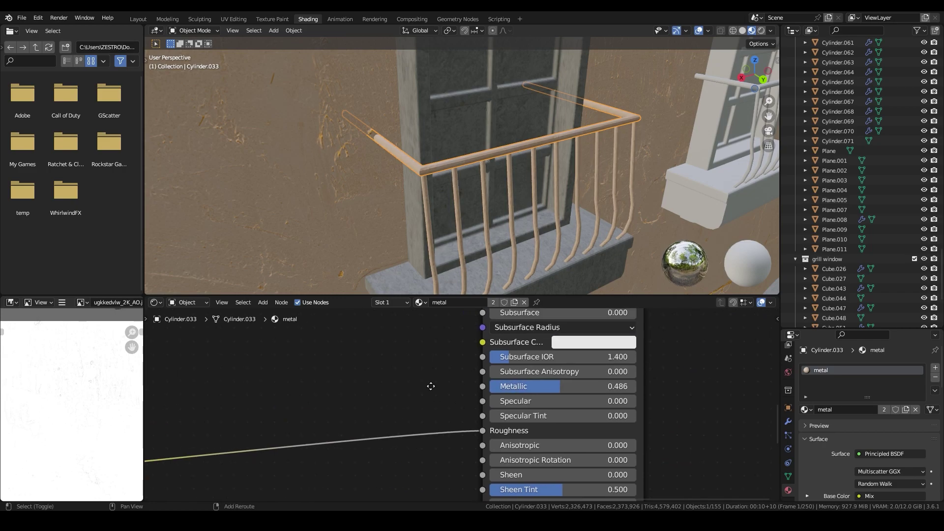
{"action": "middle_click_drag", "start_coordinate": [431, 386], "coordinate": [457, 392]}
{"action": "left_click", "coordinate": [457, 392]}
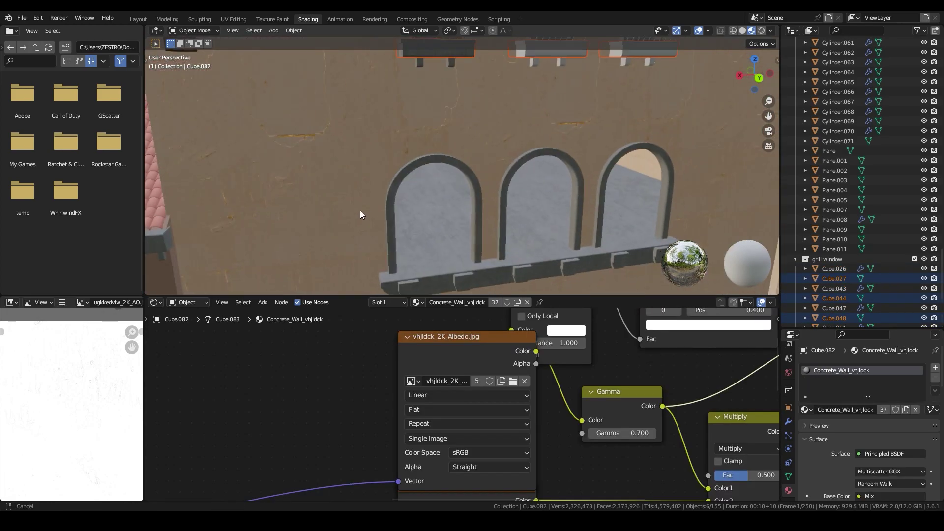
Link the concrete wall material to the other arches.
{"action": "left_click", "coordinate": [339, 207]}
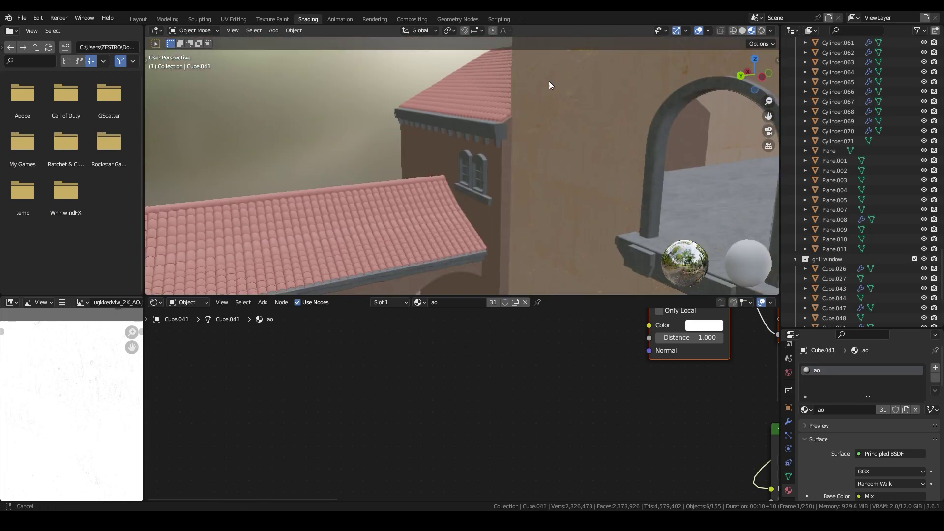
{"action": "key", "text": "ctrl+l"}
{"action": "left_click", "coordinate": [503, 127]}
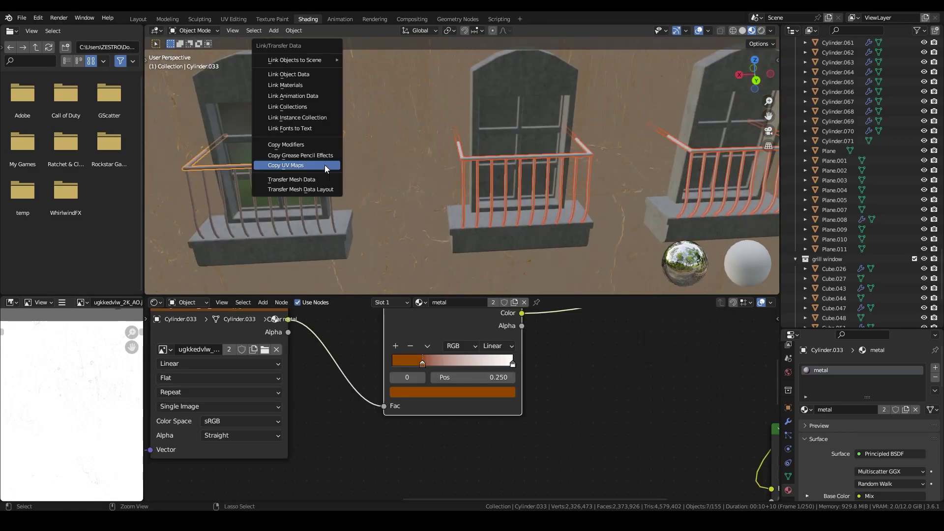
Copy the railing UV maps to the other railings and assign glass to the window panes.
{"action": "left_click", "coordinate": [308, 87]}
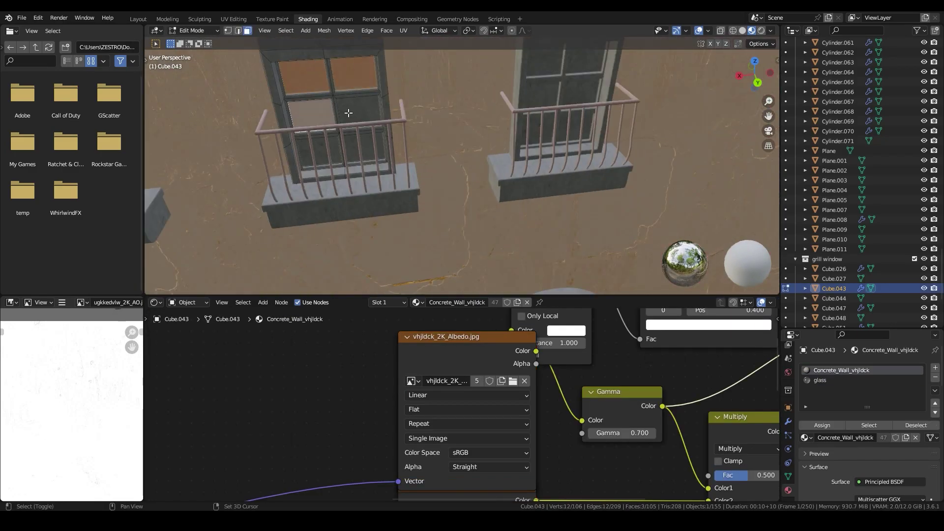
{"action": "left_click", "coordinate": [493, 142]}
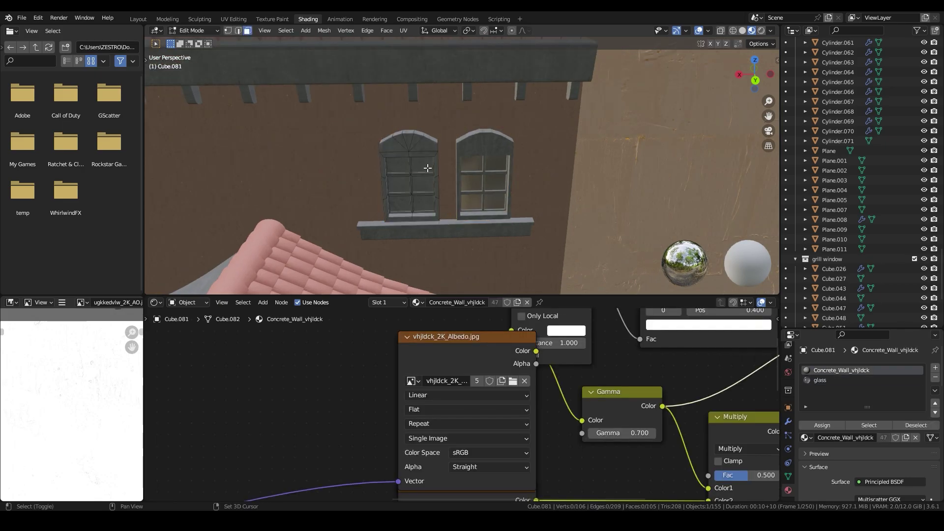
{"action": "left_click", "coordinate": [819, 426]}
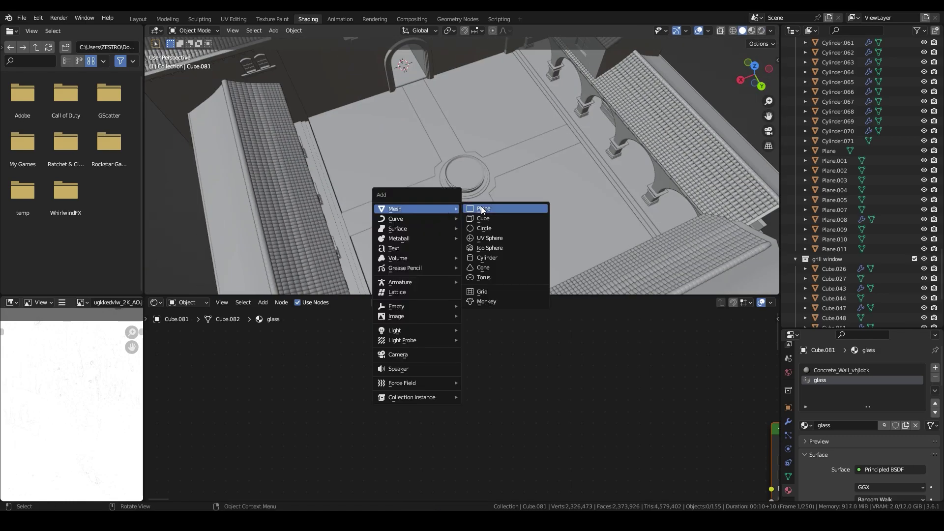
Add a planter cube in local view and Smart UV unwrap it in edit mode.
{"action": "left_click", "coordinate": [483, 219]}
{"action": "key", "text": "KP_Divide"}
{"action": "key", "text": "Tab"}
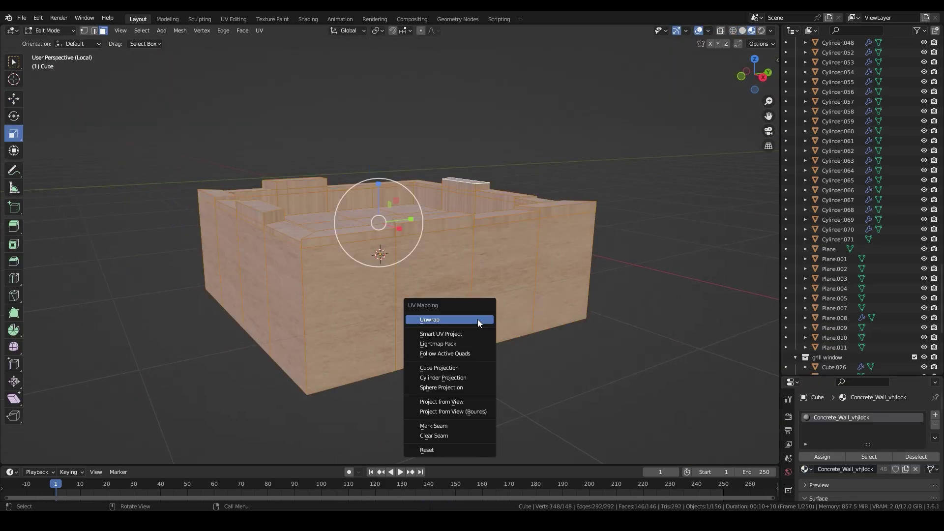
{"action": "left_click", "coordinate": [477, 332]}
Save dorado.blend and give the planter a 2-segment bevel.
{"action": "scroll", "coordinate": [408, 296], "scroll_direction": "up", "scroll_amount": 3}
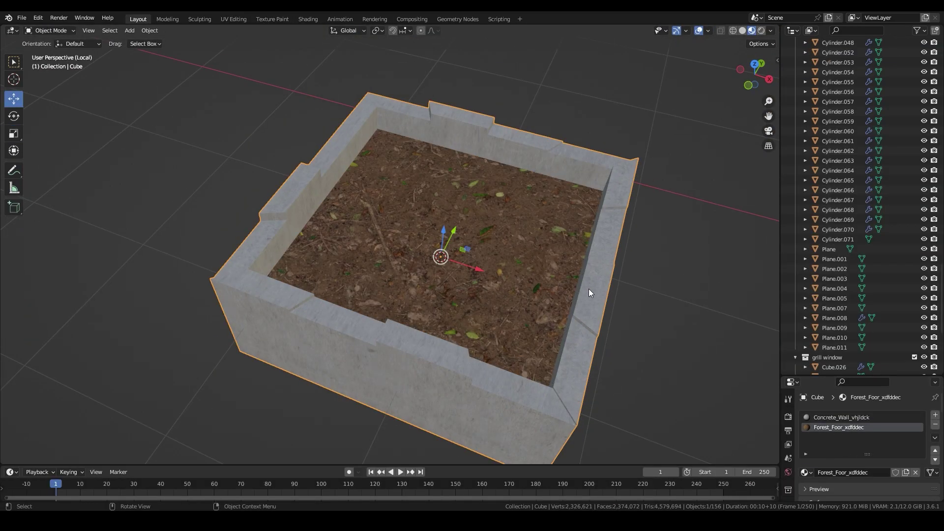
{"action": "middle_click_drag", "start_coordinate": [589, 289], "coordinate": [472, 320]}
{"action": "key", "text": "ctrl+s"}
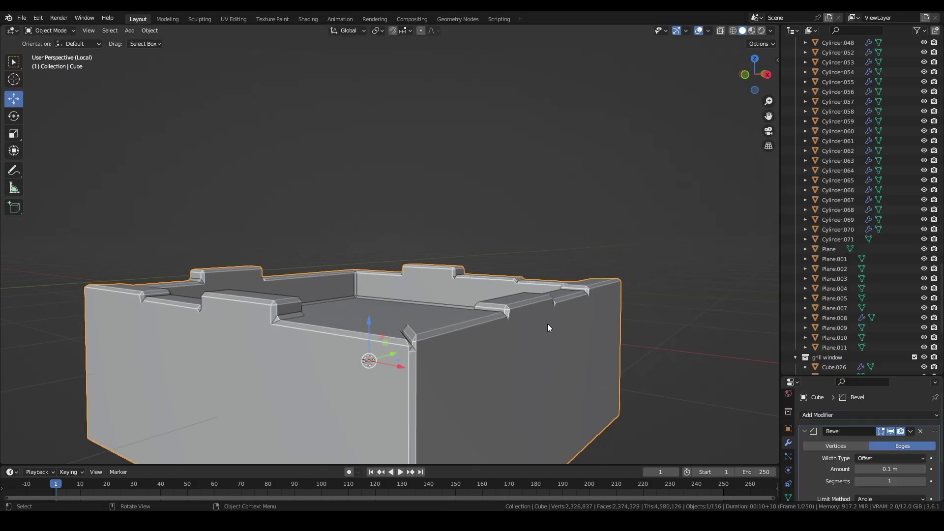
{"action": "left_click", "coordinate": [922, 482]}
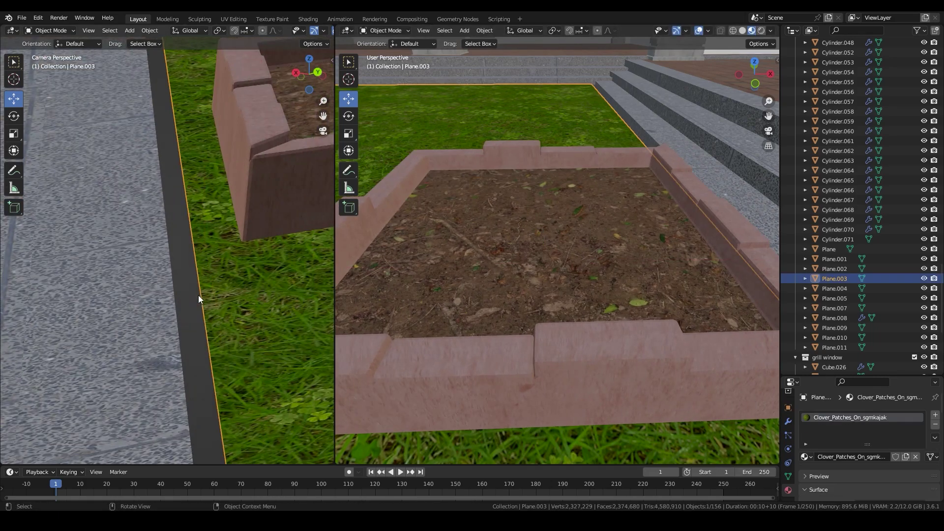
From top view, duplicate the small corner planter and place the copy along X.
{"action": "key", "text": "KP_7"}
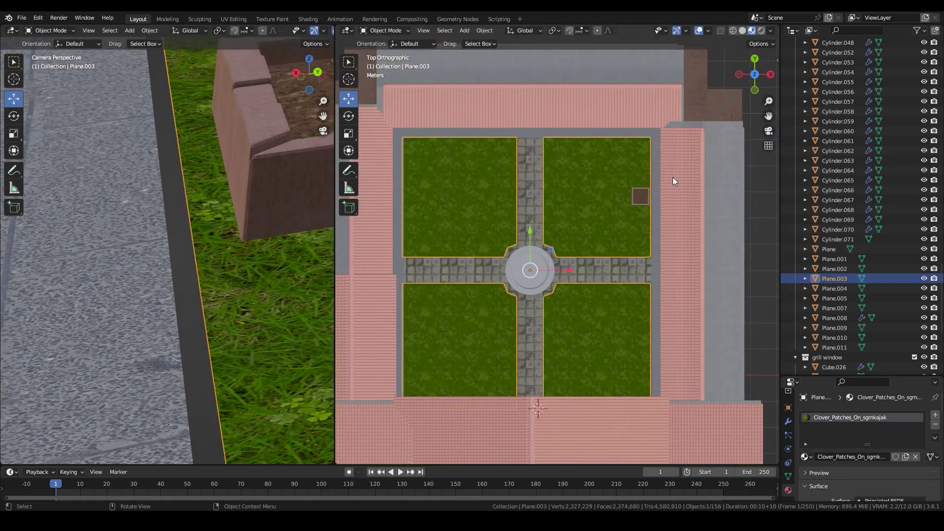
{"action": "left_click_drag", "start_coordinate": [716, 105], "coordinate": [648, 422]}
{"action": "key", "text": "2"}
{"action": "key", "text": "KP_Decimal"}
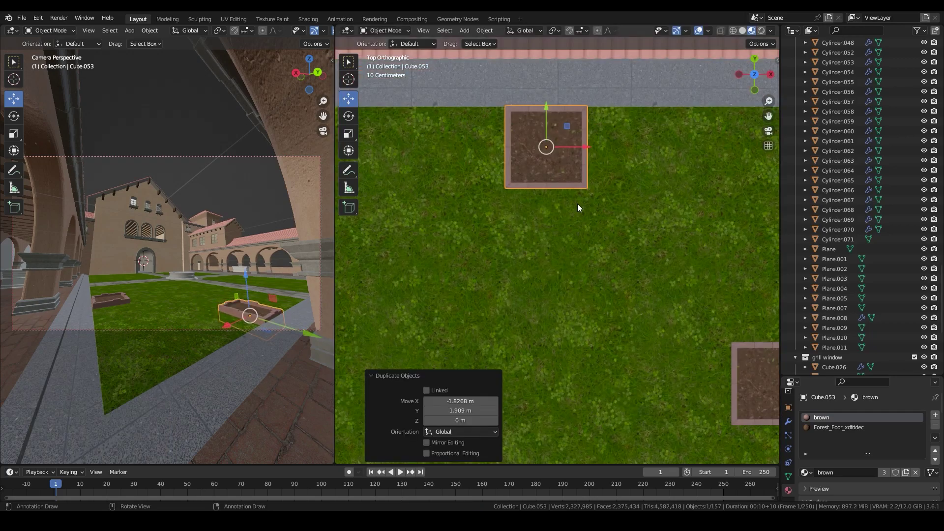
{"action": "key", "text": "x"}
{"action": "left_click", "coordinate": [679, 197]}
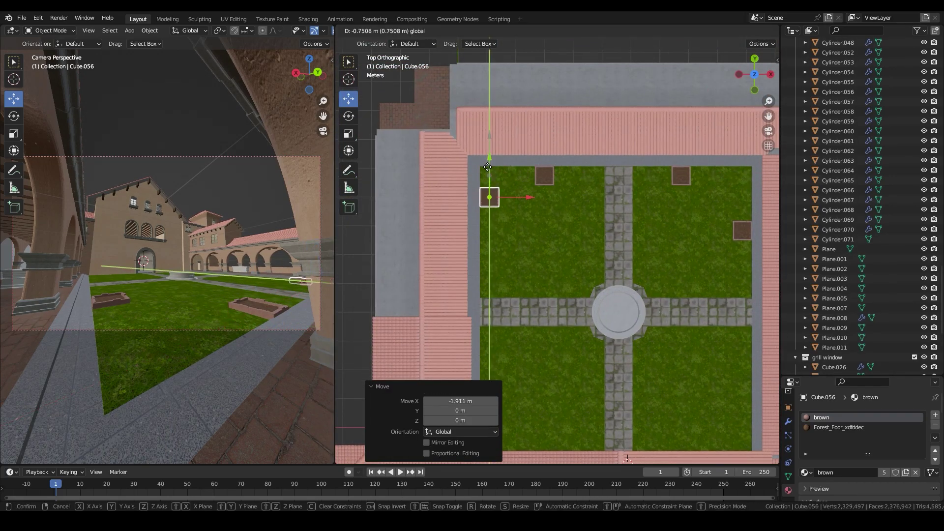
Duplicate the small planter into further lawn plots.
{"action": "middle_click_drag", "start_coordinate": [535, 271], "coordinate": [494, 182], "text": "shift"}
{"action": "scroll", "coordinate": [672, 301], "scroll_direction": "down", "scroll_amount": 2}
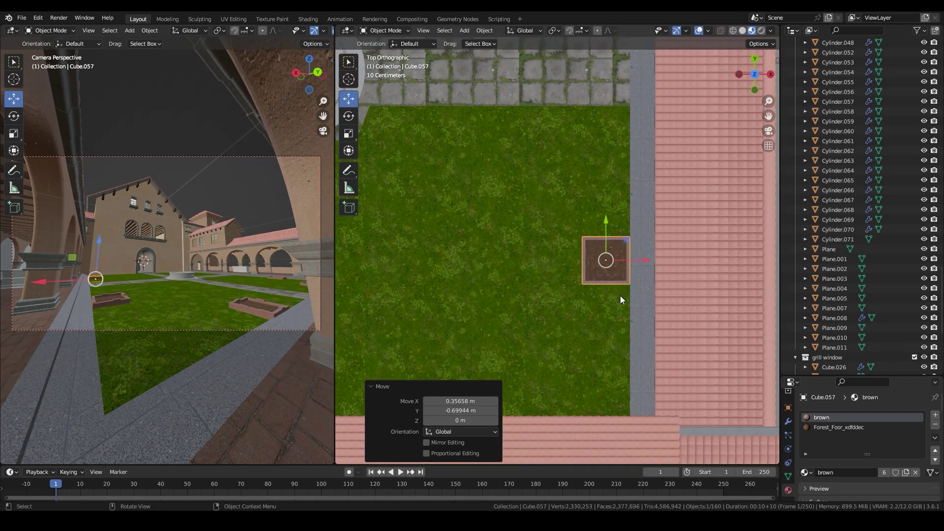
{"action": "key", "text": "shift+d"}
{"action": "left_click", "coordinate": [567, 339]}
{"action": "mouse_move", "coordinate": [567, 338]}
{"action": "middle_mouse_down"}
{"action": "mouse_move", "coordinate": [573, 292]}
{"action": "mouse_move", "coordinate": [550, 283]}
{"action": "mouse_move", "coordinate": [590, 246]}
{"action": "middle_mouse_up"}
{"action": "key", "text": "shift+d"}
{"action": "key", "text": "KP_7"}
{"action": "scroll", "coordinate": [615, 284], "scroll_direction": "up", "scroll_amount": 4}
{"action": "left_click_drag", "start_coordinate": [641, 284], "coordinate": [658, 288]}
Isolate the long planter box, Smart UV unwrap it and apply Painted_Concrete.
{"action": "left_click", "coordinate": [191, 238]}
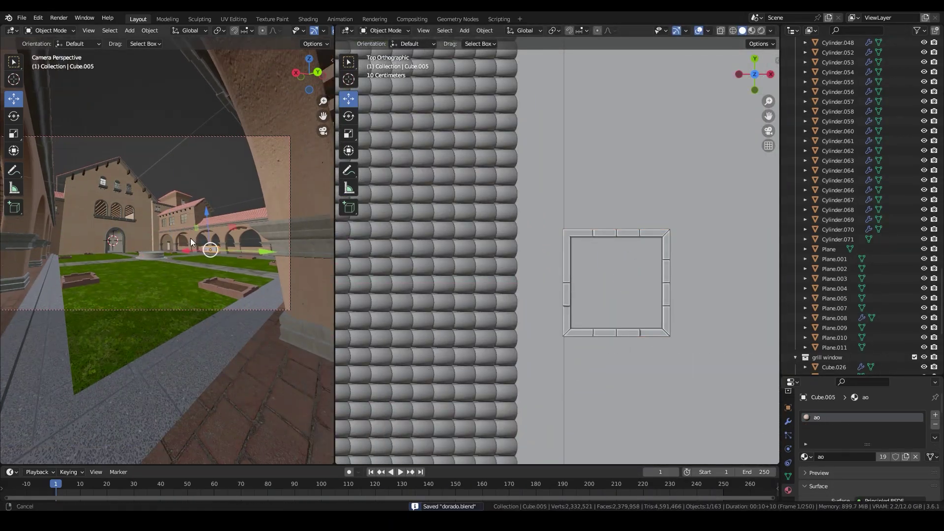
{"action": "key", "text": "KP_Divide"}
{"action": "key", "text": "Tab"}
{"action": "key", "text": "u"}
{"action": "left_click", "coordinate": [181, 248]}
{"action": "left_click", "coordinate": [805, 468]}
{"action": "left_click", "coordinate": [852, 442]}
{"action": "key", "text": "Tab"}
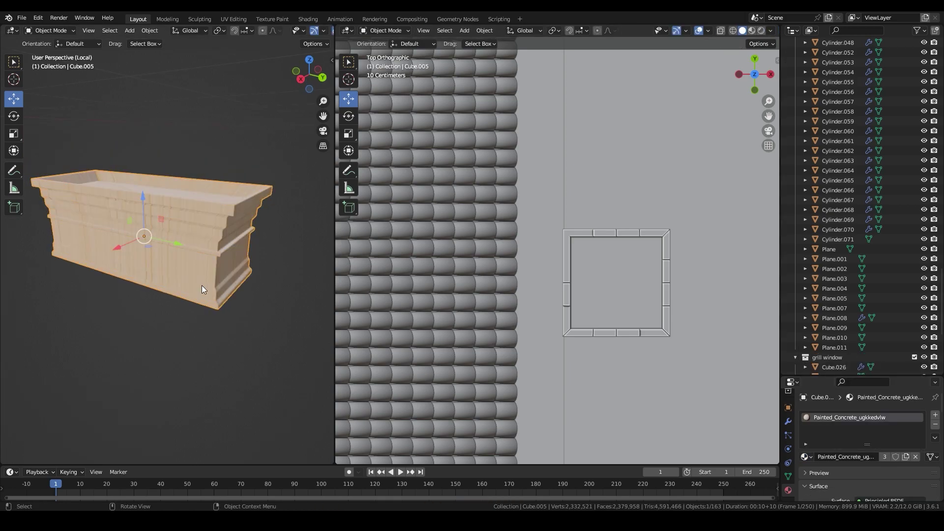
{"action": "key", "text": "u"}
{"action": "left_click", "coordinate": [163, 239]}
Select the planter's middle band of faces and assign the white material.
{"action": "key", "text": "KP_3"}
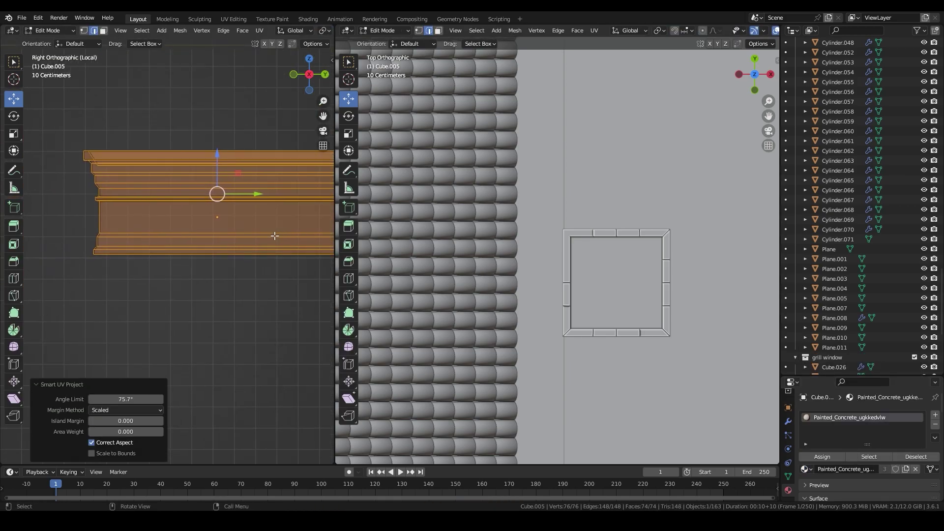
{"action": "key", "text": "3"}
{"action": "left_click", "coordinate": [168, 234], "text": "alt"}
{"action": "left_click", "coordinate": [824, 383]}
{"action": "middle_click_drag", "start_coordinate": [223, 298], "coordinate": [282, 259]}
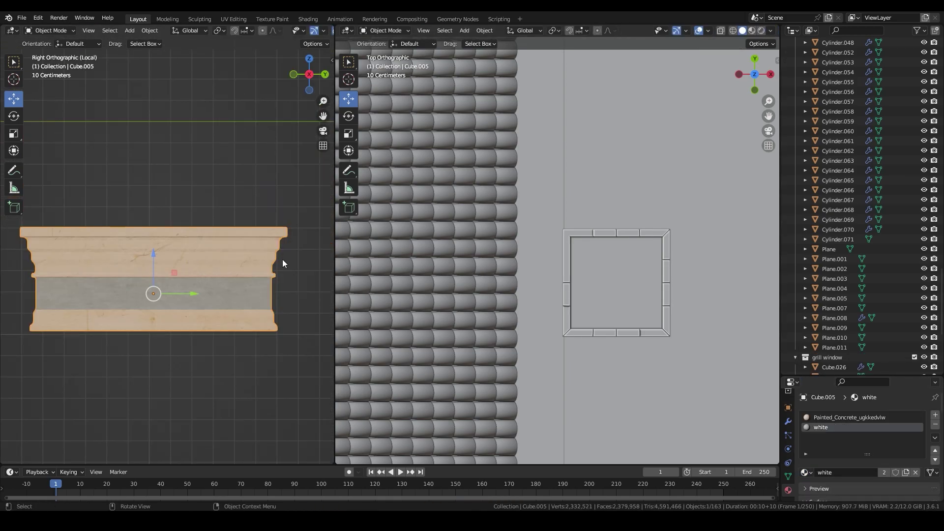
{"action": "key", "text": "KP_3"}
{"action": "key", "text": "b"}
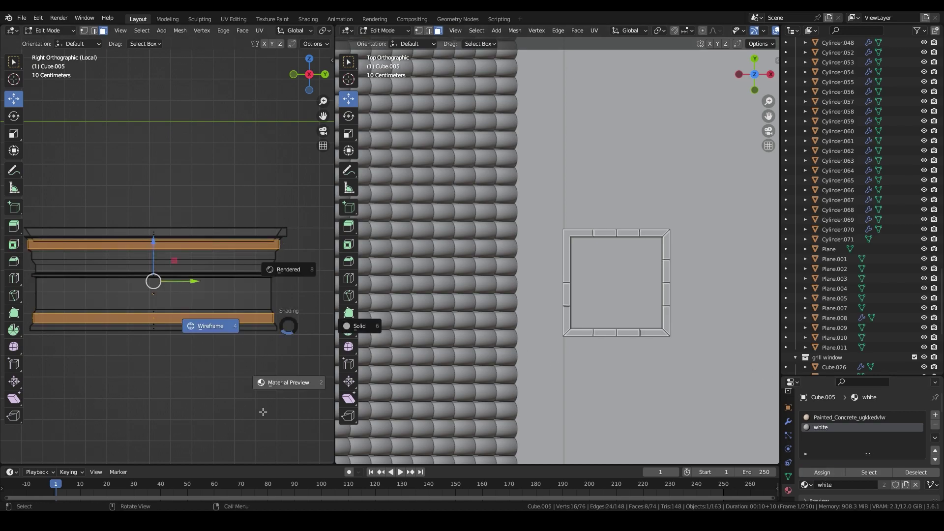
{"action": "left_click", "coordinate": [264, 413]}
{"action": "key", "text": "Tab"}
Save, delete the unwanted planter copy, and reselect the original long planter box.
{"action": "key", "text": "KP_0"}
{"action": "key", "text": "ctrl+s"}
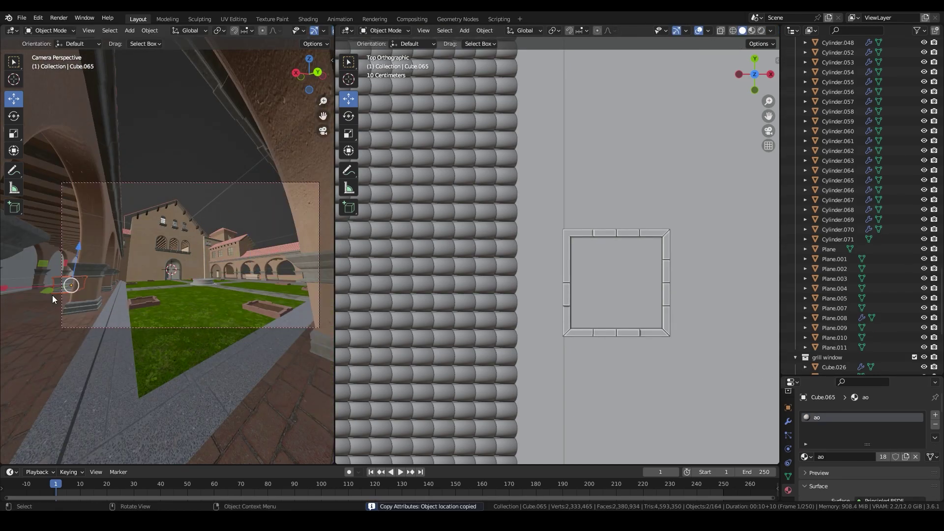
{"action": "key", "text": "Delete"}
{"action": "left_click", "coordinate": [65, 279]}
{"action": "mouse_move", "coordinate": [117, 267]}
{"action": "middle_mouse_down"}
{"action": "mouse_move", "coordinate": [76, 215]}
{"action": "mouse_move", "coordinate": [217, 258]}
{"action": "mouse_move", "coordinate": [99, 343]}
{"action": "mouse_move", "coordinate": [74, 305]}
{"action": "middle_mouse_up"}
Duplicate the long white planter box and move it under the arcade.
{"action": "scroll", "coordinate": [67, 294], "scroll_direction": "down", "scroll_amount": 2}
{"action": "key", "text": "shift+d"}
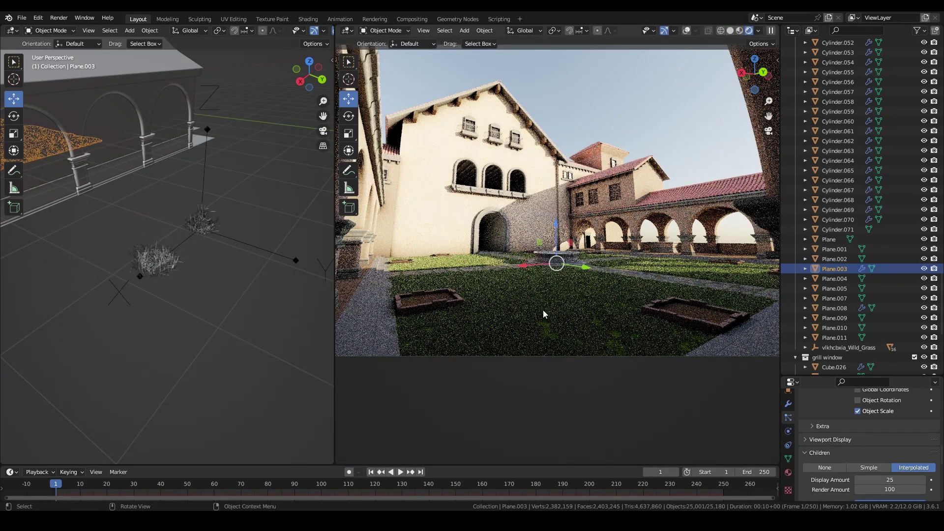
{"action": "scroll", "coordinate": [558, 325], "scroll_direction": "up", "scroll_amount": 5}
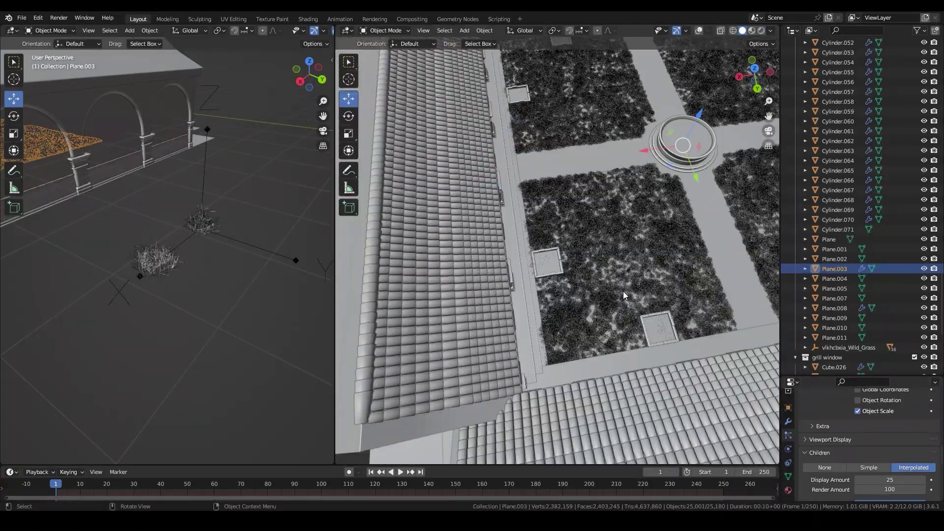
{"action": "scroll", "coordinate": [565, 245], "scroll_direction": "up", "scroll_amount": 3}
View the lawn from directly above in see-through X-ray mode.
{"action": "key", "text": "alt+z"}
{"action": "key", "text": "KP_7"}
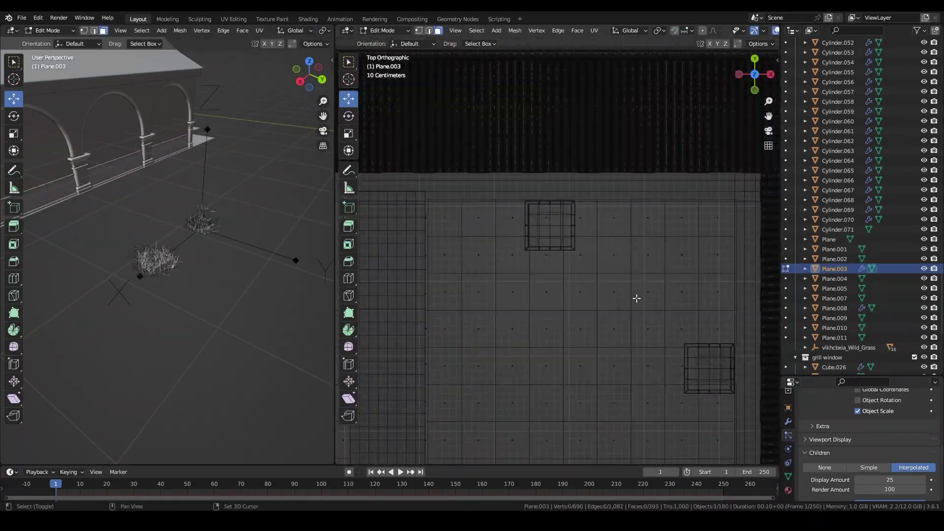
{"action": "key", "text": "alt+a"}
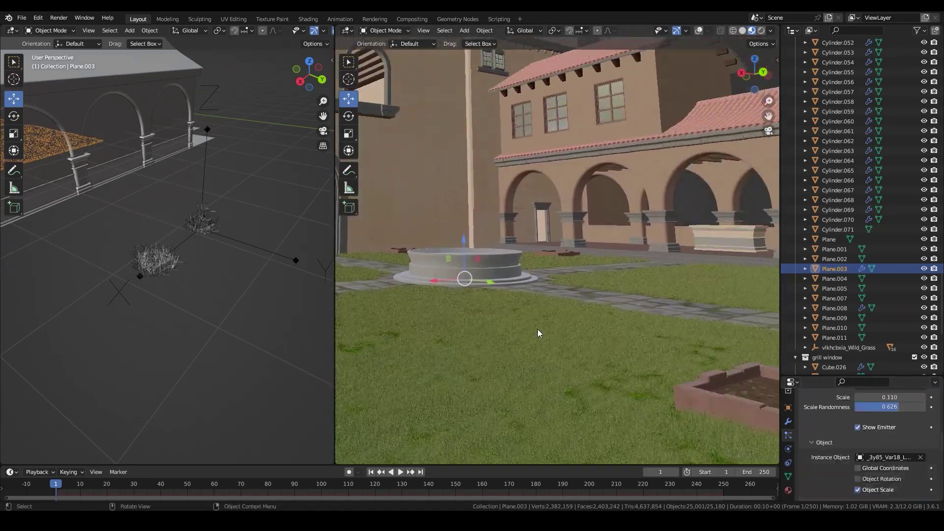
Open the grass material in the Shader Editor and wire its image colour into the Mix node.
{"action": "left_click", "coordinate": [12, 31]}
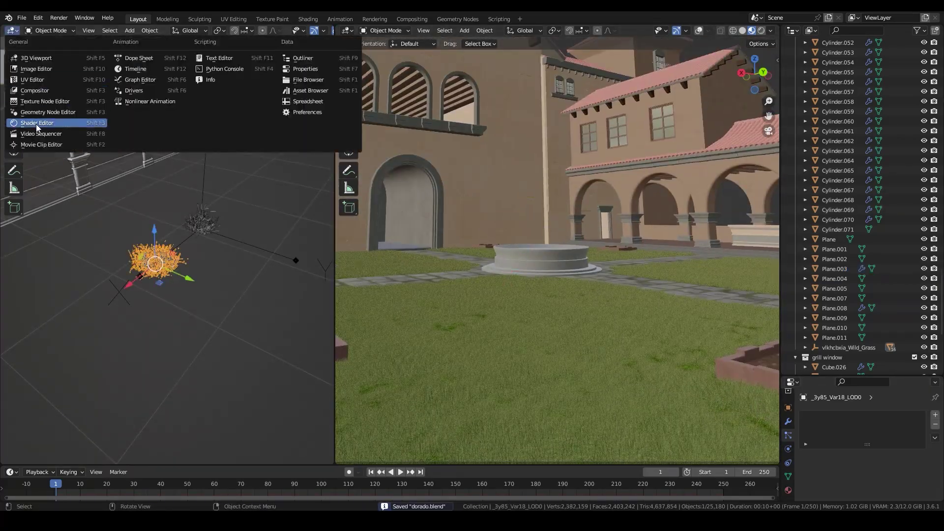
{"action": "left_click", "coordinate": [37, 123]}
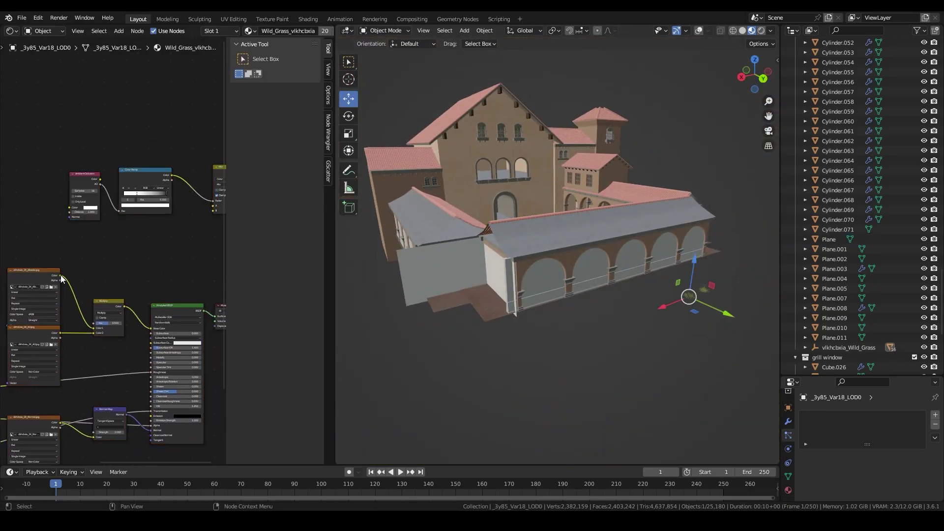
{"action": "left_click_drag", "start_coordinate": [61, 279], "coordinate": [190, 175]}
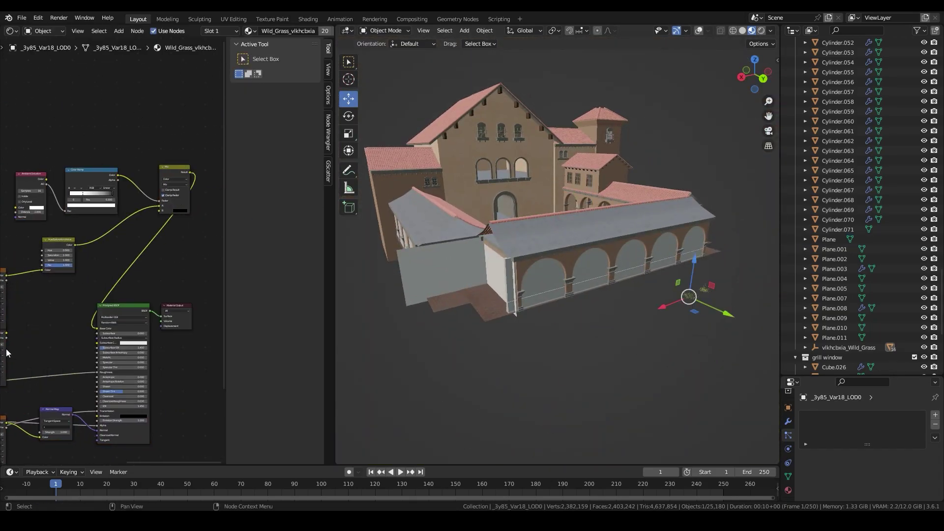
{"action": "left_click", "coordinate": [768, 131]}
{"action": "left_click", "coordinate": [789, 404]}
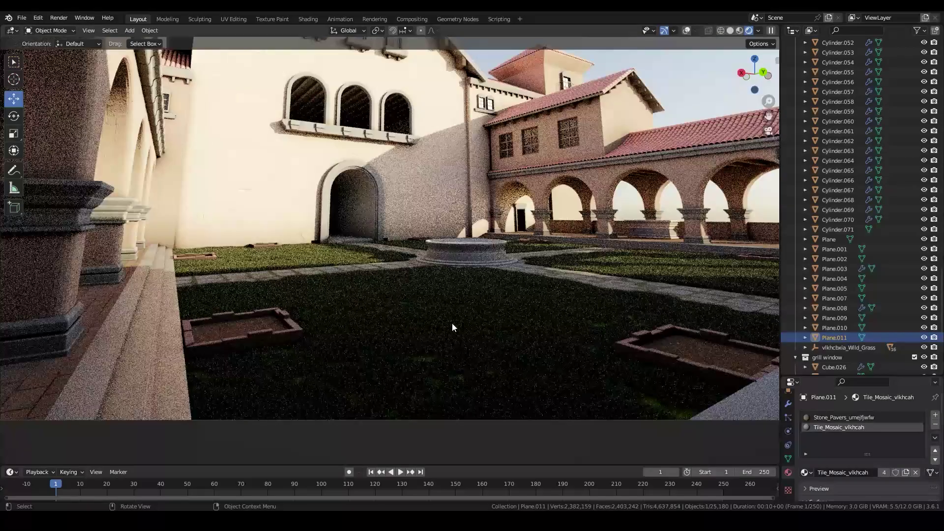
{"action": "left_click", "coordinate": [849, 348]}
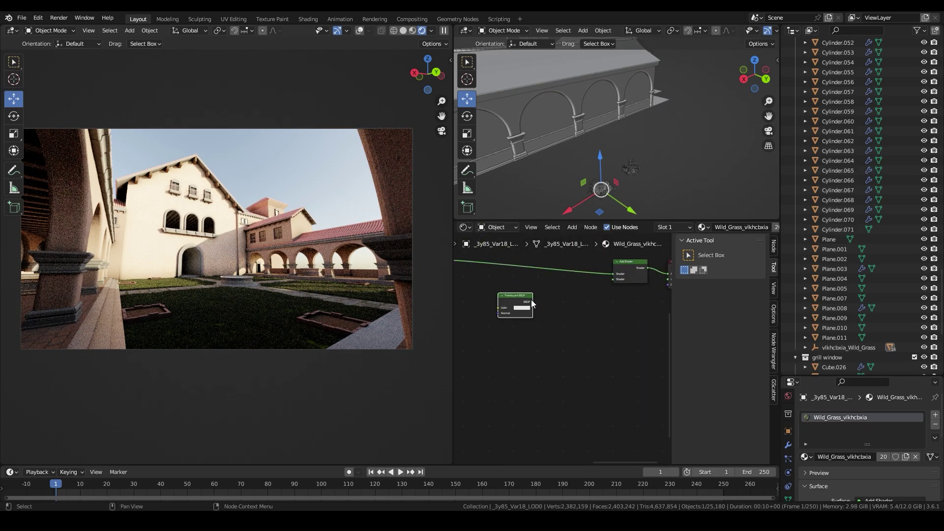
Add a Translucent BSDF fed by the grass image colour.
{"action": "left_click_drag", "start_coordinate": [568, 296], "coordinate": [571, 301]}
{"action": "key", "text": "Home"}
{"action": "scroll", "coordinate": [593, 363], "scroll_direction": "up", "scroll_amount": 4}
{"action": "left_click_drag", "start_coordinate": [613, 362], "coordinate": [629, 316]}
{"action": "scroll", "coordinate": [526, 346], "scroll_direction": "down", "scroll_amount": 3}
{"action": "scroll", "coordinate": [264, 295], "scroll_direction": "up", "scroll_amount": 5}
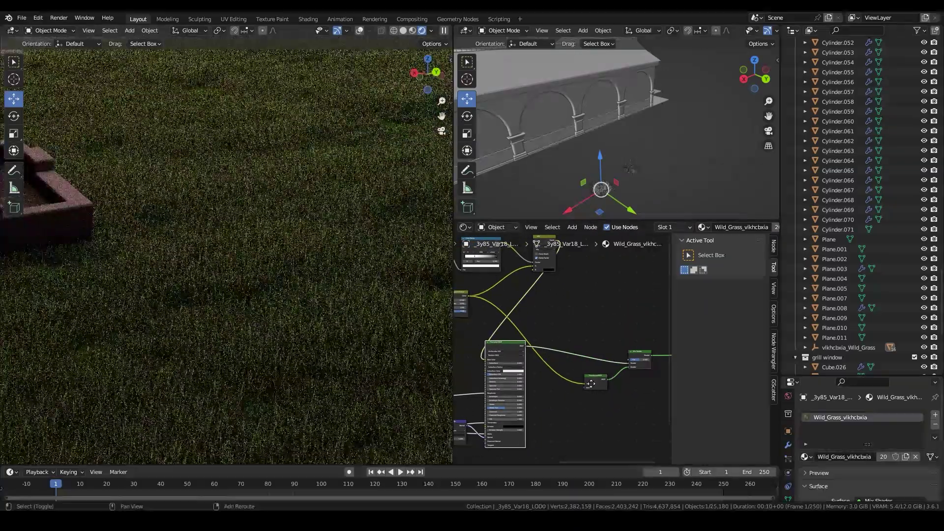
{"action": "scroll", "coordinate": [594, 335], "scroll_direction": "up", "scroll_amount": 5}
{"action": "scroll", "coordinate": [301, 252], "scroll_direction": "down", "scroll_amount": 5}
Set the Mix Shader factor to 0.1, saturation to 1.5, and save.
{"action": "double_click", "coordinate": [605, 320]}
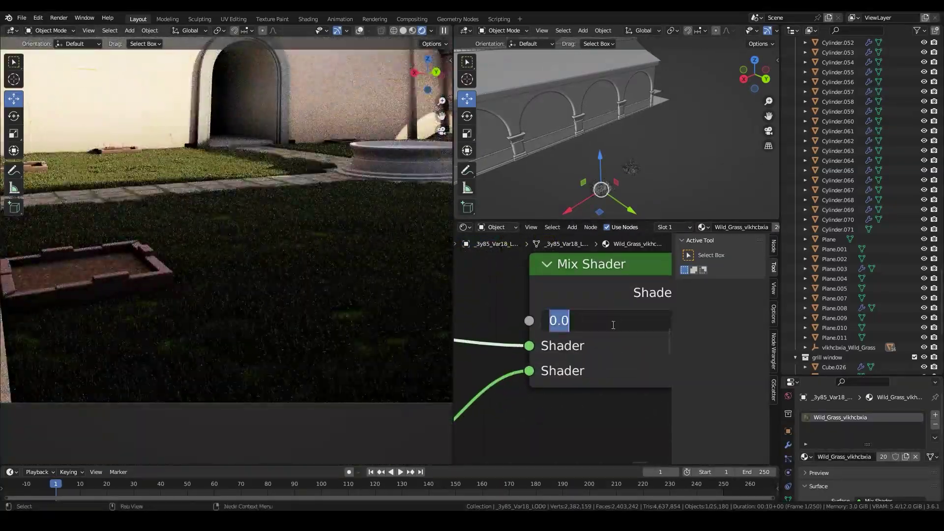
{"action": "type", "text": "0.1"}
{"action": "key", "text": "Return"}
{"action": "scroll", "coordinate": [541, 374], "scroll_direction": "down", "scroll_amount": 3}
{"action": "scroll", "coordinate": [455, 378], "scroll_direction": "up", "scroll_amount": 2}
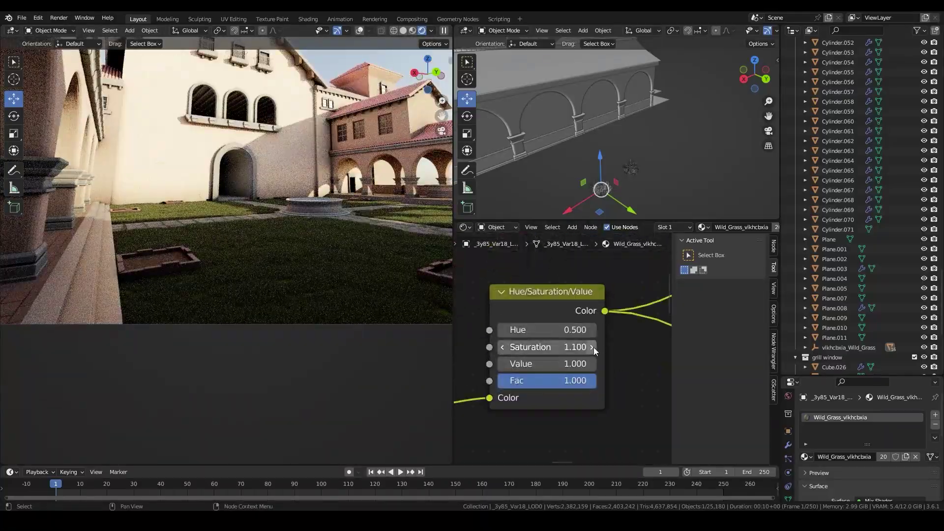
{"action": "left_click", "coordinate": [594, 347]}
{"action": "left_click", "coordinate": [594, 347]}
{"action": "left_click", "coordinate": [594, 347]}
{"action": "left_click", "coordinate": [594, 348]}
{"action": "scroll", "coordinate": [348, 426], "scroll_direction": "up", "scroll_amount": 5}
{"action": "scroll", "coordinate": [261, 353], "scroll_direction": "down", "scroll_amount": 3}
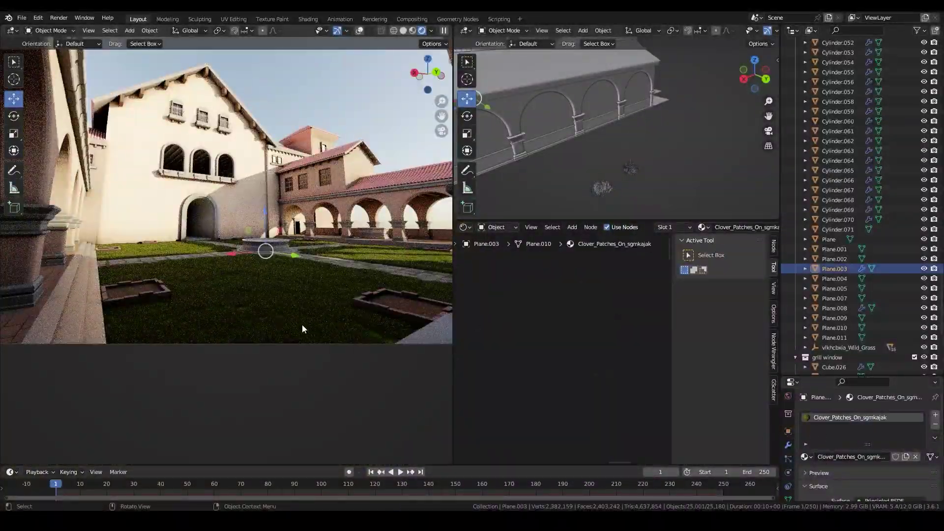
{"action": "key", "text": "KP_0"}
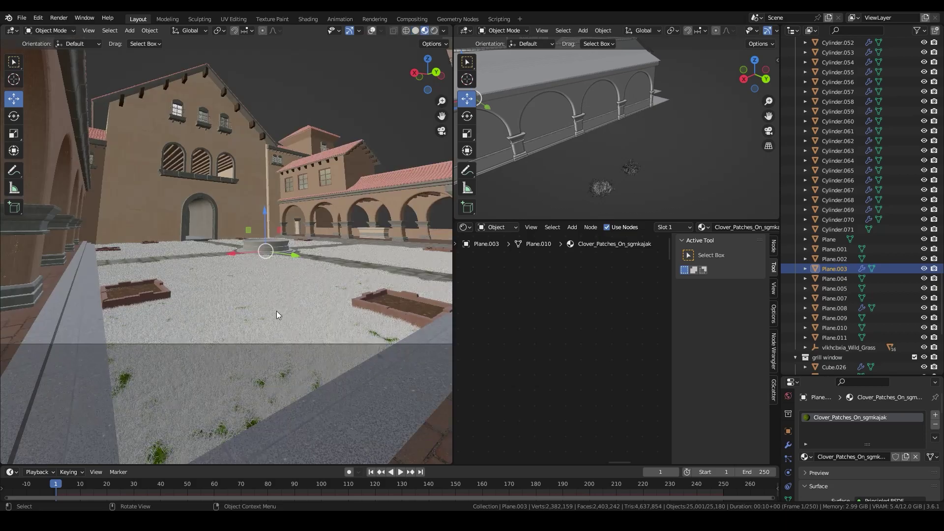
{"action": "key", "text": "ctrl+s"}
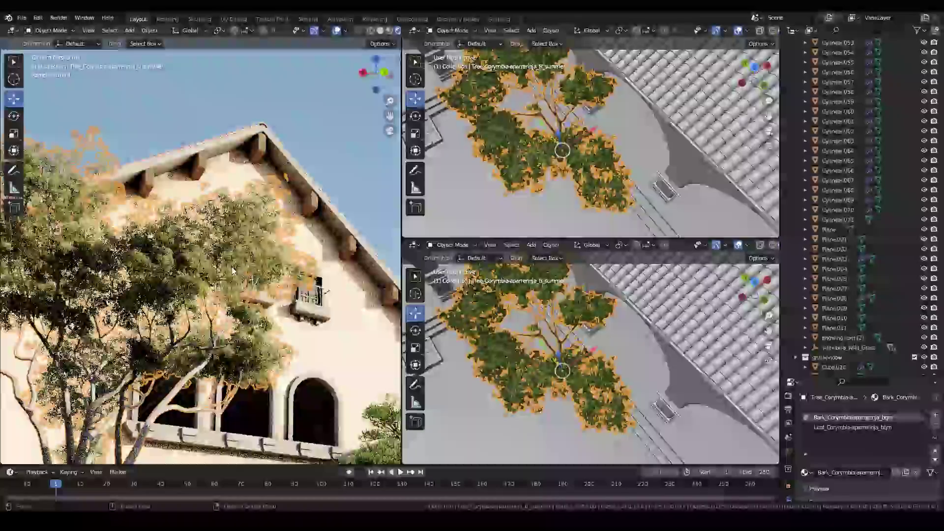
In the leaf material's shader nodes, shift the Hue to 0.6 and adjust saturation.
{"action": "left_click", "coordinate": [414, 244]}
{"action": "left_click", "coordinate": [438, 337]}
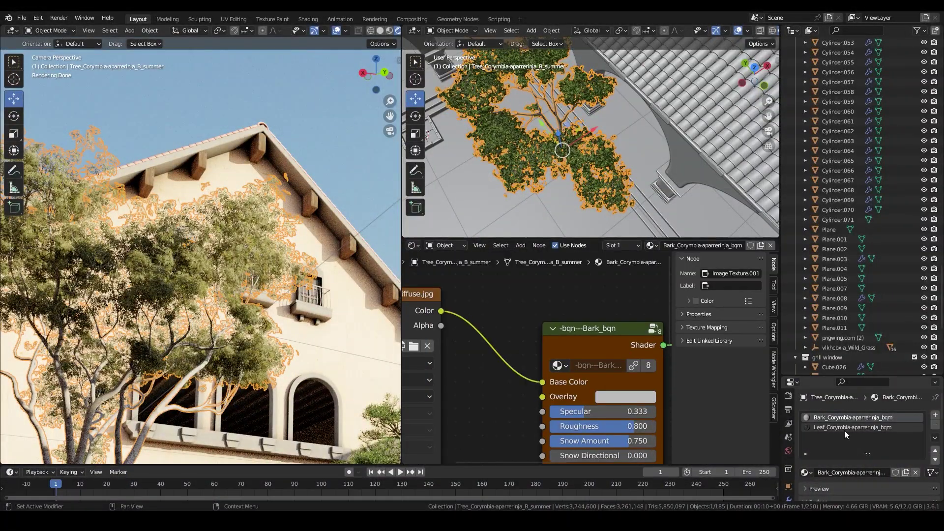
{"action": "scroll", "coordinate": [587, 366], "scroll_direction": "up", "scroll_amount": 3}
{"action": "middle_click_drag", "start_coordinate": [586, 365], "coordinate": [595, 340]}
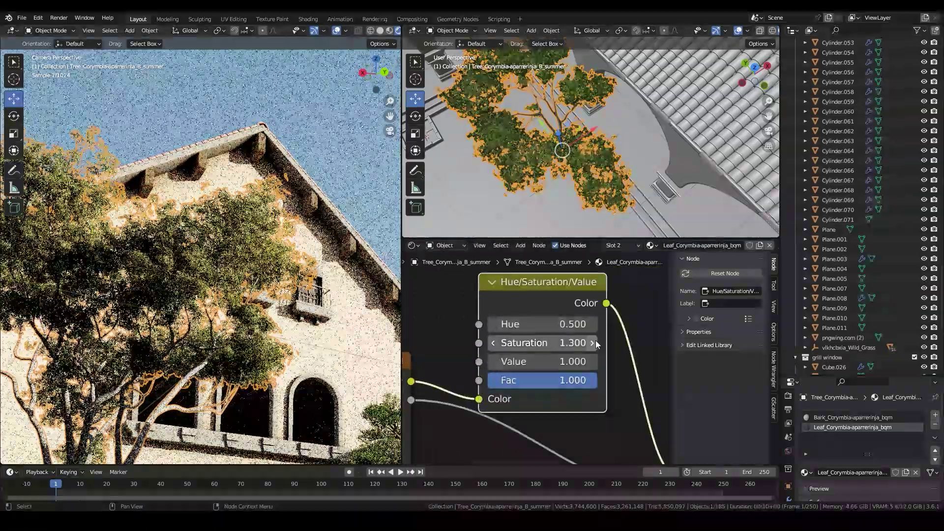
{"action": "left_click", "coordinate": [592, 343]}
{"action": "left_click_drag", "start_coordinate": [591, 328], "coordinate": [605, 328]}
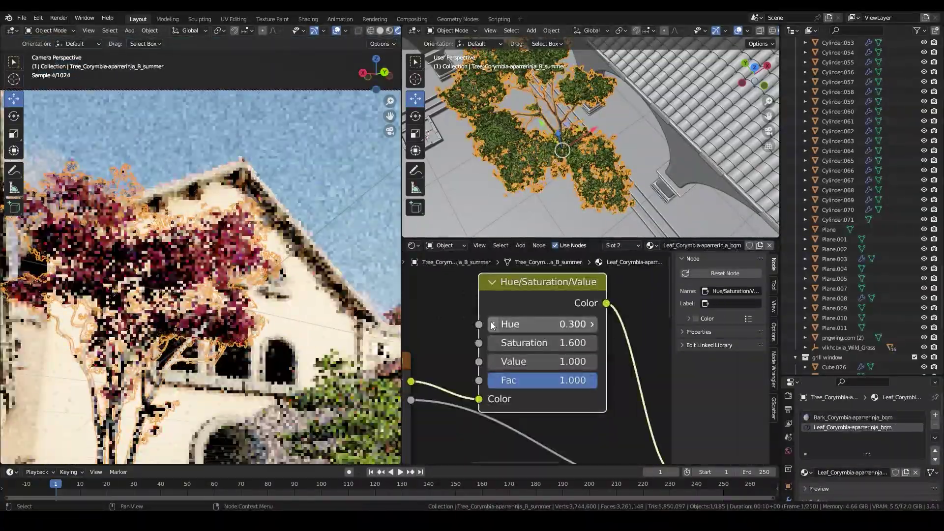
Lower the leaf saturation to 1.1 and rotate one tree in its planter.
{"action": "scroll", "coordinate": [230, 305], "scroll_direction": "up", "scroll_amount": 3}
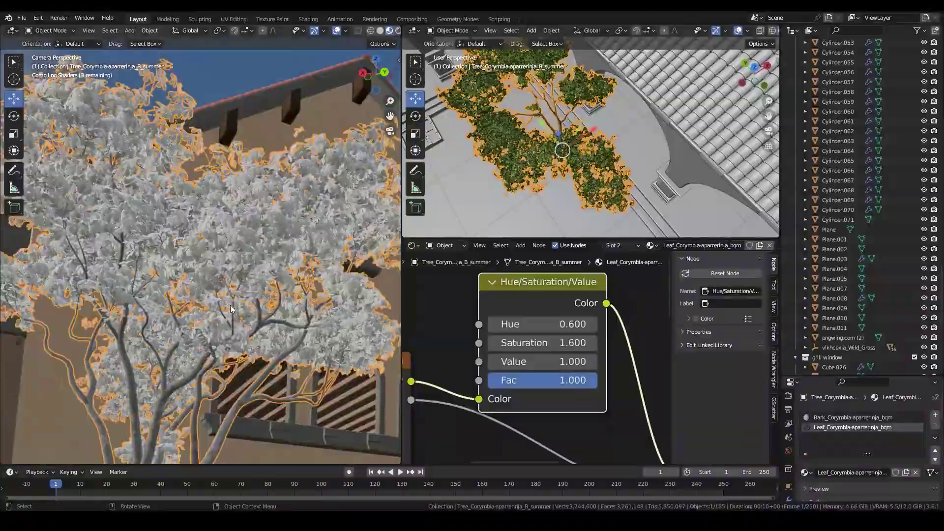
{"action": "left_click", "coordinate": [566, 343]}
{"action": "type", "text": "1.1"}
{"action": "key", "text": "Return"}
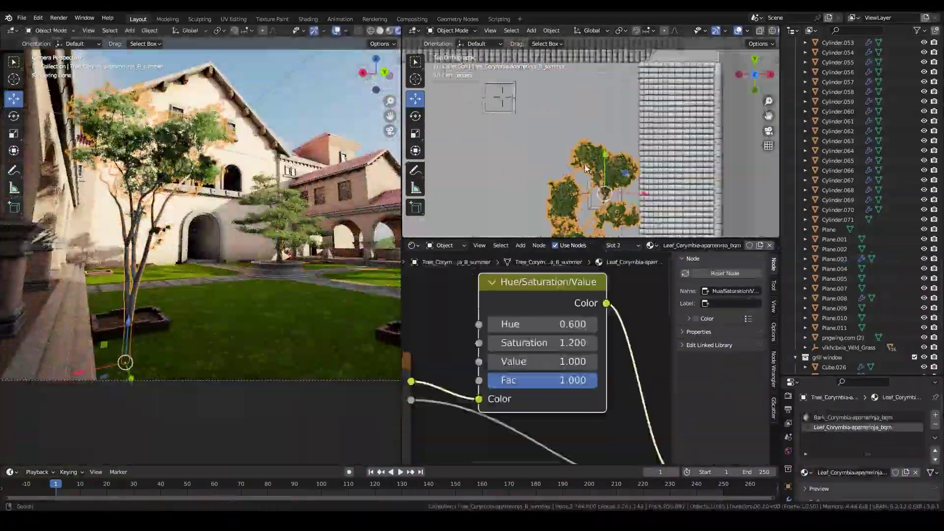
{"action": "key", "text": "r"}
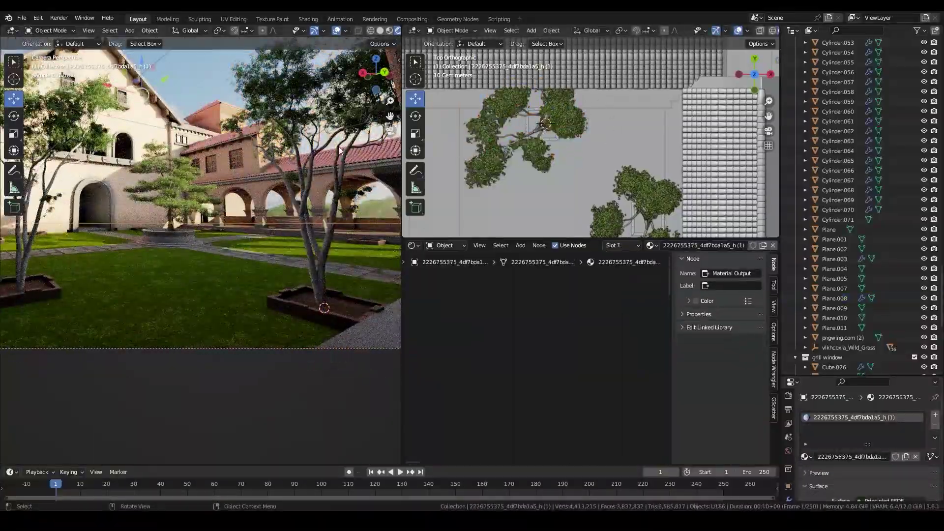
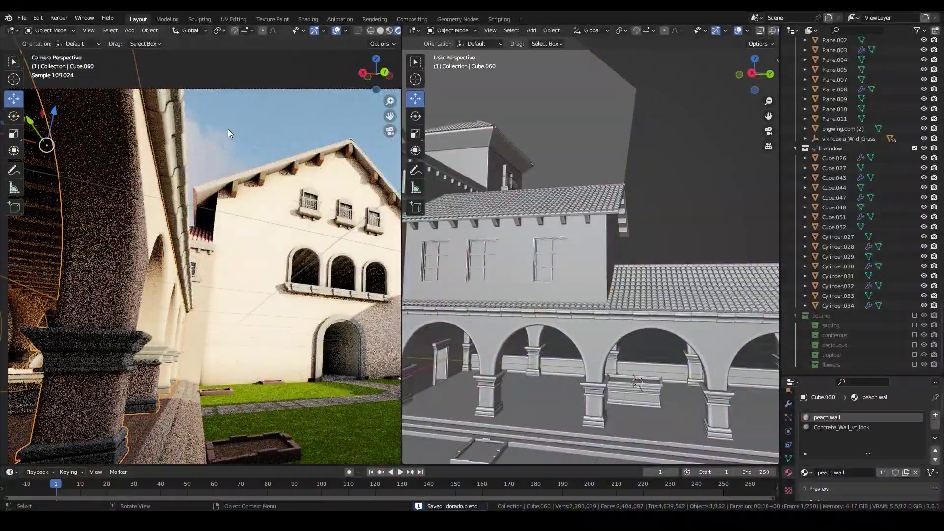
Select several edge loops along the arch column and bevel them.
{"action": "scroll", "coordinate": [147, 278], "scroll_direction": "up", "scroll_amount": 5}
{"action": "left_click", "coordinate": [290, 314], "text": "alt"}
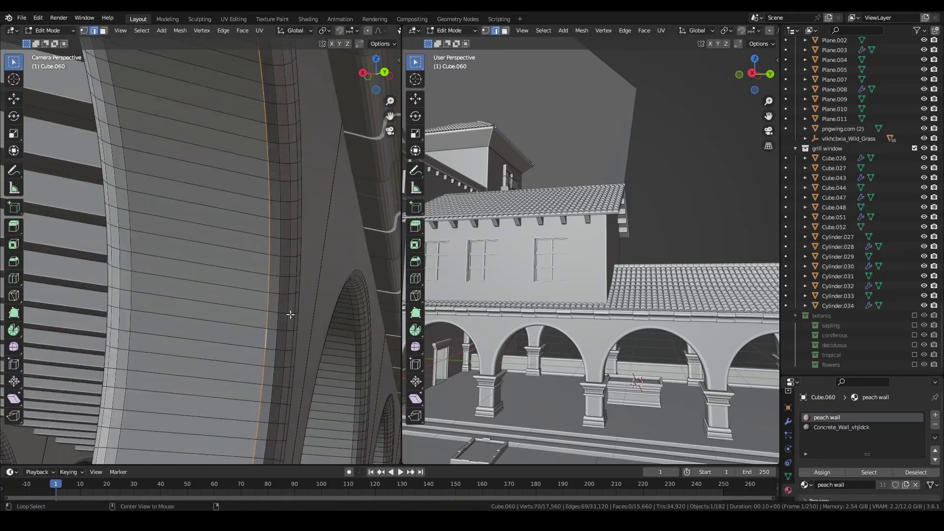
{"action": "left_click", "coordinate": [295, 340], "text": "alt+shift"}
{"action": "scroll", "coordinate": [275, 315], "scroll_direction": "up", "scroll_amount": 4}
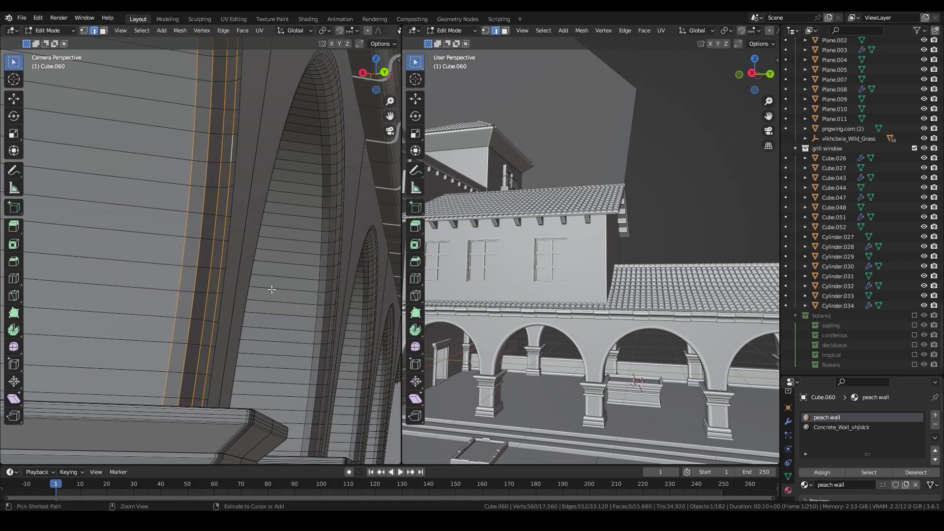
{"action": "left_click", "coordinate": [266, 295]}
{"action": "mouse_move", "coordinate": [266, 295]}
{"action": "middle_mouse_down"}
{"action": "mouse_move", "coordinate": [224, 284]}
{"action": "mouse_move", "coordinate": [244, 310]}
{"action": "middle_mouse_up"}
{"action": "left_click", "coordinate": [244, 311], "text": "alt+shift"}
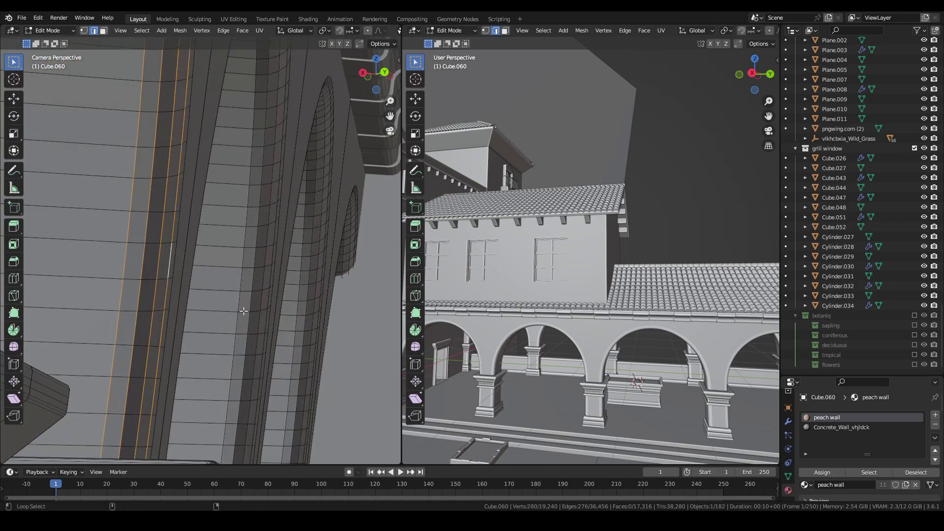
{"action": "scroll", "coordinate": [161, 255], "scroll_direction": "down", "scroll_amount": 3}
{"action": "left_click", "coordinate": [148, 251], "text": "alt+shift"}
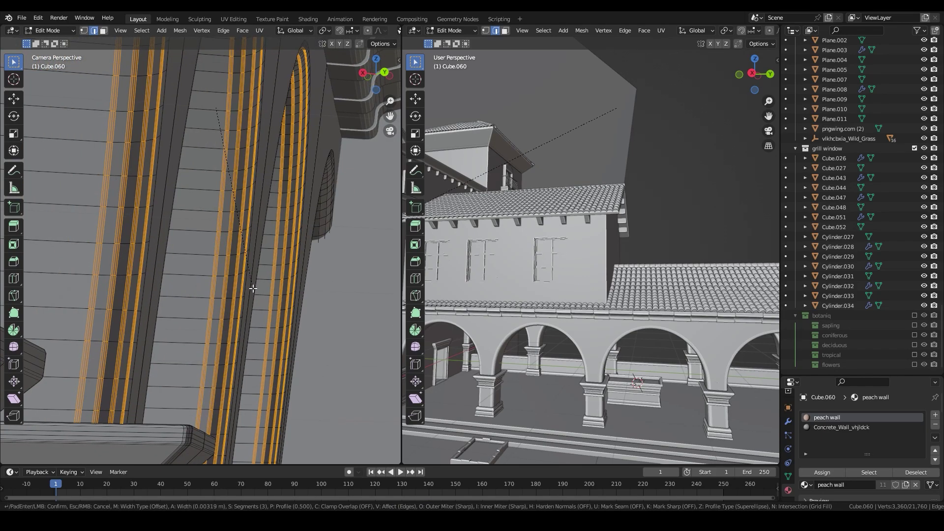
Return to Object Mode, save dorado.blend, and frame the camera view.
{"action": "key", "text": "Tab"}
{"action": "key", "text": "ctrl+s"}
{"action": "key", "text": "Home"}
{"action": "left_click", "coordinate": [525, 227]}
Add a cube and extrude its top face, scaling it to taper the lantern.
{"action": "middle_click_drag", "start_coordinate": [524, 226], "coordinate": [607, 390], "text": "shift"}
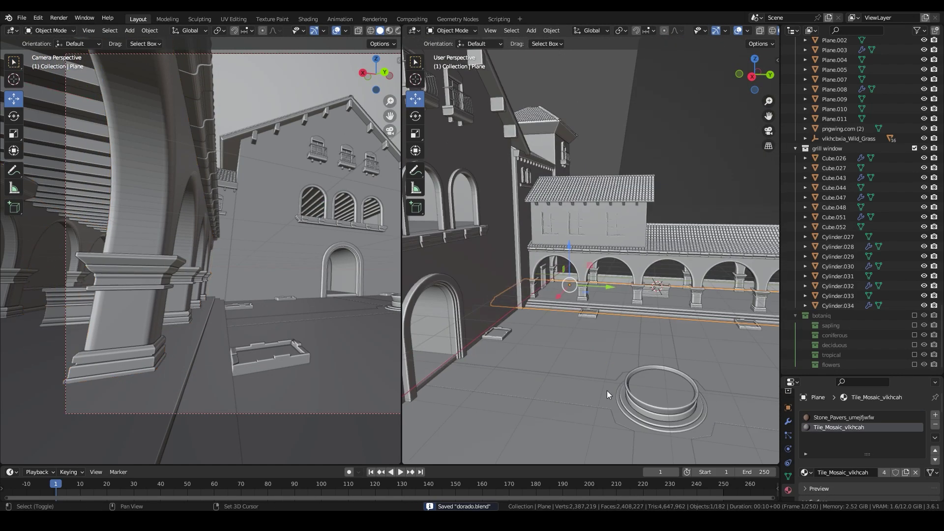
{"action": "left_click", "coordinate": [682, 321]}
{"action": "key", "text": "Tab"}
{"action": "key", "text": "KP_Divide"}
{"action": "key", "text": "KP_3"}
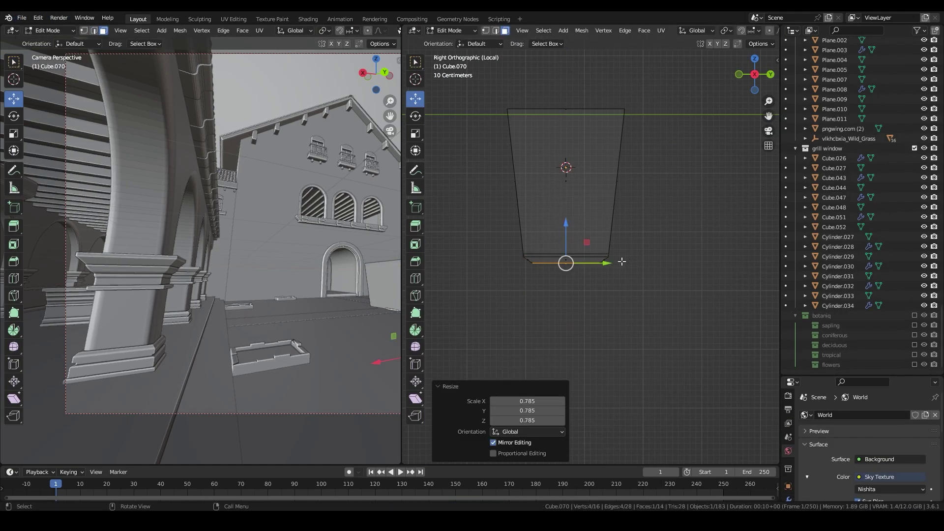
{"action": "key", "text": "e"}
{"action": "left_click", "coordinate": [661, 240]}
{"action": "key", "text": "s"}
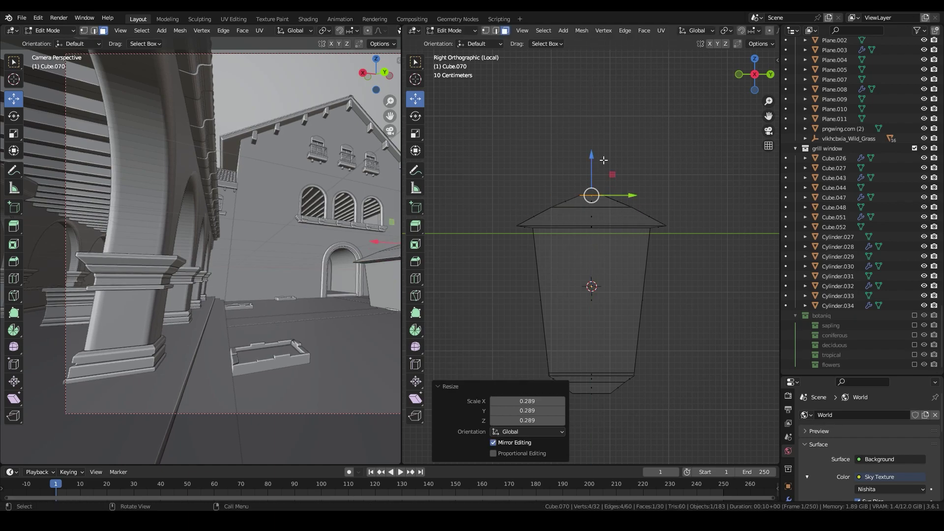
{"action": "left_click", "coordinate": [652, 198]}
{"action": "mouse_move", "coordinate": [632, 187]}
{"action": "middle_mouse_down"}
{"action": "mouse_move", "coordinate": [600, 315]}
{"action": "mouse_move", "coordinate": [639, 295]}
{"action": "middle_mouse_up"}
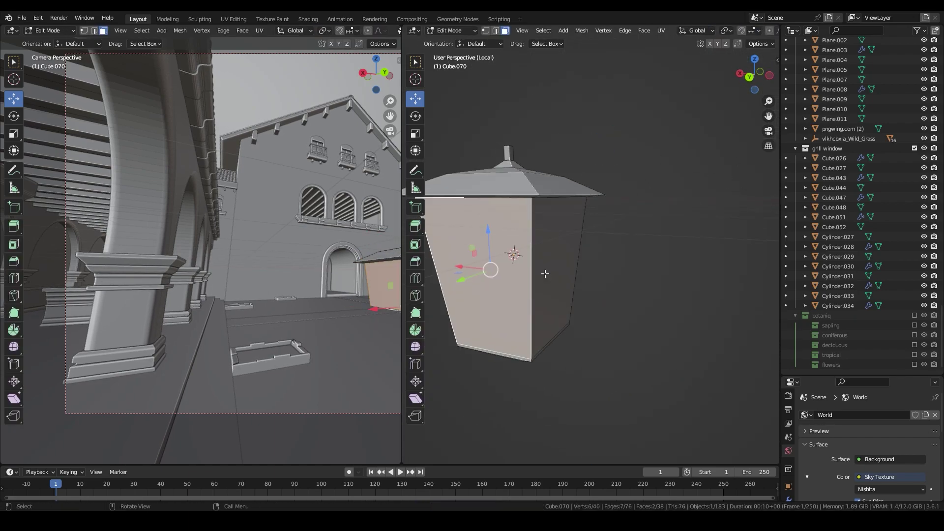
Inset the lantern's four side faces and extrude the panels.
{"action": "key", "text": "i"}
{"action": "left_click", "coordinate": [675, 347]}
{"action": "middle_click_drag", "start_coordinate": [675, 348], "coordinate": [713, 378]}
{"action": "key", "text": "alt+e"}
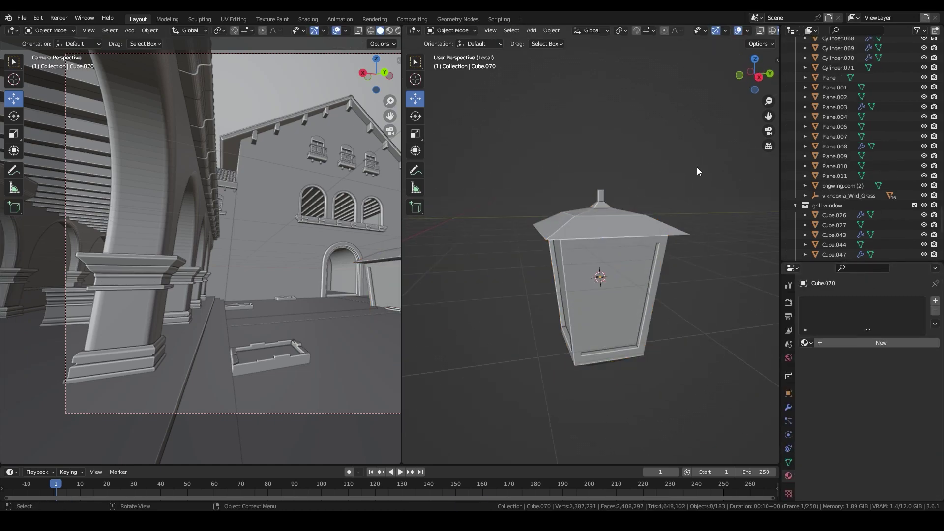
Add a torus above the lantern and rotate it 90° upright.
{"action": "key", "text": "shift+a"}
{"action": "left_click", "coordinate": [720, 305]}
{"action": "key", "text": "g"}
{"action": "key", "text": "z"}
{"action": "left_click", "coordinate": [698, 75]}
{"action": "key", "text": "KP_3"}
{"action": "key", "text": "r"}
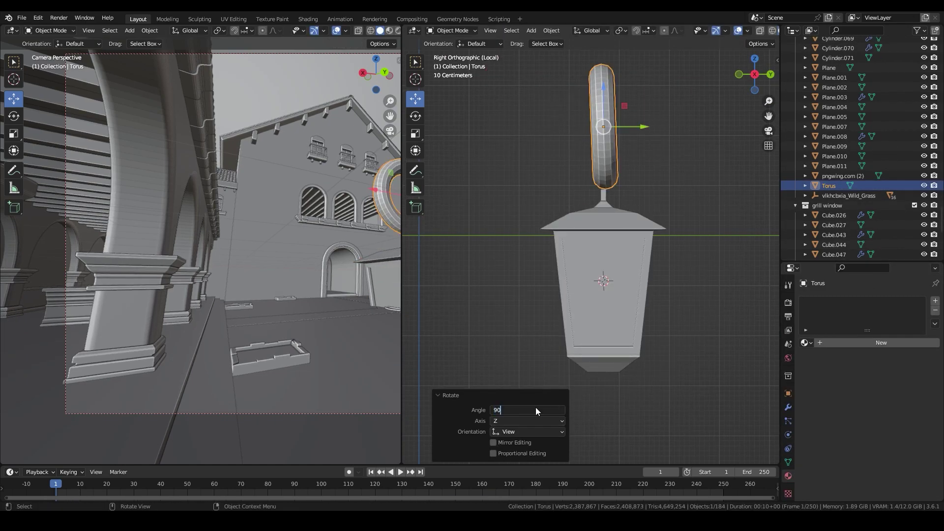
{"action": "left_click", "coordinate": [770, 74]}
{"action": "key", "text": "KP_Decimal"}
{"action": "key", "text": "Tab"}
Extrude the torus's lower half downward into an oval chain link.
{"action": "left_click_drag", "start_coordinate": [733, 206], "coordinate": [495, 344]}
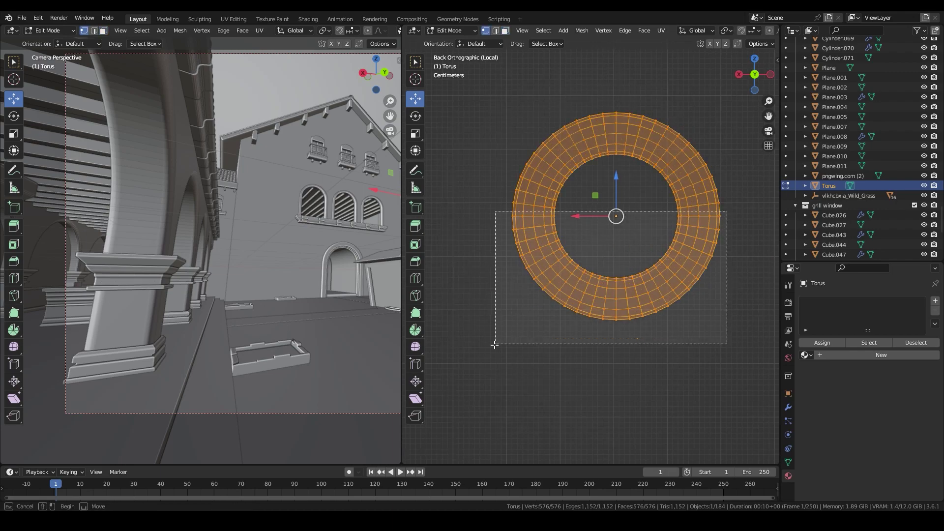
{"action": "key", "text": "e"}
{"action": "left_click", "coordinate": [636, 375]}
{"action": "key", "text": "Tab"}
{"action": "scroll", "coordinate": [637, 375], "scroll_direction": "down", "scroll_amount": 8}
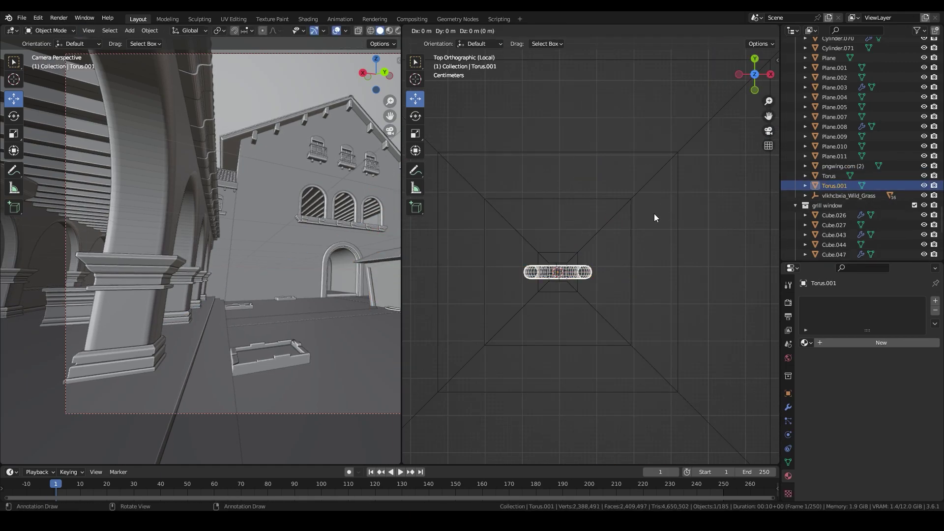
Duplicate the link and raise it vertically to interlock with the first.
{"action": "key", "text": "g"}
{"action": "key", "text": "z"}
{"action": "left_click", "coordinate": [623, 231]}
{"action": "key", "text": "shift+z"}
{"action": "middle_click_drag", "start_coordinate": [624, 231], "coordinate": [698, 190]}
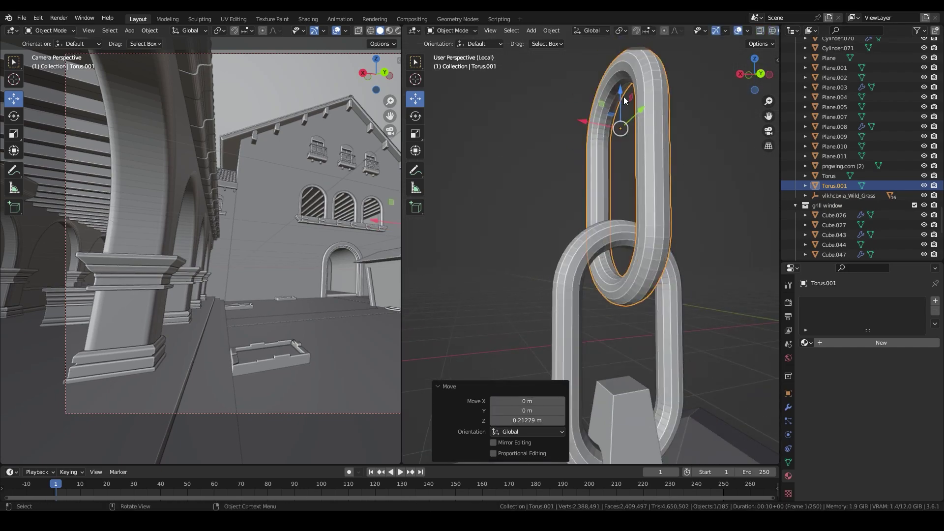
{"action": "scroll", "coordinate": [626, 190], "scroll_direction": "down", "scroll_amount": 3}
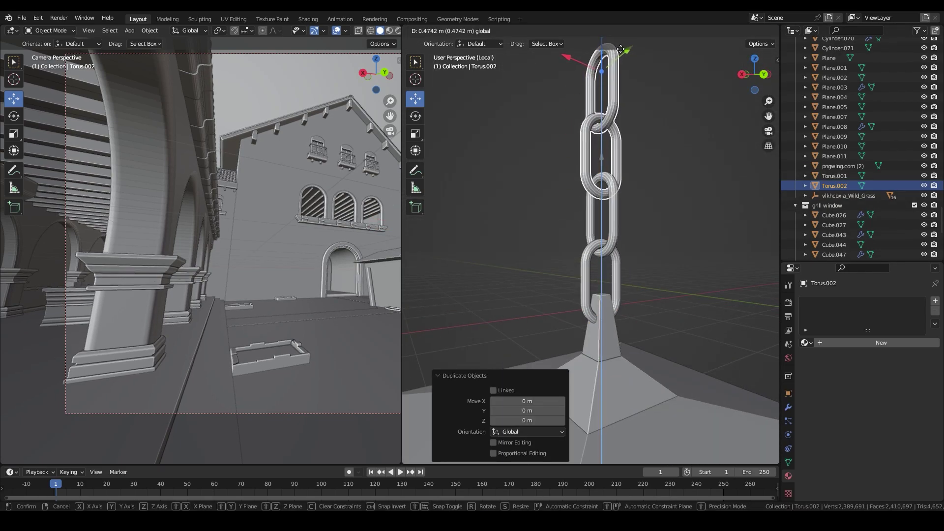
{"action": "left_click", "coordinate": [621, 49]}
Duplicate the links upward into an eight-link chain and save the scene.
{"action": "key", "text": "shift+d"}
{"action": "scroll", "coordinate": [600, 288], "scroll_direction": "up", "scroll_amount": 5}
{"action": "scroll", "coordinate": [603, 256], "scroll_direction": "down", "scroll_amount": 6}
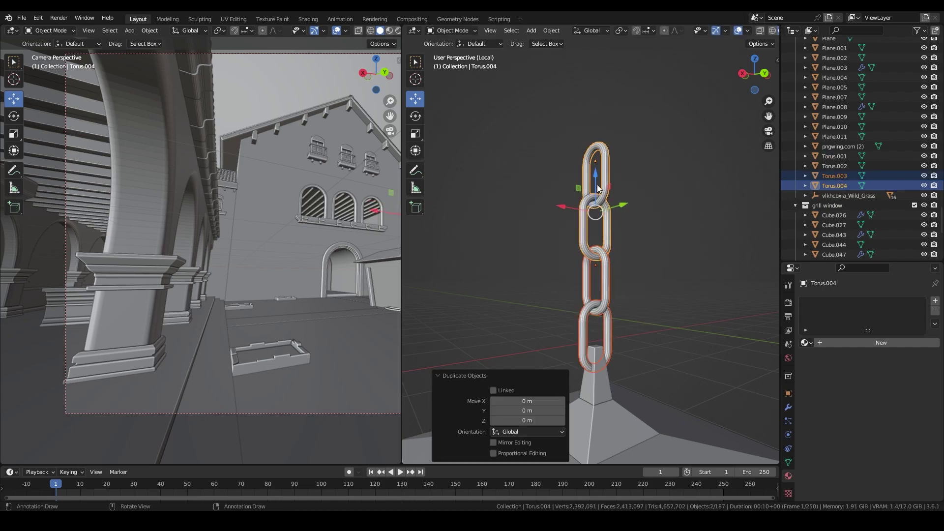
{"action": "scroll", "coordinate": [618, 350], "scroll_direction": "down", "scroll_amount": 3}
{"action": "left_click_drag", "start_coordinate": [684, 323], "coordinate": [547, 308], "text": "shift"}
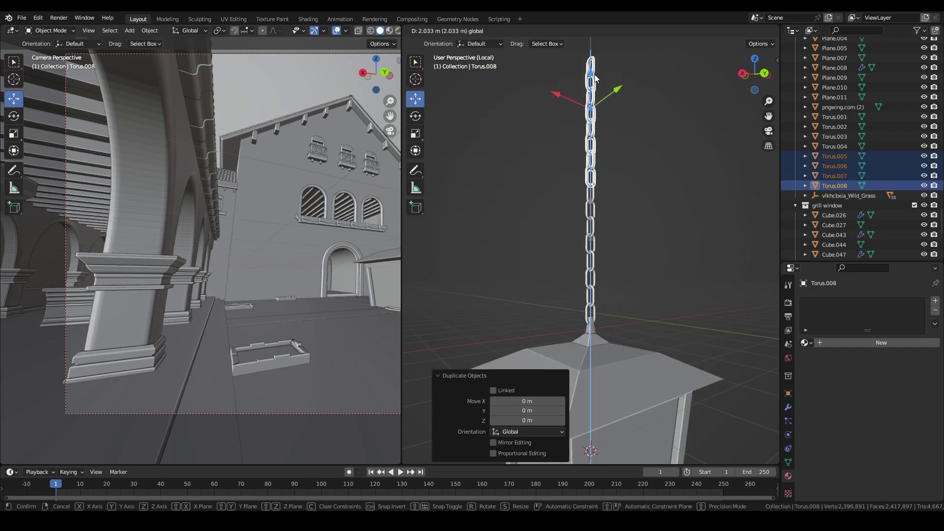
{"action": "left_click", "coordinate": [595, 79]}
{"action": "scroll", "coordinate": [592, 261], "scroll_direction": "up", "scroll_amount": 5}
{"action": "scroll", "coordinate": [598, 211], "scroll_direction": "down", "scroll_amount": 8}
{"action": "key", "text": "ctrl+s"}
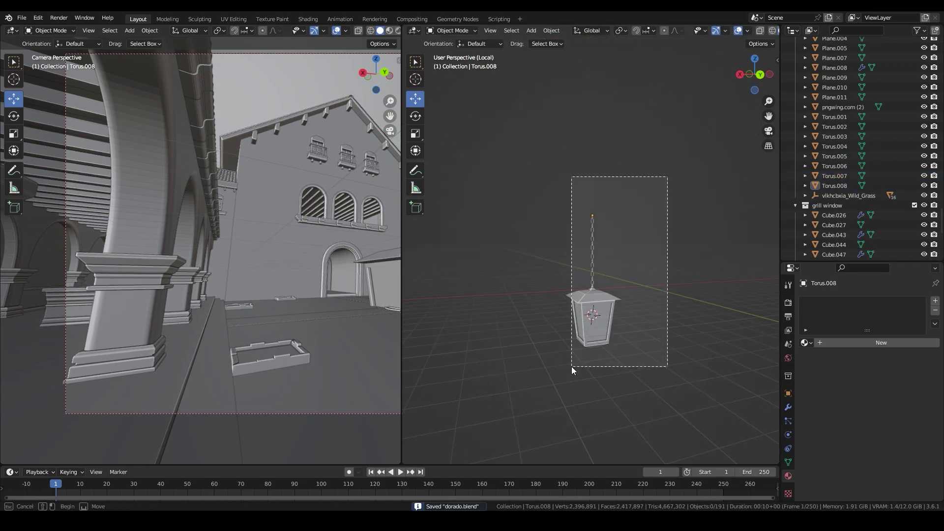
Apply the metal gray material to the lantern and Smart UV Project its mesh.
{"action": "left_click", "coordinate": [851, 343]}
{"action": "left_click", "coordinate": [807, 355]}
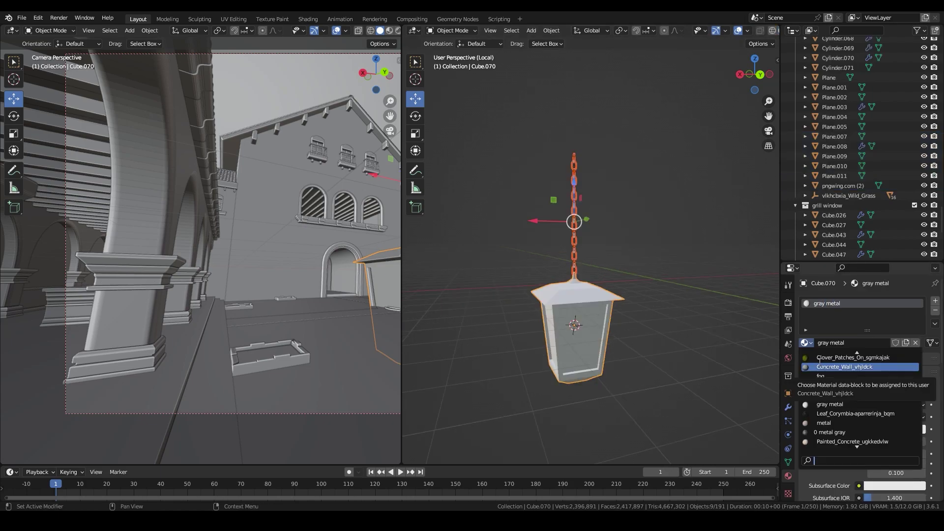
{"action": "scroll", "coordinate": [607, 330], "scroll_direction": "up", "scroll_amount": 3}
{"action": "key", "text": "Tab"}
{"action": "key", "text": "u"}
{"action": "scroll", "coordinate": [613, 422], "scroll_direction": "up", "scroll_amount": 3}
{"action": "middle_click_drag", "start_coordinate": [614, 422], "coordinate": [577, 388]}
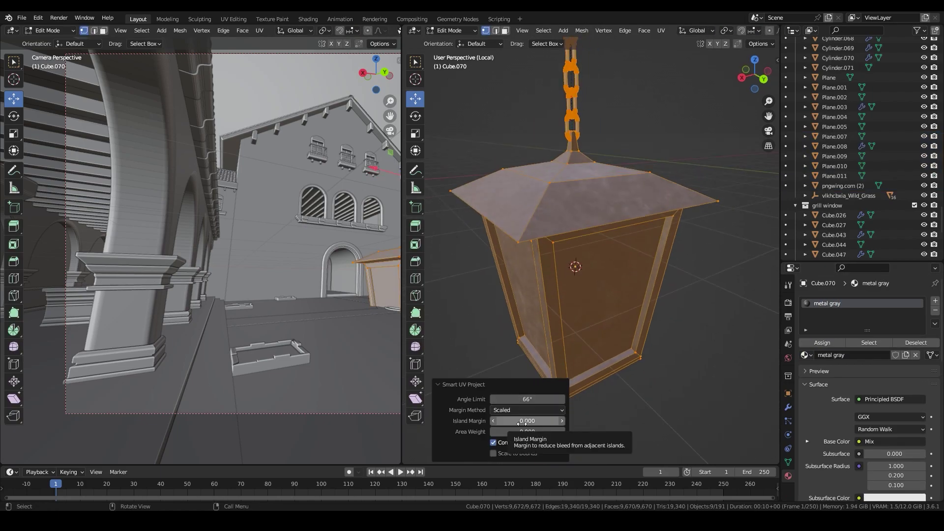
{"action": "key", "text": "Tab"}
In the Shading workspace, copy the UV maps to the other objects with Ctrl+L.
{"action": "left_click", "coordinate": [307, 19]}
{"action": "scroll", "coordinate": [524, 189], "scroll_direction": "up", "scroll_amount": 5}
{"action": "key", "text": "ctrl+l"}
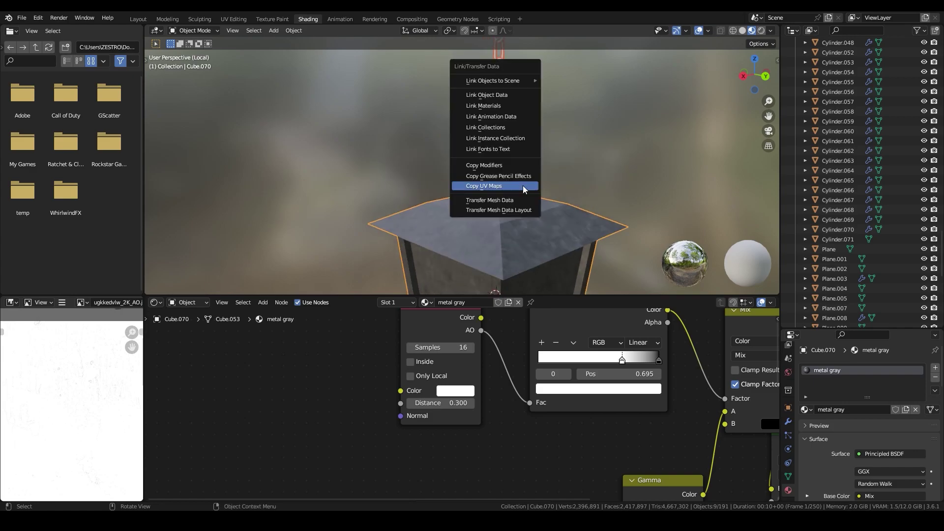
{"action": "left_click", "coordinate": [524, 185]}
{"action": "scroll", "coordinate": [545, 225], "scroll_direction": "down", "scroll_amount": 5}
Add a second material slot with a new material named 'transparent glass'.
{"action": "left_click", "coordinate": [935, 368]}
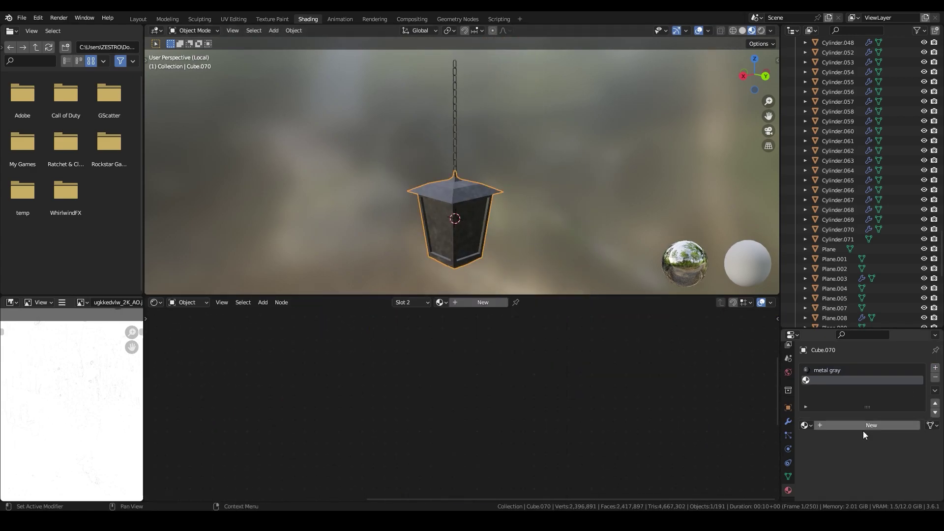
{"action": "left_click", "coordinate": [866, 426]}
{"action": "double_click", "coordinate": [834, 380]}
{"action": "type", "text": "trans"}
{"action": "scroll", "coordinate": [845, 441], "scroll_direction": "down", "scroll_amount": 3}
{"action": "scroll", "coordinate": [503, 367], "scroll_direction": "down", "scroll_amount": 2}
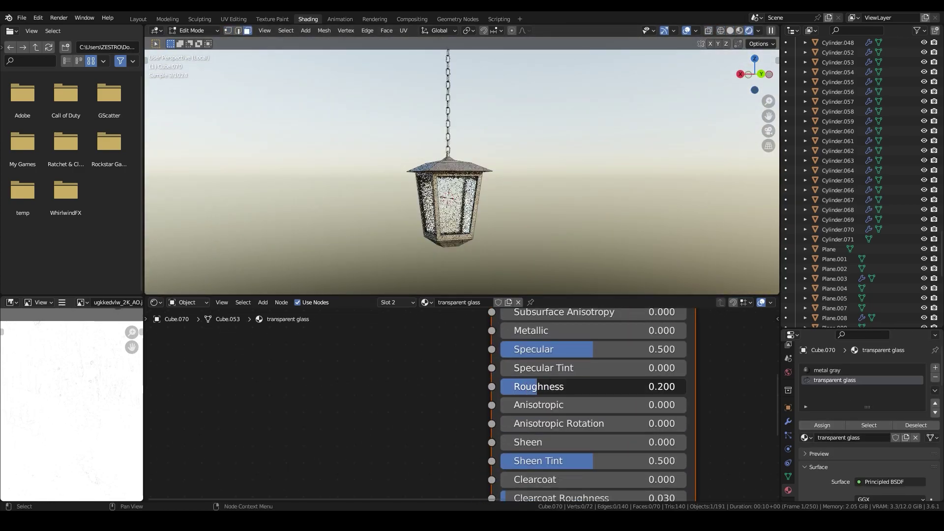
{"action": "left_click", "coordinate": [138, 19]}
{"action": "key", "text": "shift+a"}
Add a point light, scale the lantern down, and make the light warm orange.
{"action": "left_click", "coordinate": [662, 394]}
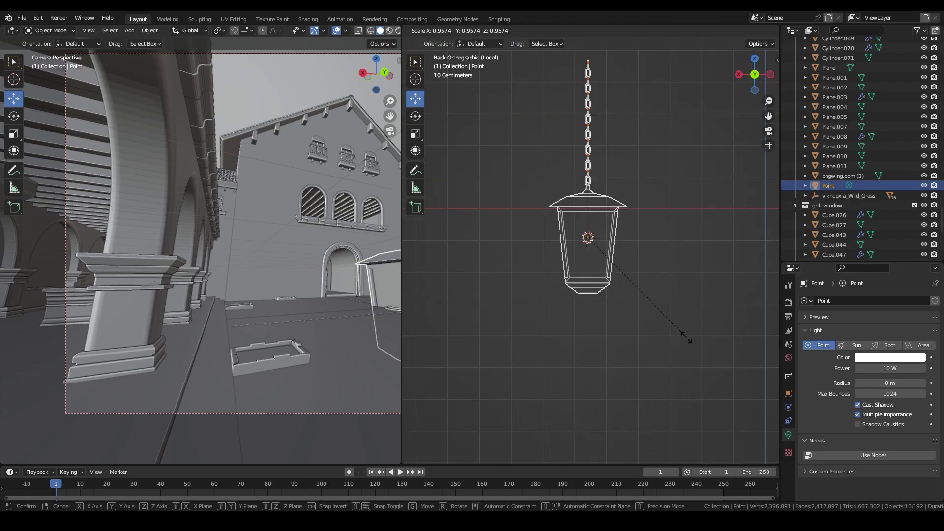
{"action": "left_click", "coordinate": [389, 70]}
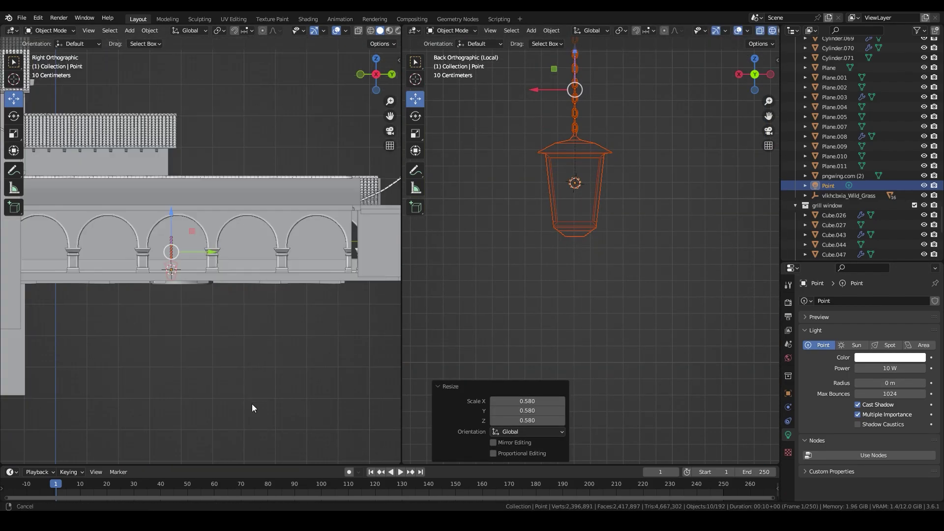
{"action": "key", "text": "s"}
{"action": "scroll", "coordinate": [216, 260], "scroll_direction": "up", "scroll_amount": 3}
{"action": "scroll", "coordinate": [206, 323], "scroll_direction": "up", "scroll_amount": 2}
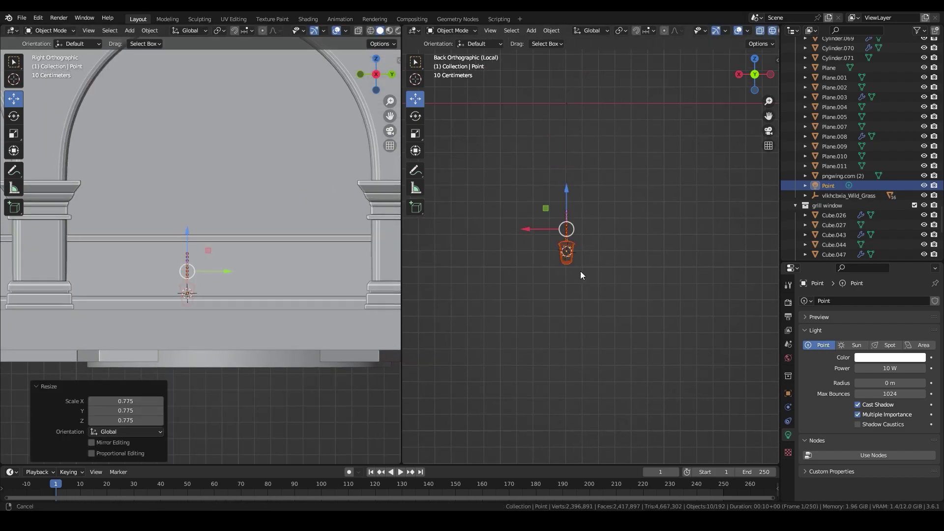
{"action": "left_click", "coordinate": [581, 271]}
{"action": "middle_click_drag", "start_coordinate": [581, 271], "coordinate": [558, 242]}
Set the point light's power to 100 W.
{"action": "middle_click_drag", "start_coordinate": [712, 286], "coordinate": [640, 358]}
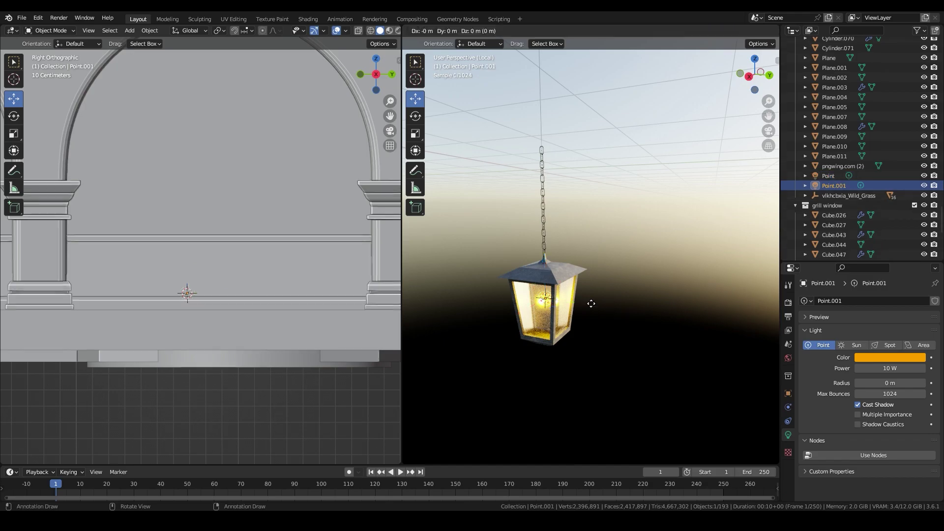
{"action": "middle_click_drag", "start_coordinate": [651, 318], "coordinate": [699, 305]}
{"action": "left_click", "coordinate": [898, 368]}
{"action": "type", "text": "100"}
{"action": "key", "text": "Return"}
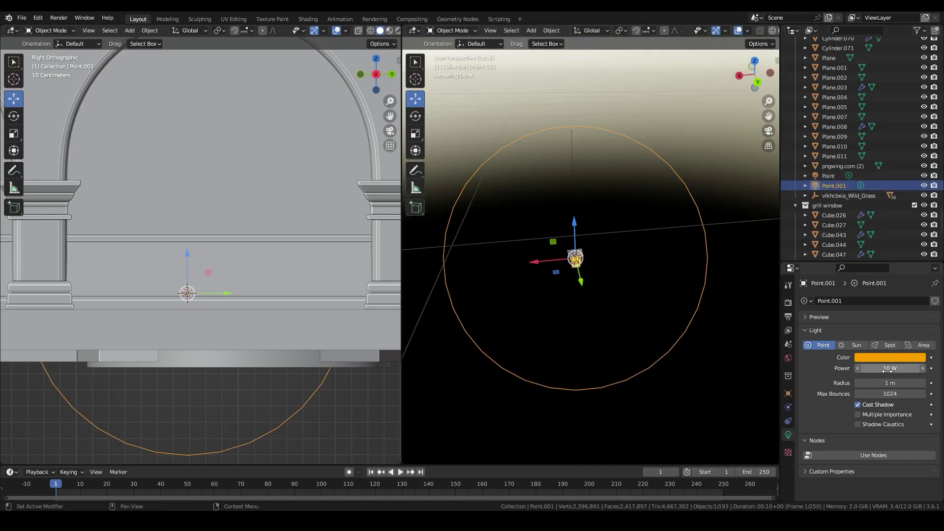
Move the lantern from above the fountain to hang under an arcade arch.
{"action": "middle_click_drag", "start_coordinate": [616, 235], "coordinate": [474, 278]}
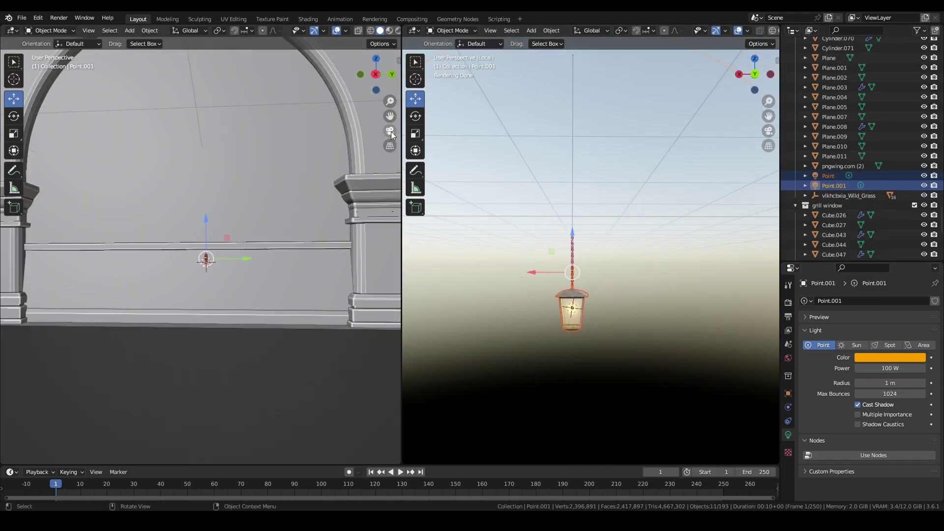
{"action": "left_click", "coordinate": [390, 131]}
{"action": "key", "text": "KP_Divide"}
{"action": "mouse_move", "coordinate": [592, 266]}
{"action": "middle_mouse_down"}
{"action": "mouse_move", "coordinate": [619, 342]}
{"action": "mouse_move", "coordinate": [752, 130]}
{"action": "middle_mouse_up"}
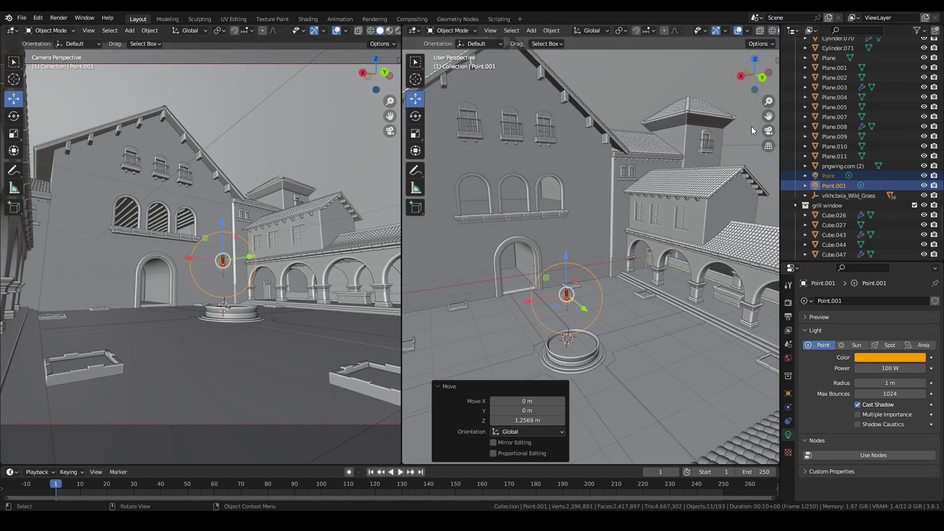
{"action": "scroll", "coordinate": [582, 309], "scroll_direction": "up", "scroll_amount": 4}
{"action": "left_click_drag", "start_coordinate": [477, 373], "coordinate": [484, 333]}
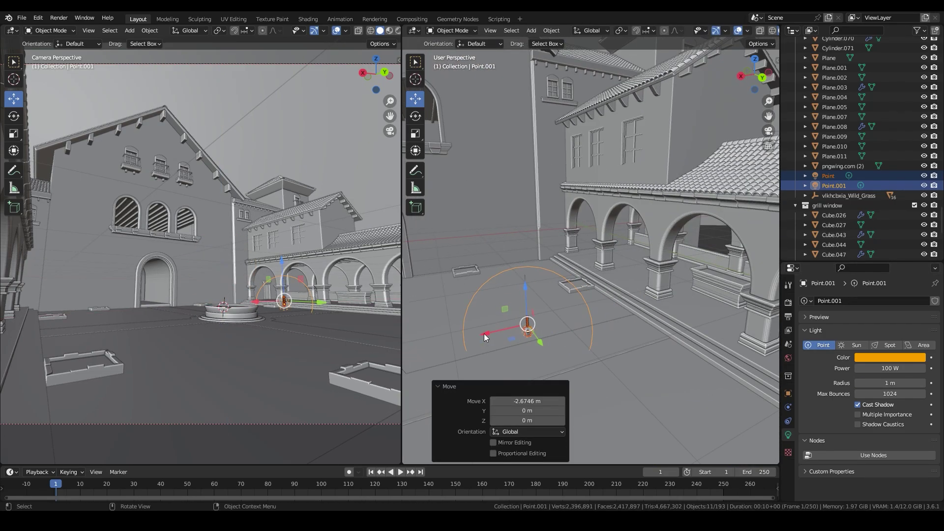
{"action": "mouse_move", "coordinate": [484, 334]}
{"action": "middle_mouse_down"}
{"action": "mouse_move", "coordinate": [718, 308]}
{"action": "mouse_move", "coordinate": [580, 304]}
{"action": "middle_mouse_up"}
Isolate the lantern, undo the extra duplicated lights, and select its chain and light.
{"action": "left_click", "coordinate": [640, 197]}
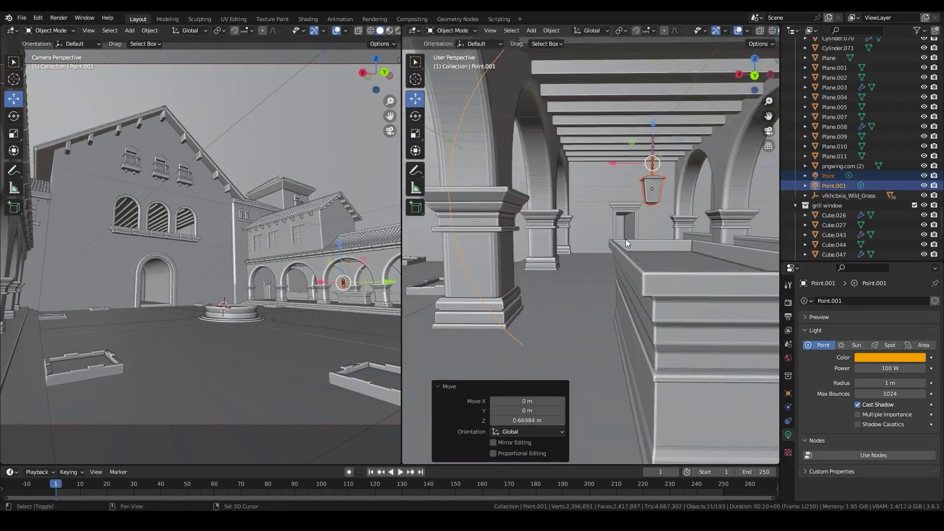
{"action": "key", "text": "KP_Divide"}
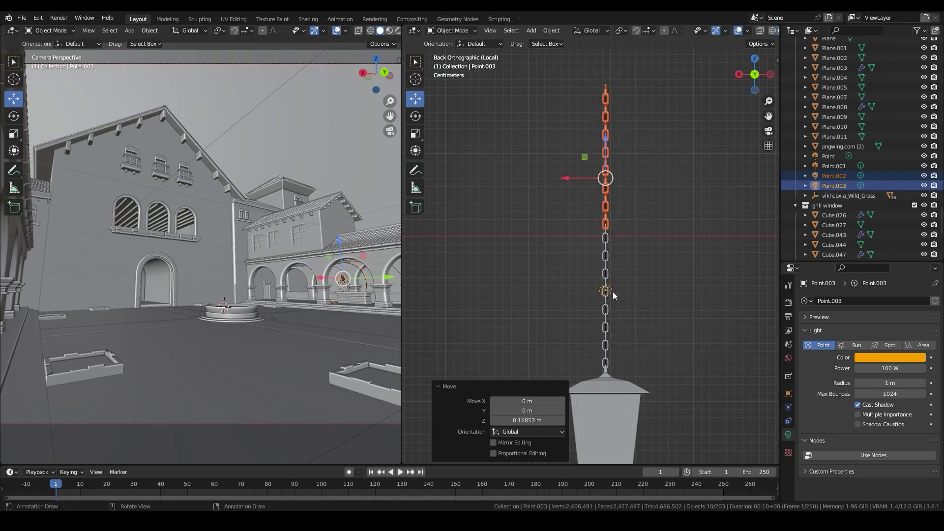
{"action": "key", "text": "ctrl+z"}
{"action": "key", "text": "ctrl+z"}
{"action": "key", "text": "ctrl+z"}
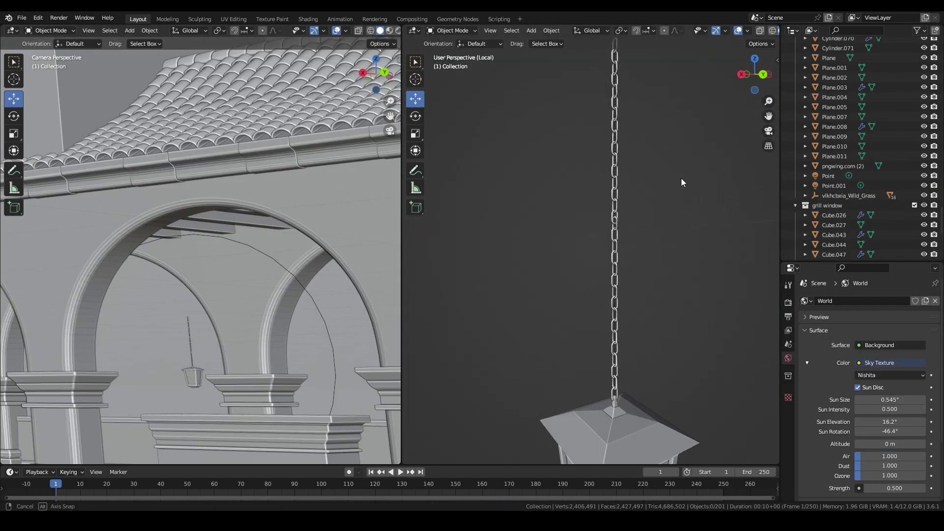
{"action": "left_click", "coordinate": [766, 85]}
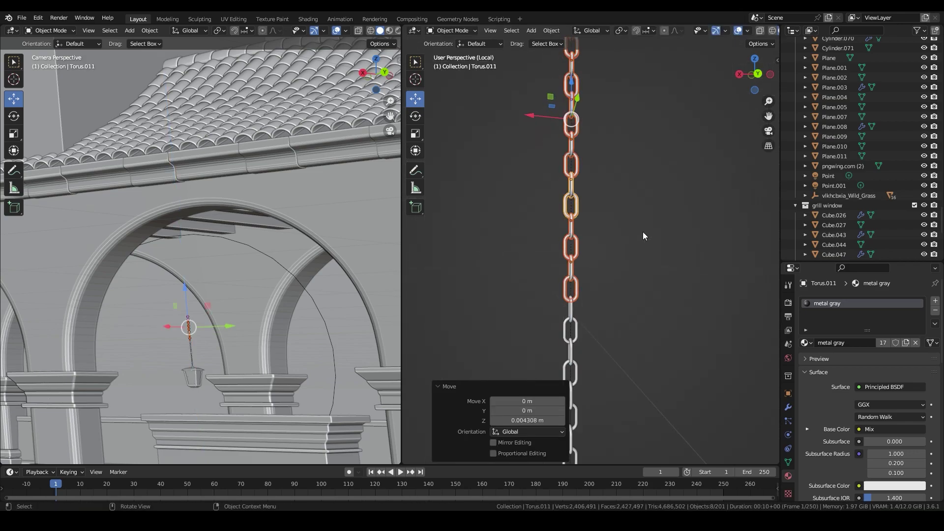
{"action": "left_click", "coordinate": [834, 175], "text": "ctrl"}
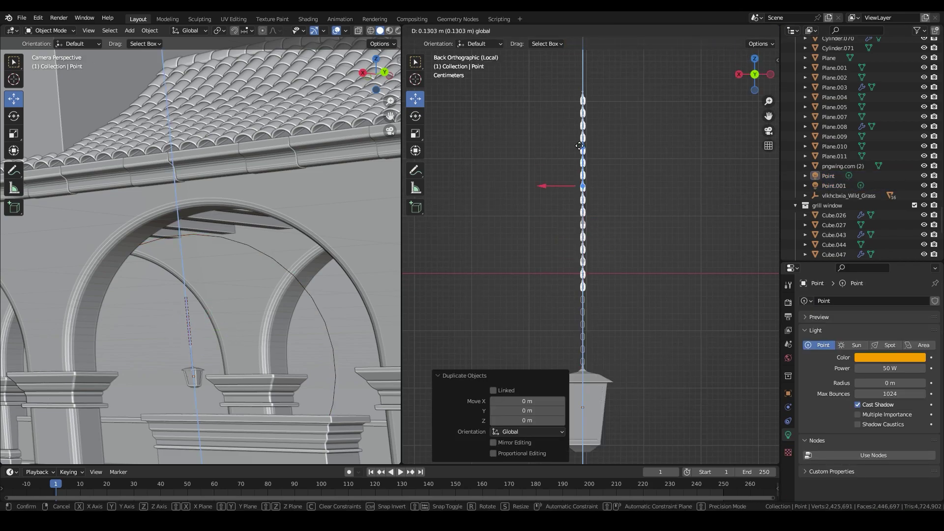
{"action": "scroll", "coordinate": [615, 255], "scroll_direction": "up", "scroll_amount": 6}
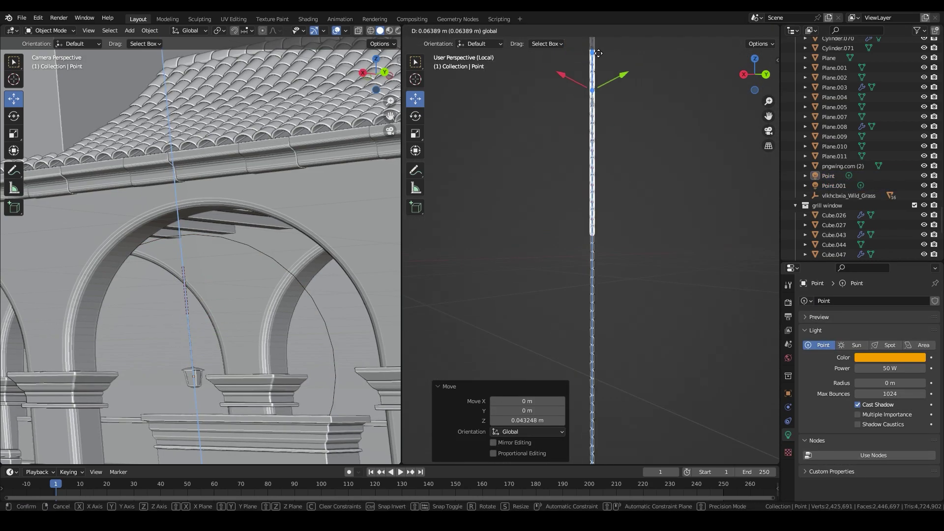
Select the whole lantern assembly and raise it straight up to the arch height.
{"action": "left_click", "coordinate": [591, 337], "text": "shift"}
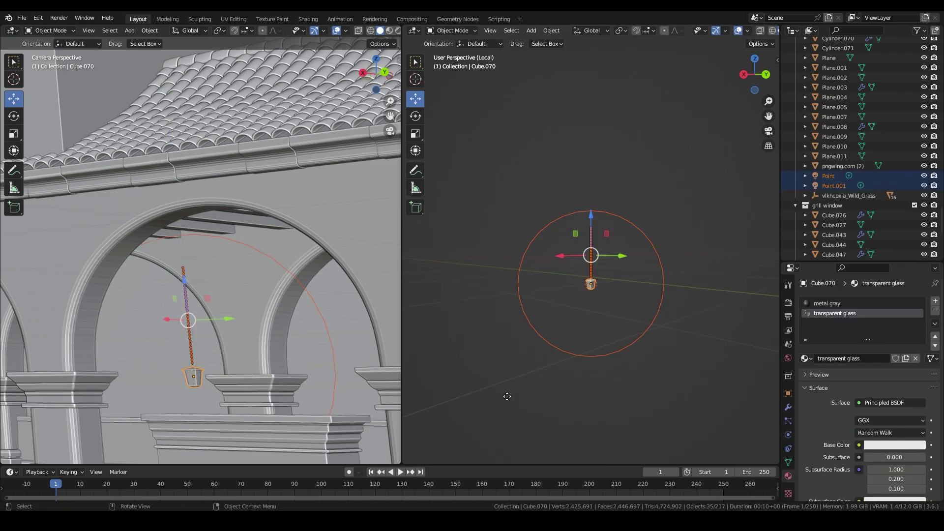
{"action": "key", "text": "KP_Divide"}
{"action": "key", "text": "ctrl+KP_1"}
{"action": "key", "text": "g"}
{"action": "key", "text": "z"}
{"action": "left_click", "coordinate": [181, 231]}
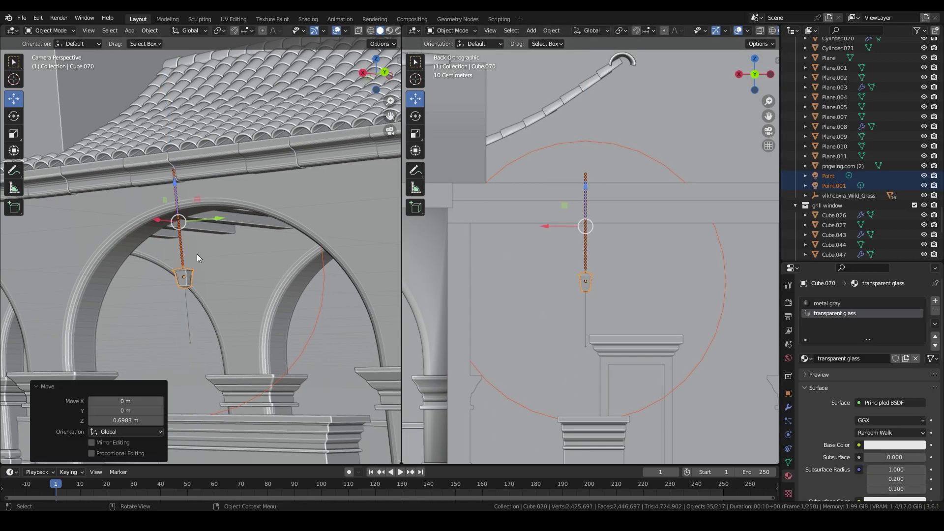
{"action": "scroll", "coordinate": [197, 254], "scroll_direction": "down", "scroll_amount": 5}
{"action": "scroll", "coordinate": [633, 231], "scroll_direction": "down", "scroll_amount": 5}
In side view, duplicate the lantern with its lights along Y under three successive arches.
{"action": "key", "text": "ctrl+KP_3"}
{"action": "middle_click_drag", "start_coordinate": [707, 263], "coordinate": [700, 143], "text": "shift"}
{"action": "key", "text": "shift+d"}
{"action": "key", "text": "y"}
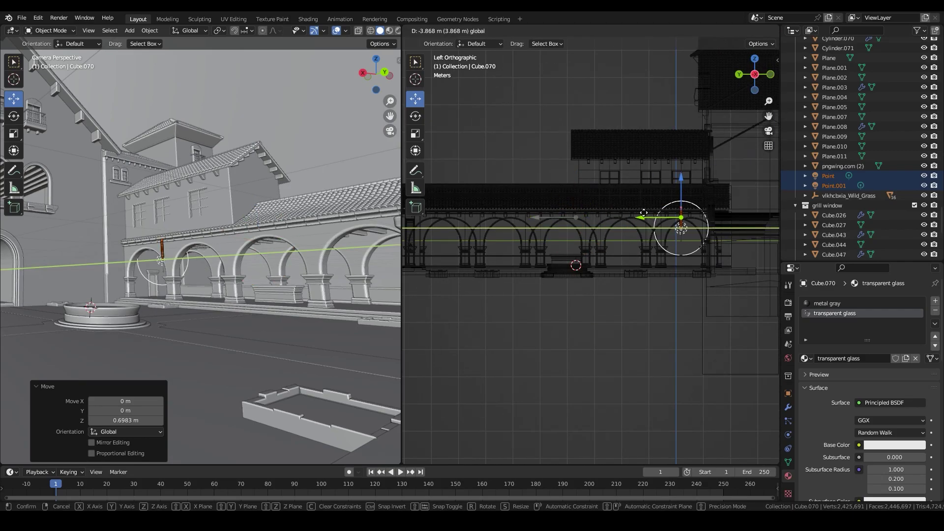
{"action": "left_click", "coordinate": [635, 217]}
{"action": "key", "text": "shift+d"}
{"action": "key", "text": "y"}
{"action": "left_click", "coordinate": [581, 216]}
{"action": "key", "text": "shift+d"}
{"action": "key", "text": "y"}
{"action": "left_click", "coordinate": [513, 217]}
From top view, make more lantern copies and place one under the next arch.
{"action": "key", "text": "shift+d"}
{"action": "key", "text": "y"}
{"action": "left_click", "coordinate": [513, 216]}
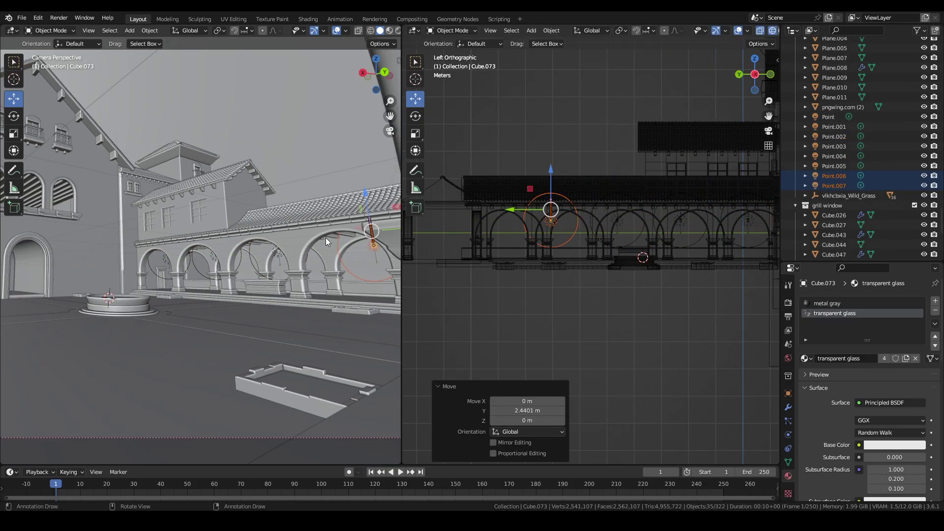
{"action": "key", "text": "shift+d"}
{"action": "key", "text": "y"}
{"action": "key", "text": "KP_7"}
{"action": "key", "text": "shift+d"}
{"action": "key", "text": "y"}
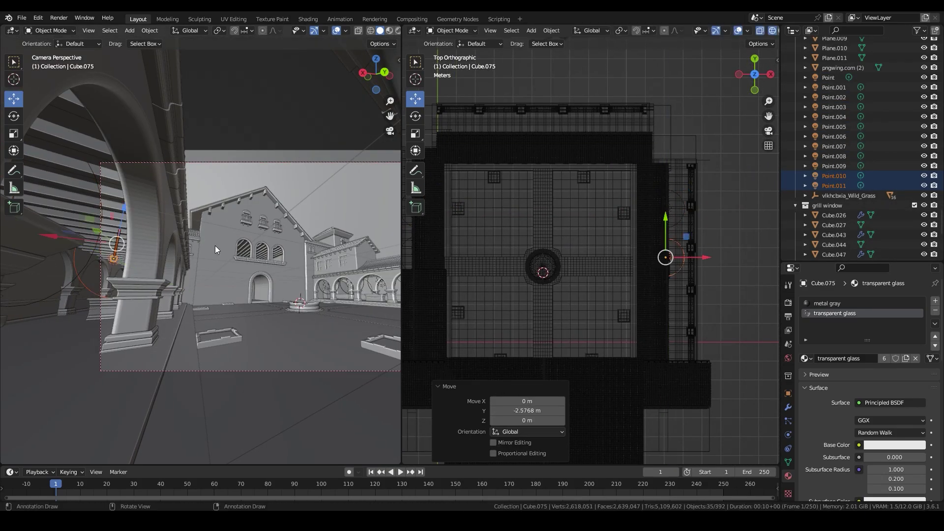
{"action": "scroll", "coordinate": [295, 295], "scroll_direction": "up", "scroll_amount": 5}
{"action": "scroll", "coordinate": [513, 268], "scroll_direction": "down", "scroll_amount": 3}
{"action": "left_click", "coordinate": [513, 268]}
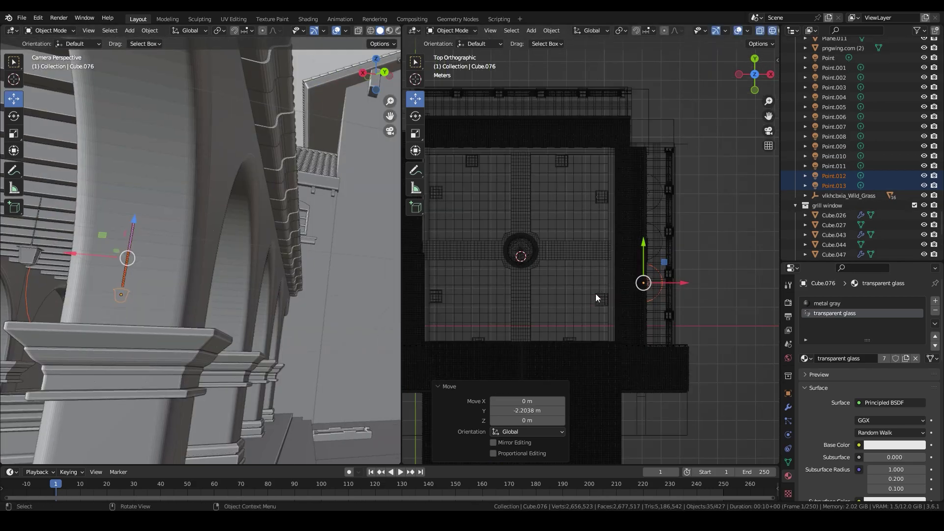
Add another lantern copy and nudge it into the doorway arch.
{"action": "scroll", "coordinate": [596, 296], "scroll_direction": "up", "scroll_amount": 3}
{"action": "scroll", "coordinate": [538, 274], "scroll_direction": "up", "scroll_amount": 2}
{"action": "key", "text": "shift+d"}
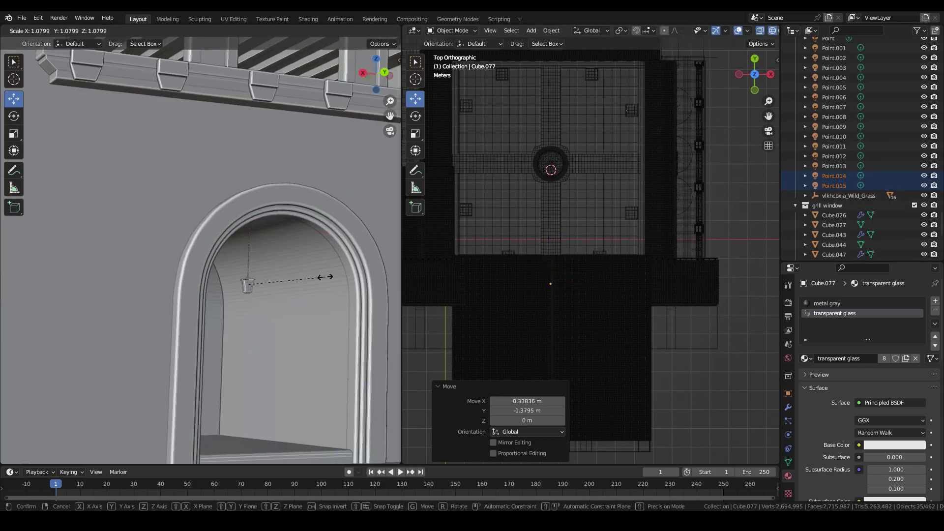
{"action": "right_click", "coordinate": [325, 277]}
{"action": "scroll", "coordinate": [246, 246], "scroll_direction": "down", "scroll_amount": 4}
{"action": "scroll", "coordinate": [187, 231], "scroll_direction": "up", "scroll_amount": 4}
{"action": "left_click_drag", "start_coordinate": [609, 280], "coordinate": [620, 275]}
{"action": "middle_click_drag", "start_coordinate": [620, 276], "coordinate": [690, 360]}
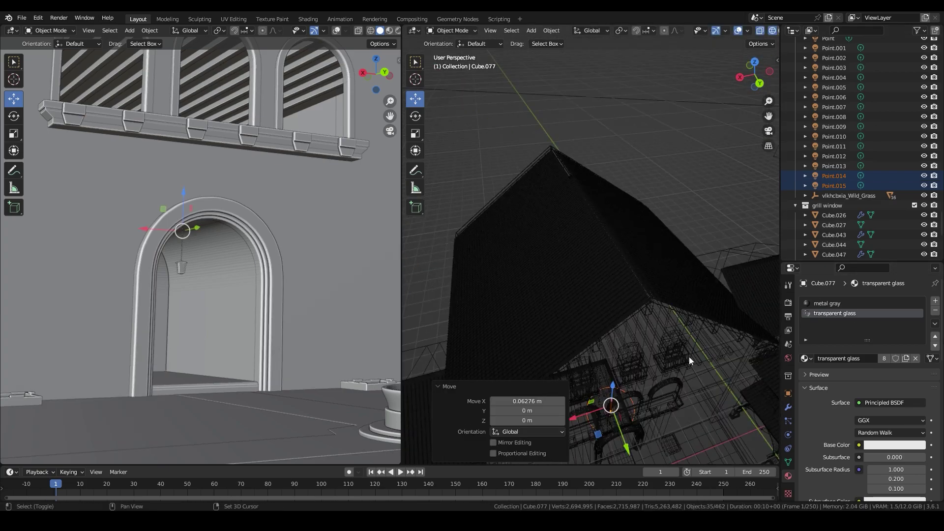
{"action": "scroll", "coordinate": [639, 349], "scroll_direction": "up", "scroll_amount": 4}
{"action": "scroll", "coordinate": [610, 341], "scroll_direction": "up", "scroll_amount": 3}
{"action": "scroll", "coordinate": [147, 222], "scroll_direction": "down", "scroll_amount": 3}
Duplicate lanterns and slide them along X to hang inside the window arches.
{"action": "key", "text": "shift+d"}
{"action": "right_click", "coordinate": [140, 215]}
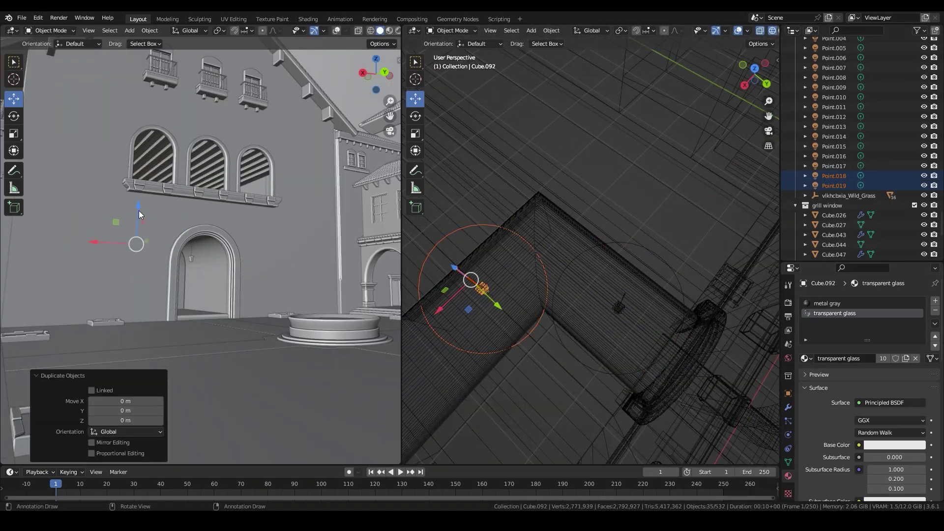
{"action": "right_click", "coordinate": [159, 44]}
{"action": "scroll", "coordinate": [147, 222], "scroll_direction": "up", "scroll_amount": 5}
{"action": "key", "text": "g"}
{"action": "key", "text": "x"}
{"action": "left_click", "coordinate": [131, 272]}
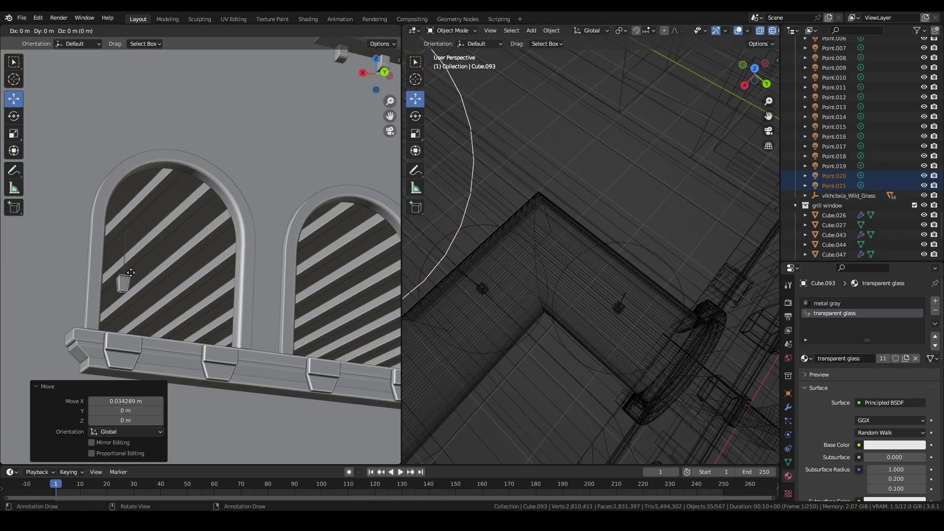
{"action": "key", "text": "shift+d"}
{"action": "right_click", "coordinate": [264, 278]}
{"action": "scroll", "coordinate": [242, 249], "scroll_direction": "down", "scroll_amount": 4}
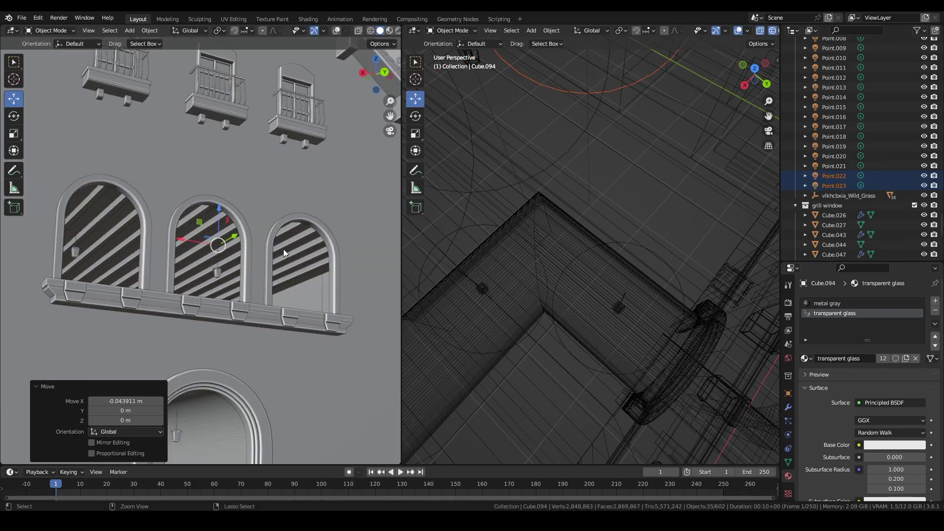
Add a lantern copy for the last window and save dorado.blend.
{"action": "key", "text": "shift+d"}
{"action": "right_click", "coordinate": [150, 233]}
{"action": "key", "text": "ctrl+s"}
{"action": "scroll", "coordinate": [217, 232], "scroll_direction": "up", "scroll_amount": 2}
{"action": "scroll", "coordinate": [266, 232], "scroll_direction": "down", "scroll_amount": 6}
Select the reference image plane, enlarge the Outliner, and select the Tile_Mosaic floor plane.
{"action": "key", "text": "KP_0"}
{"action": "left_click", "coordinate": [253, 260]}
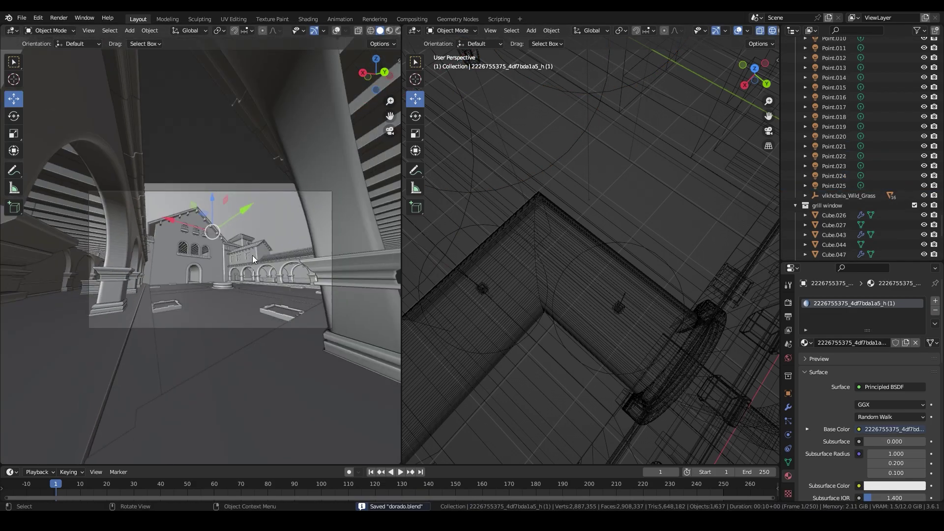
{"action": "left_click_drag", "start_coordinate": [831, 263], "coordinate": [831, 284]}
{"action": "key", "text": "KP_0"}
{"action": "left_click", "coordinate": [245, 390]}
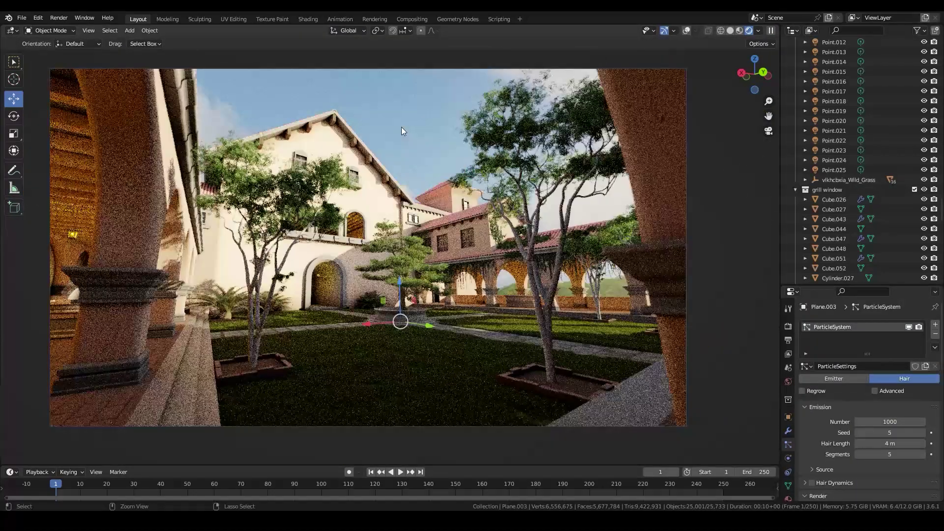
Filter the Outliner for 'cube', duplicate the diagonal cloud image plane, and save.
{"action": "scroll", "coordinate": [377, 222], "scroll_direction": "down", "scroll_amount": 2}
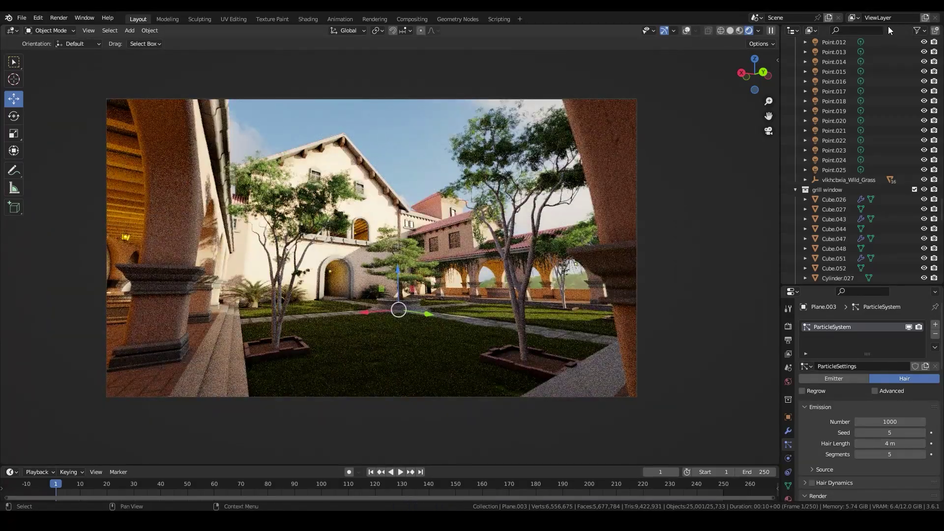
{"action": "key", "text": "ctrl+f"}
{"action": "type", "text": "cube"}
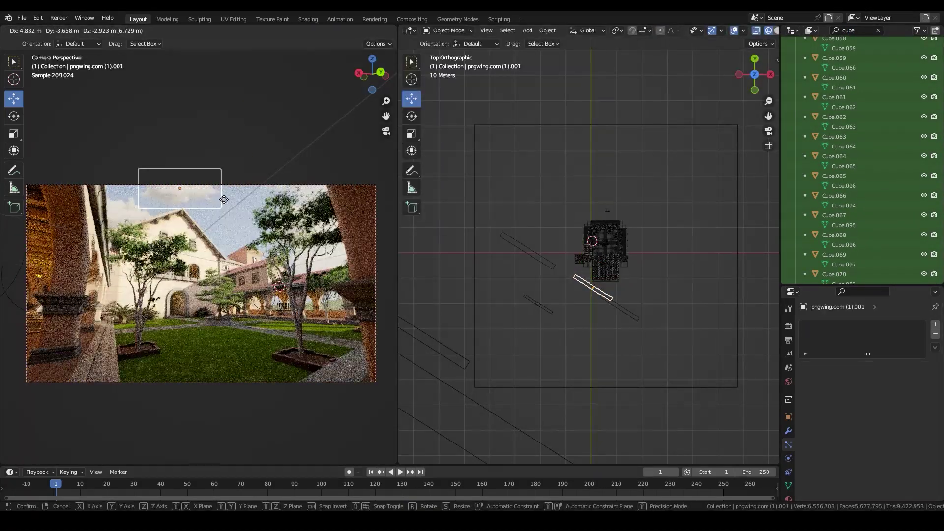
{"action": "left_click", "coordinate": [527, 253]}
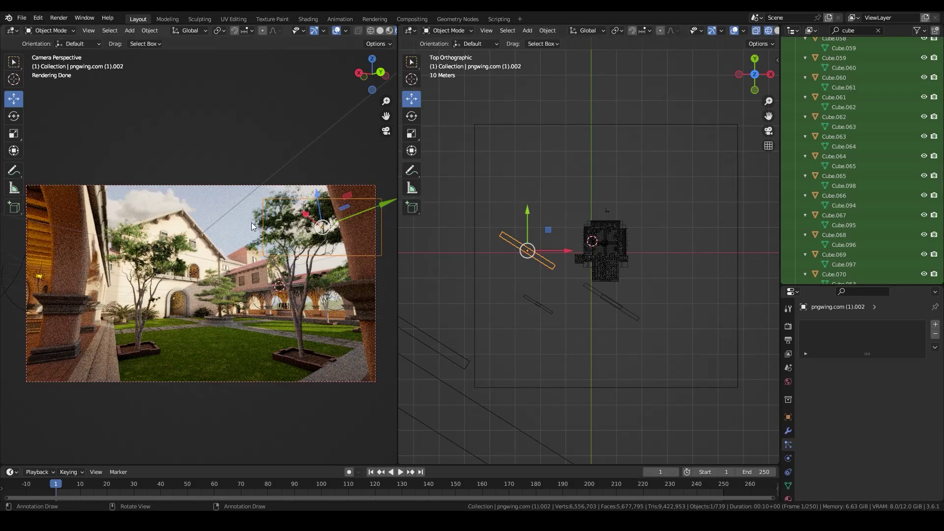
{"action": "key", "text": "shift+d"}
{"action": "left_click", "coordinate": [219, 127]}
{"action": "key", "text": "ctrl+s"}
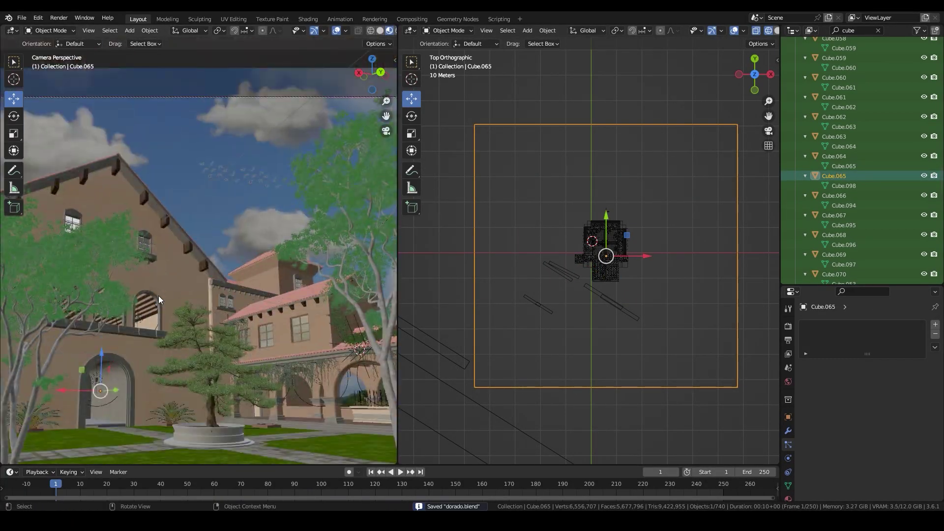
Turn the right area into the Shader Editor and show the grass plane's particle settings.
{"action": "left_click", "coordinate": [410, 30]}
{"action": "left_click", "coordinate": [441, 127]}
{"action": "scroll", "coordinate": [223, 262], "scroll_direction": "down", "scroll_amount": 3}
{"action": "scroll", "coordinate": [222, 262], "scroll_direction": "down", "scroll_amount": 3}
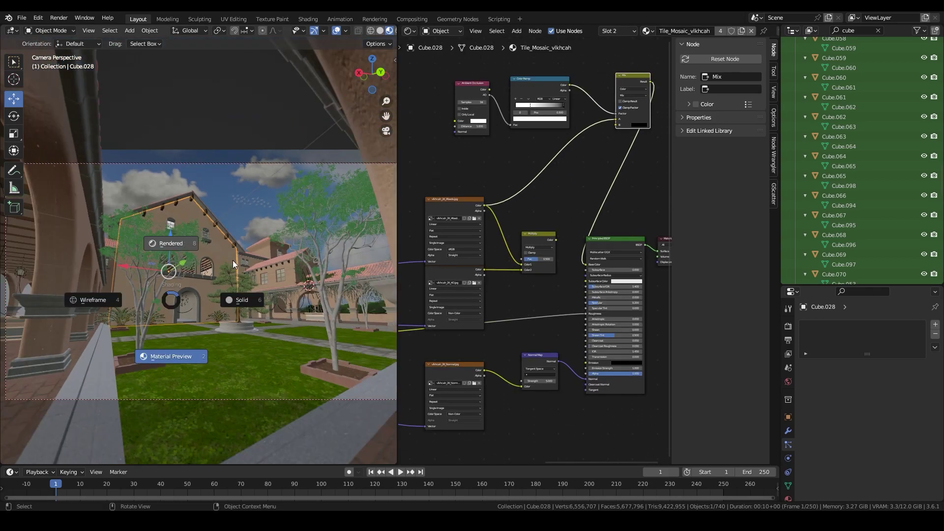
{"action": "scroll", "coordinate": [223, 262], "scroll_direction": "down", "scroll_amount": 2}
{"action": "left_click", "coordinate": [223, 262]}
{"action": "left_click", "coordinate": [381, 30]}
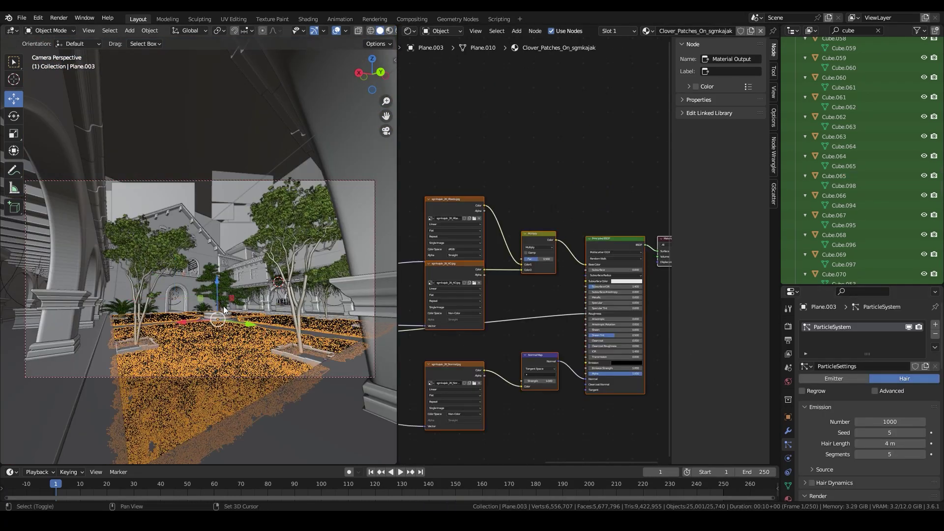
Set the grass particle count to 2000 and save dorado.blend.
{"action": "scroll", "coordinate": [872, 445], "scroll_direction": "down", "scroll_amount": 2}
{"action": "left_click", "coordinate": [890, 363]}
{"action": "type", "text": "2000"}
{"action": "key", "text": "Return"}
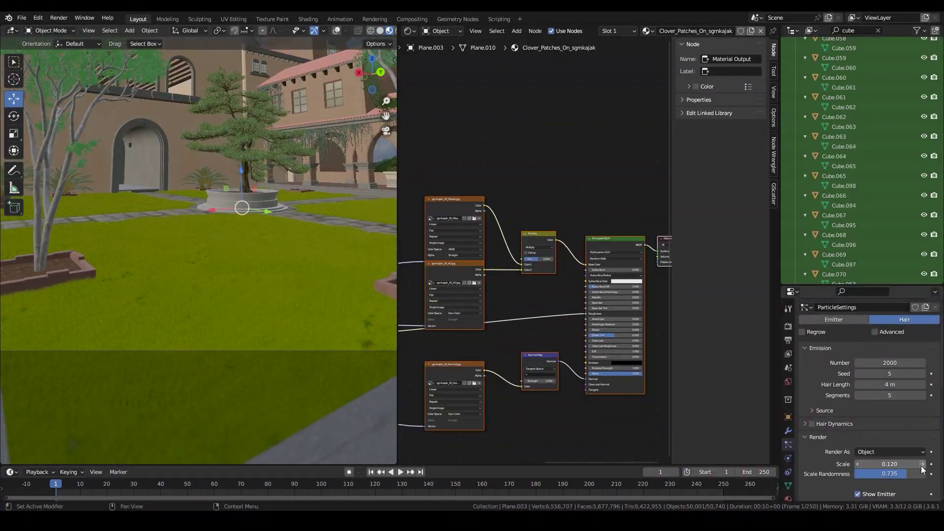
{"action": "scroll", "coordinate": [259, 217], "scroll_direction": "down", "scroll_amount": 4}
{"action": "key", "text": "ctrl+s"}
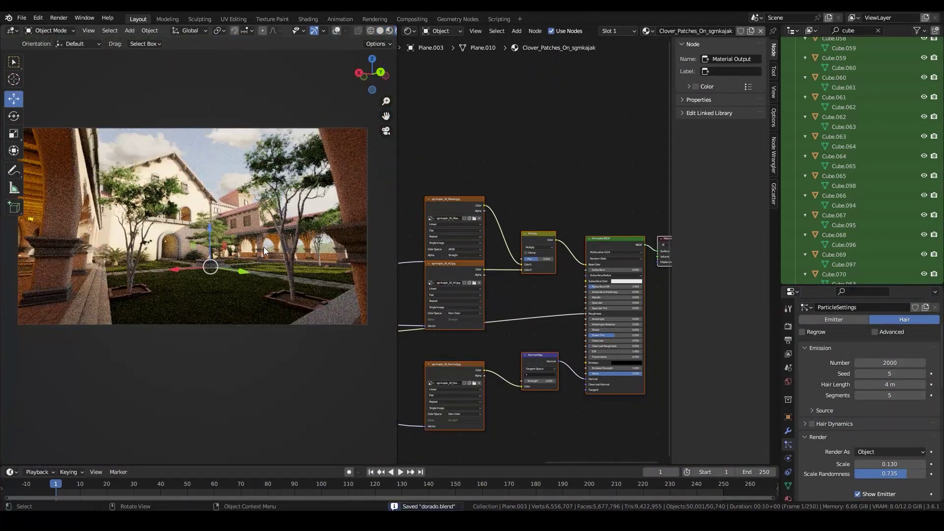
{"action": "left_click", "coordinate": [318, 301]}
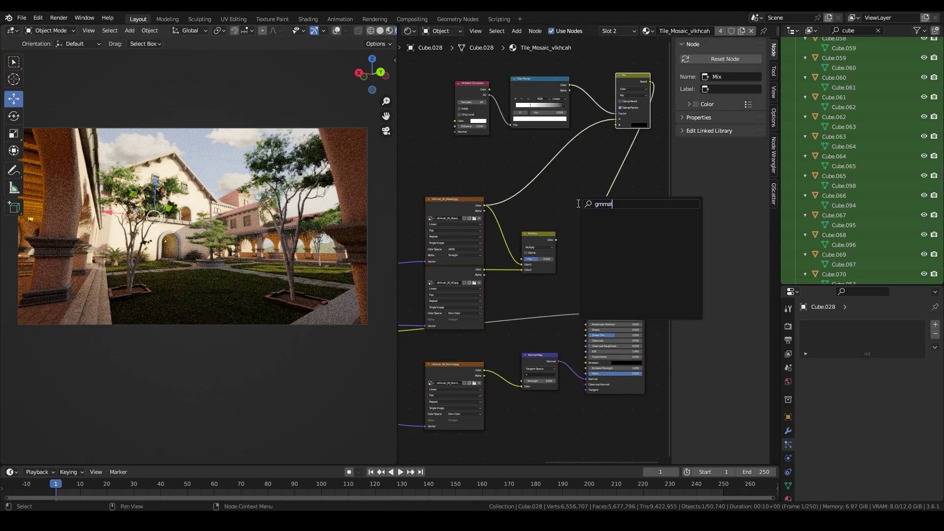
Set the Gamma node in the Painted_Concrete material to 1.500.
{"action": "left_click", "coordinate": [789, 499]}
{"action": "left_click", "coordinate": [850, 327]}
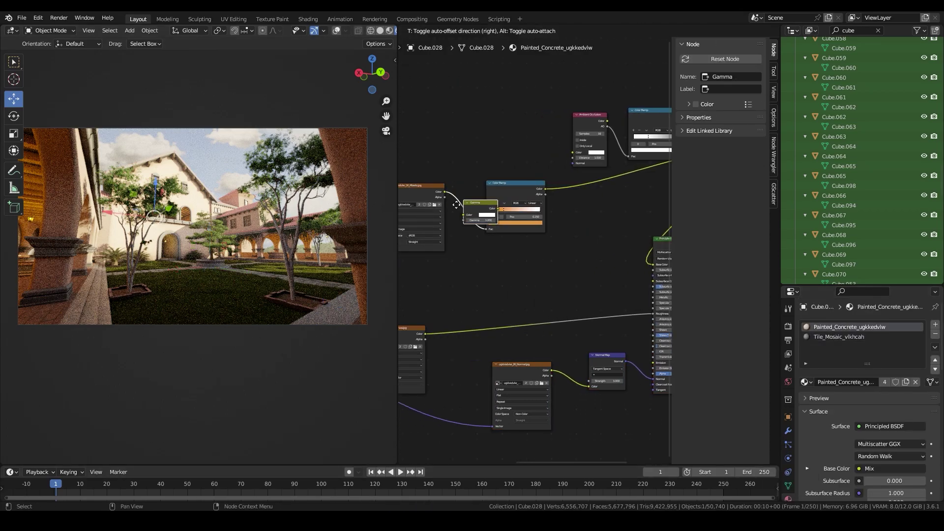
{"action": "scroll", "coordinate": [566, 384], "scroll_direction": "up", "scroll_amount": 4}
{"action": "left_click_drag", "start_coordinate": [566, 400], "coordinate": [585, 400]}
{"action": "scroll", "coordinate": [161, 225], "scroll_direction": "up", "scroll_amount": 3}
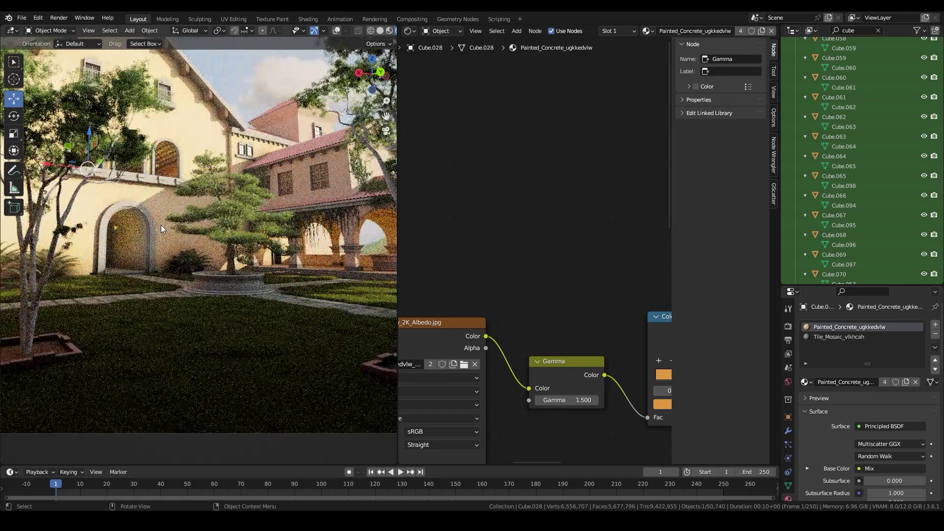
{"action": "scroll", "coordinate": [242, 234], "scroll_direction": "down", "scroll_amount": 2}
{"action": "scroll", "coordinate": [242, 234], "scroll_direction": "down", "scroll_amount": 2}
Set peach wall AO distance 1.0, ramp stop 0.4; link Worn_Wooden image to Mix A, ramp 0.5.
{"action": "left_click", "coordinate": [63, 202]}
{"action": "scroll", "coordinate": [481, 318], "scroll_direction": "down", "scroll_amount": 2}
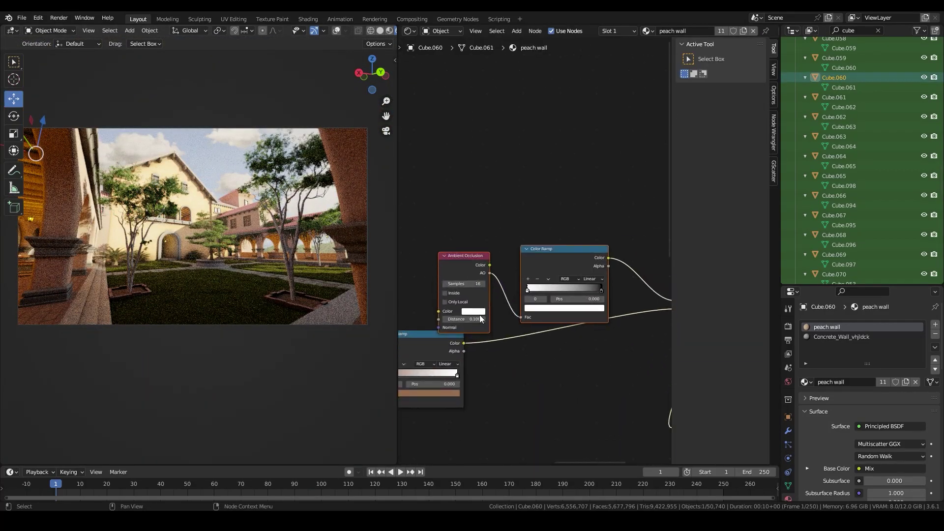
{"action": "type", "text": "1"}
{"action": "key", "text": "Return"}
{"action": "scroll", "coordinate": [580, 304], "scroll_direction": "up", "scroll_amount": 2}
{"action": "left_click_drag", "start_coordinate": [501, 284], "coordinate": [598, 297]}
{"action": "key", "text": "ctrl+s"}
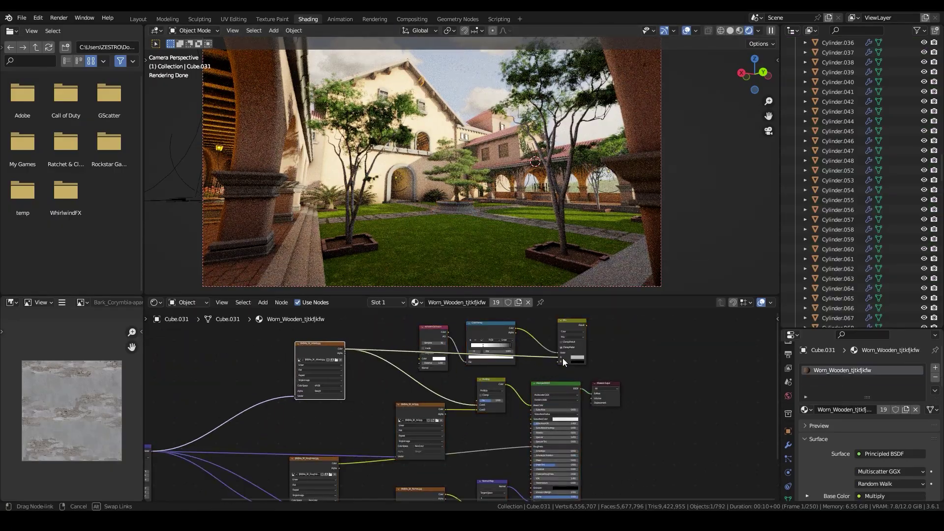
{"action": "left_click_drag", "start_coordinate": [563, 362], "coordinate": [561, 359]}
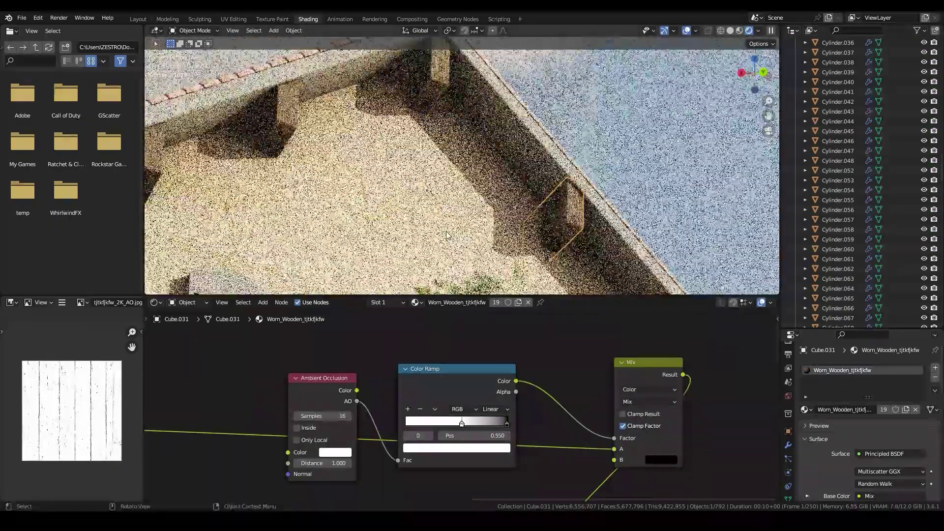
{"action": "left_click_drag", "start_coordinate": [462, 435], "coordinate": [454, 436]}
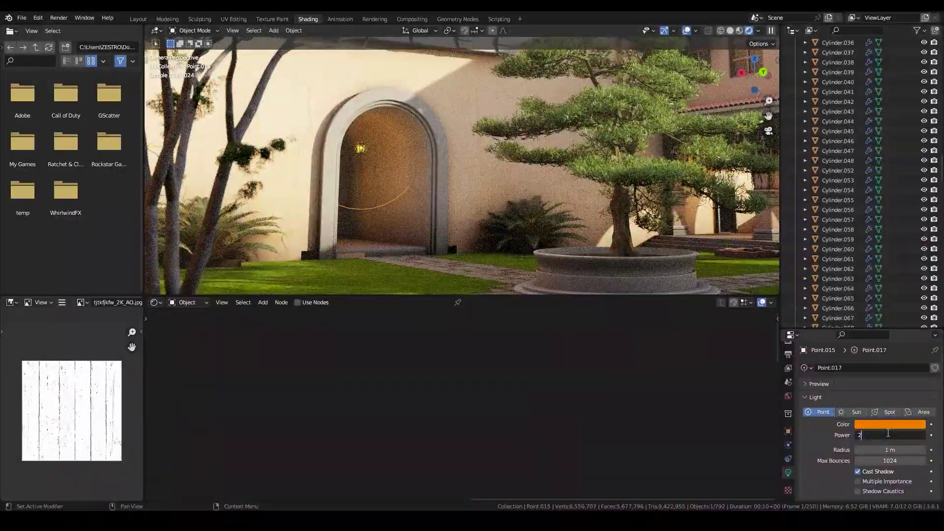
Switch the viewport to rendered shading, save dorado.blend, and check the grass particle settings.
{"action": "left_click", "coordinate": [320, 196]}
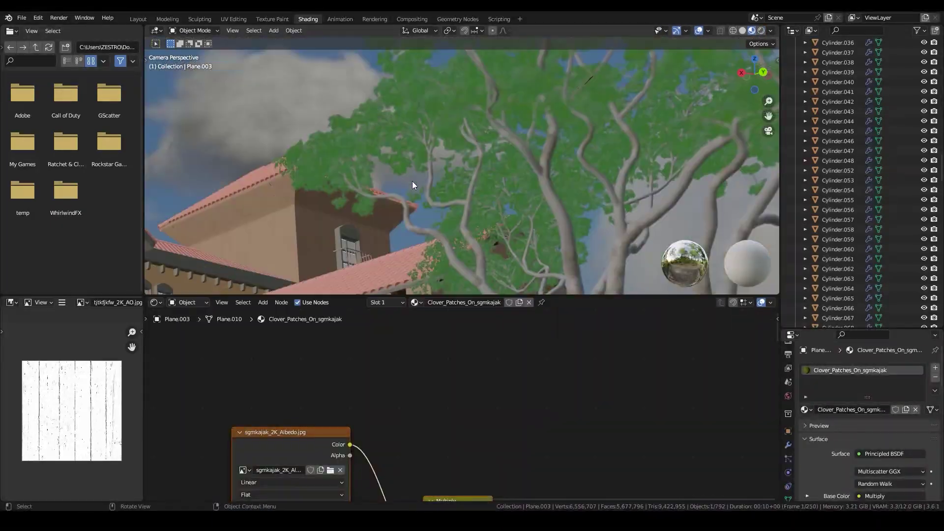
{"action": "scroll", "coordinate": [837, 493], "scroll_direction": "down", "scroll_amount": 5}
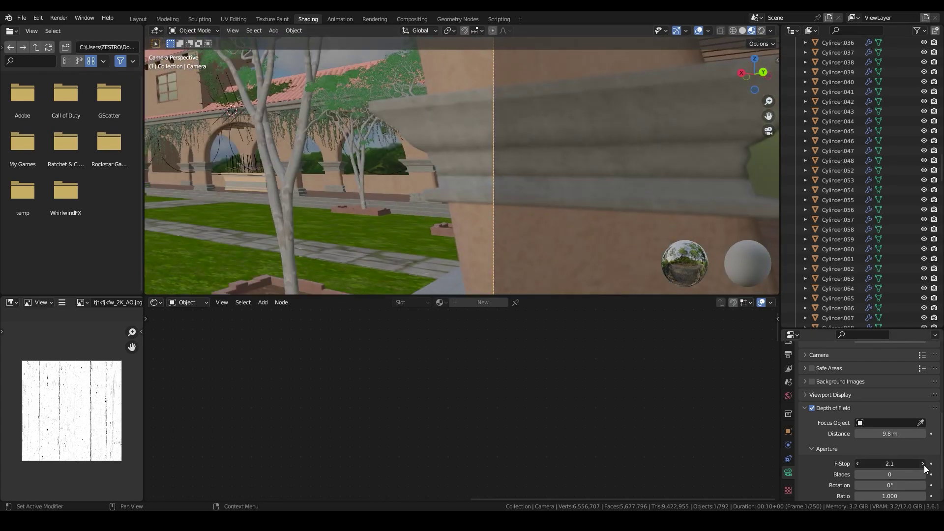
{"action": "key", "text": "ctrl+s"}
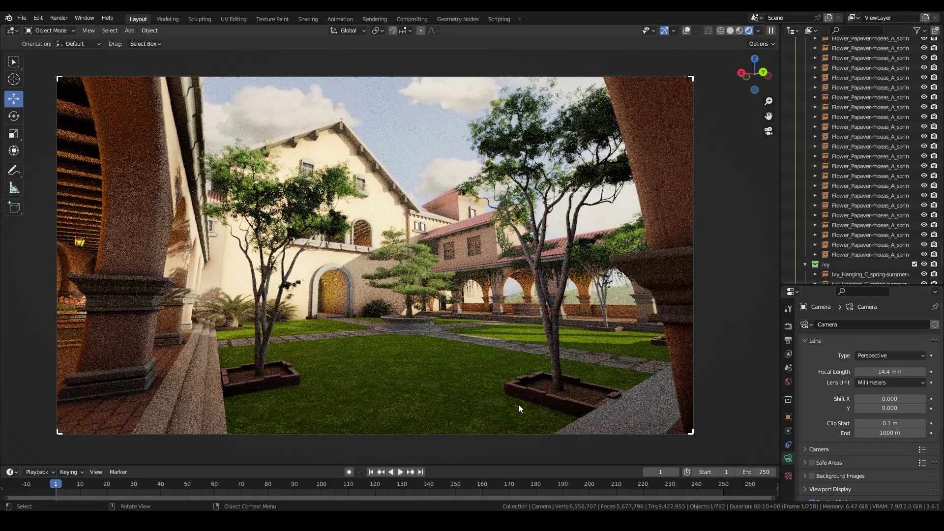
{"action": "left_click", "coordinate": [518, 409]}
{"action": "left_click", "coordinate": [789, 444]}
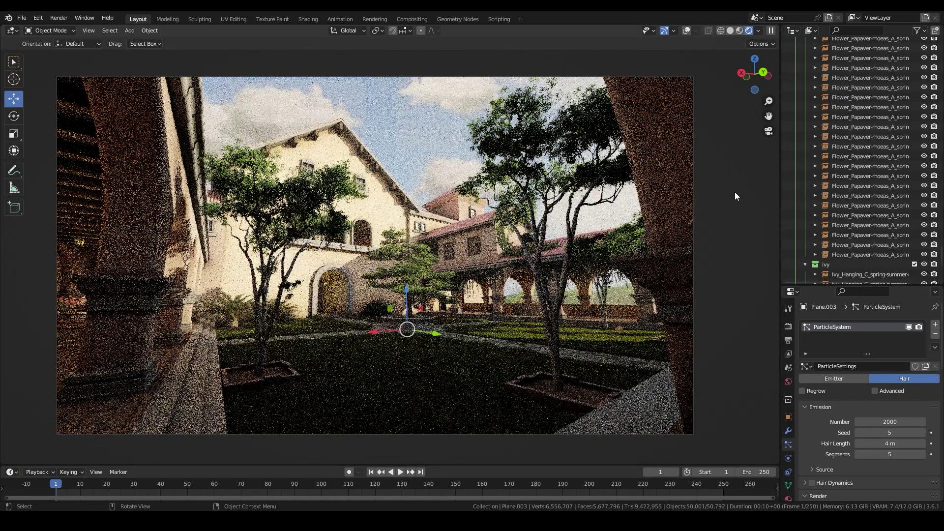
{"action": "left_click", "coordinate": [735, 192]}
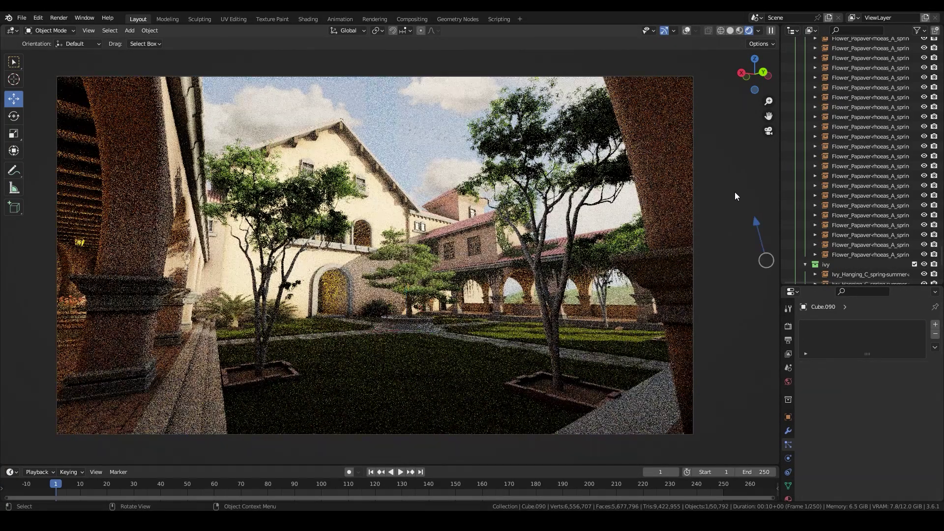